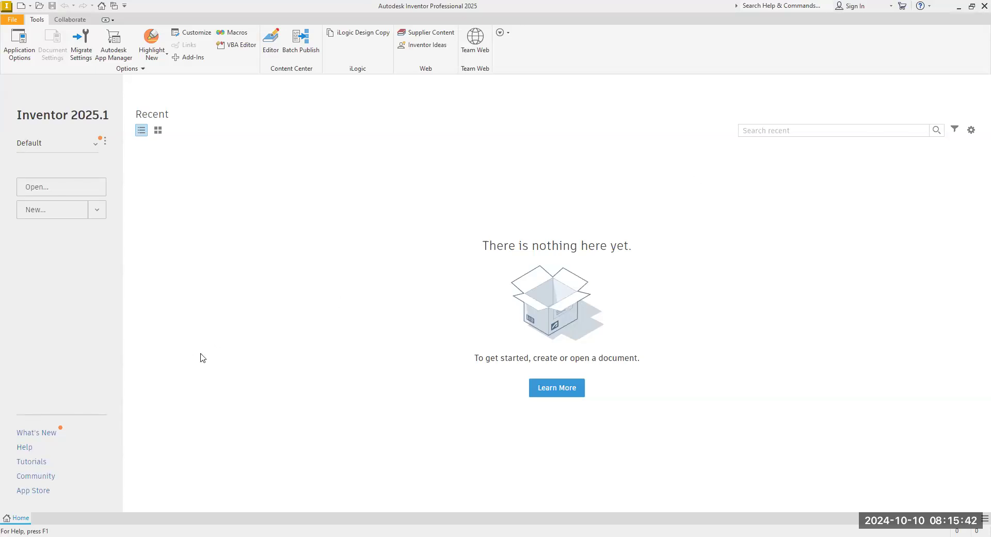
- Create a new part file from the English template Standard (in).ipt
{"action": "left_click", "coordinate": [28, 212]}
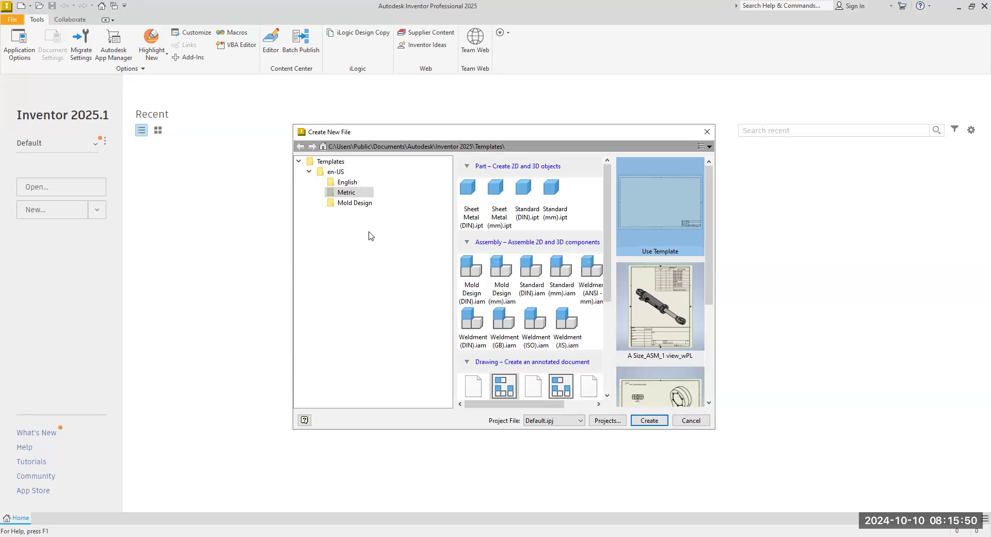
{"action": "left_click", "coordinate": [351, 185]}
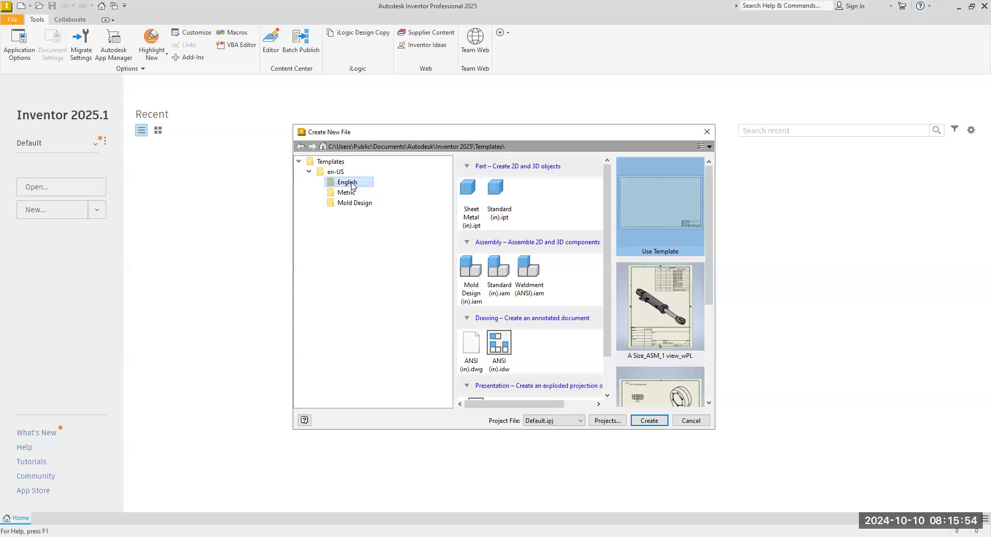
{"action": "left_click", "coordinate": [502, 217]}
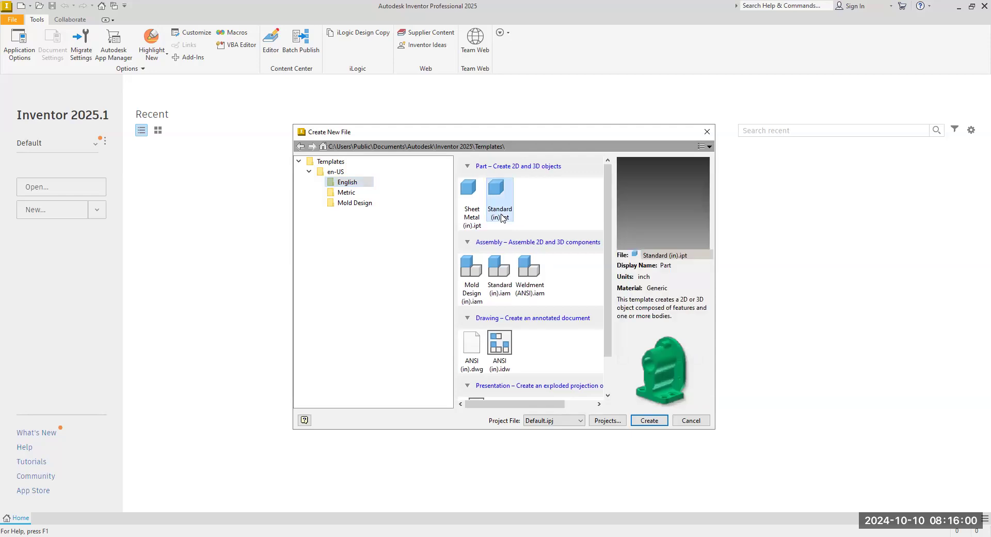
{"action": "left_click", "coordinate": [644, 422]}
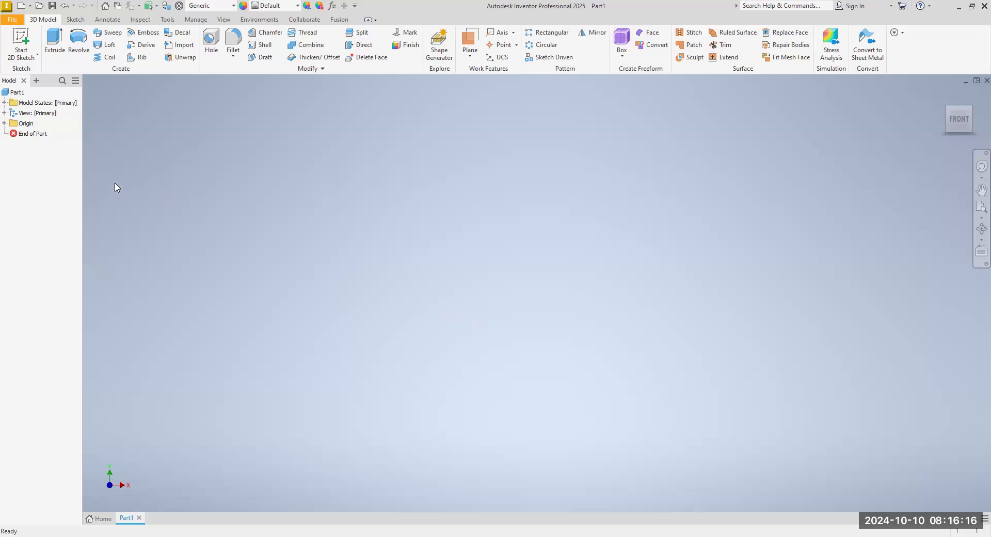
- Start a 2D sketch on the front XY origin plane
{"action": "left_click", "coordinate": [19, 58]}
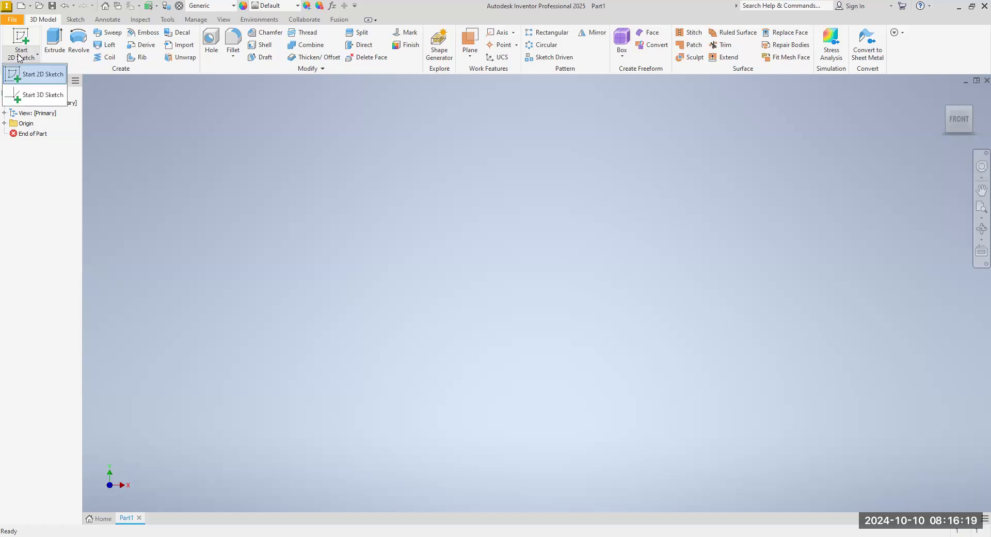
{"action": "left_click", "coordinate": [33, 77]}
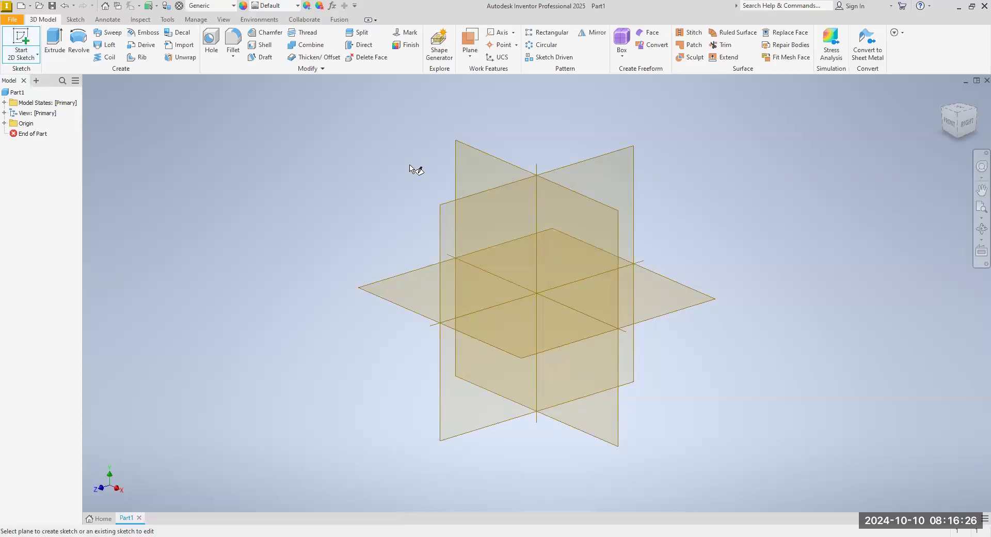
{"action": "left_click", "coordinate": [472, 166]}
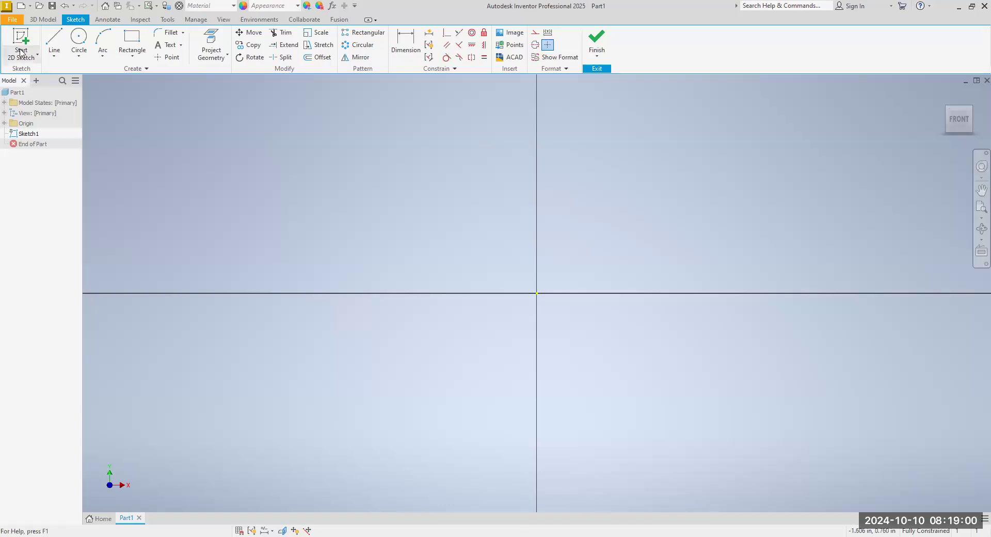
- Draw a vertical line 0.250 in long upward from the sketch origin
{"action": "left_click", "coordinate": [55, 60]}
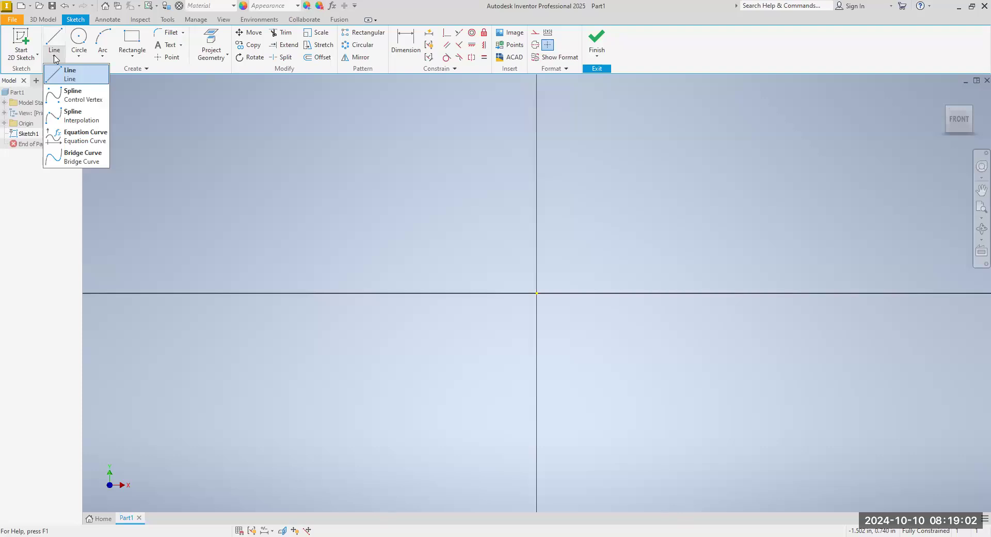
{"action": "left_click", "coordinate": [64, 79]}
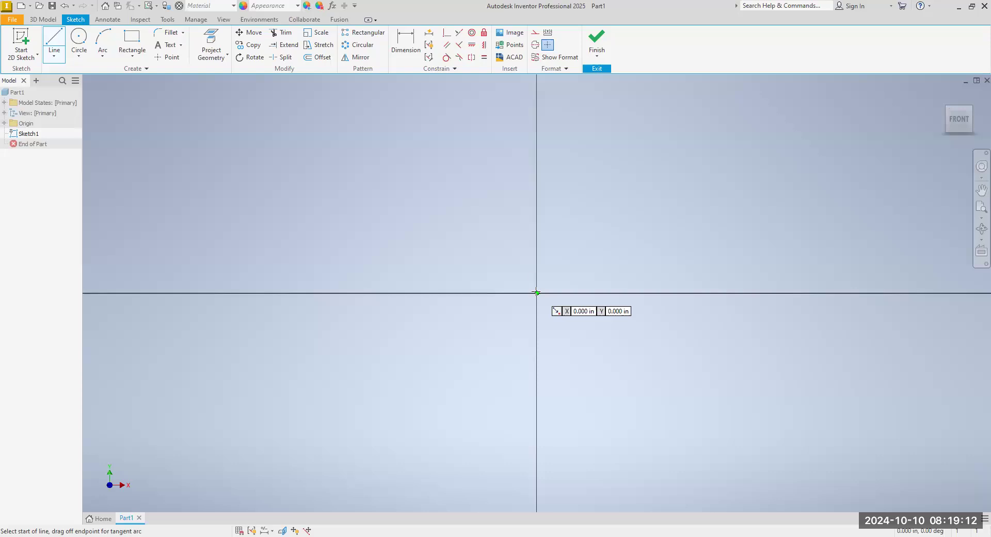
{"action": "left_click", "coordinate": [538, 266]}
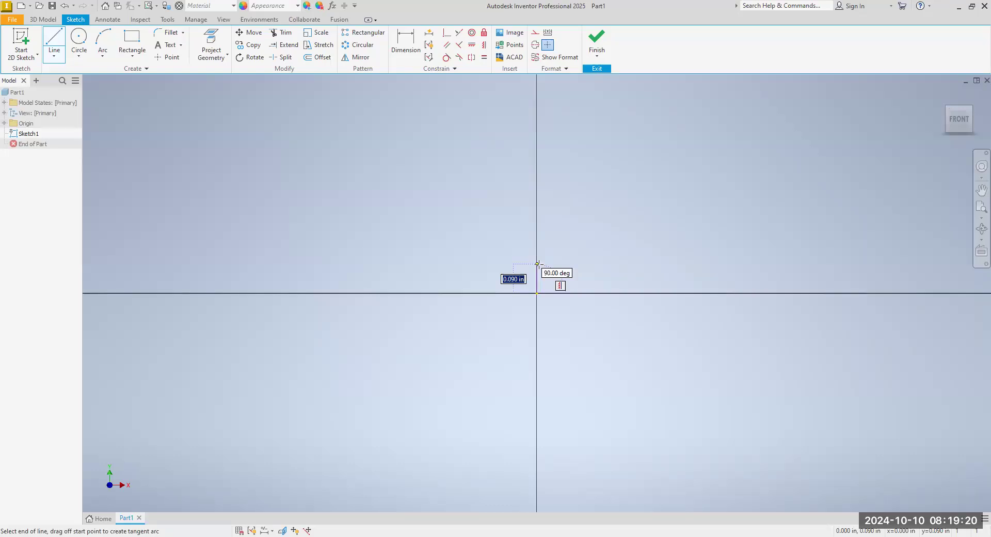
{"action": "type", "text": ".250"}
{"action": "key", "text": "Tab"}
{"action": "left_click", "coordinate": [538, 264]}
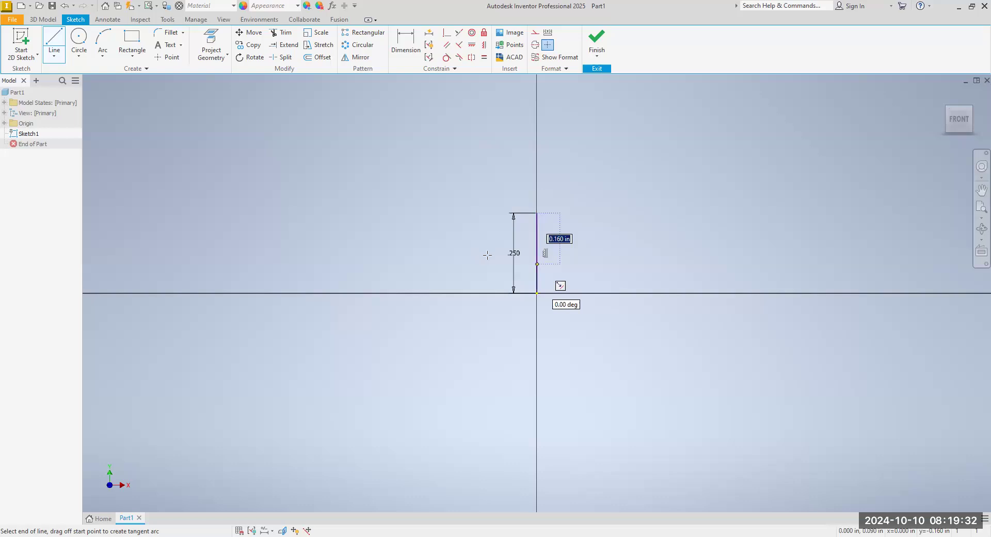
- Continue the profile with a horizontal line 1 in long, running right from the top of the vertical line
{"action": "scroll", "coordinate": [379, 264], "scroll_direction": "down", "scroll_amount": 4}
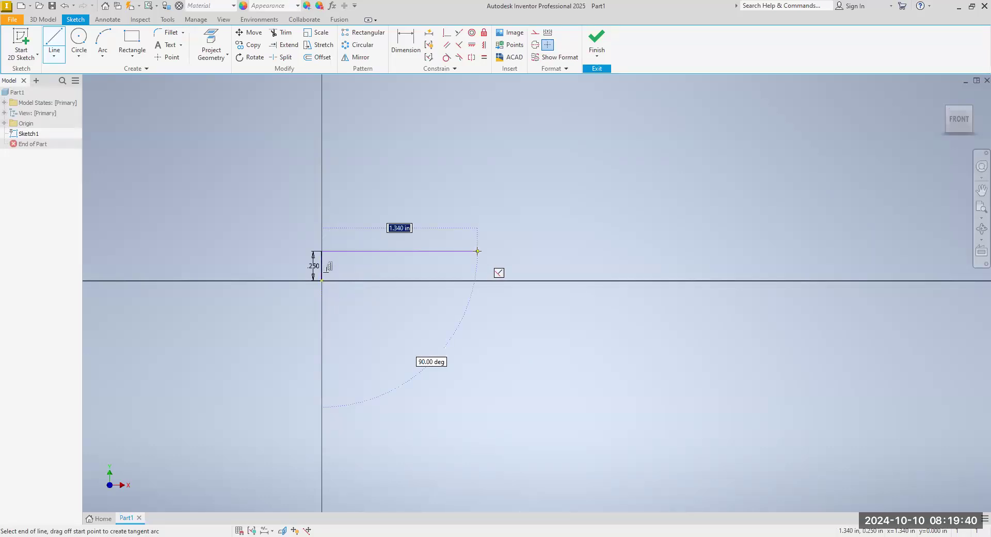
{"action": "type", "text": "1"}
{"action": "key", "text": "Tab"}
{"action": "key", "text": "Return"}
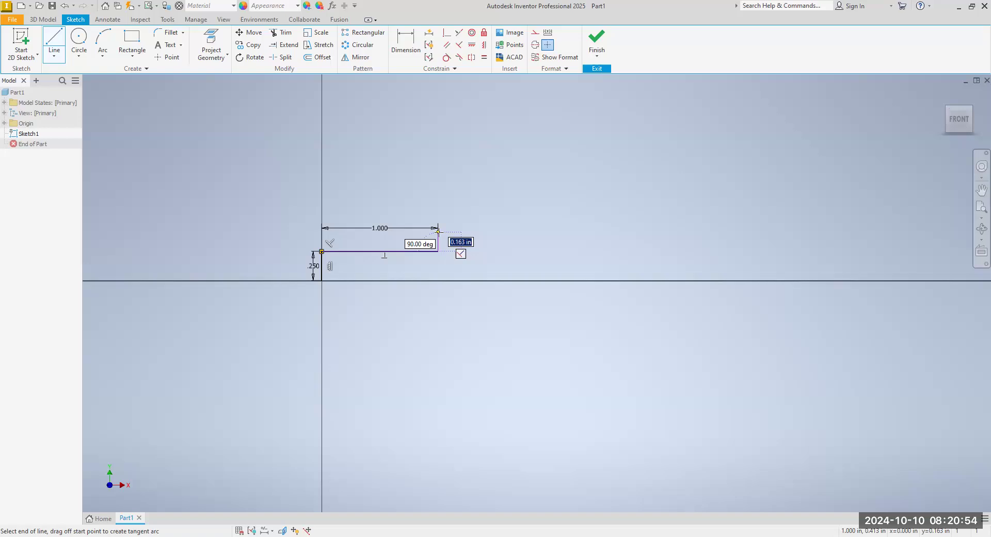
- Add the shoulder step with a 0.125 in line upward and a 0.5 in horizontal line to the right
{"action": "type", "text": ".125"}
{"action": "key", "text": "Return"}
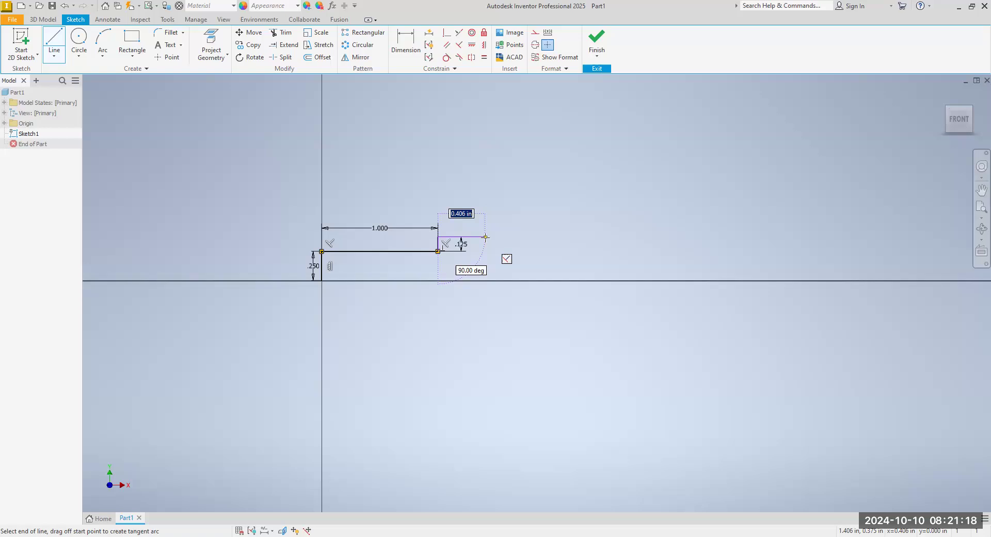
{"action": "type", "text": ".5"}
{"action": "key", "text": "Tab"}
{"action": "key", "text": "Return"}
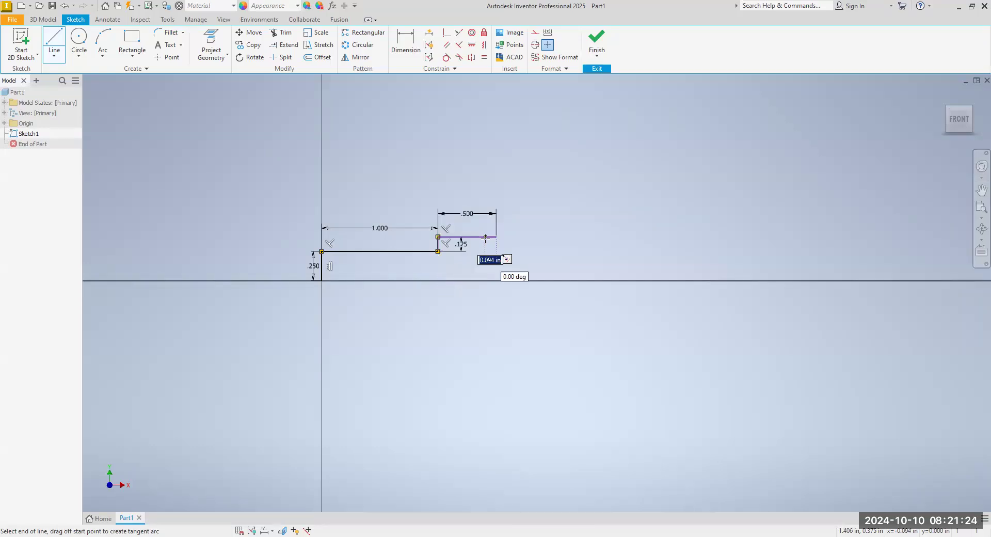
- Close the profile with a vertical line down to the horizontal axis and a line back to the origin
{"action": "left_click", "coordinate": [496, 281]}
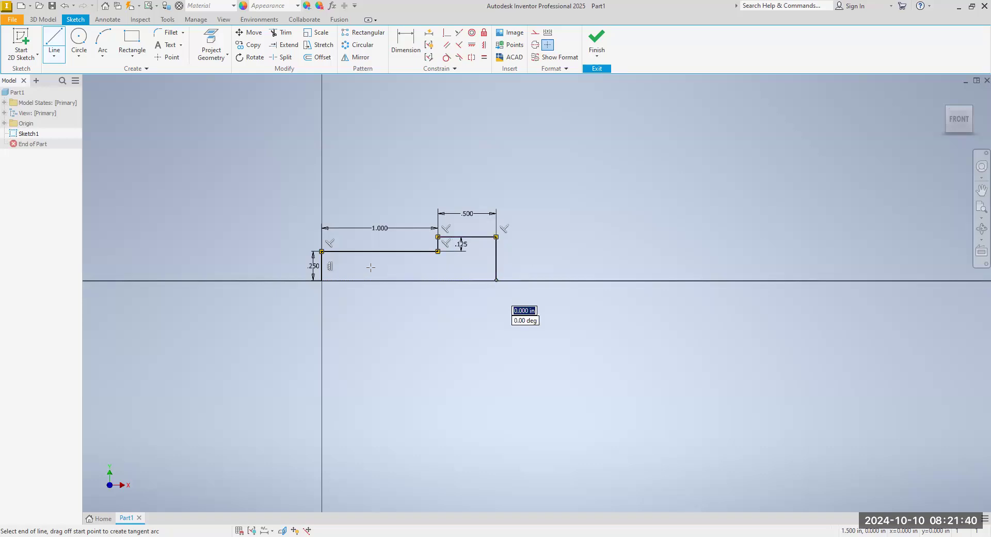
{"action": "left_click", "coordinate": [323, 281]}
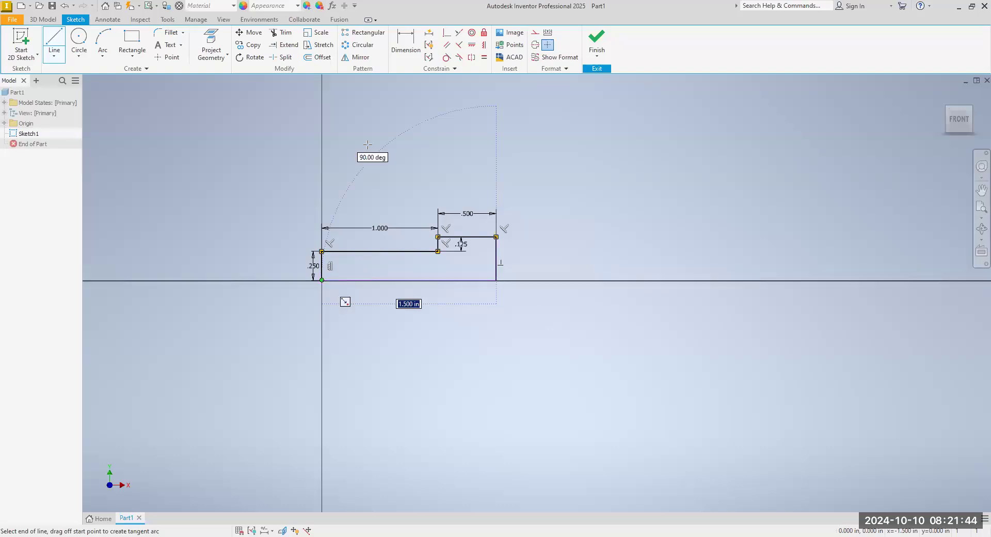
{"action": "key", "text": "Escape"}
{"action": "scroll", "coordinate": [412, 256], "scroll_direction": "up", "scroll_amount": 3}
{"action": "scroll", "coordinate": [431, 264], "scroll_direction": "down", "scroll_amount": 3}
{"action": "middle_click_drag", "start_coordinate": [430, 263], "coordinate": [601, 331]}
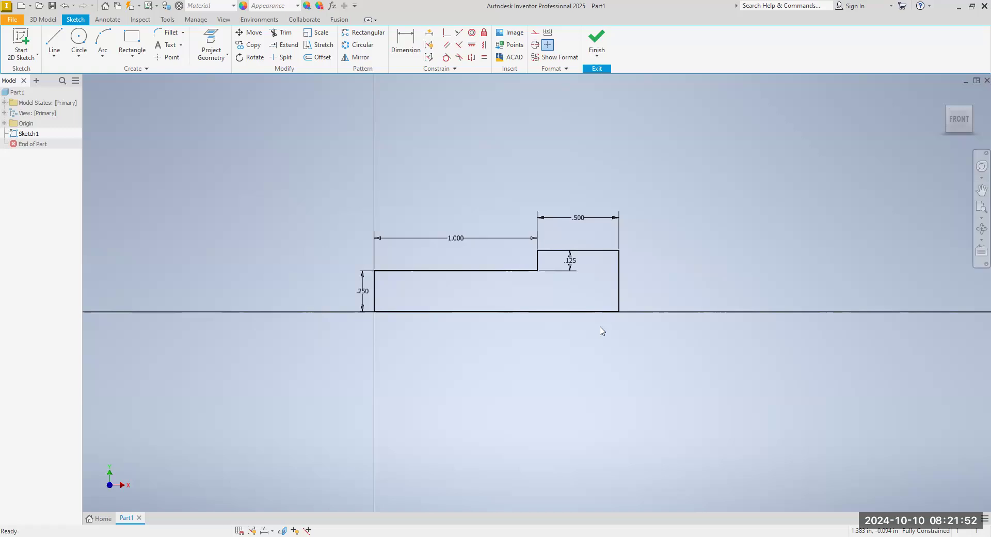
- Add a driven reference dimension to the profile's right vertical edge and finish the sketch
{"action": "left_click", "coordinate": [403, 39]}
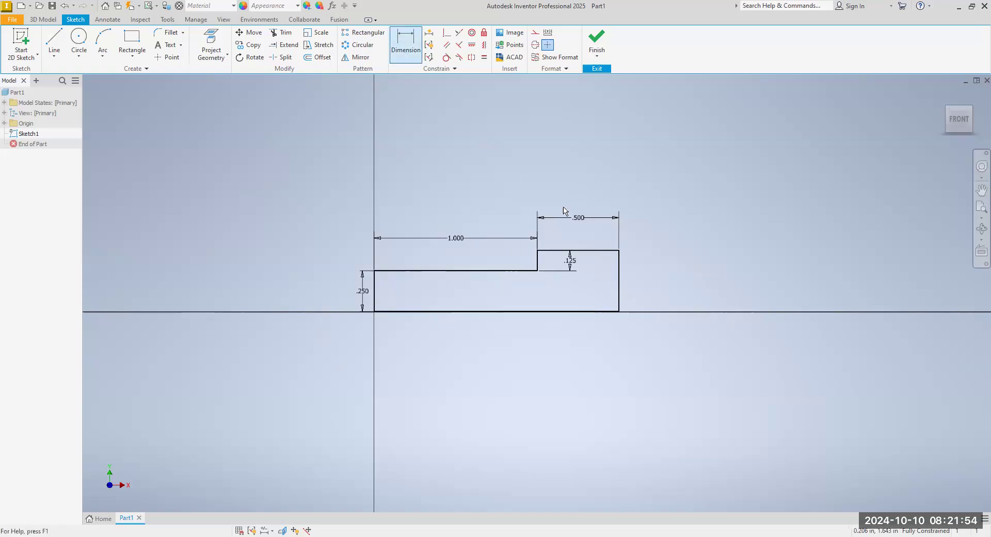
{"action": "left_click", "coordinate": [620, 279]}
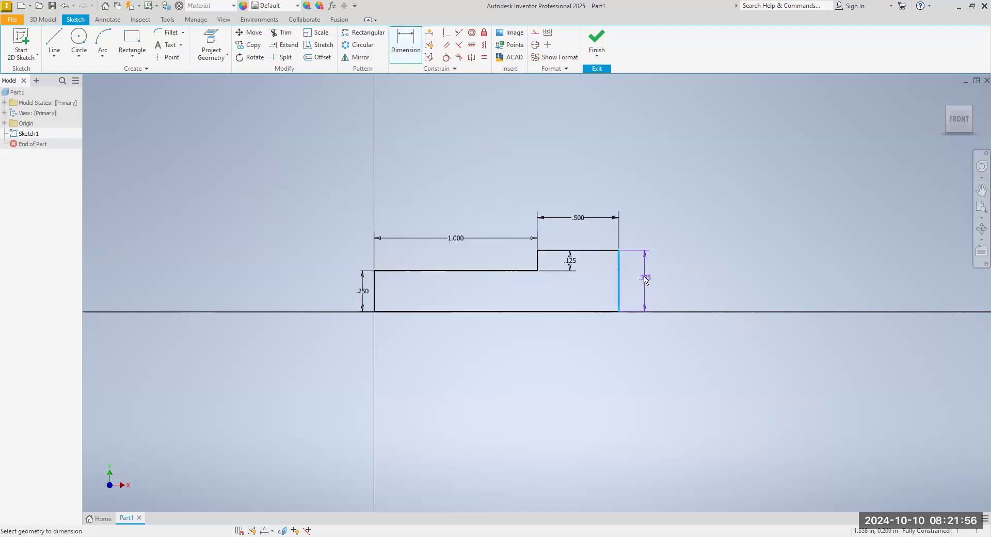
{"action": "left_click", "coordinate": [643, 279]}
{"action": "left_click", "coordinate": [226, 96]}
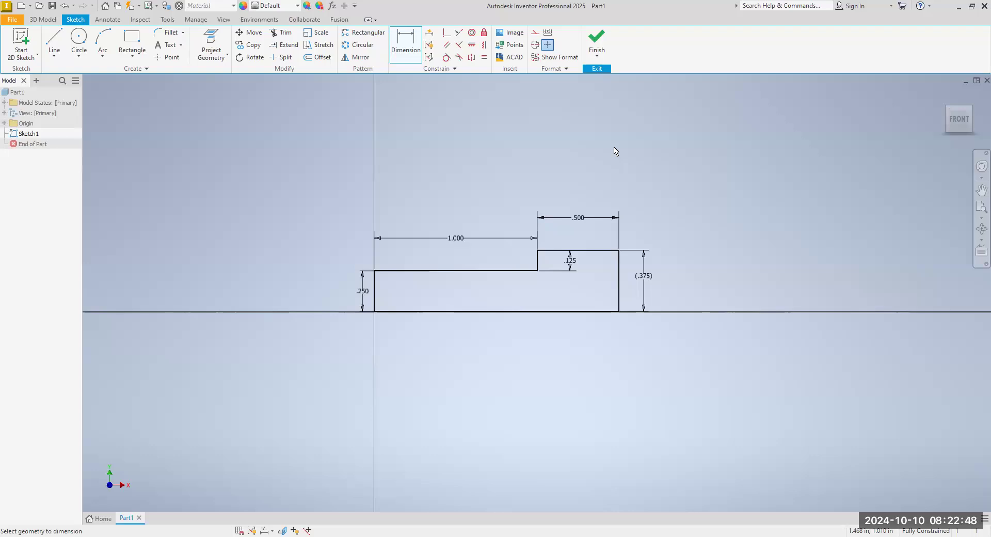
{"action": "left_click", "coordinate": [598, 49]}
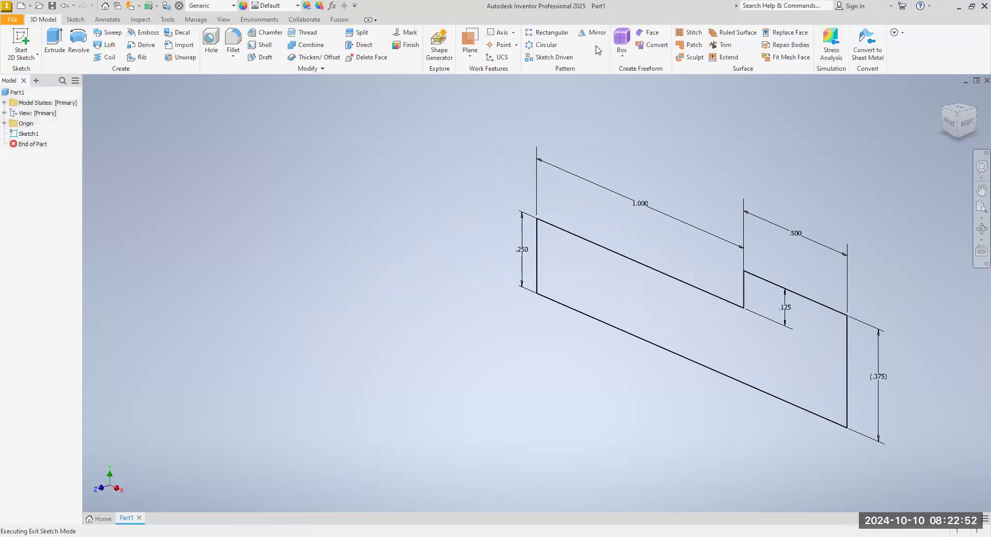
- Revolve the stepped profile a full 360 degrees about its long bottom edge
{"action": "scroll", "coordinate": [712, 326], "scroll_direction": "down", "scroll_amount": 5}
{"action": "scroll", "coordinate": [626, 296], "scroll_direction": "up", "scroll_amount": 4}
{"action": "mouse_move", "coordinate": [708, 325]}
{"action": "middle_mouse_down"}
{"action": "mouse_move", "coordinate": [589, 281]}
{"action": "mouse_move", "coordinate": [414, 278]}
{"action": "middle_mouse_up"}
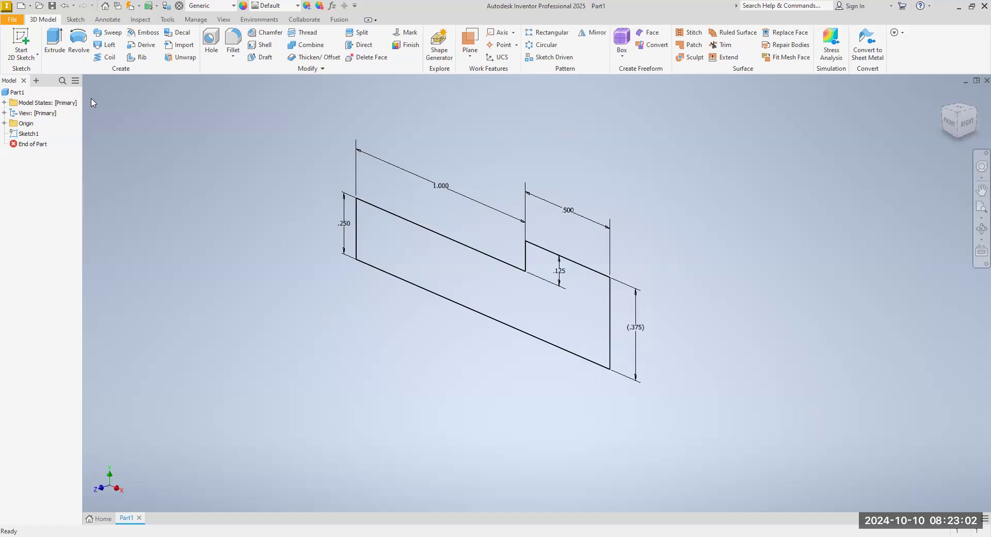
{"action": "left_click", "coordinate": [81, 49]}
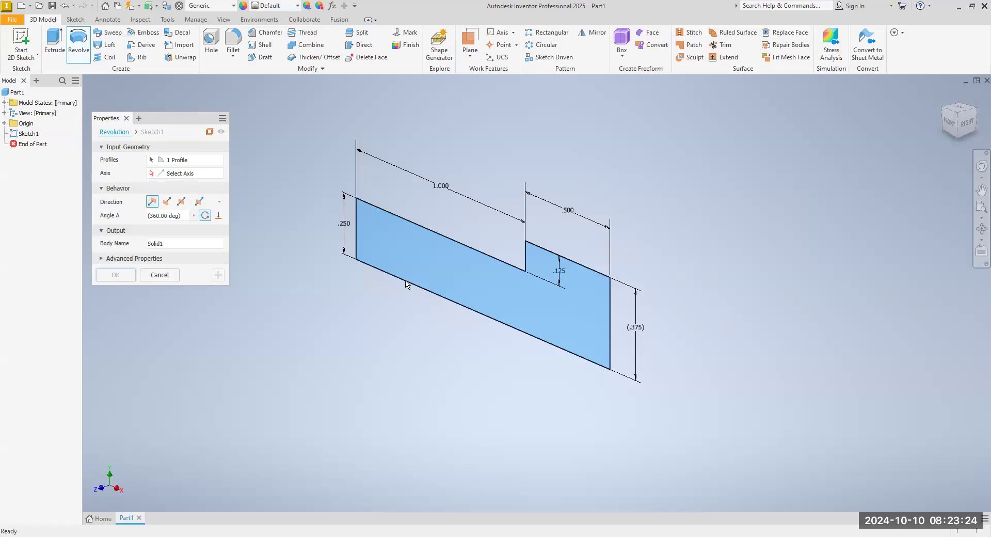
{"action": "left_click", "coordinate": [158, 175]}
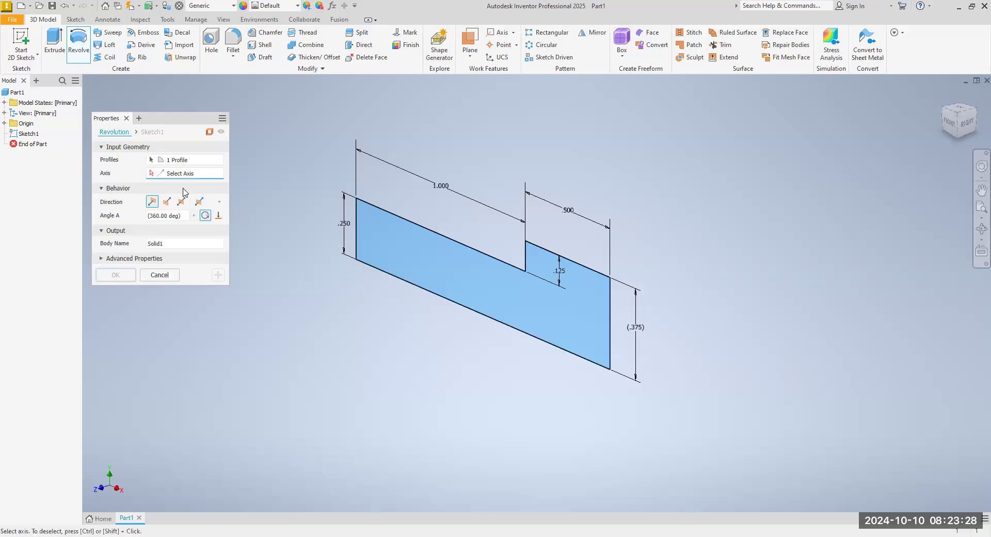
{"action": "left_click", "coordinate": [413, 287]}
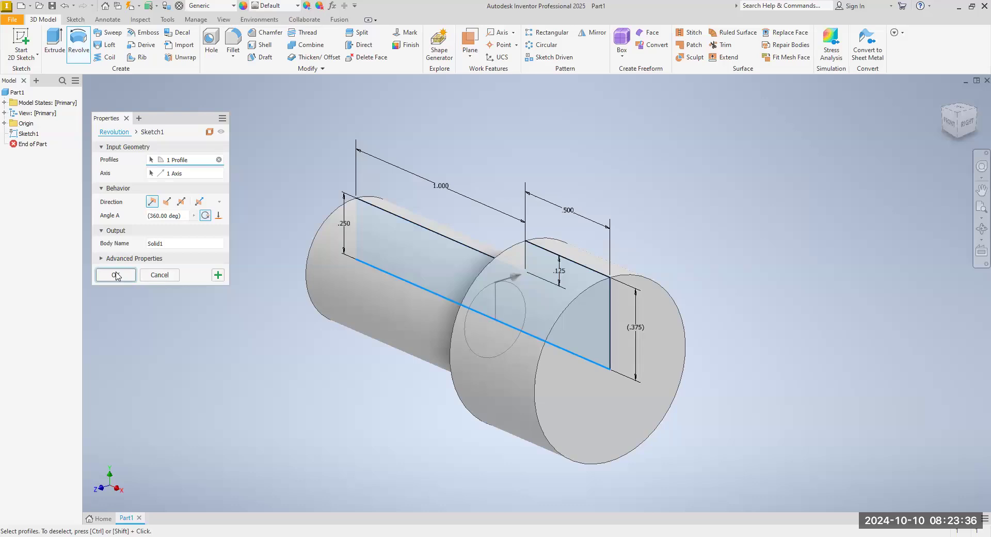
{"action": "left_click", "coordinate": [116, 275]}
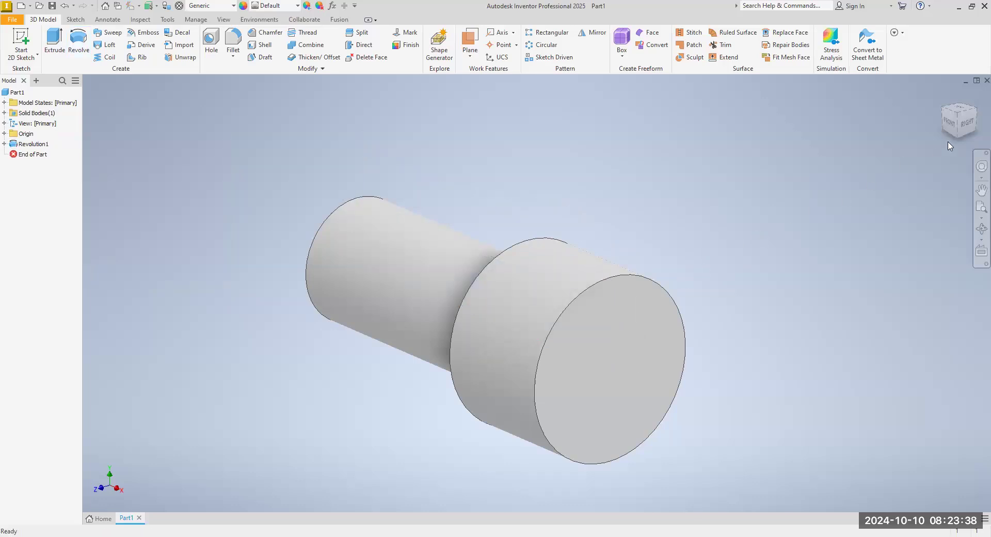
- Chamfer the outer end edges of the shank and the head with a distance of 0.055 in
{"action": "left_click", "coordinate": [950, 121]}
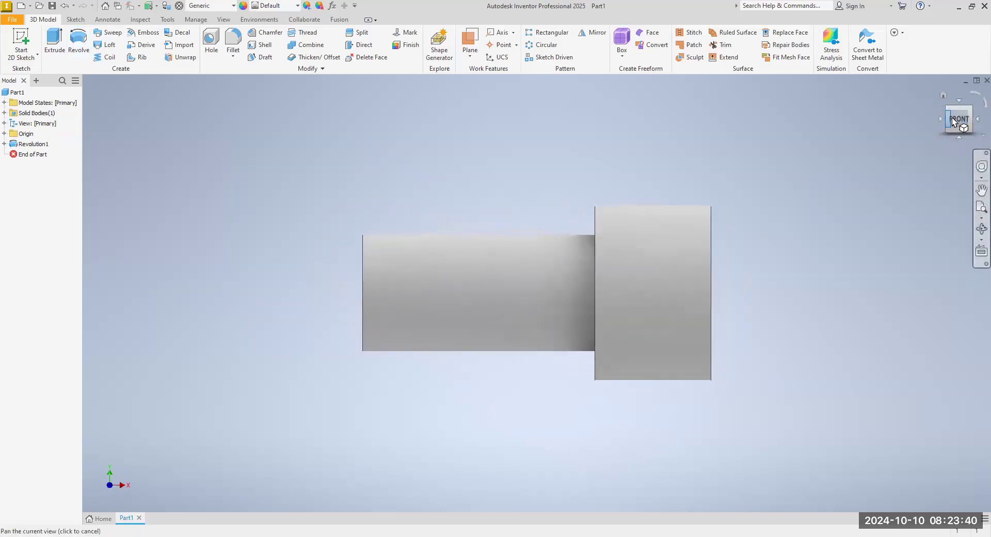
{"action": "left_click", "coordinate": [951, 111]}
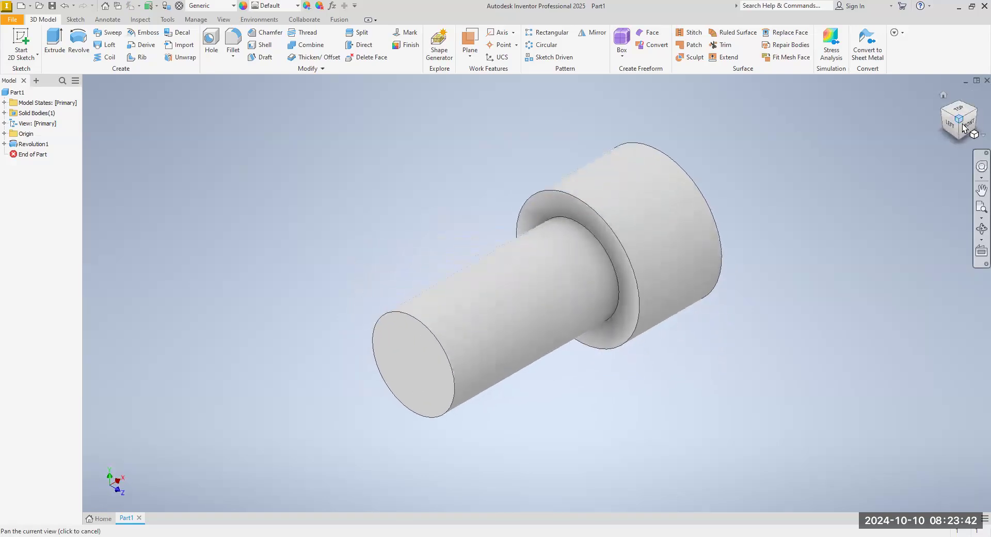
{"action": "left_click", "coordinate": [966, 128]}
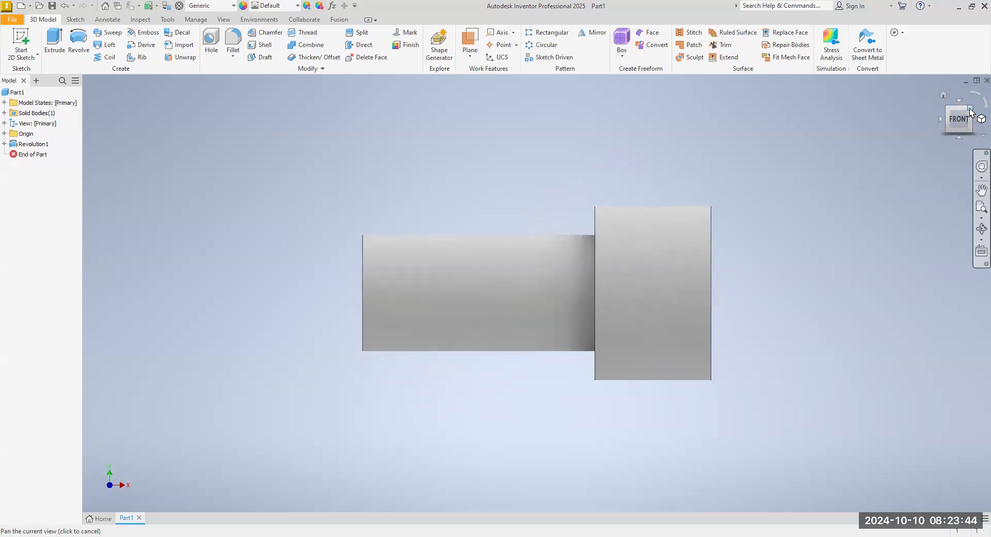
{"action": "left_click", "coordinate": [955, 127]}
{"action": "left_click", "coordinate": [950, 122]}
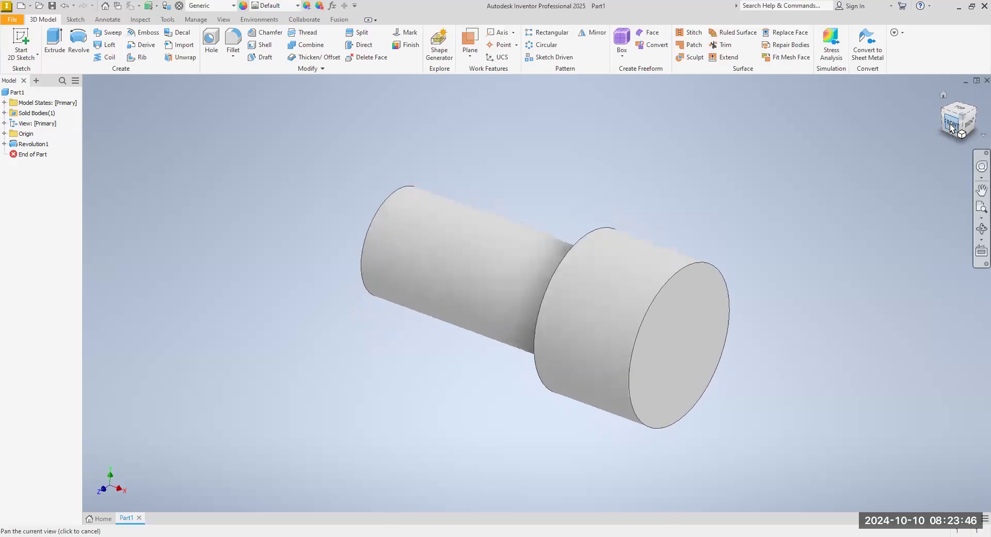
{"action": "left_click", "coordinate": [949, 118]}
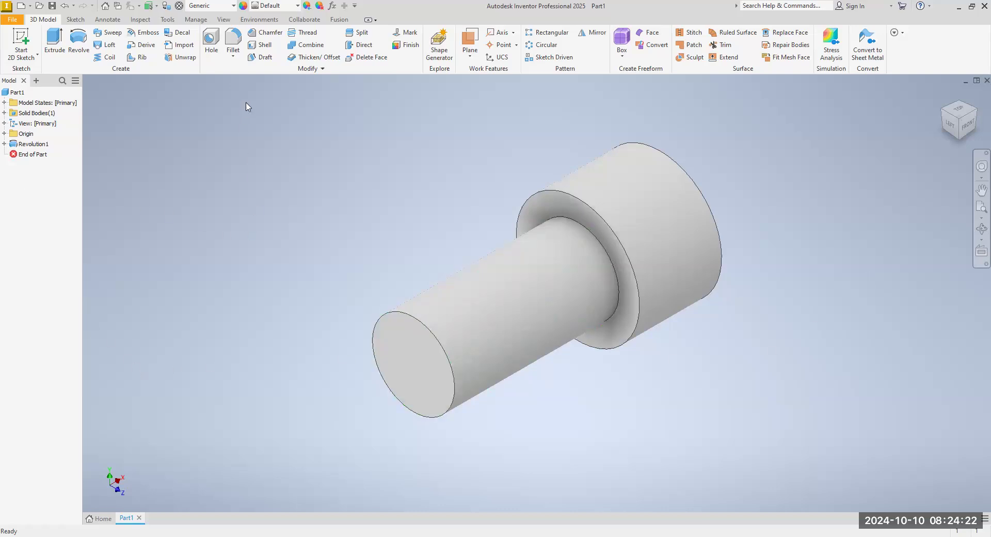
{"action": "left_click", "coordinate": [261, 34]}
{"action": "key", "text": "BackSpace"}
{"action": "type", "text": ".055"}
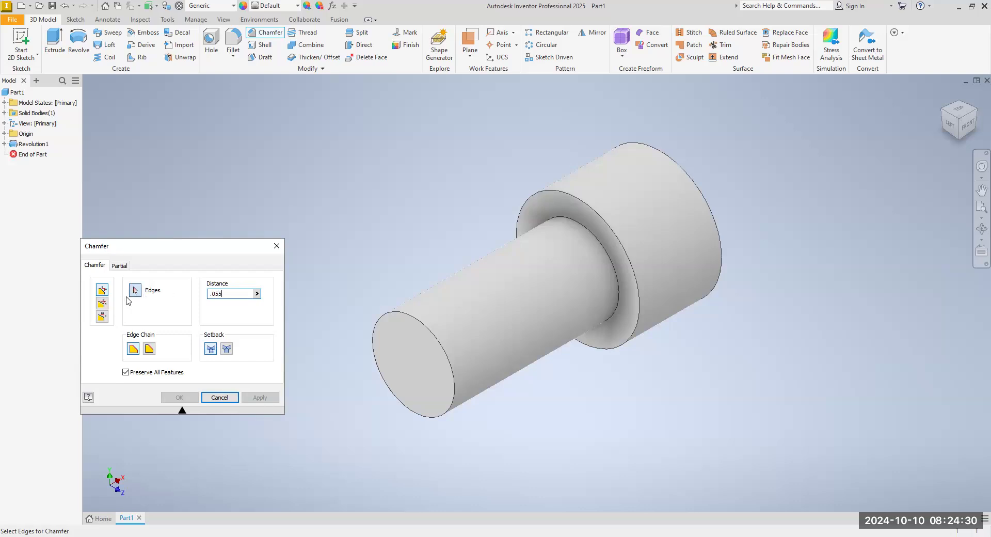
{"action": "left_click", "coordinate": [396, 313]}
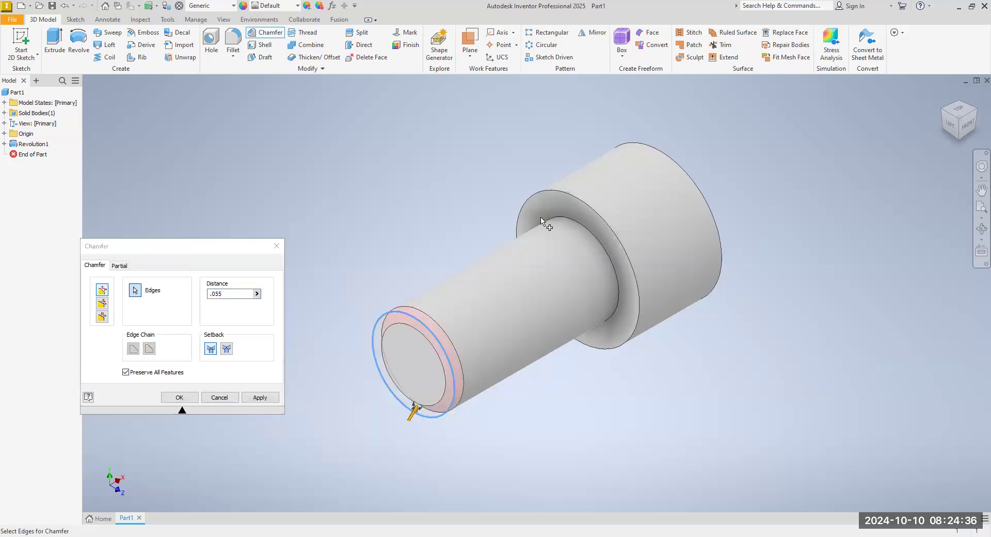
{"action": "left_click", "coordinate": [687, 178]}
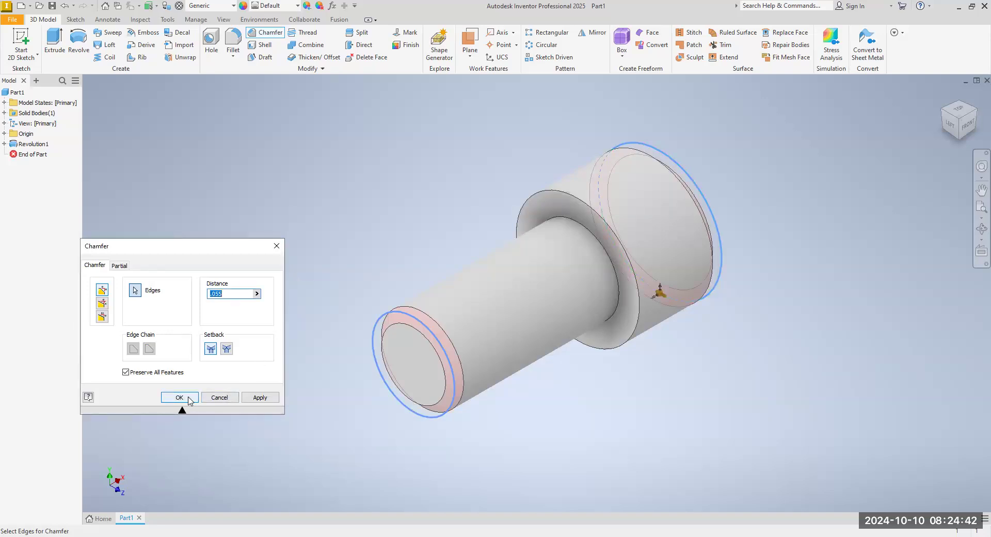
{"action": "left_click", "coordinate": [181, 397]}
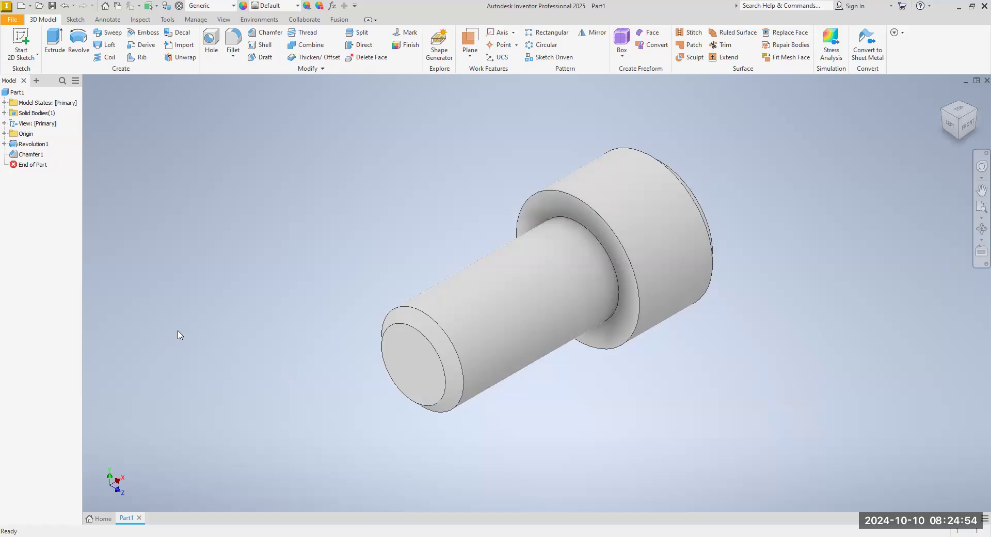
- Examine the chamfered edges on the shank end and the head end from the front and from both ends
{"action": "left_click", "coordinate": [974, 126]}
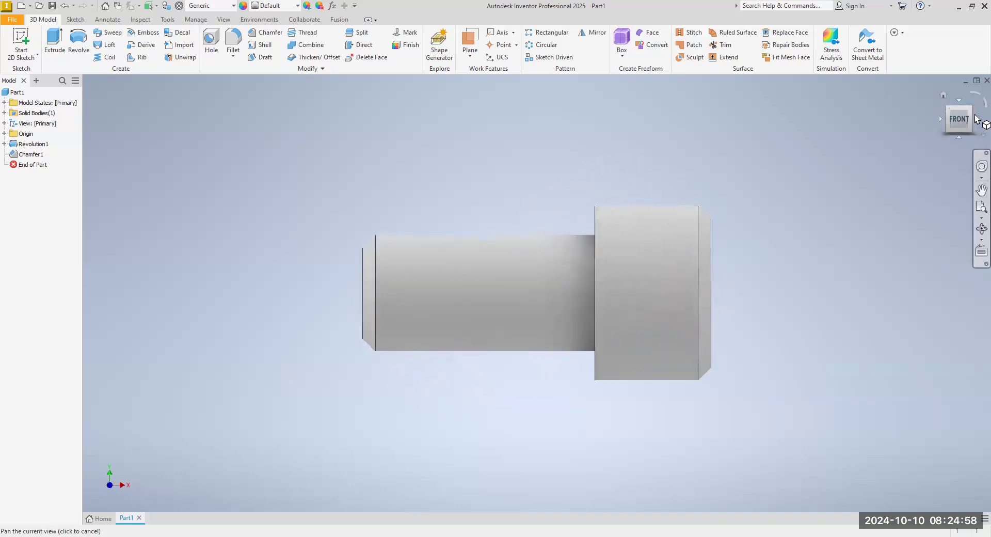
{"action": "left_click", "coordinate": [972, 107]}
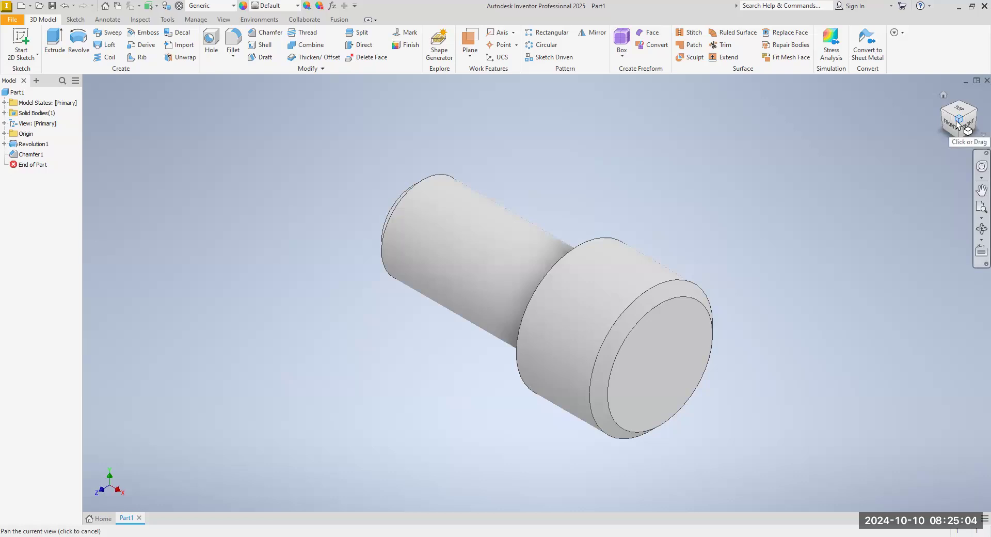
{"action": "left_click", "coordinate": [953, 123]}
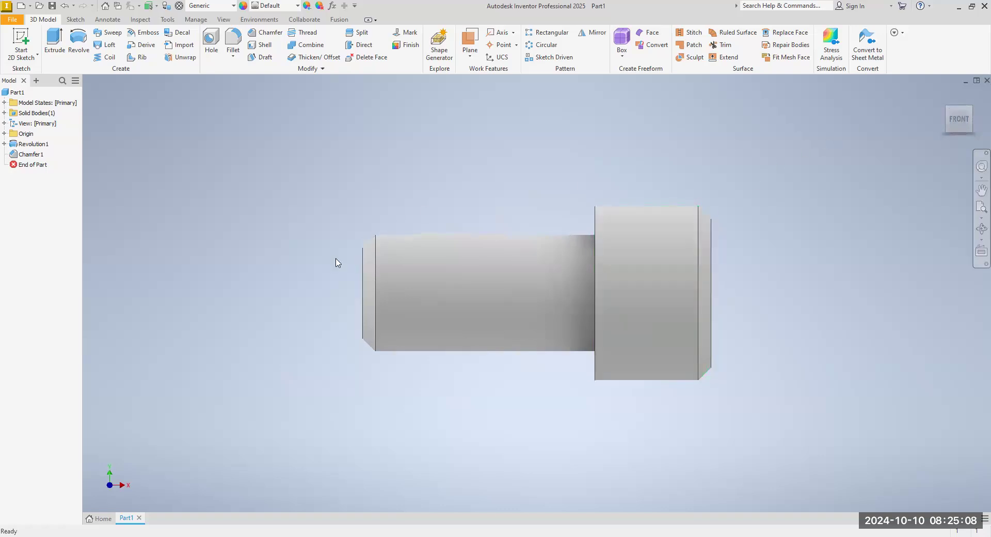
{"action": "left_click", "coordinate": [951, 113]}
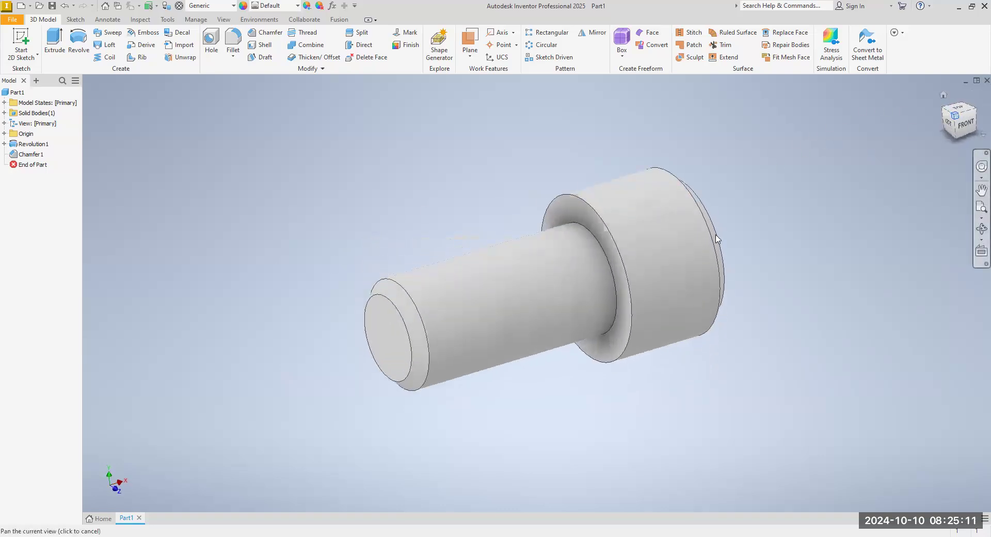
{"action": "left_click", "coordinate": [968, 127]}
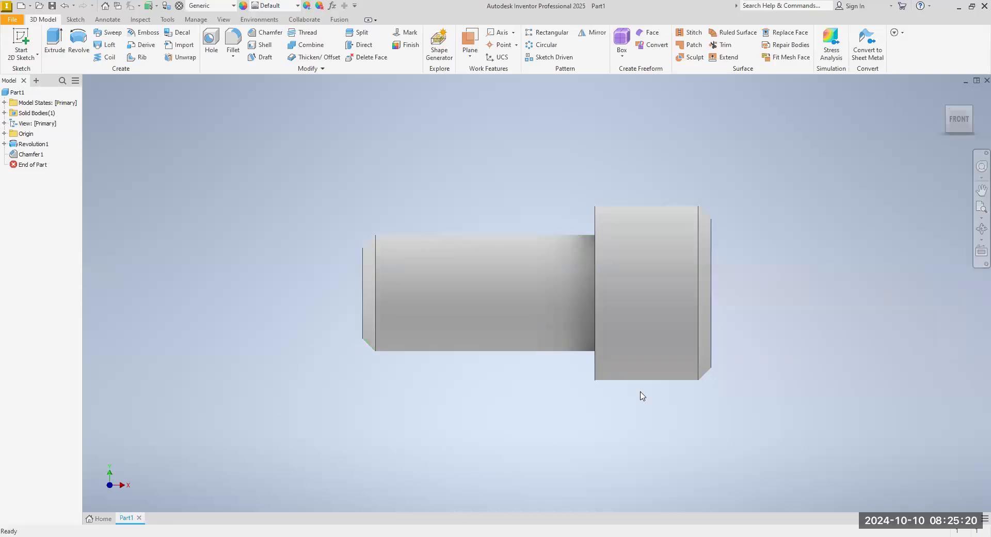
{"action": "left_click", "coordinate": [971, 112]}
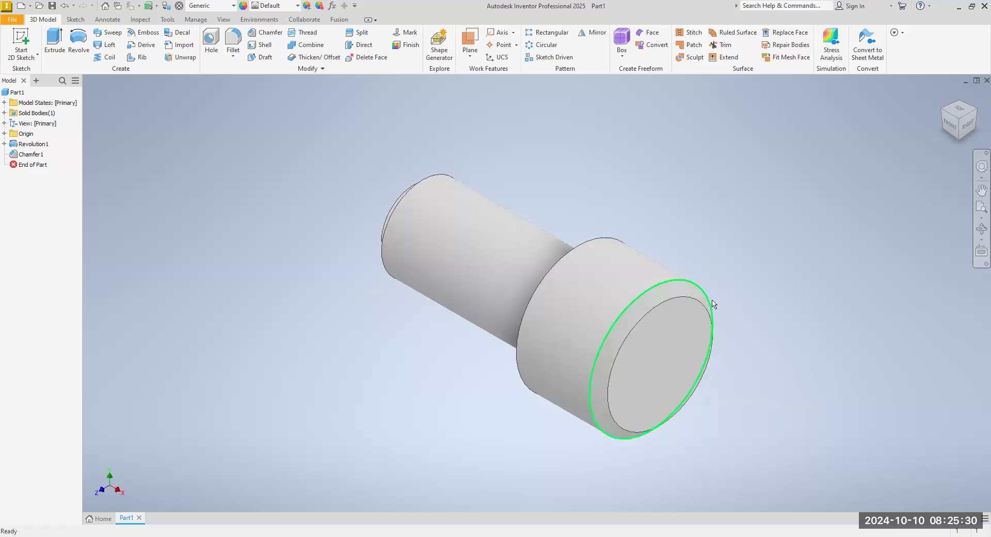
{"action": "mouse_move", "coordinate": [731, 320]}
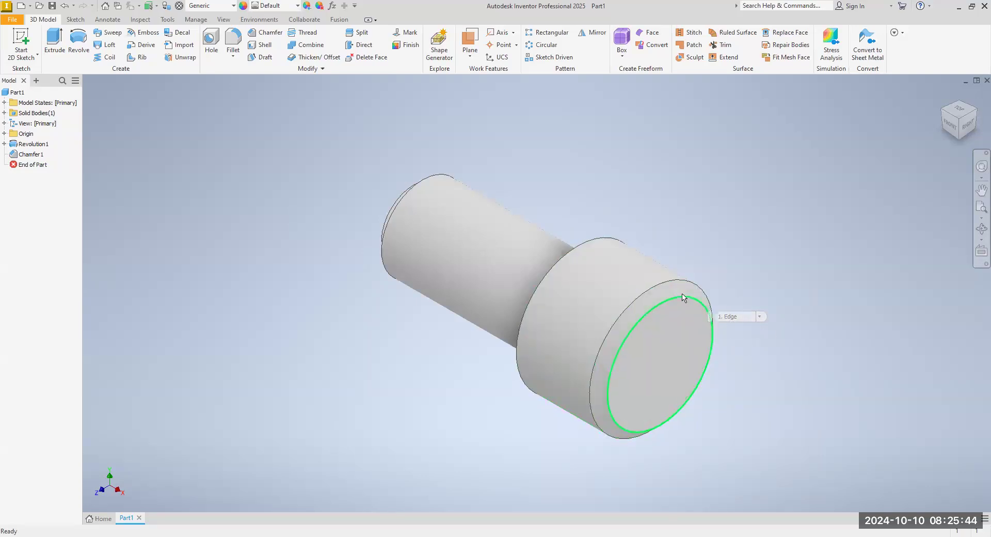
{"action": "left_click", "coordinate": [951, 127]}
{"action": "left_click", "coordinate": [947, 108]}
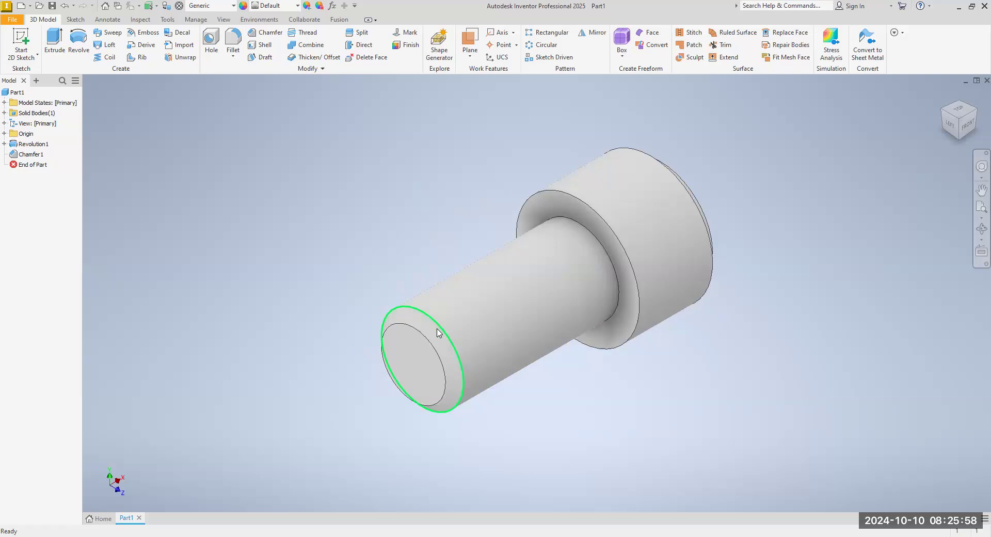
{"action": "mouse_move", "coordinate": [438, 333]}
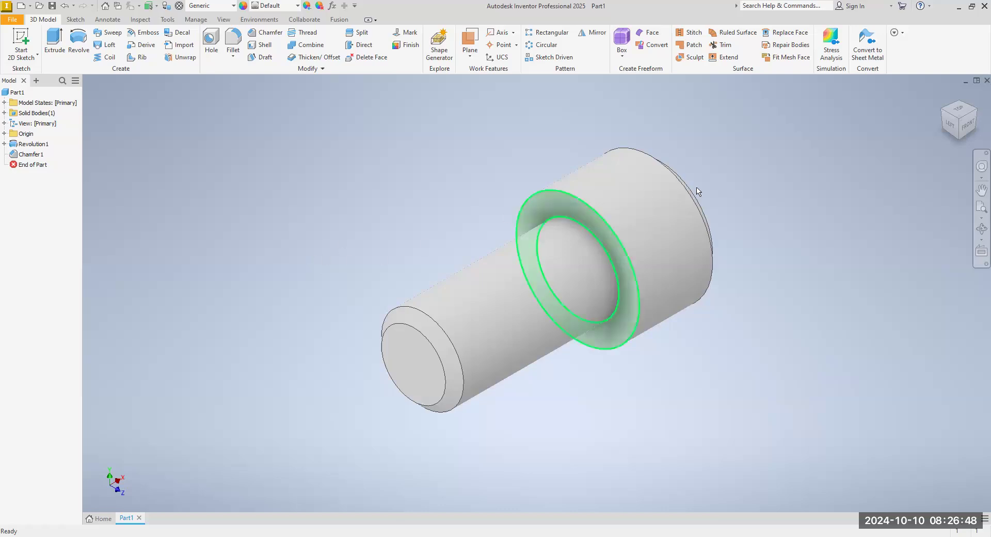
{"action": "left_click", "coordinate": [971, 122]}
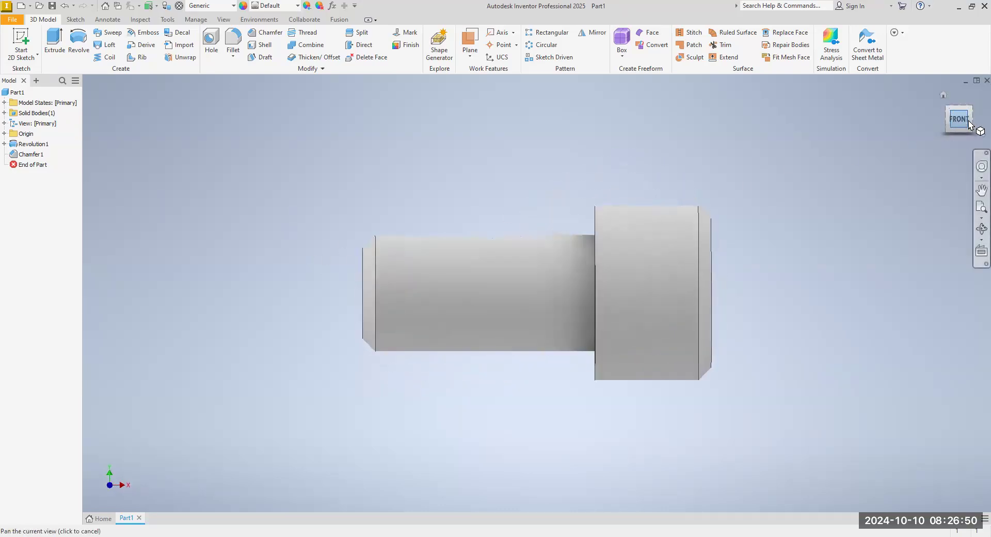
{"action": "left_click", "coordinate": [971, 112]}
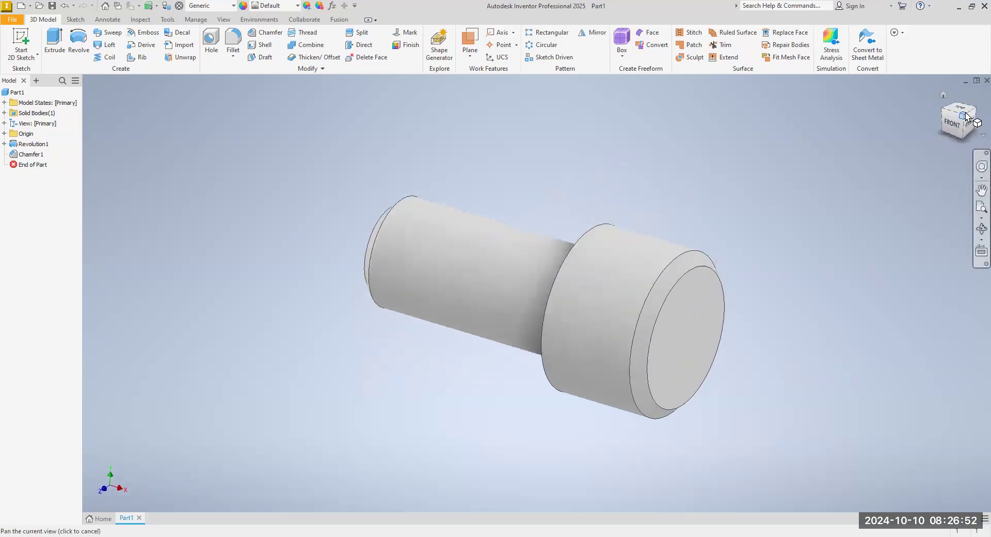
{"action": "left_click", "coordinate": [951, 127]}
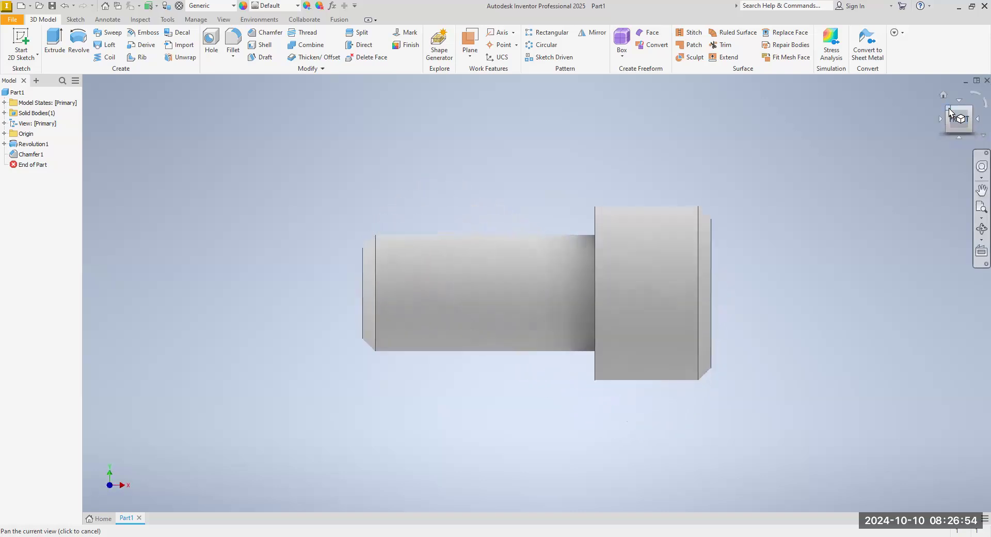
{"action": "left_click", "coordinate": [951, 111]}
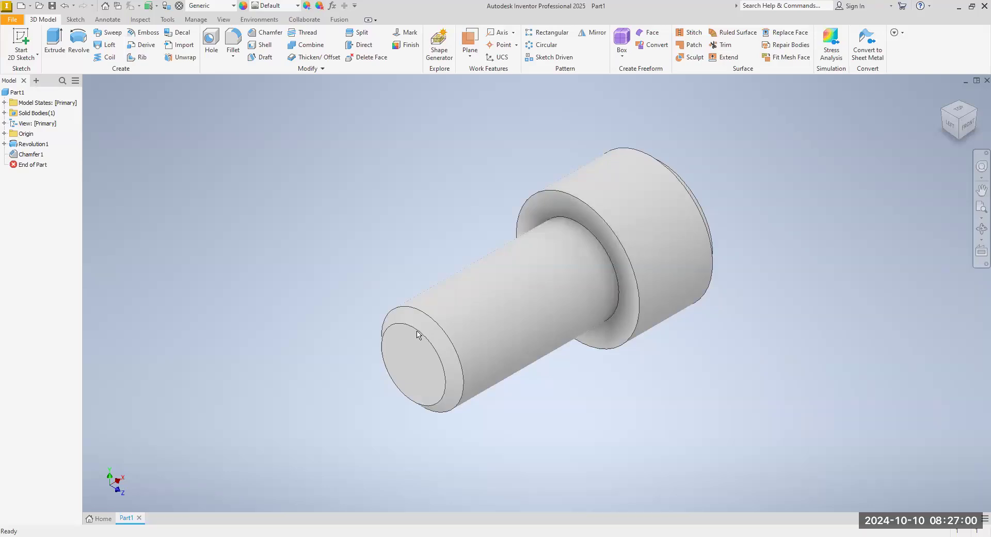
- Add a full-depth ANSI Unified 1/2-13 UNC thread, class 2A, right-hand, to the shank's cylindrical face
{"action": "left_click", "coordinate": [305, 34]}
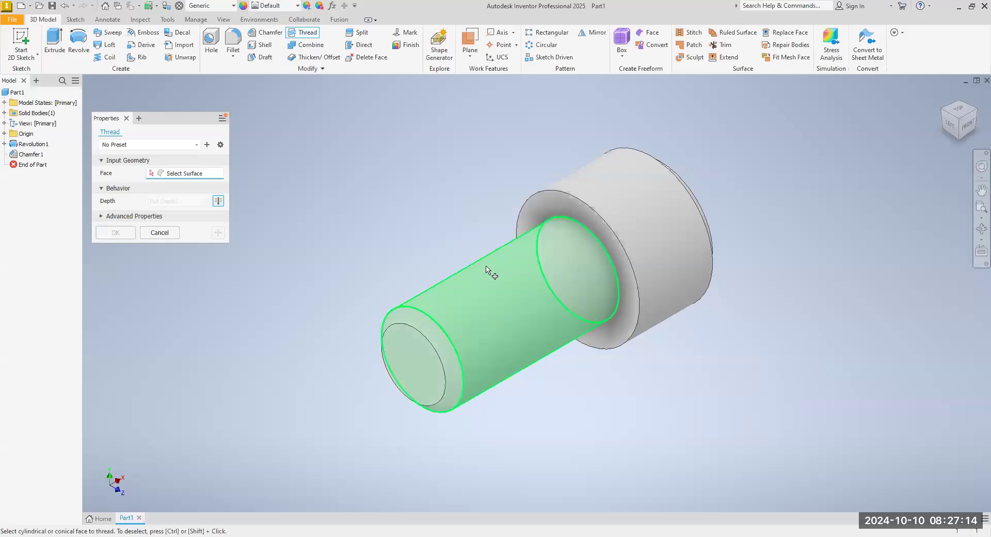
{"action": "left_click", "coordinate": [431, 248]}
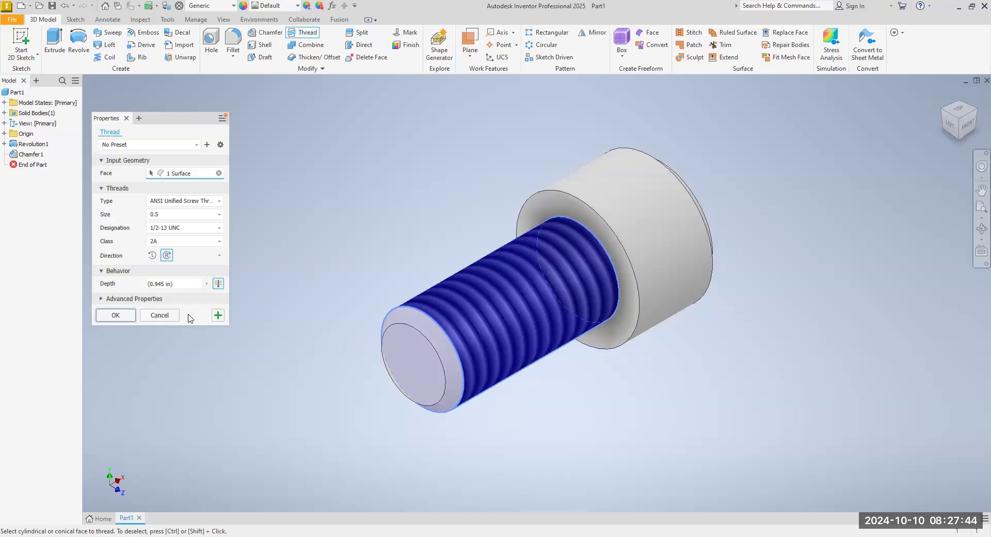
{"action": "left_click", "coordinate": [116, 316]}
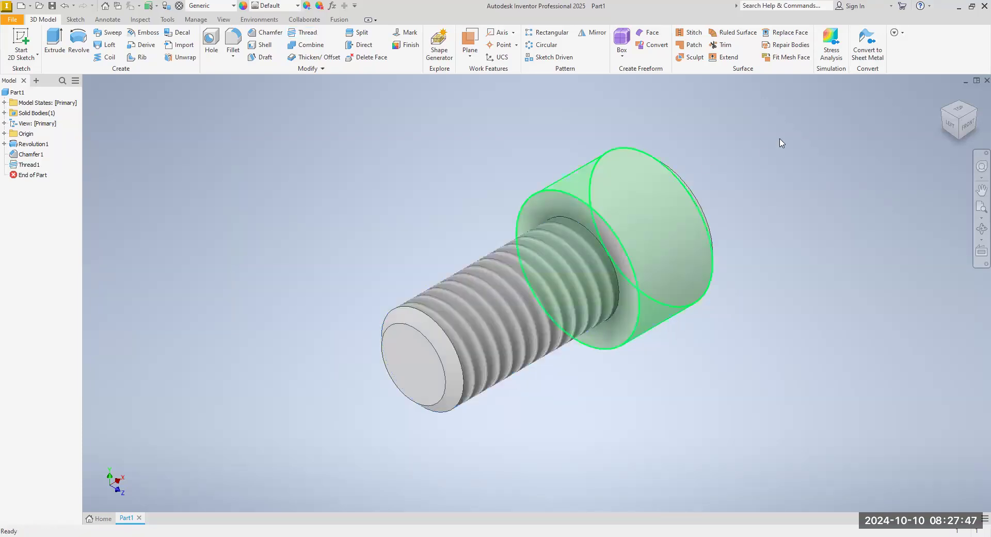
- Start a new 2D sketch on the flat end face of the head
{"action": "left_click", "coordinate": [969, 127]}
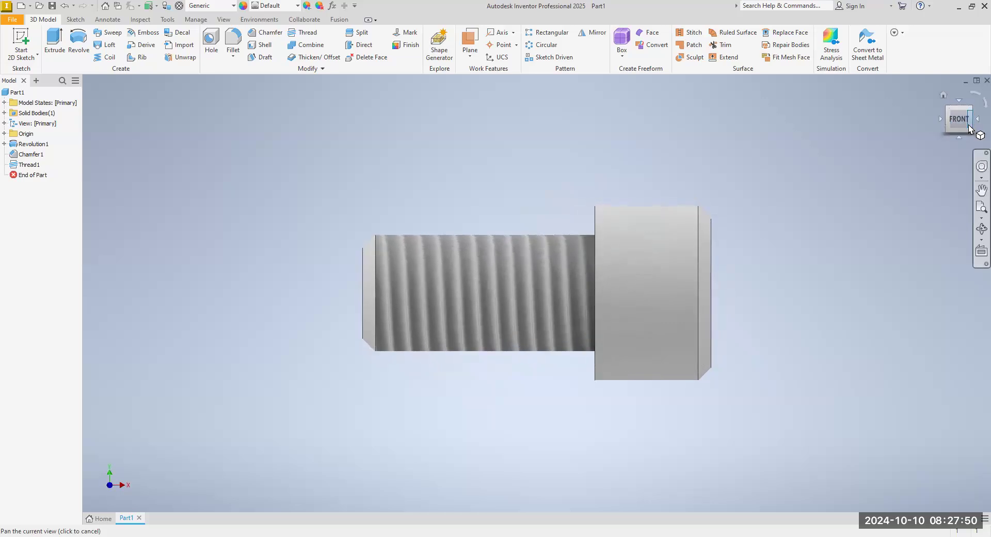
{"action": "left_click", "coordinate": [971, 110]}
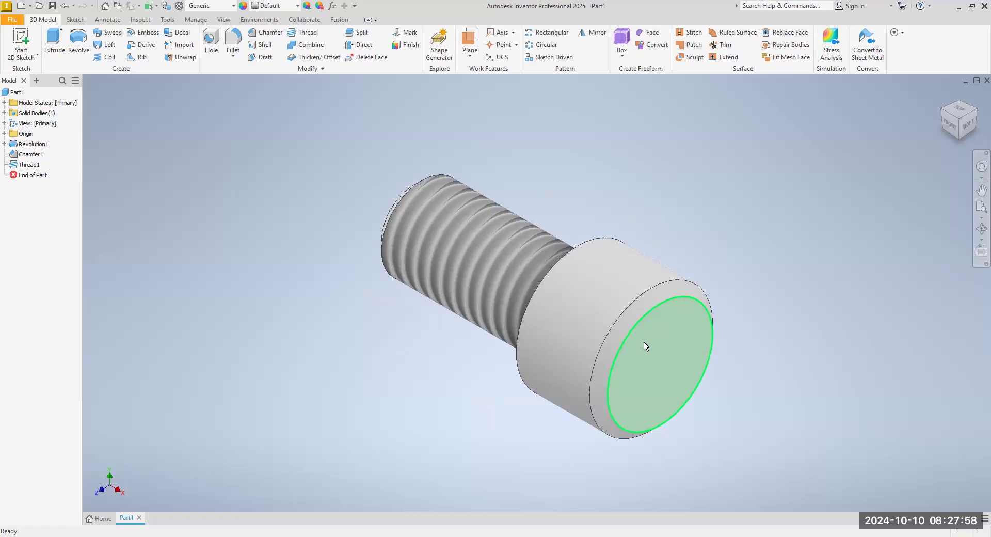
{"action": "mouse_move", "coordinate": [661, 360]}
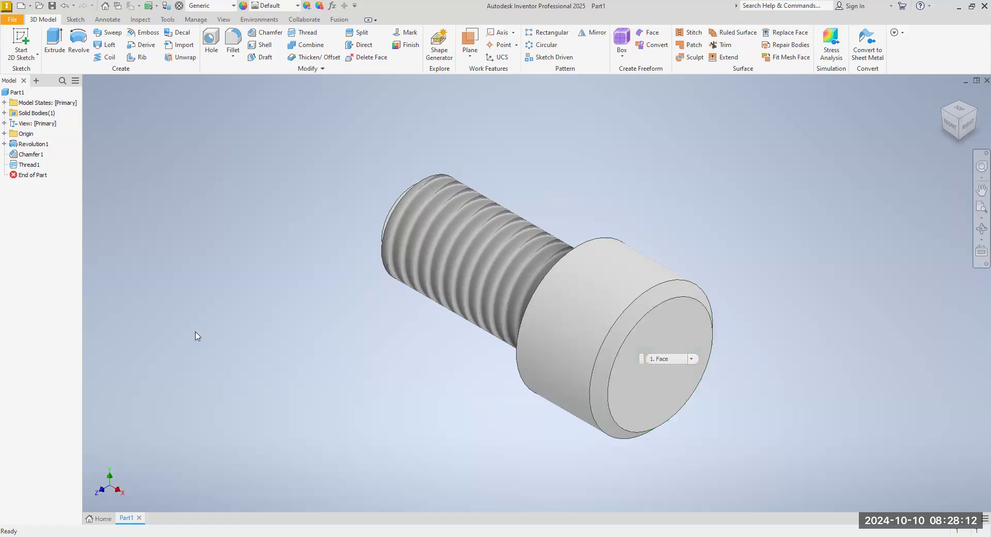
{"action": "left_click", "coordinate": [19, 58]}
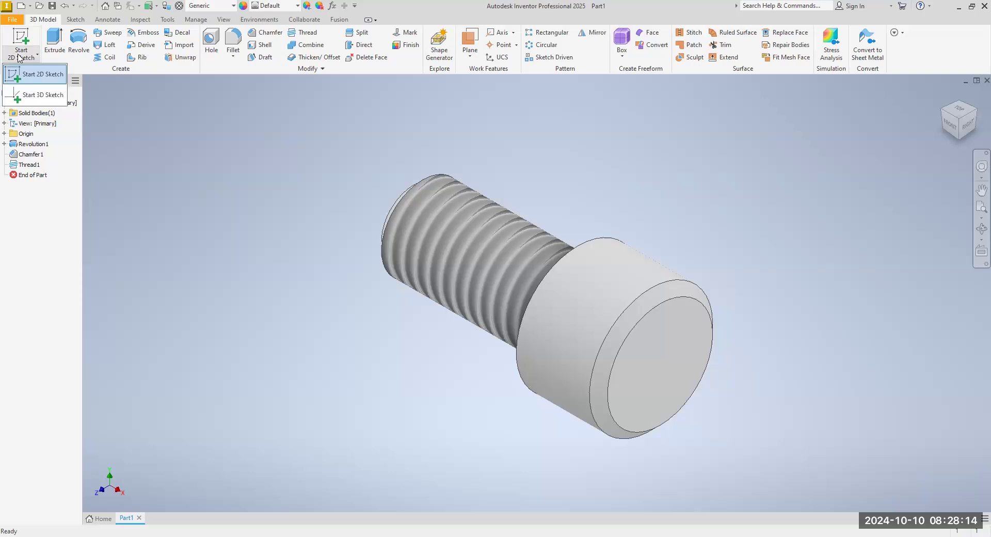
{"action": "left_click", "coordinate": [33, 75]}
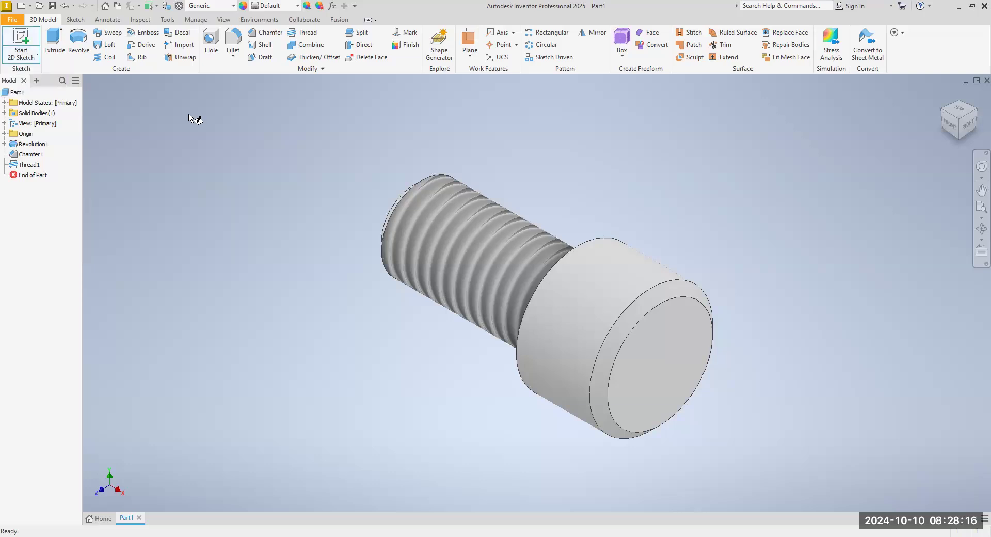
{"action": "left_click", "coordinate": [672, 359]}
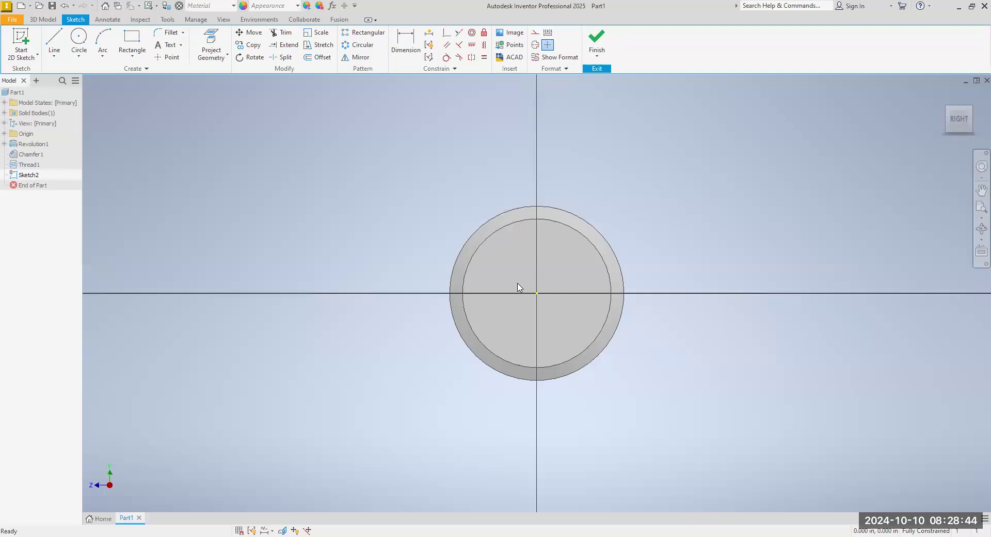
- Draw a 0.375 in diameter center-point circle at the sketch origin on the head's end face
{"action": "left_click", "coordinate": [80, 59]}
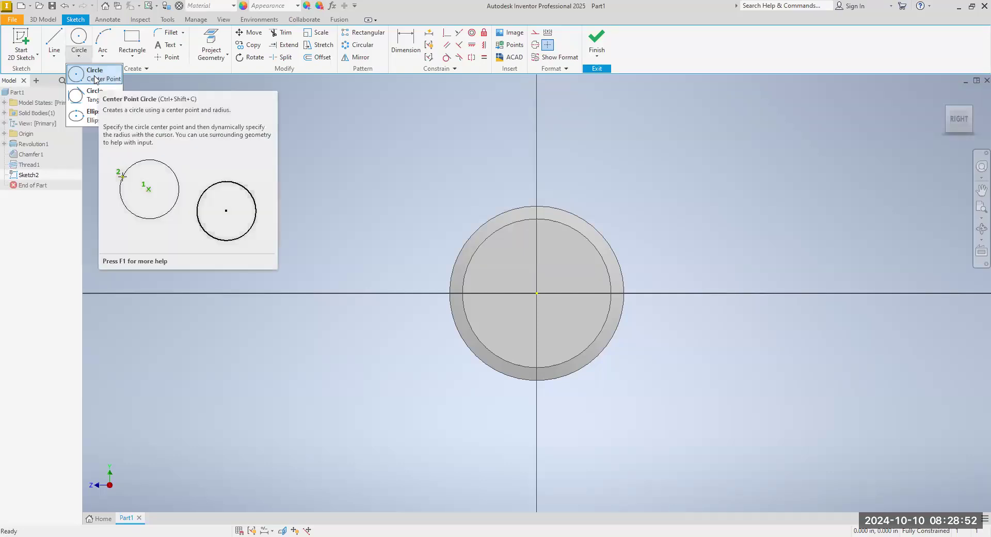
{"action": "left_click", "coordinate": [95, 78]}
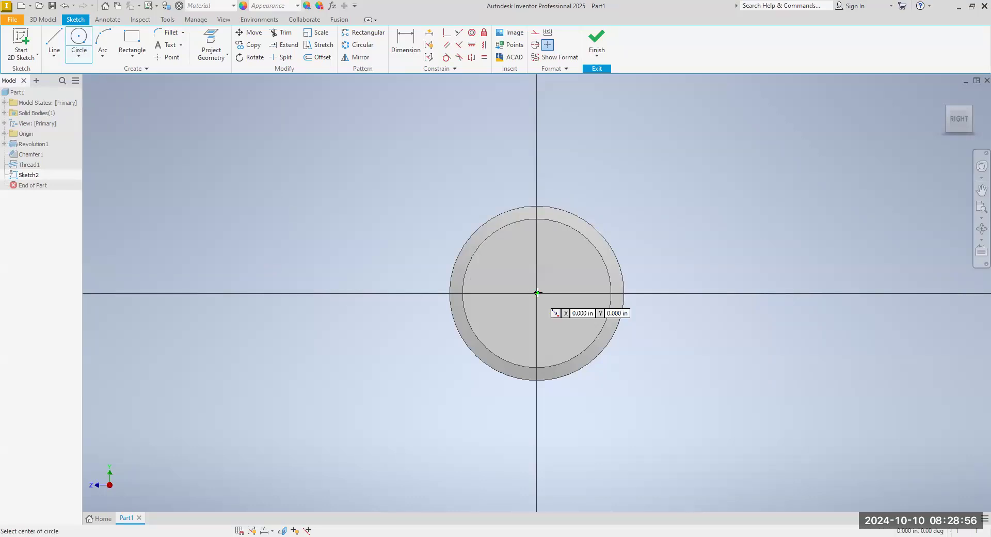
{"action": "key", "text": "Return"}
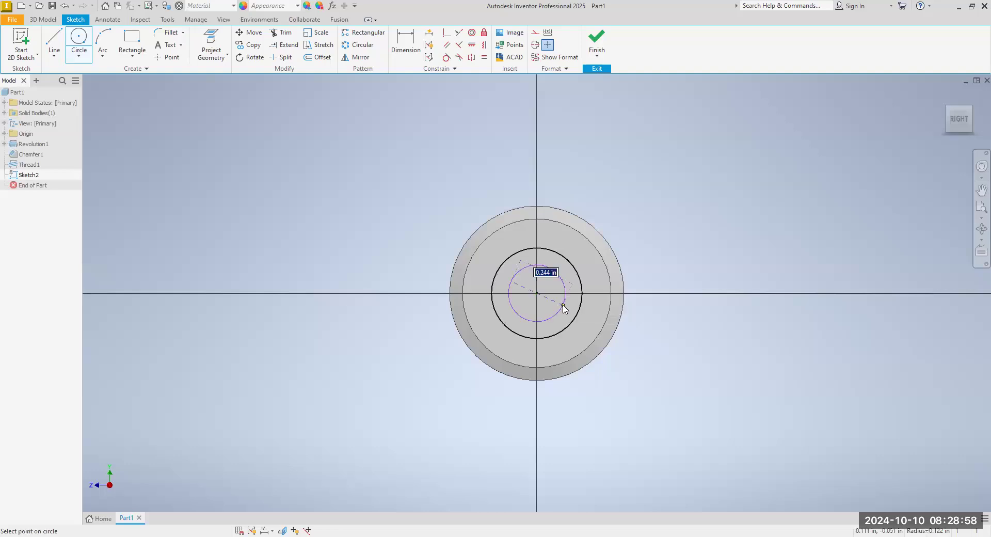
{"action": "type", "text": ".37"}
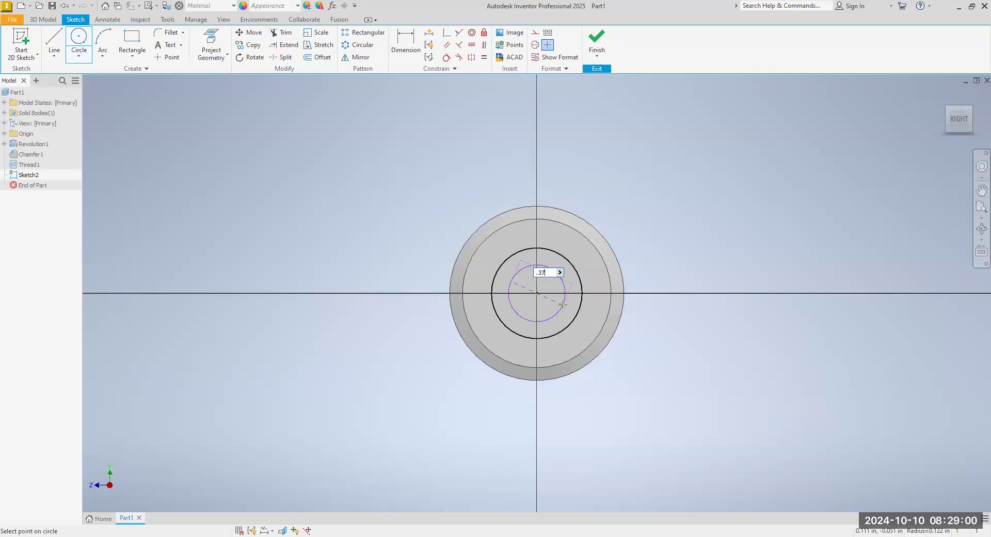
{"action": "type", "text": "5"}
{"action": "key", "text": "Return"}
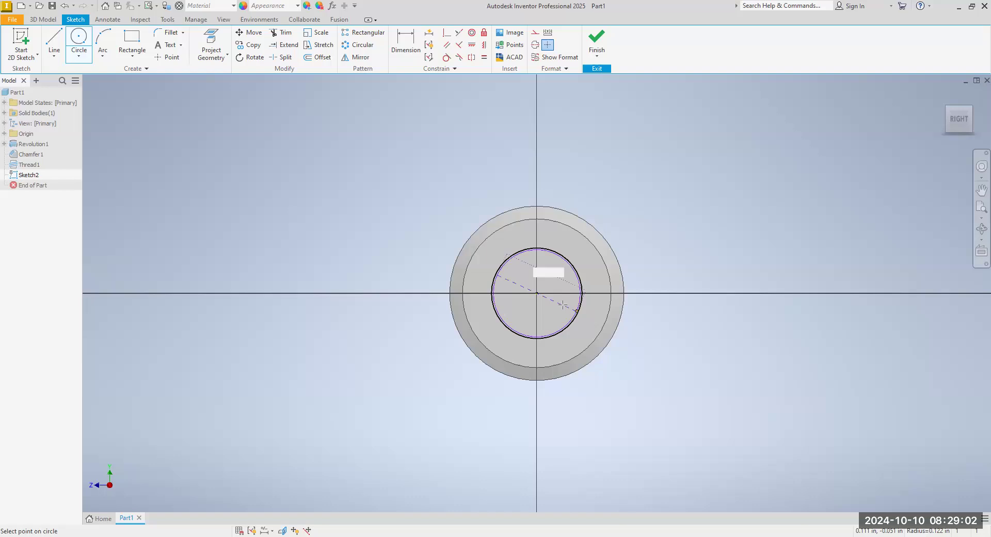
{"action": "right_click", "coordinate": [391, 147]}
{"action": "left_click", "coordinate": [389, 143]}
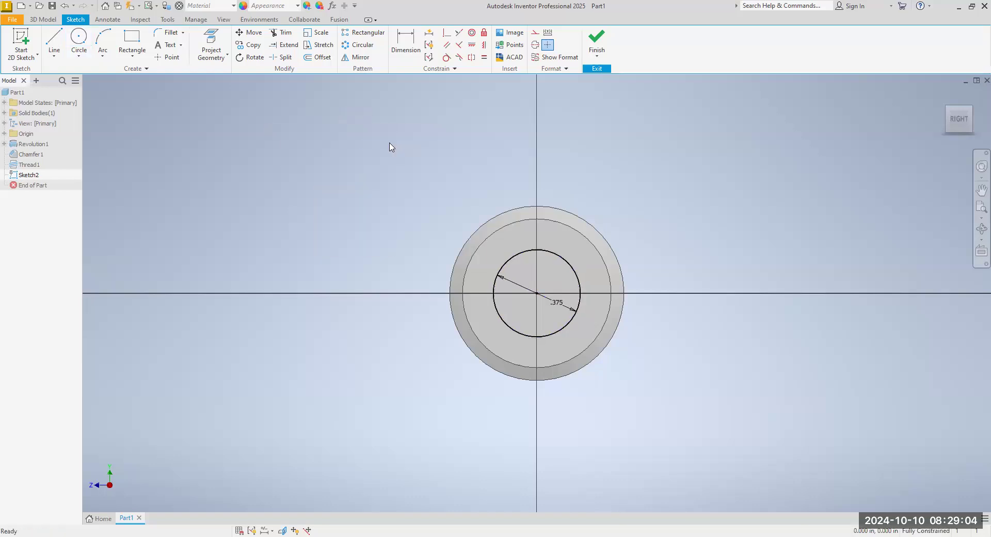
{"action": "scroll", "coordinate": [501, 302], "scroll_direction": "up", "scroll_amount": 3}
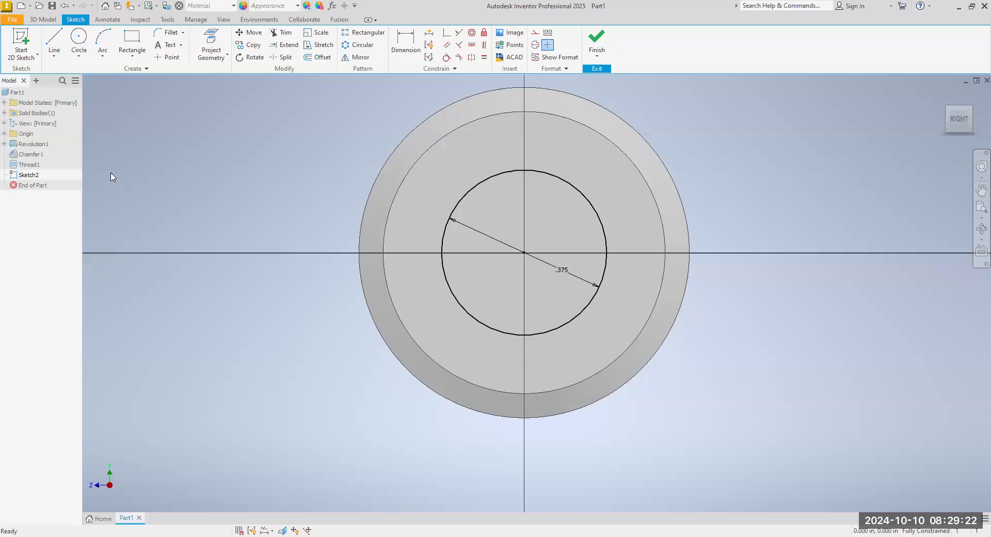
{"action": "left_click", "coordinate": [133, 55]}
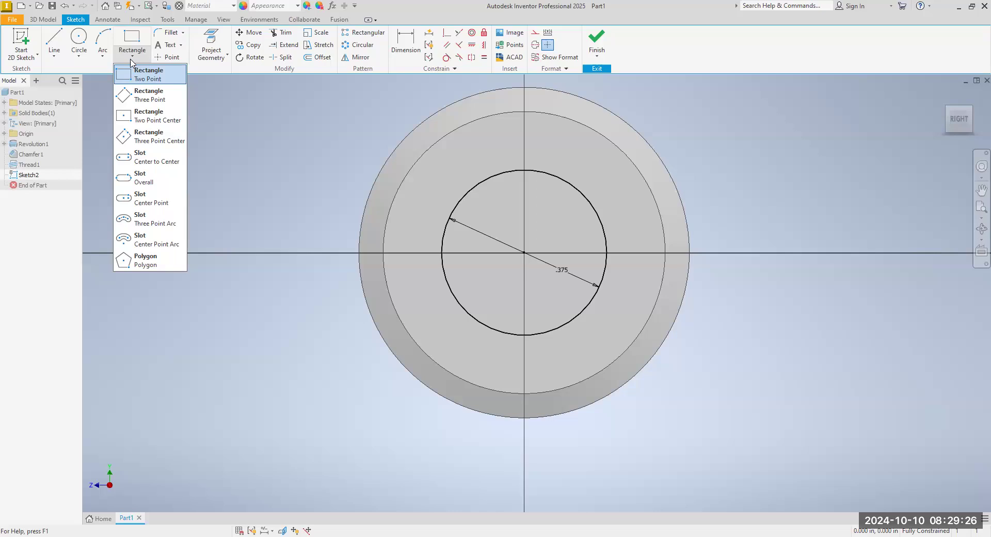
{"action": "left_click", "coordinate": [146, 263]}
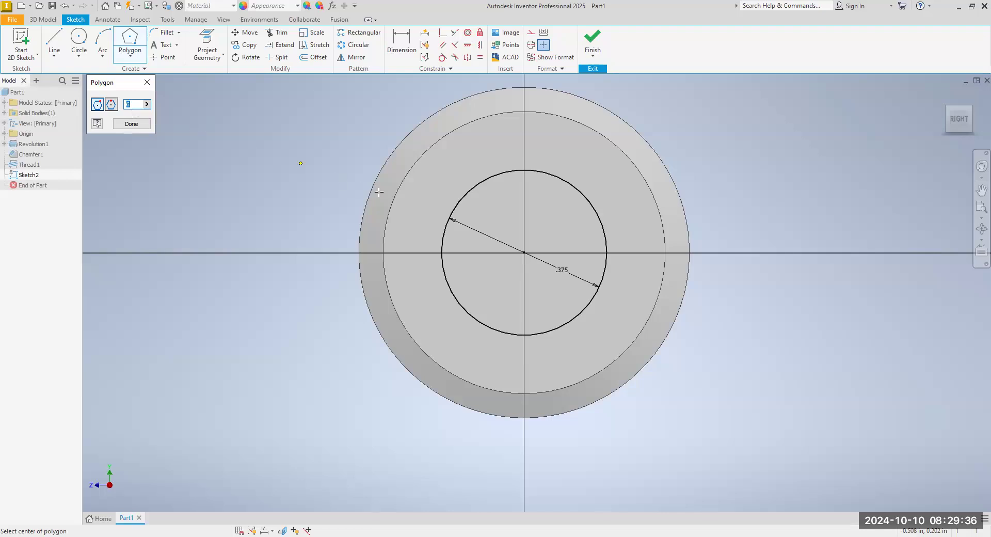
{"action": "left_click", "coordinate": [524, 253]}
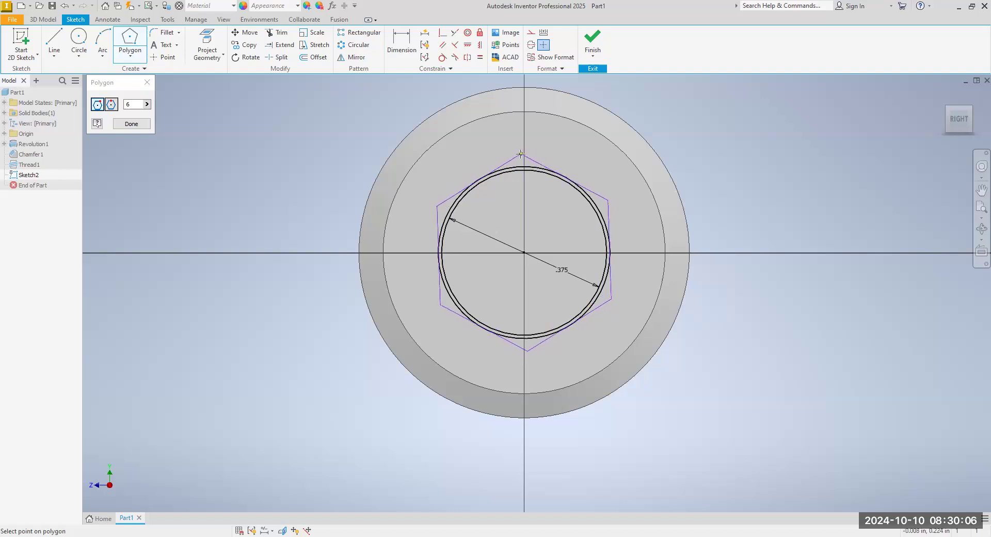
{"action": "key", "text": "Escape"}
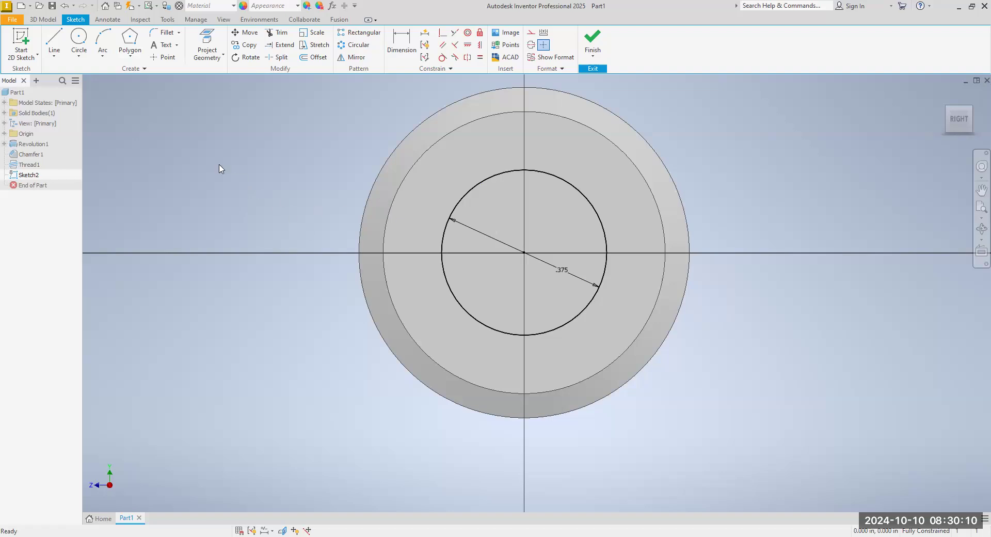
- Try a six-sided circumscribed polygon centred on the origin and sized to the top of the 0.375 in circle
{"action": "left_click", "coordinate": [130, 59]}
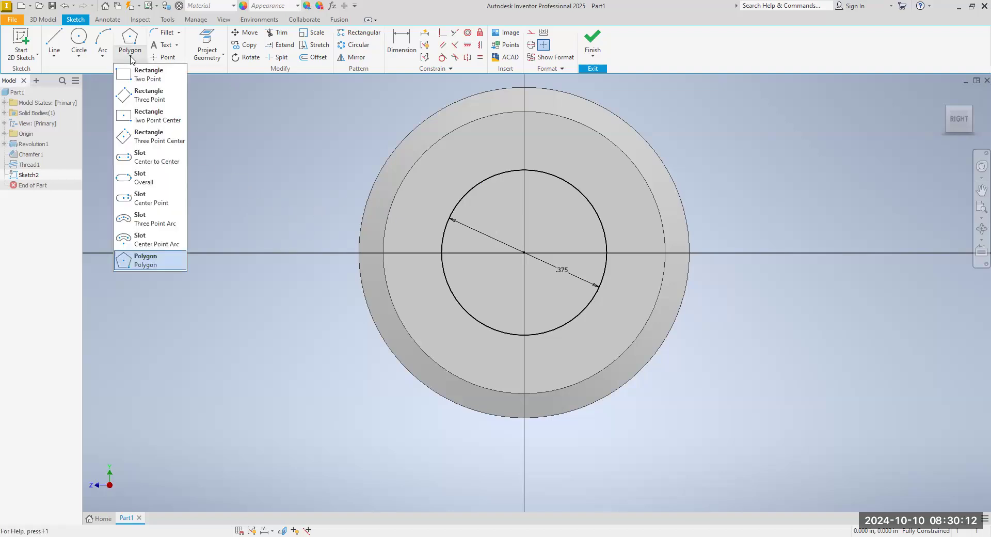
{"action": "left_click", "coordinate": [139, 257]}
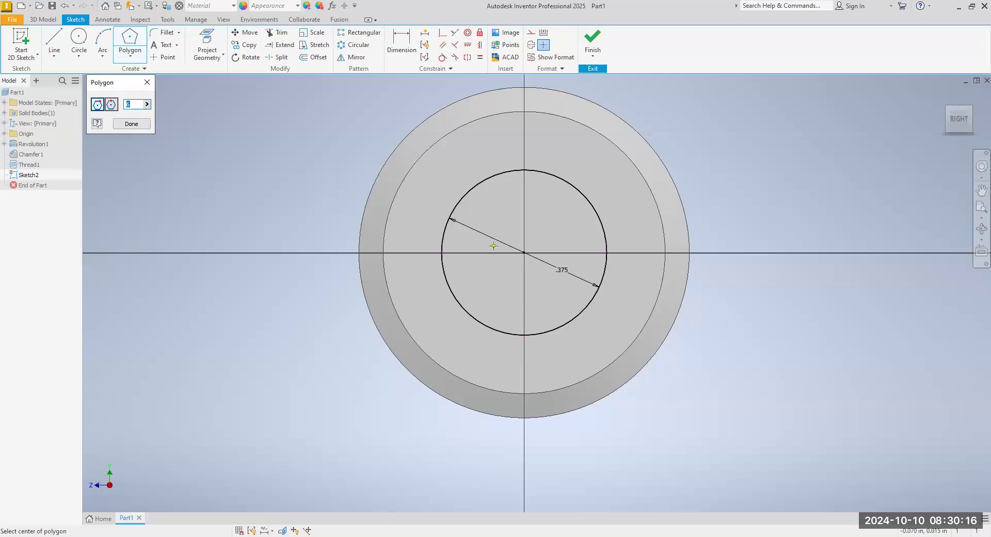
{"action": "left_click", "coordinate": [111, 105]}
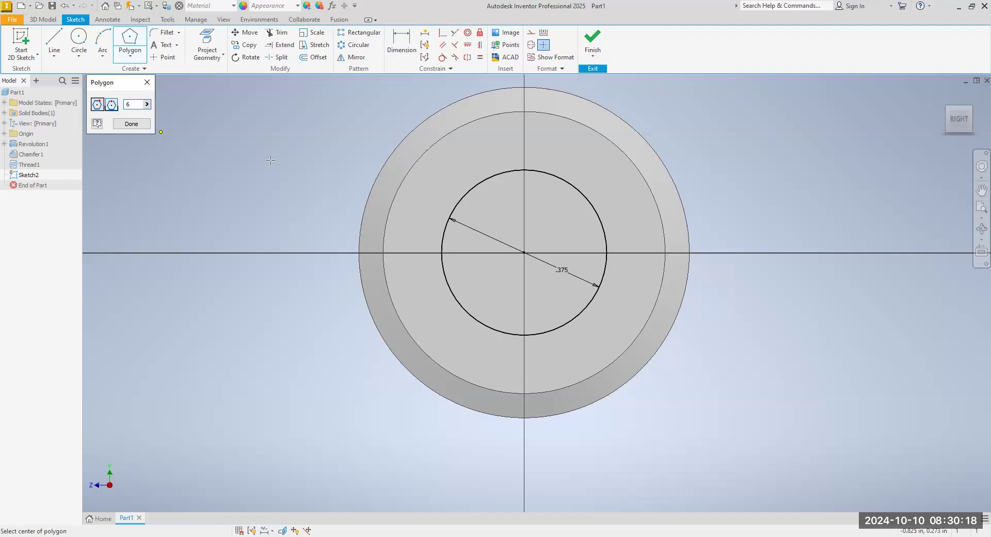
{"action": "left_click", "coordinate": [524, 252]}
{"action": "left_click", "coordinate": [524, 170]}
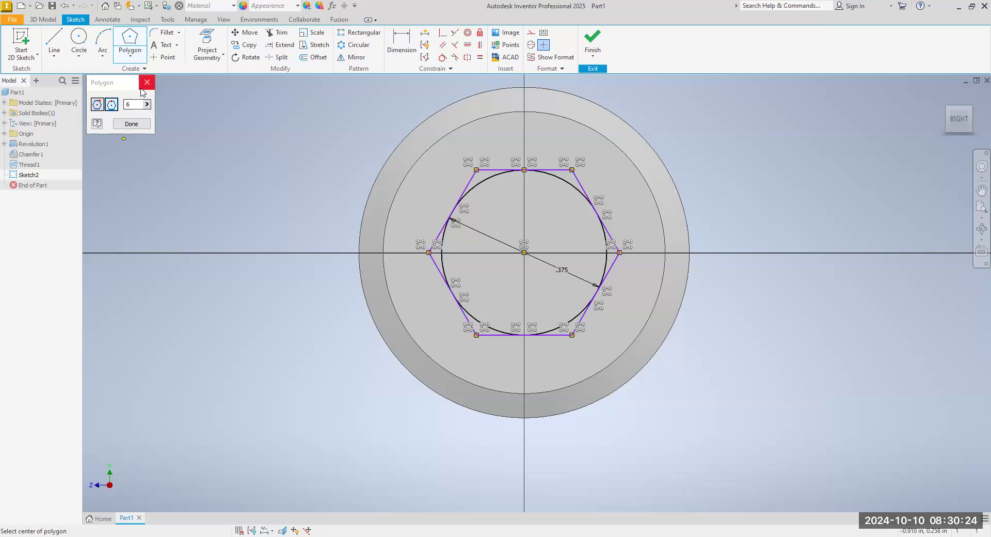
{"action": "left_click", "coordinate": [65, 6]}
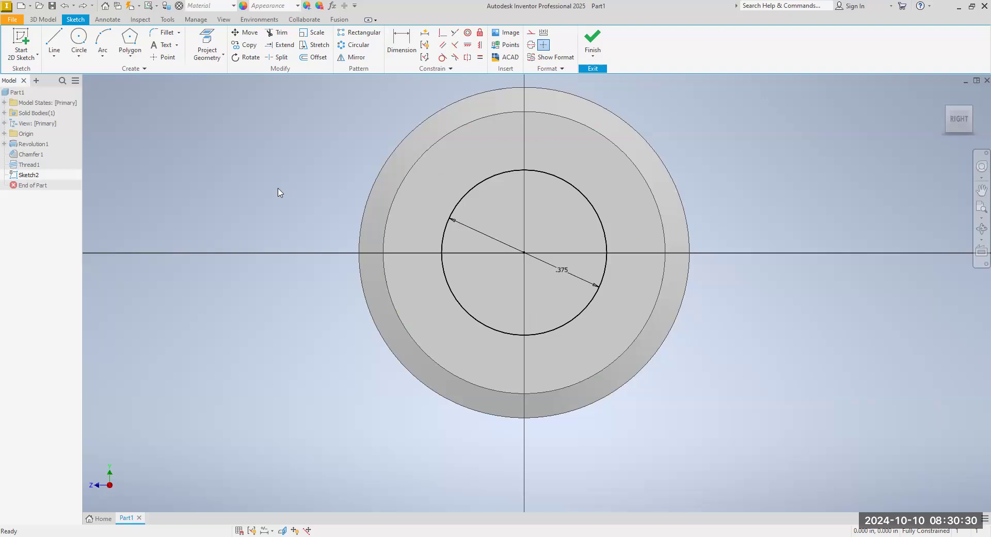
- Draw a six-sided circumscribed polygon from the origin around the 0.375 in circle, with a flat side touching the circle's top point
{"action": "left_click", "coordinate": [130, 56]}
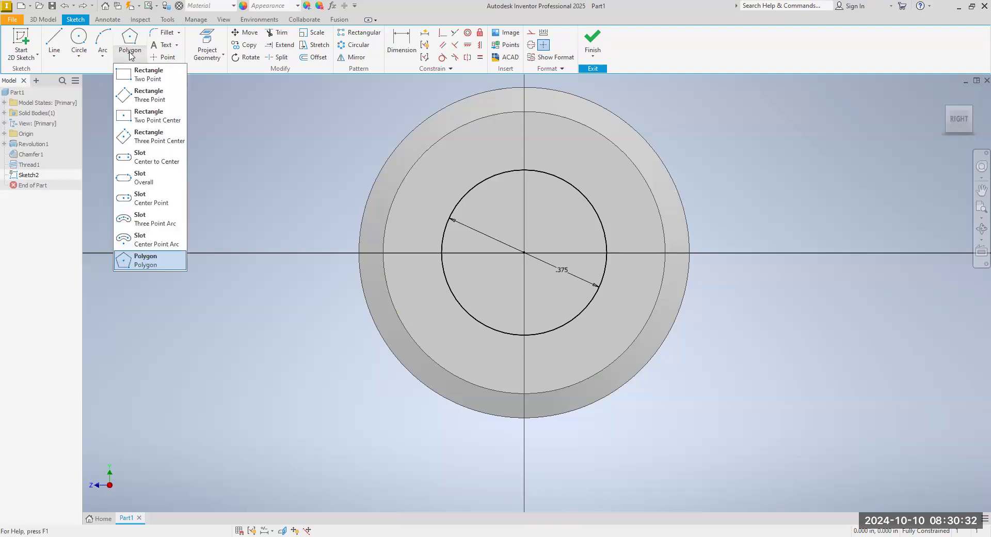
{"action": "left_click", "coordinate": [152, 263]}
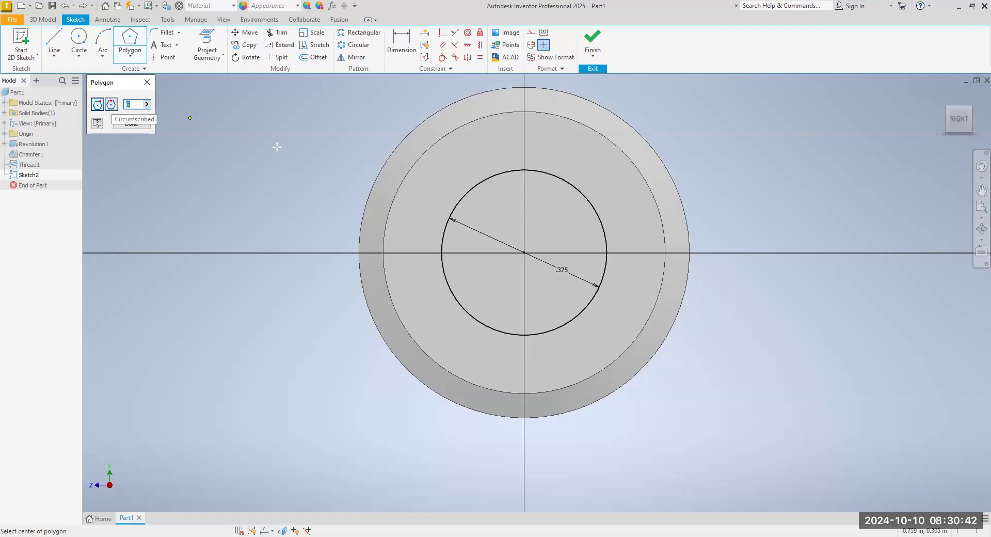
{"action": "left_click", "coordinate": [524, 252]}
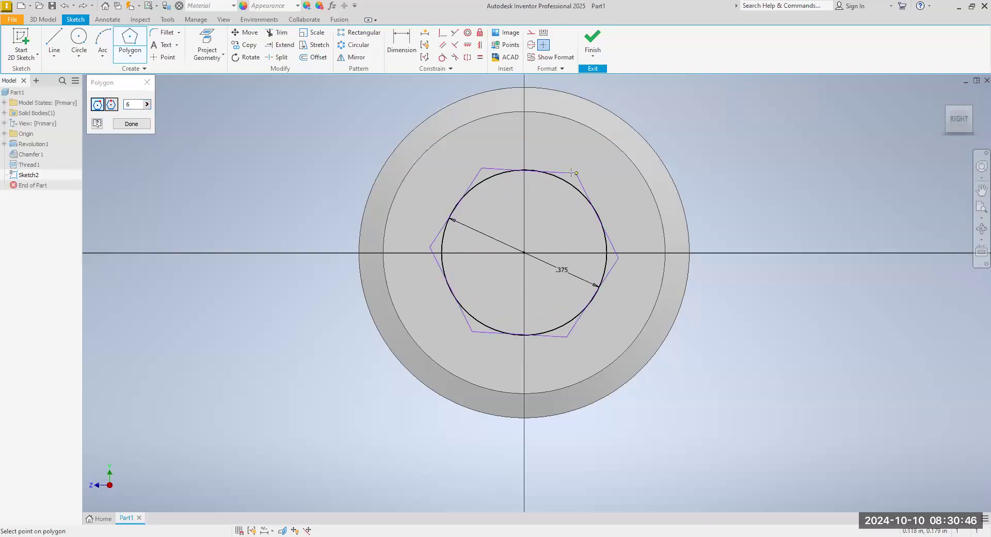
{"action": "left_click", "coordinate": [112, 105]}
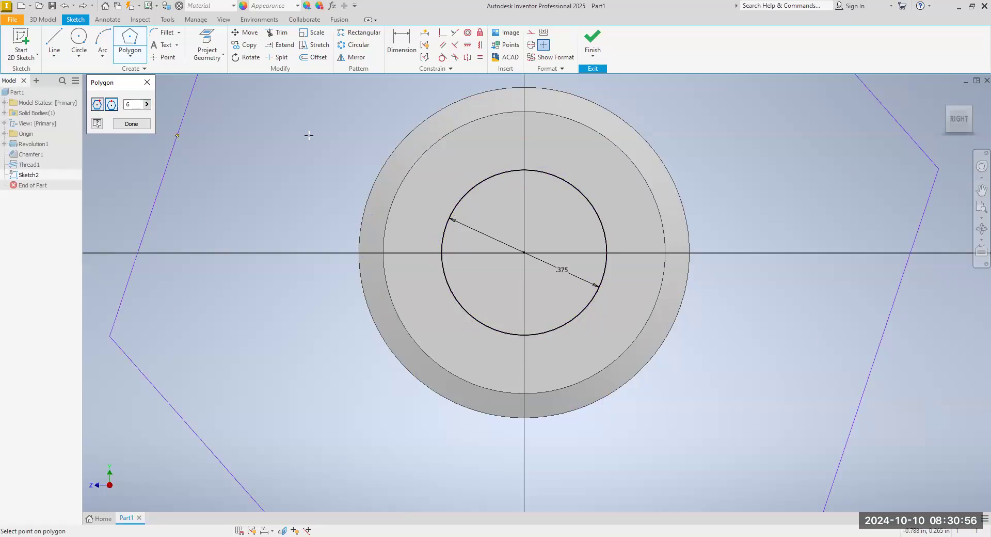
{"action": "left_click", "coordinate": [525, 169]}
{"action": "right_click", "coordinate": [279, 147]}
{"action": "left_click", "coordinate": [312, 148]}
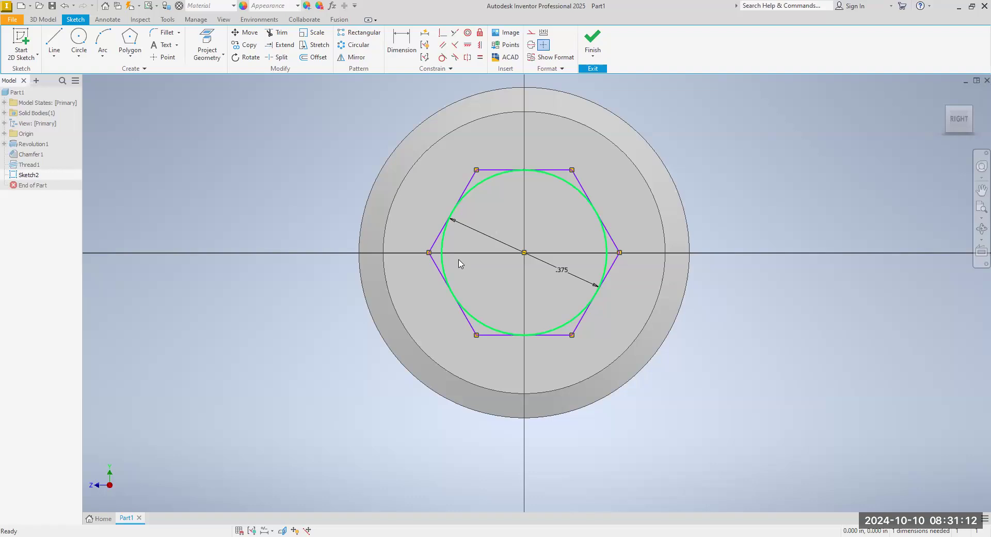
- Delete the 0.375 in circle inside the hexagon and finish the sketch
{"action": "right_click", "coordinate": [444, 244]}
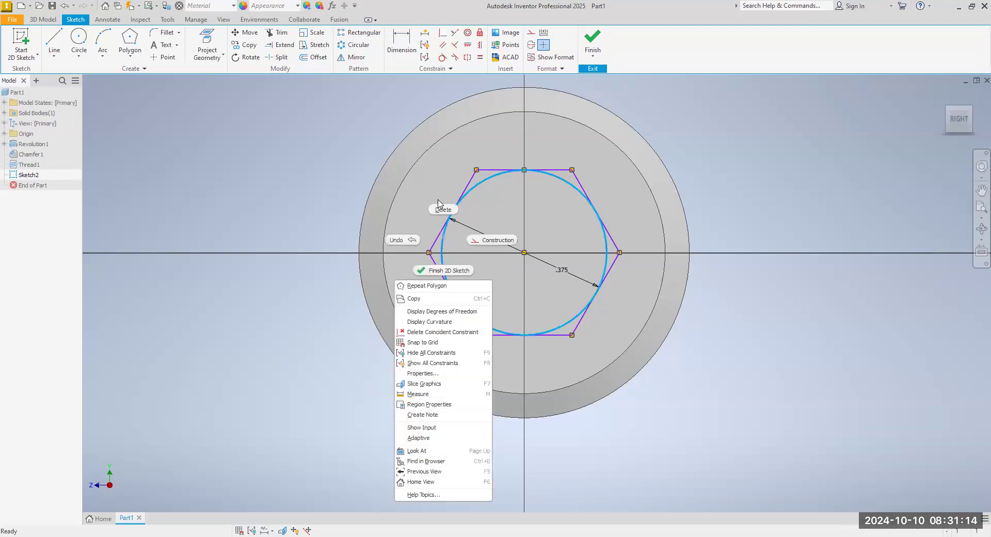
{"action": "left_click", "coordinate": [440, 204]}
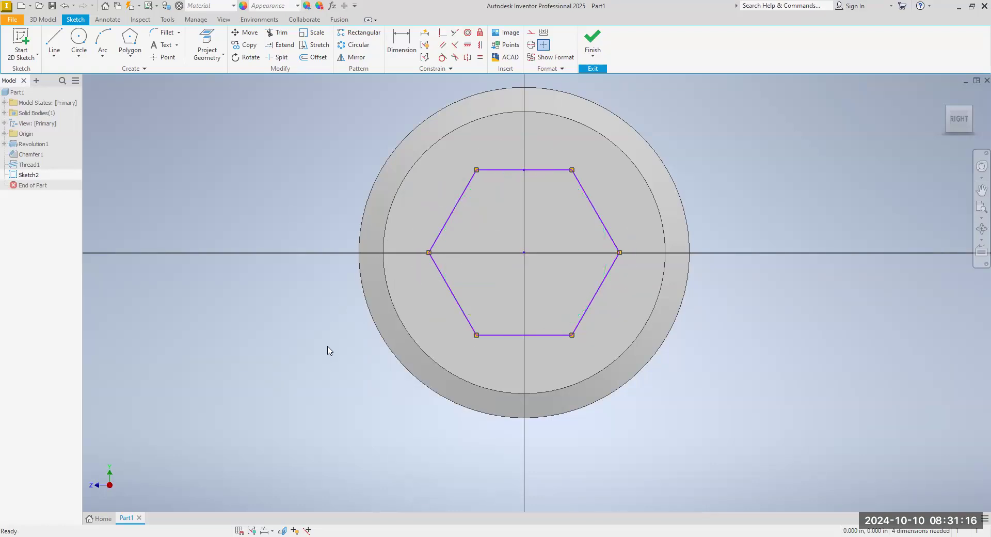
{"action": "left_click", "coordinate": [951, 114]}
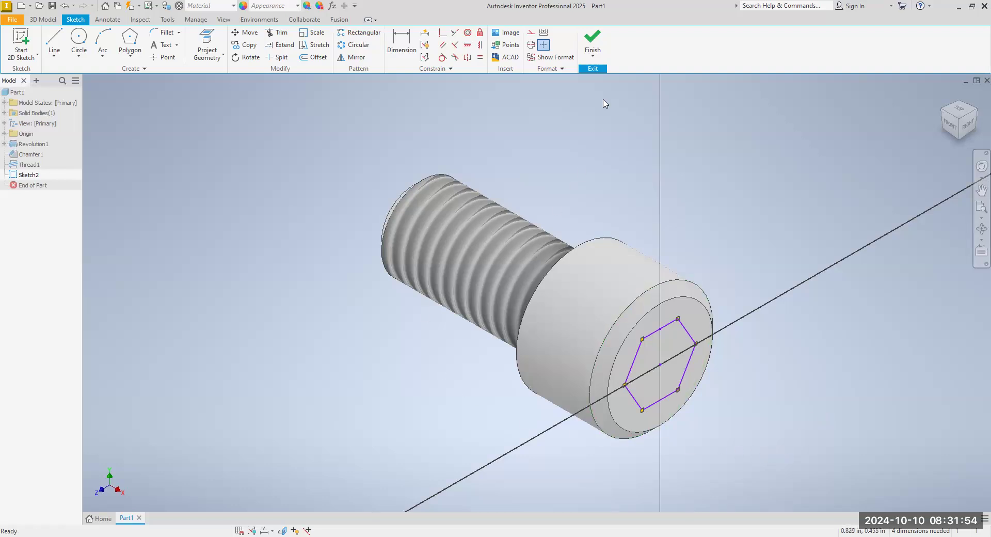
{"action": "left_click", "coordinate": [595, 55]}
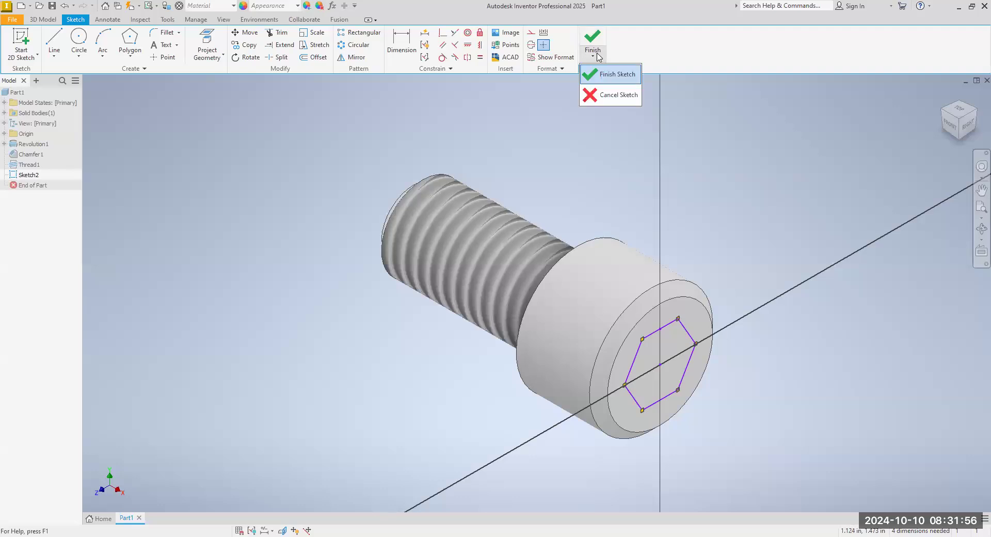
{"action": "left_click", "coordinate": [603, 75]}
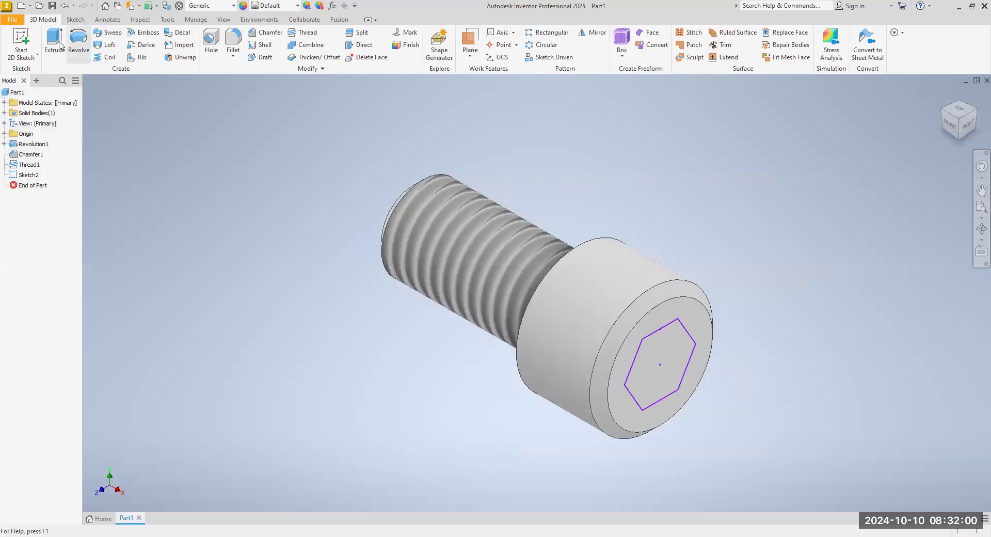
- Extrude the hexagon 0.245 in into the head in the flipped direction as a cut to form the hex socket
{"action": "left_click", "coordinate": [55, 42]}
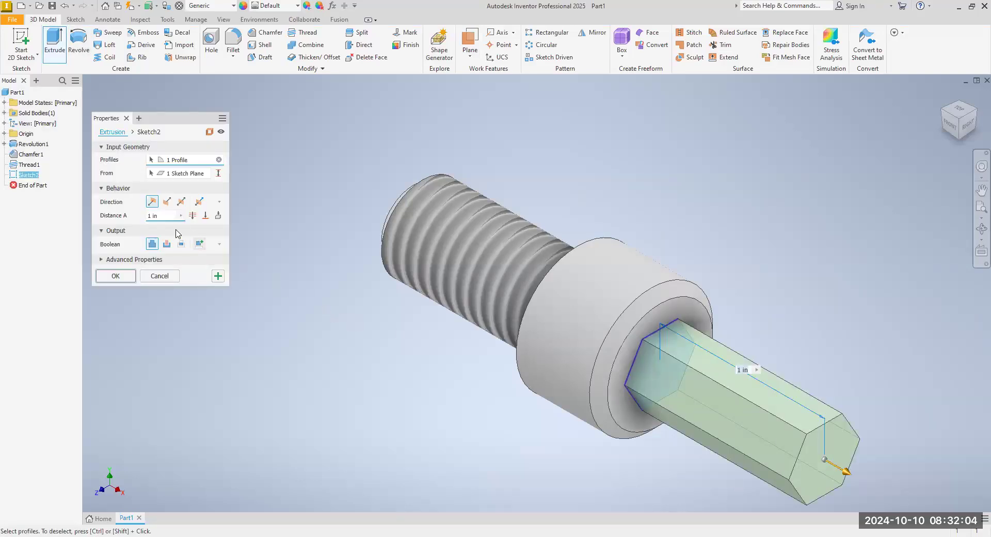
{"action": "key", "text": "BackSpace"}
{"action": "type", "text": ".24"}
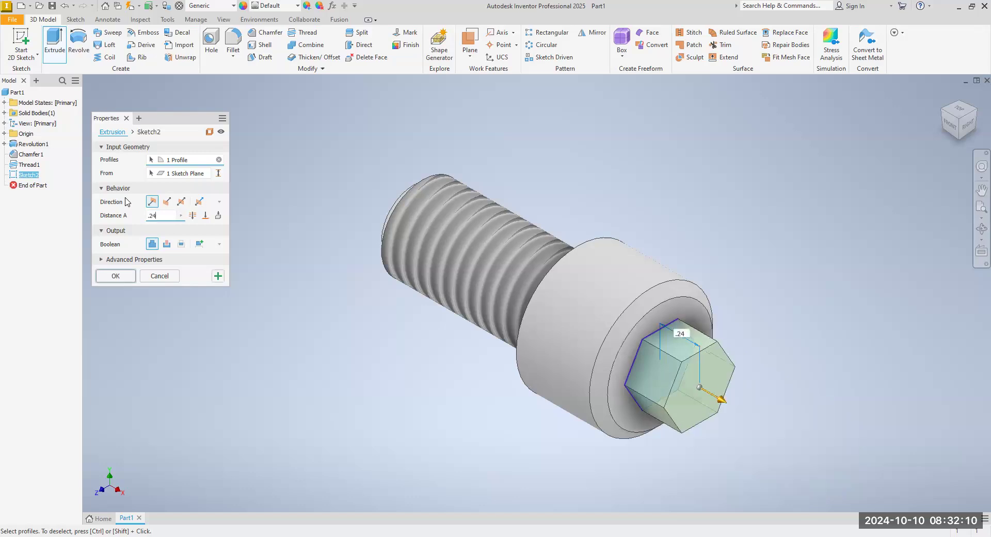
{"action": "type", "text": "5"}
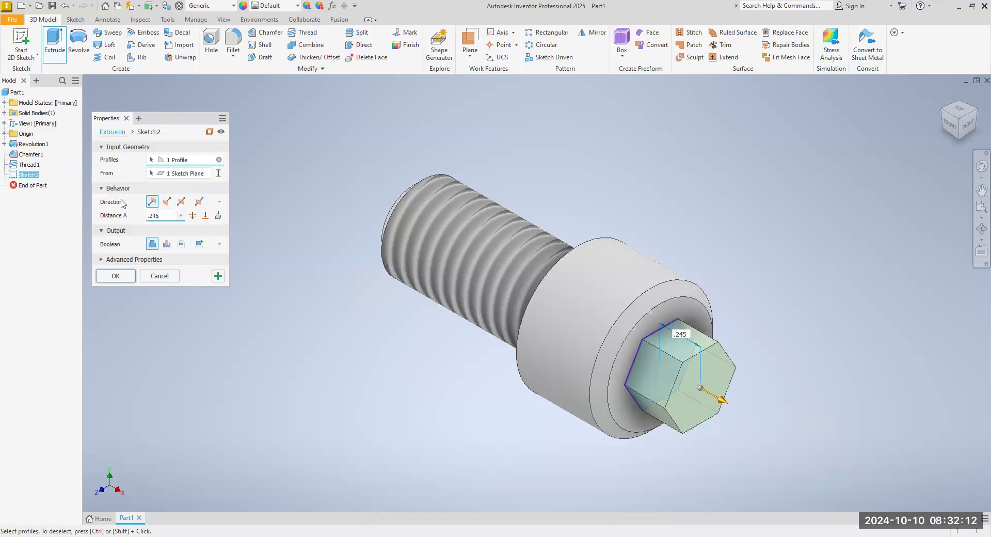
{"action": "left_click", "coordinate": [167, 201]}
{"action": "left_click", "coordinate": [113, 276]}
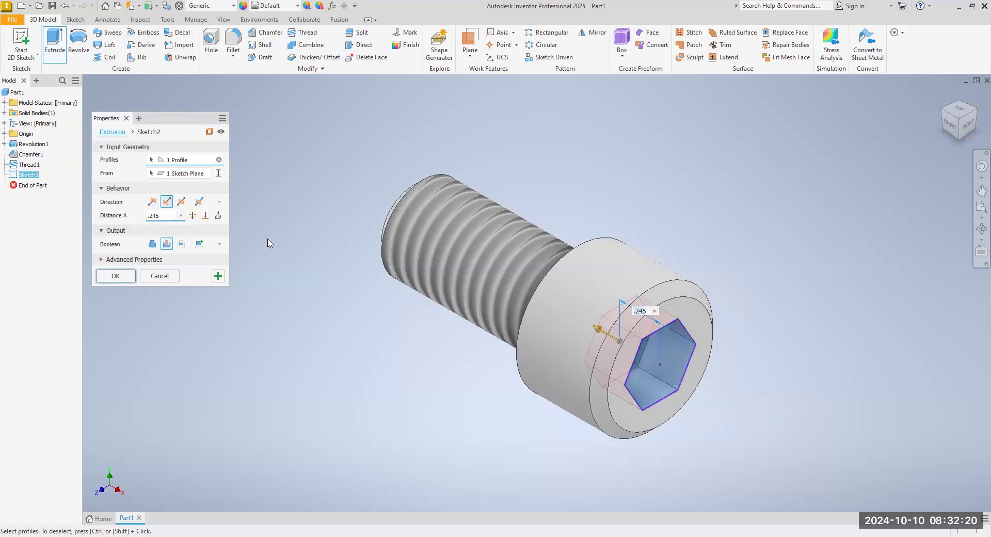
- Examine the finished screw from the side, the shank end, the back and straight onto the hex socket
{"action": "left_click", "coordinate": [953, 127]}
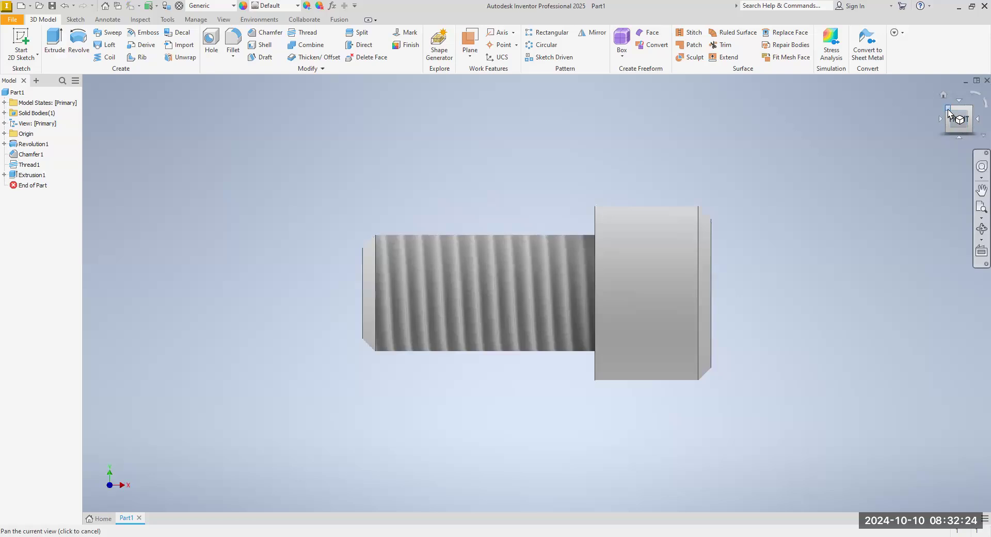
{"action": "left_click", "coordinate": [950, 117]}
{"action": "left_click", "coordinate": [948, 124]}
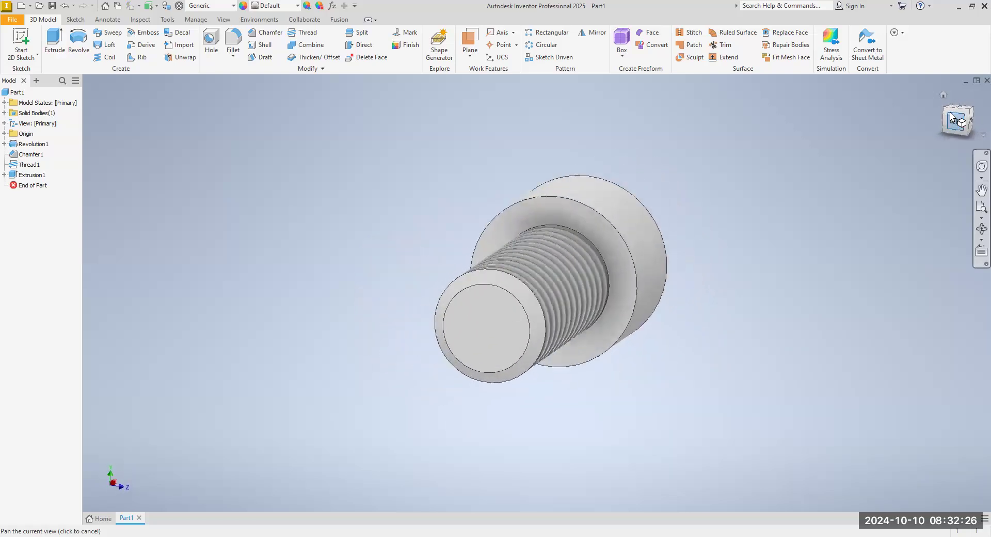
{"action": "left_click", "coordinate": [954, 127]}
{"action": "left_click", "coordinate": [954, 127]}
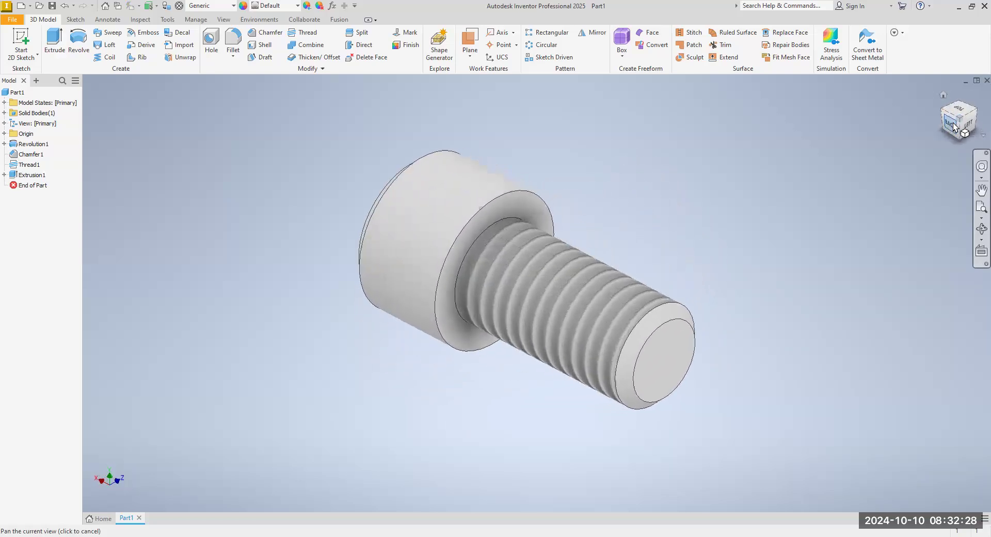
{"action": "left_click", "coordinate": [950, 111]}
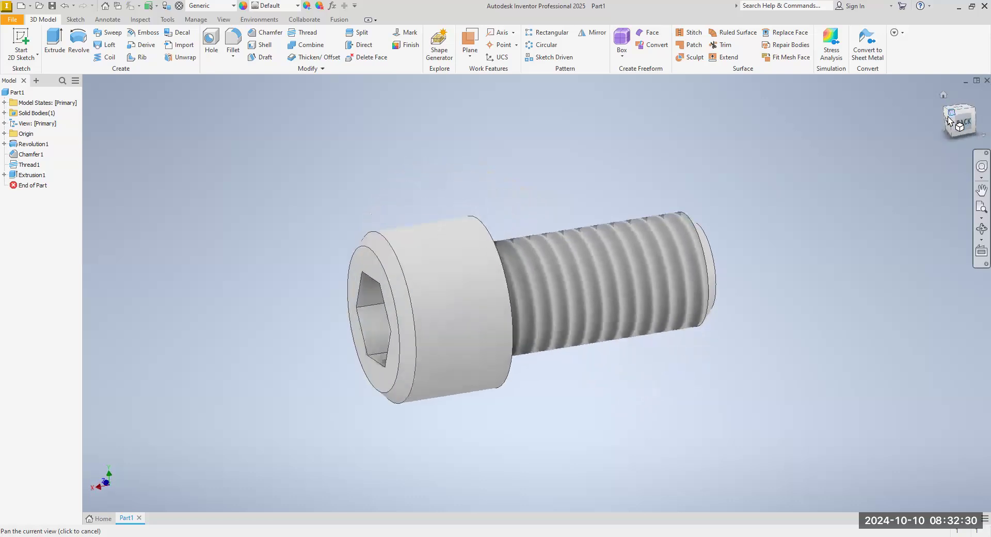
{"action": "left_click", "coordinate": [951, 111]}
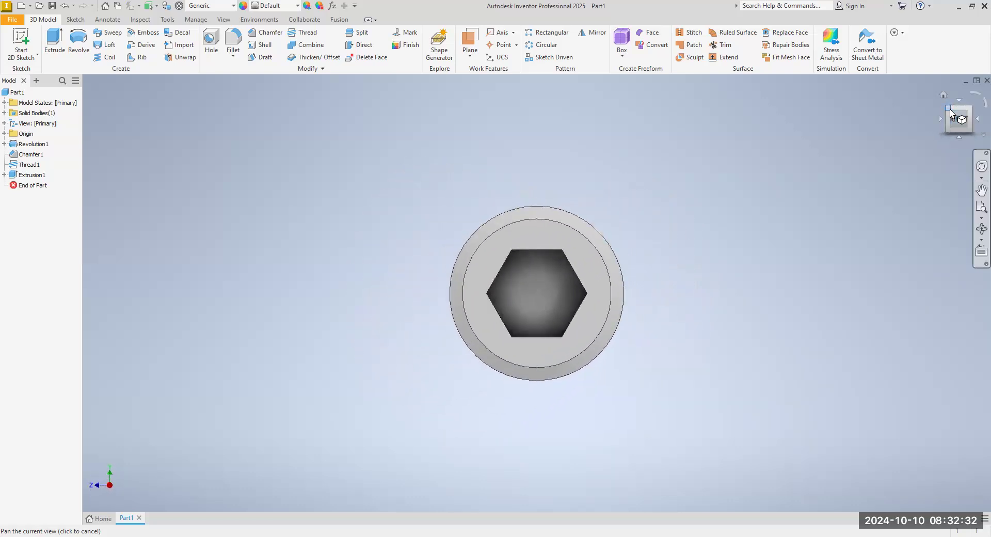
- Save the part in the Documents folder under the file name SOCKET HD CAP SCREW
{"action": "left_click", "coordinate": [951, 111]}
{"action": "left_click_drag", "start_coordinate": [630, 376], "coordinate": [563, 356]}
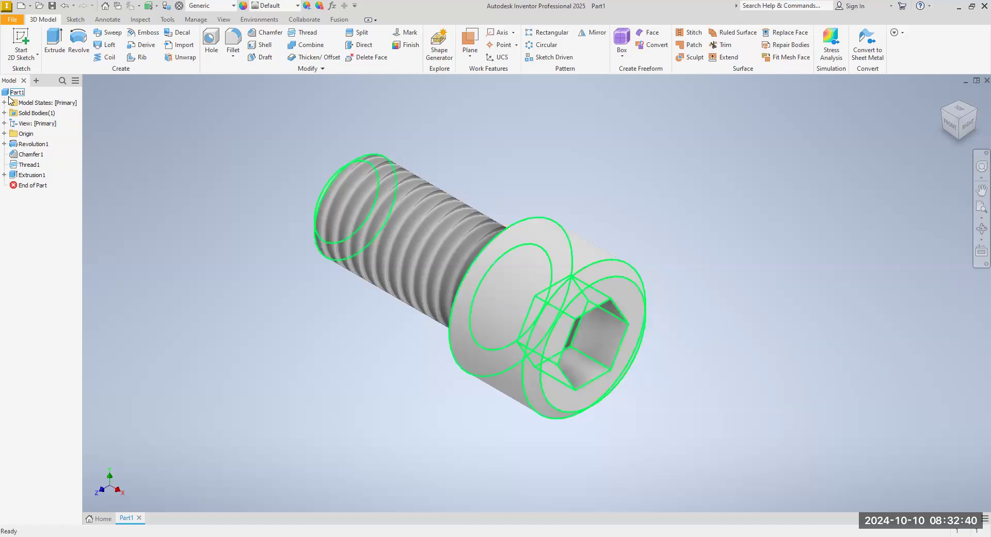
{"action": "left_click", "coordinate": [10, 23]}
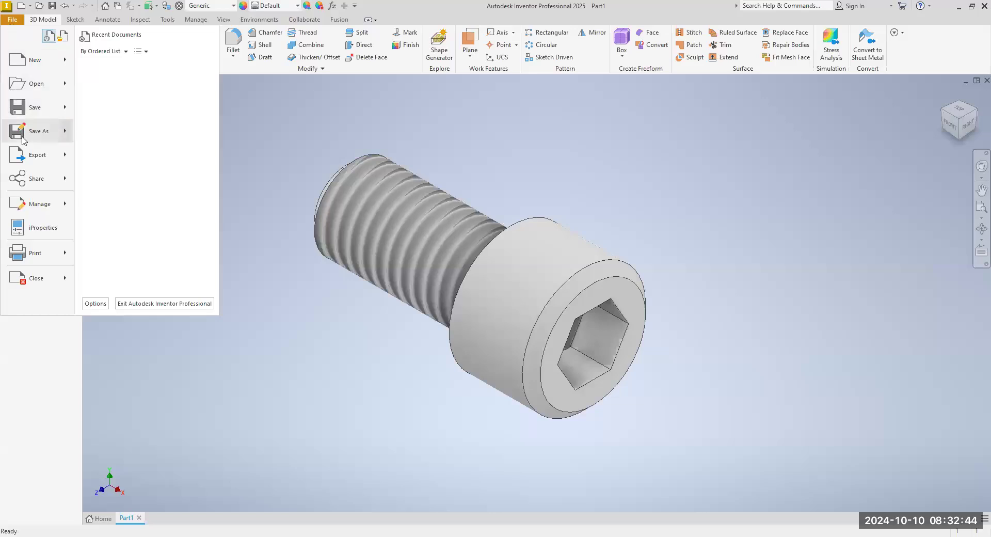
{"action": "mouse_move", "coordinate": [23, 139]}
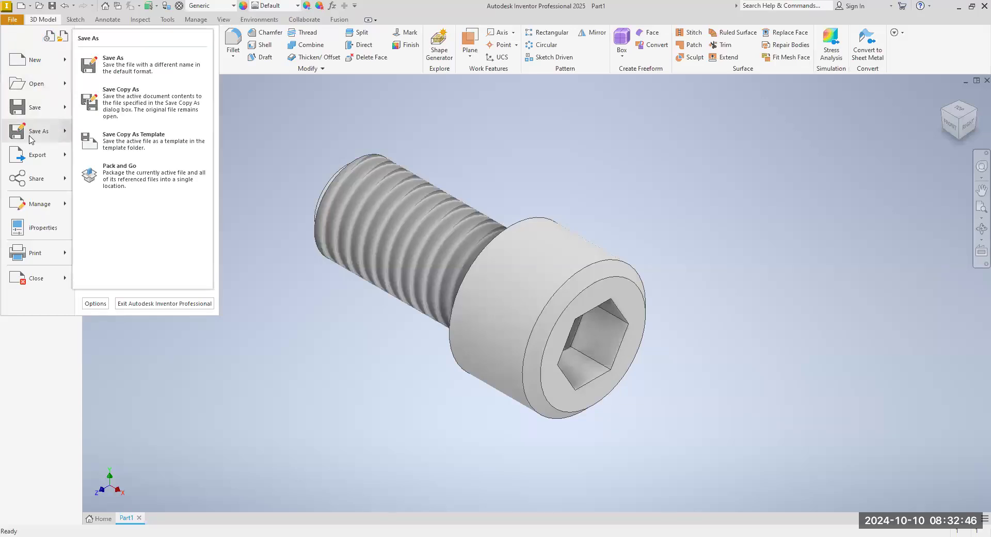
{"action": "left_click", "coordinate": [31, 138]}
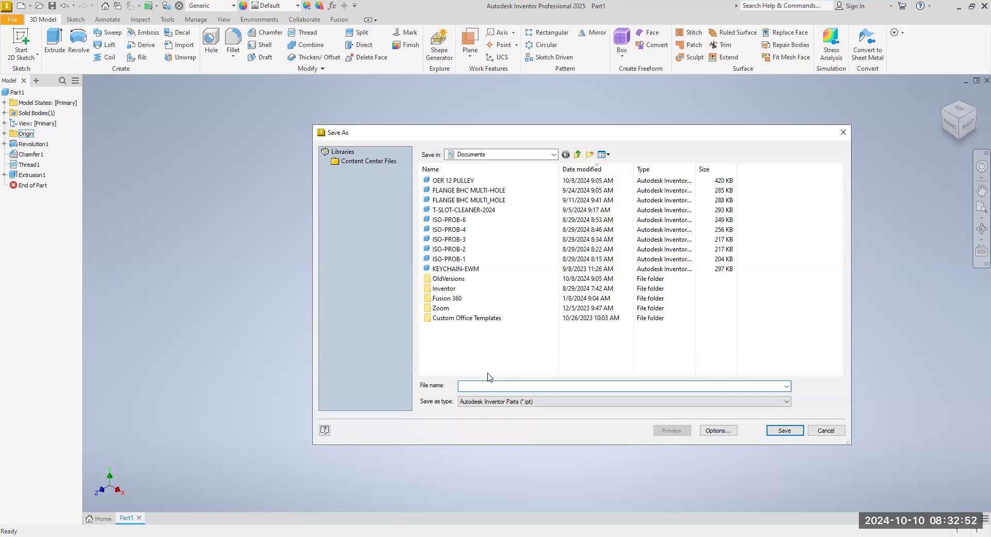
{"action": "type", "text": "SOCKET HEAD CAP SCREW"}
{"action": "left_click", "coordinate": [500, 387]}
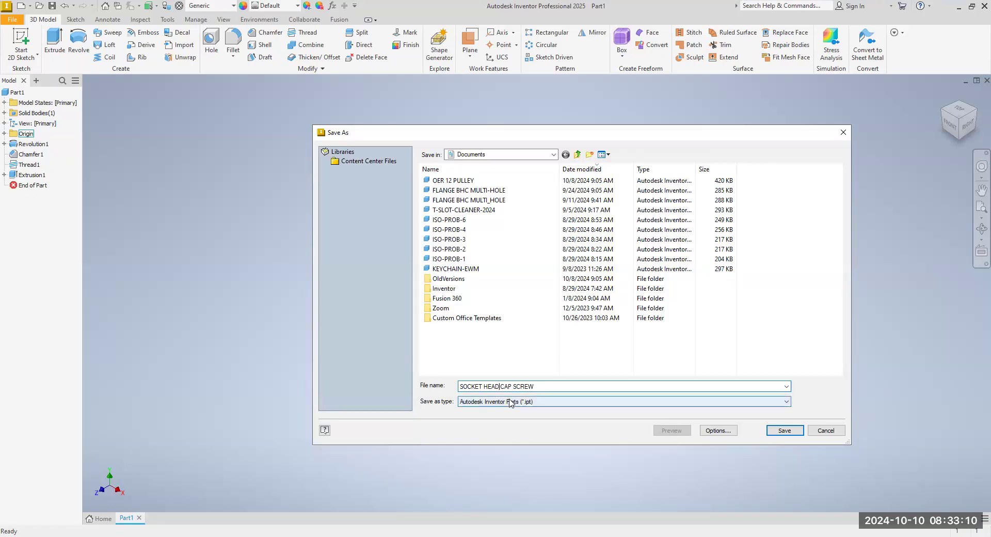
{"action": "key", "text": "BackSpace"}
{"action": "key", "text": "BackSpace"}
{"action": "key", "text": "BackSpace"}
{"action": "type", "text": "D"}
{"action": "left_click", "coordinate": [774, 431]}
- Set the part's physical material to Steel, Alloy in its iProperties and apply it
{"action": "middle_click_drag", "start_coordinate": [442, 410], "coordinate": [357, 387]}
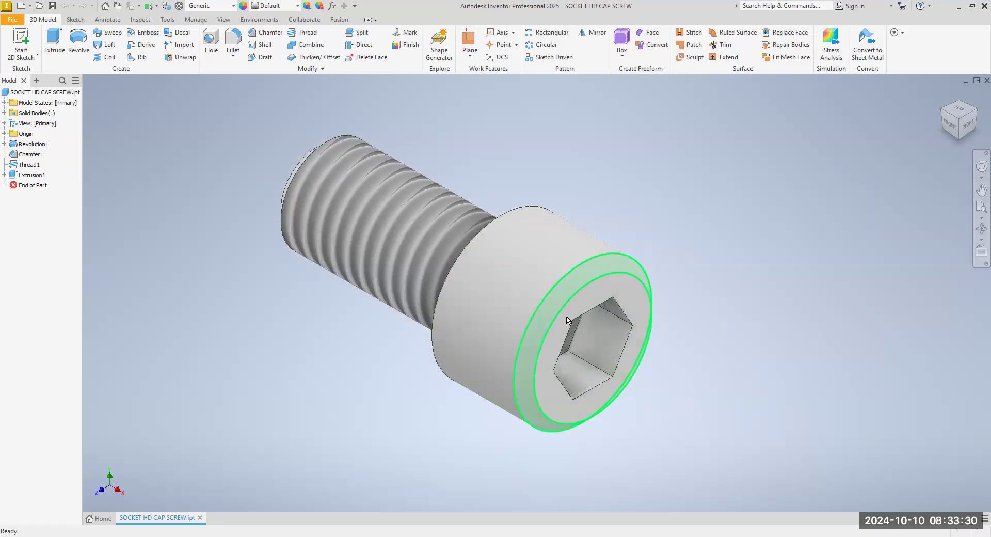
{"action": "right_click", "coordinate": [51, 97]}
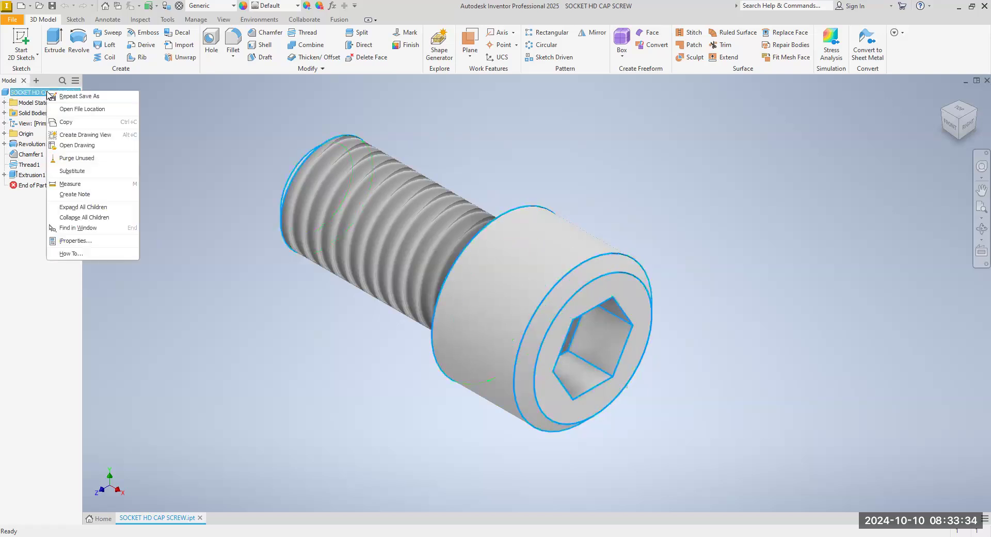
{"action": "left_click", "coordinate": [87, 241]}
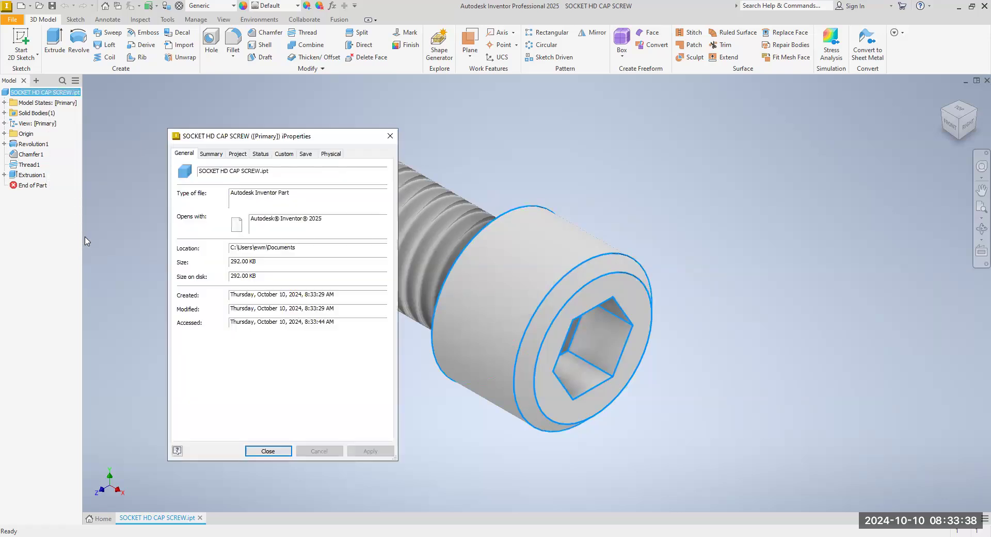
{"action": "left_click", "coordinate": [326, 156]}
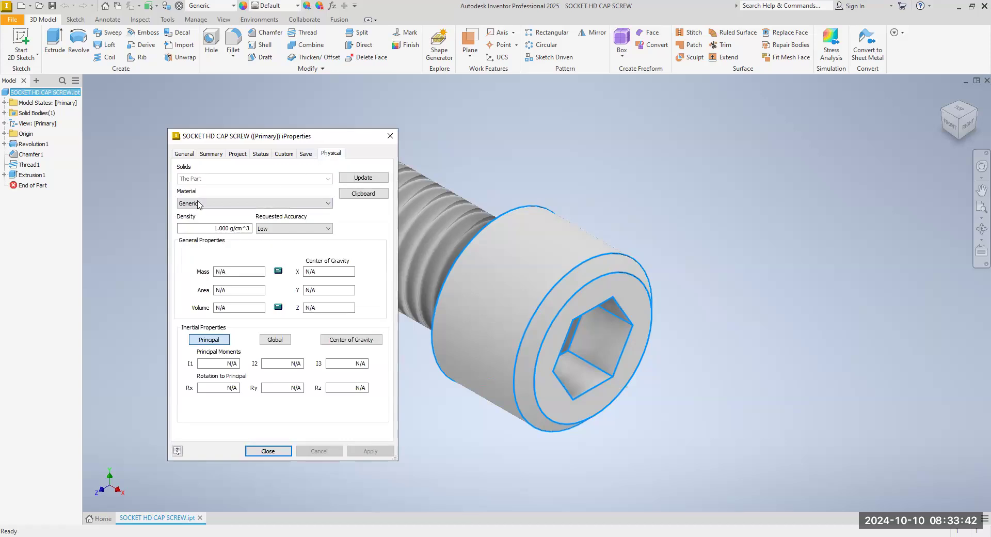
{"action": "left_click", "coordinate": [329, 204]}
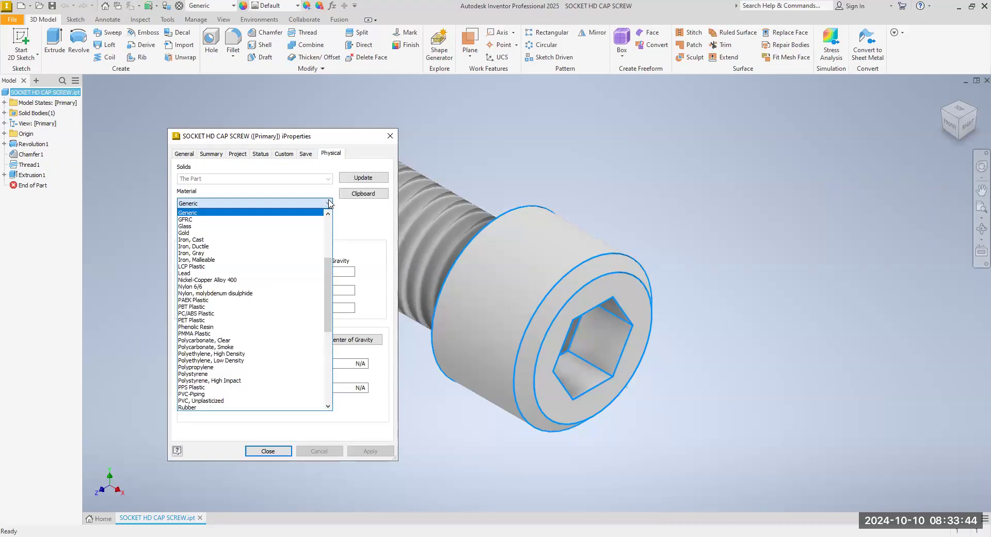
{"action": "left_click_drag", "start_coordinate": [332, 292], "coordinate": [333, 362]}
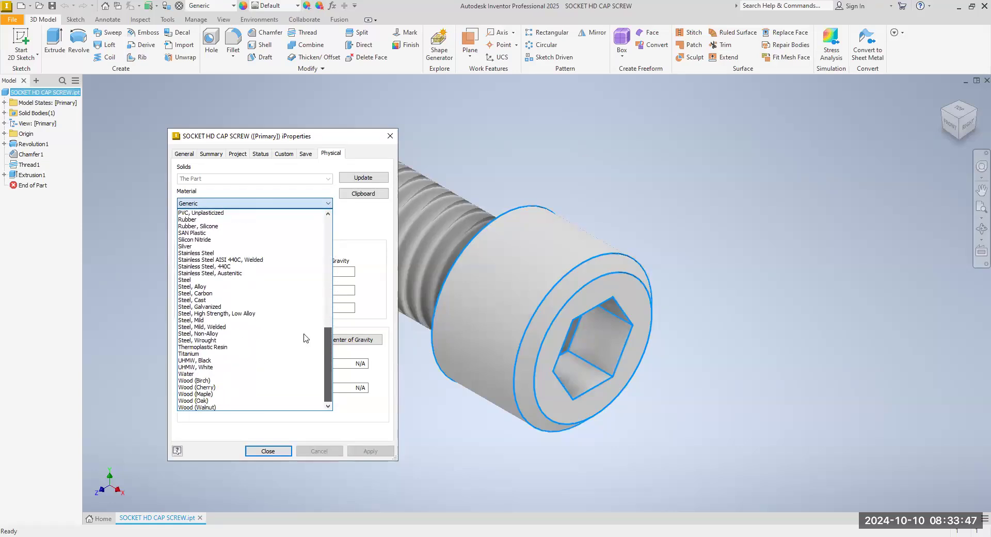
{"action": "left_click", "coordinate": [247, 287]}
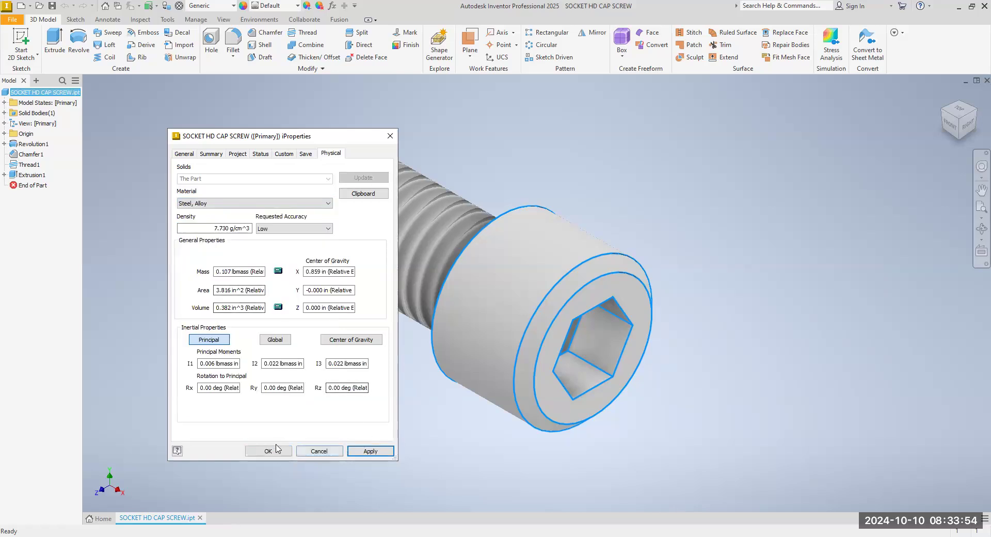
{"action": "left_click", "coordinate": [372, 451]}
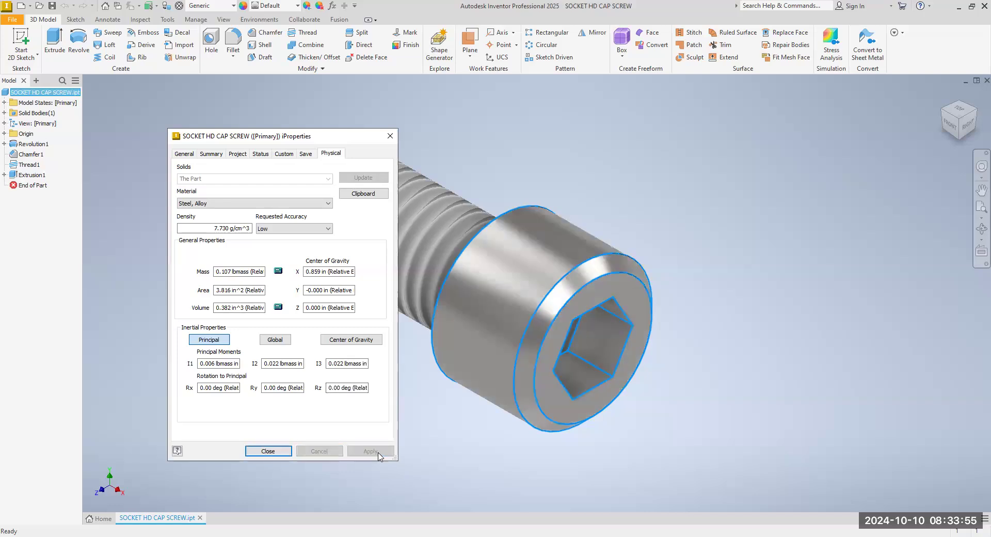
{"action": "left_click", "coordinate": [277, 454]}
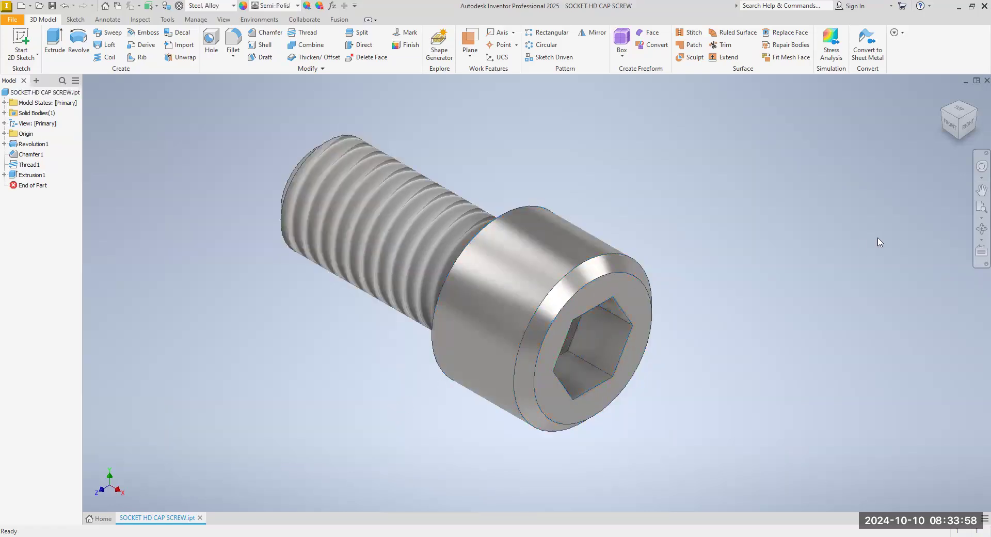
- Examine the alloy steel screw from the front, the shank end and the hex socket end
{"action": "left_click", "coordinate": [947, 124]}
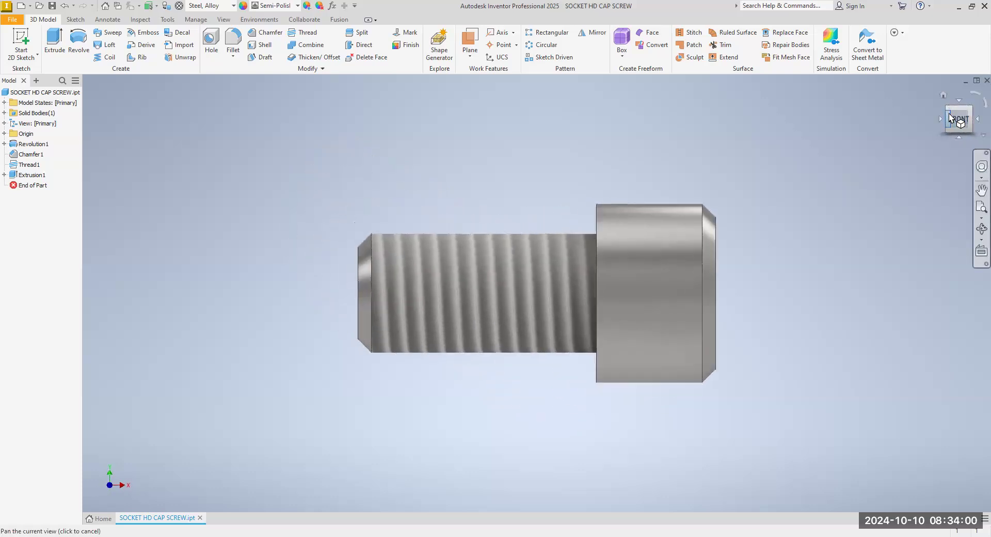
{"action": "left_click", "coordinate": [950, 114]}
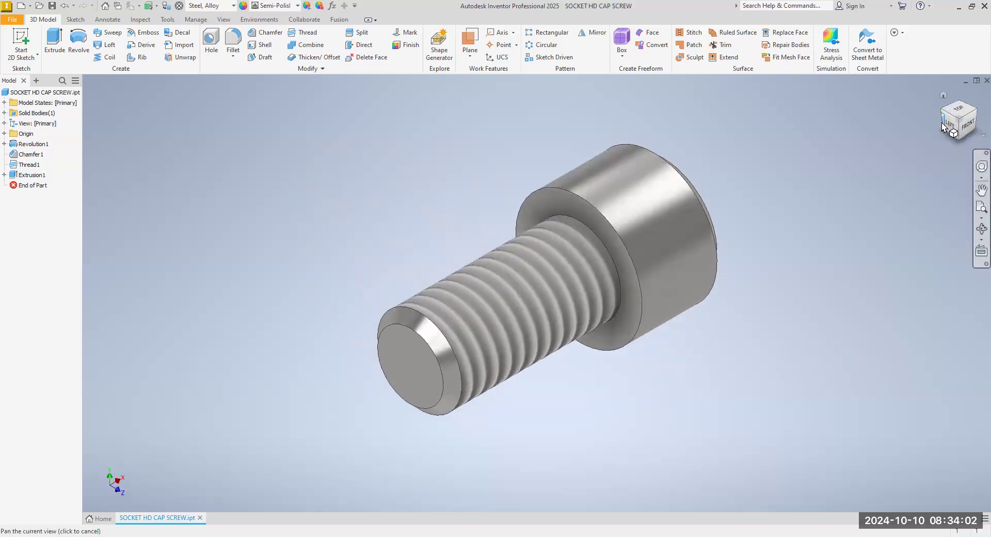
{"action": "left_click", "coordinate": [967, 126]}
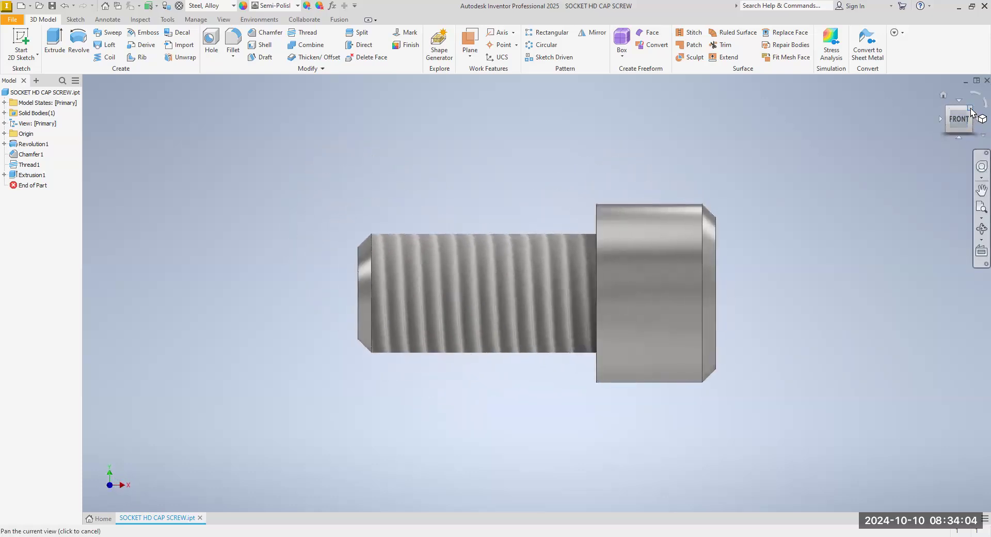
{"action": "middle_click_drag", "start_coordinate": [747, 332], "coordinate": [727, 301]}
{"action": "scroll", "coordinate": [715, 289], "scroll_direction": "down", "scroll_amount": 1}
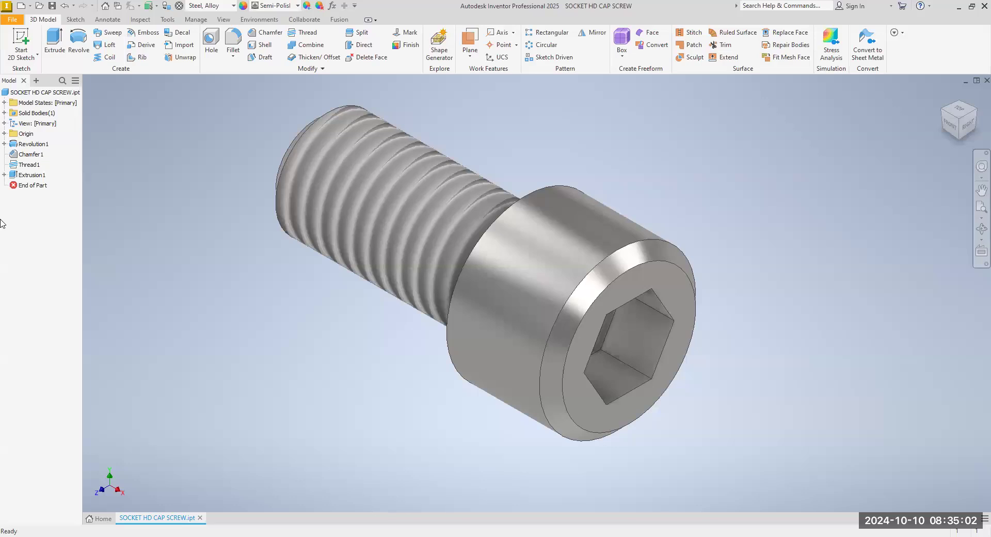
- Create a new inch part from the English Standard (in).ipt template
{"action": "left_click", "coordinate": [12, 19]}
{"action": "left_click", "coordinate": [223, 304]}
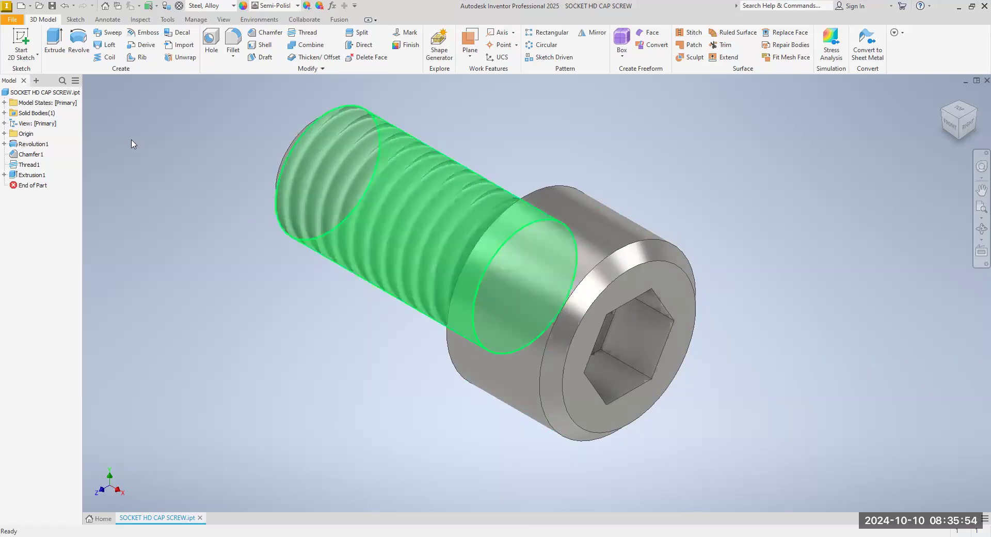
{"action": "left_click", "coordinate": [6, 22]}
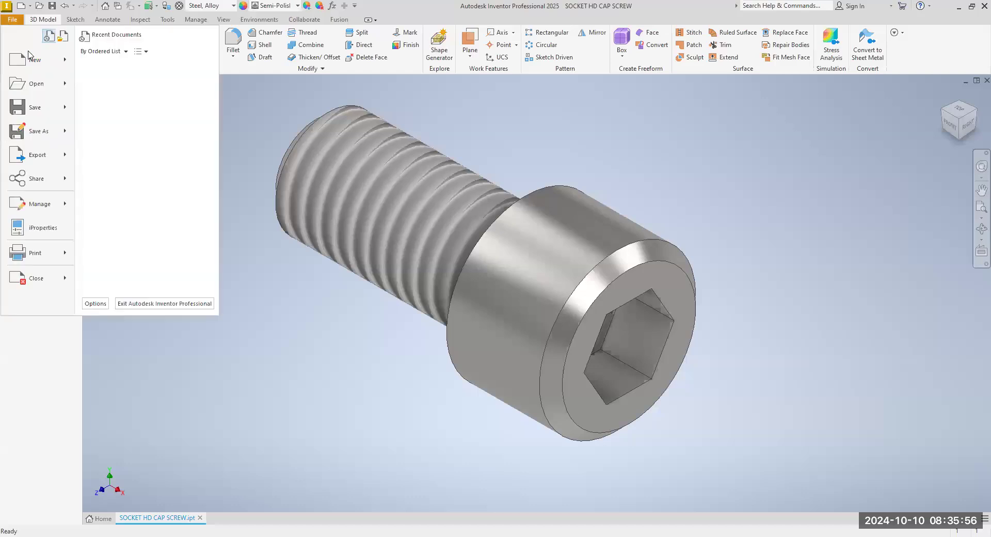
{"action": "left_click", "coordinate": [35, 60]}
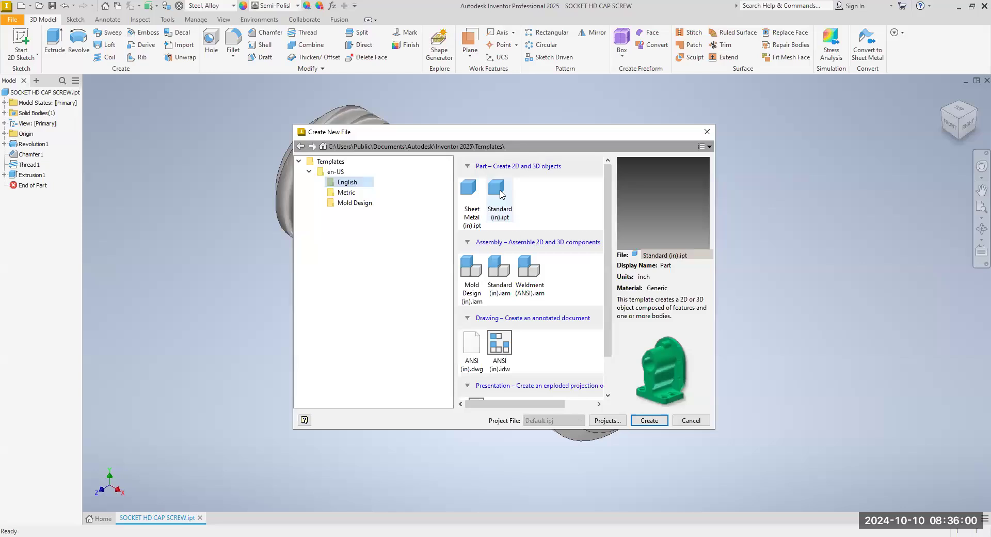
{"action": "left_click", "coordinate": [501, 194]}
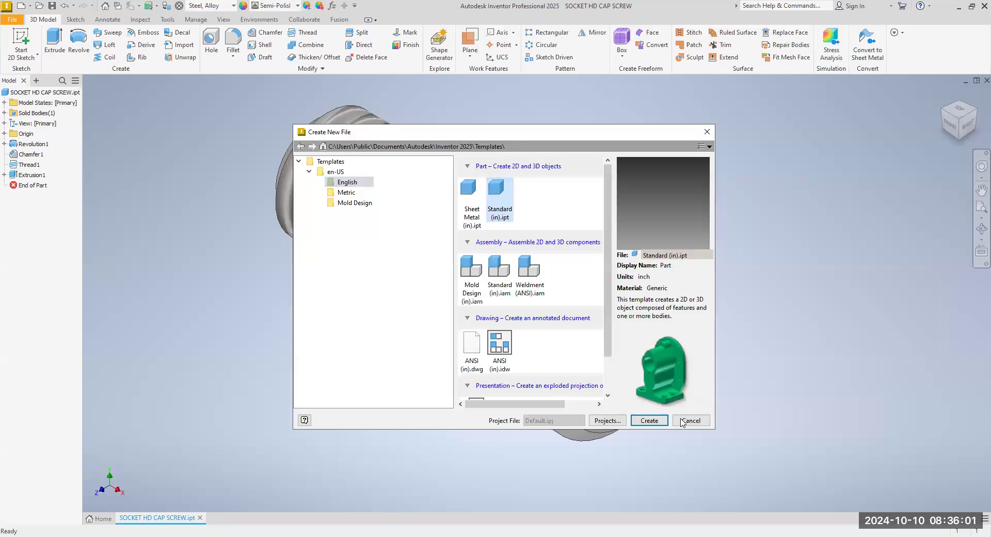
{"action": "left_click", "coordinate": [649, 421]}
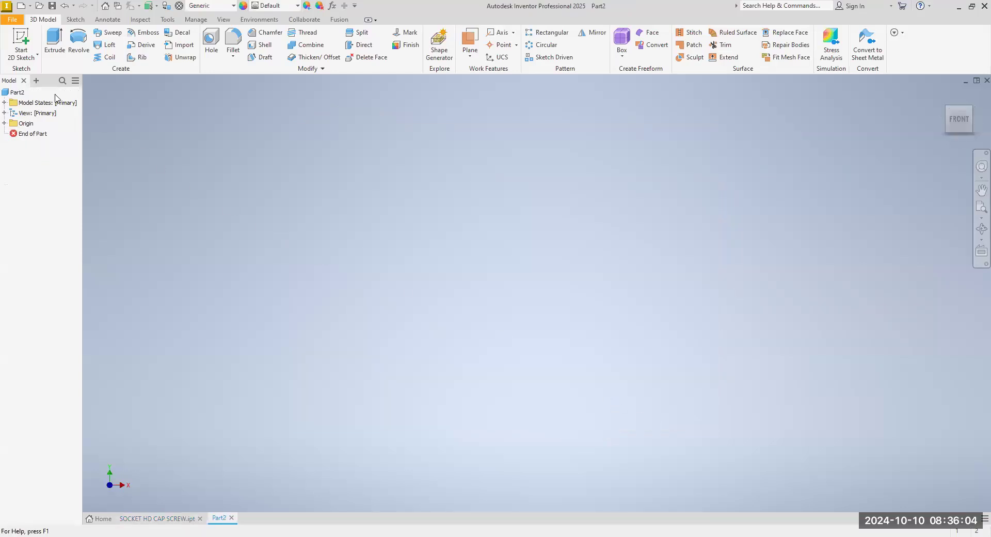
- Start a 2D sketch on the front (XY) origin plane of the new part
{"action": "left_click", "coordinate": [21, 55]}
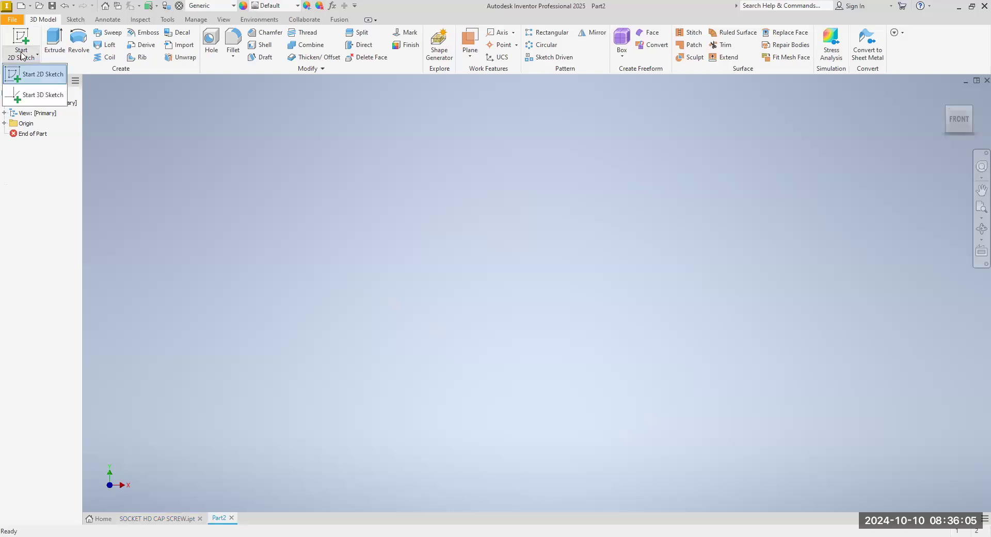
{"action": "left_click", "coordinate": [28, 78]}
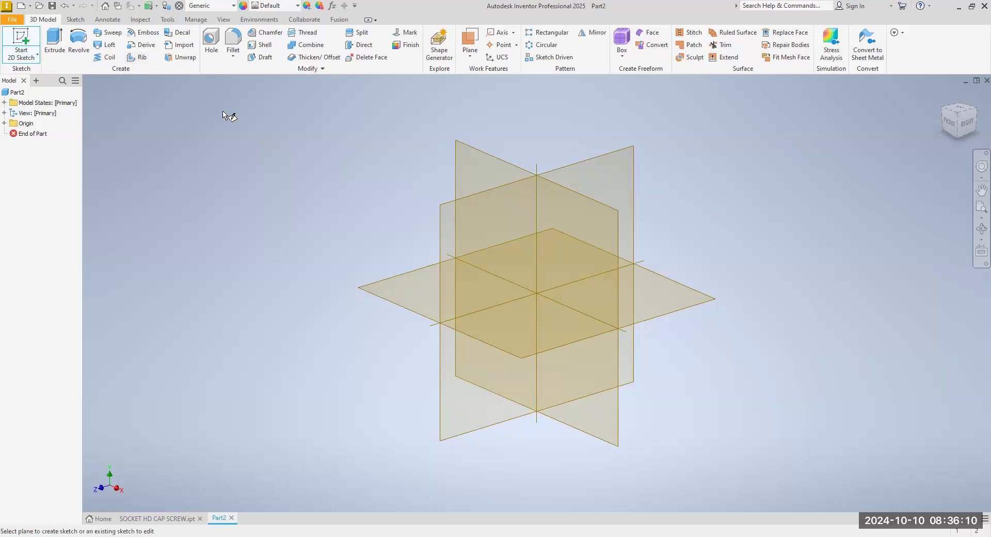
{"action": "left_click", "coordinate": [489, 174]}
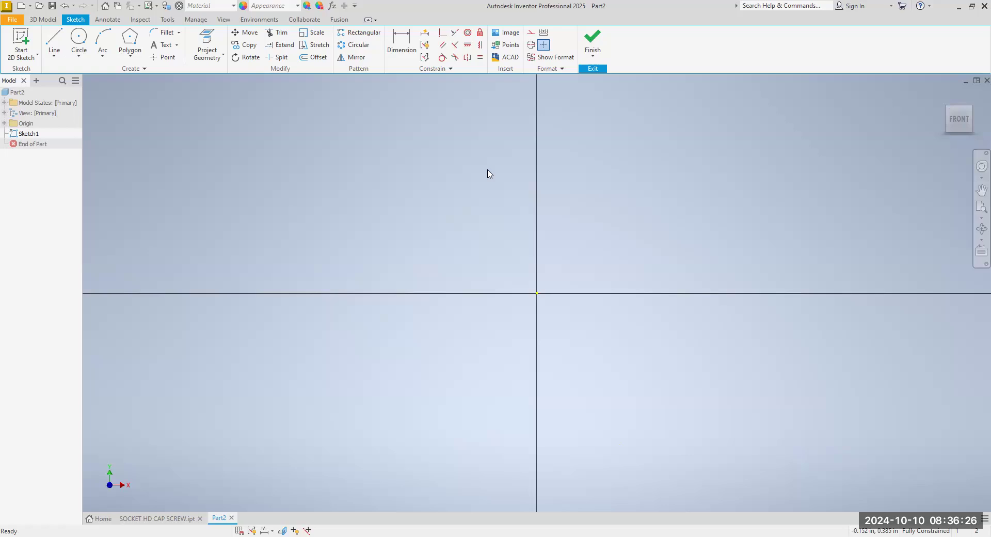
- Draw connected lines from the origin: 0.25 in vertically up, 1.5 in horizontally along +X, and about 0.53 in sloping up and outward
{"action": "left_click", "coordinate": [54, 57]}
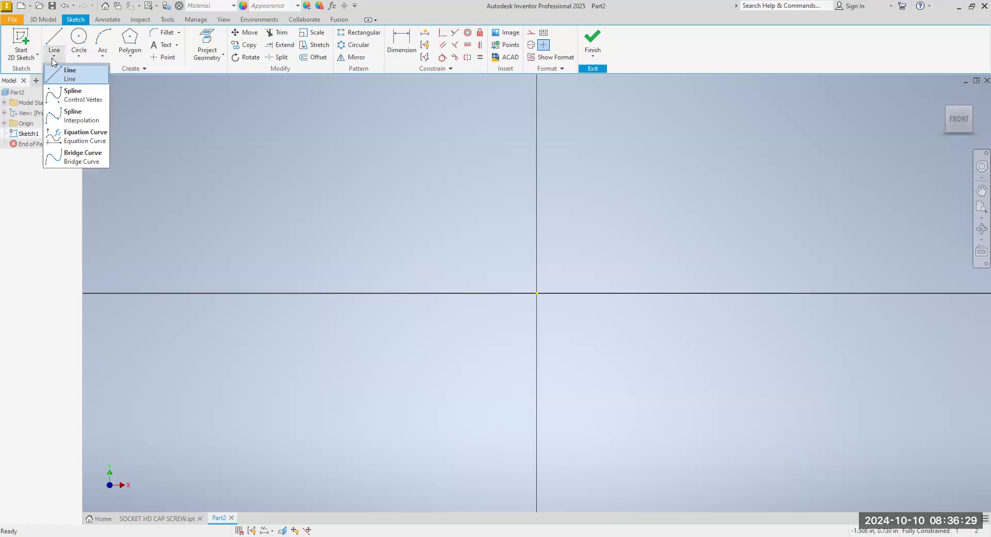
{"action": "left_click", "coordinate": [71, 78]}
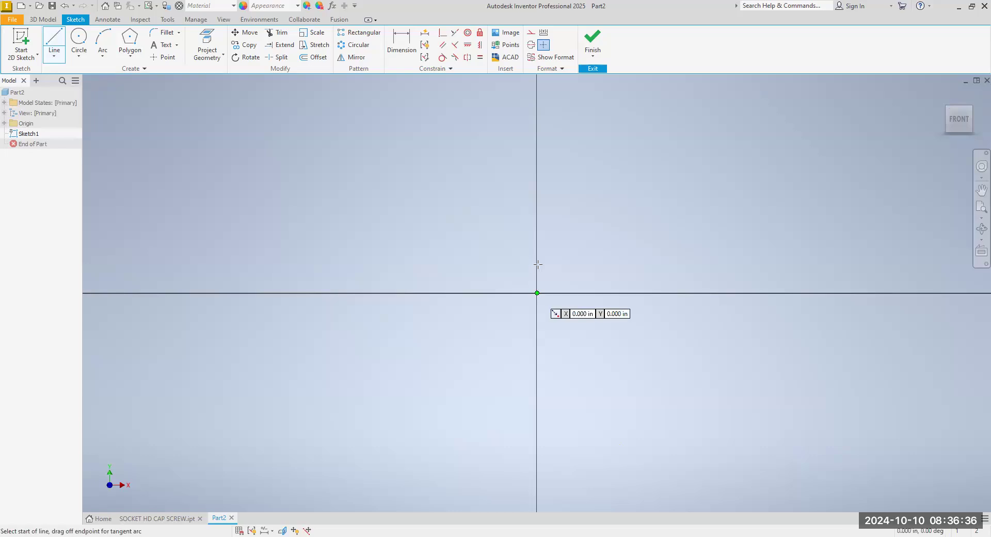
{"action": "key", "text": "Return"}
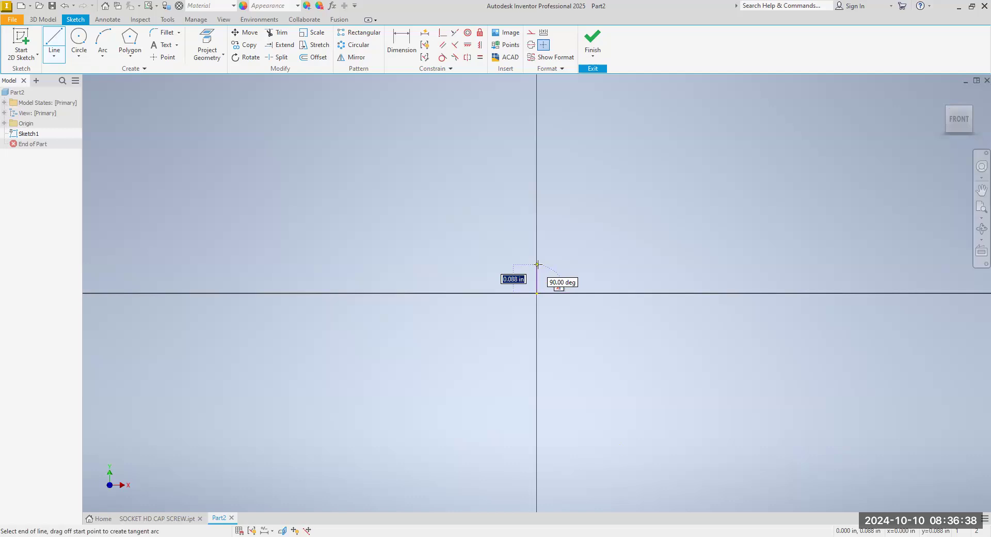
{"action": "type", "text": ".25"}
{"action": "key", "text": "Tab"}
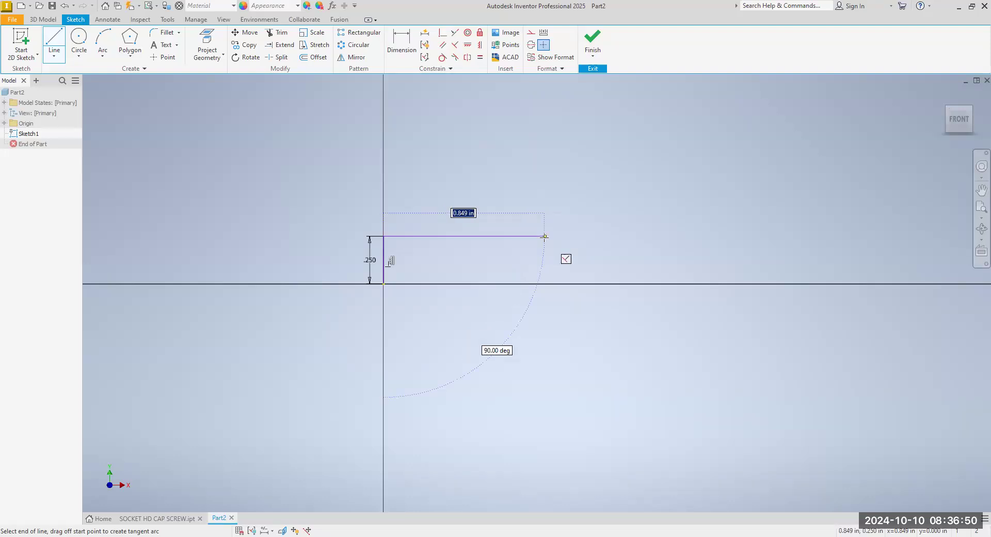
{"action": "type", "text": "1.5"}
{"action": "key", "text": "Return"}
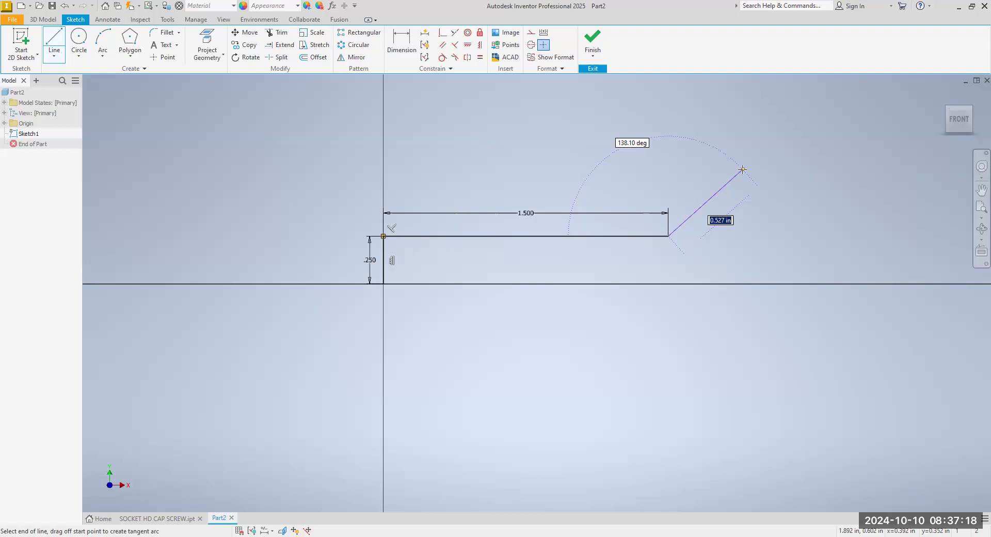
{"action": "key", "text": "Escape"}
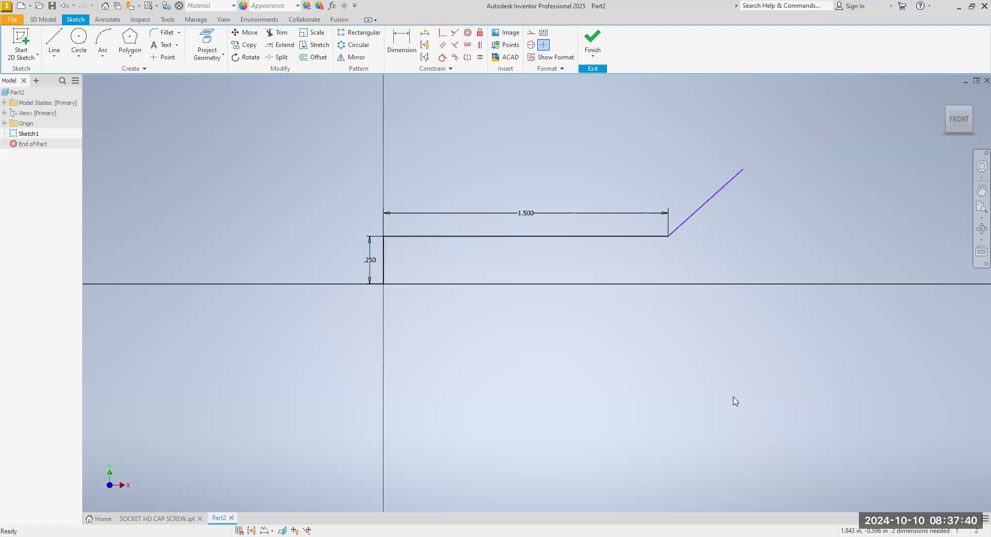
- Try to dimension the horizontal extent of the sloping line
{"action": "left_click", "coordinate": [403, 43]}
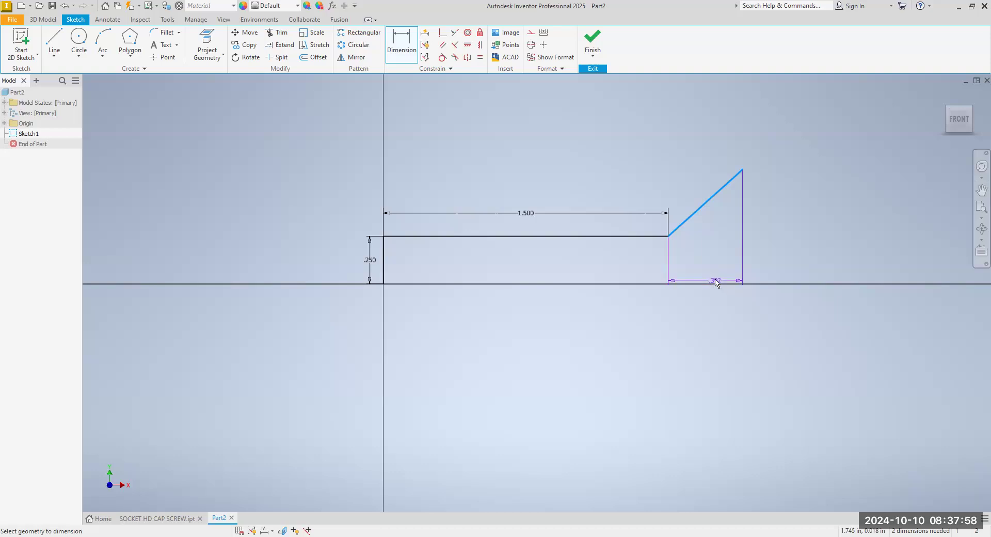
{"action": "key", "text": "Escape"}
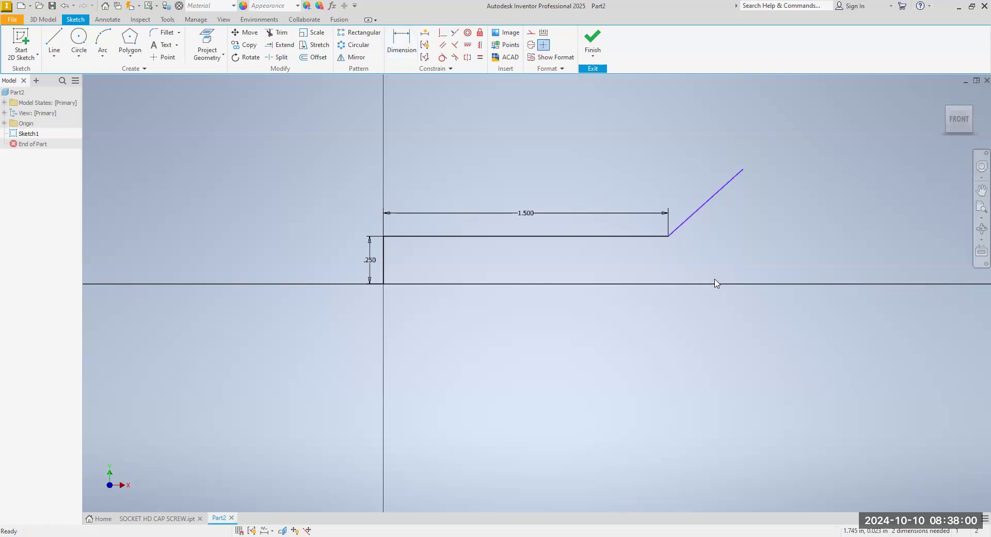
- Draw a horizontal baseline from the origin along the X axis, extending past the outer end of the sloping line
{"action": "left_click", "coordinate": [54, 55]}
{"action": "left_click", "coordinate": [60, 75]}
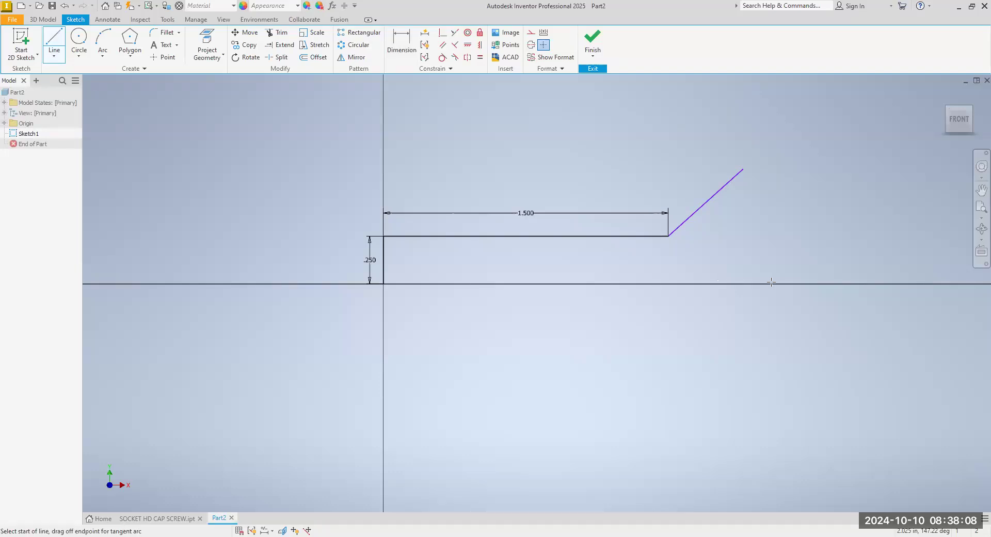
{"action": "key", "text": "Escape"}
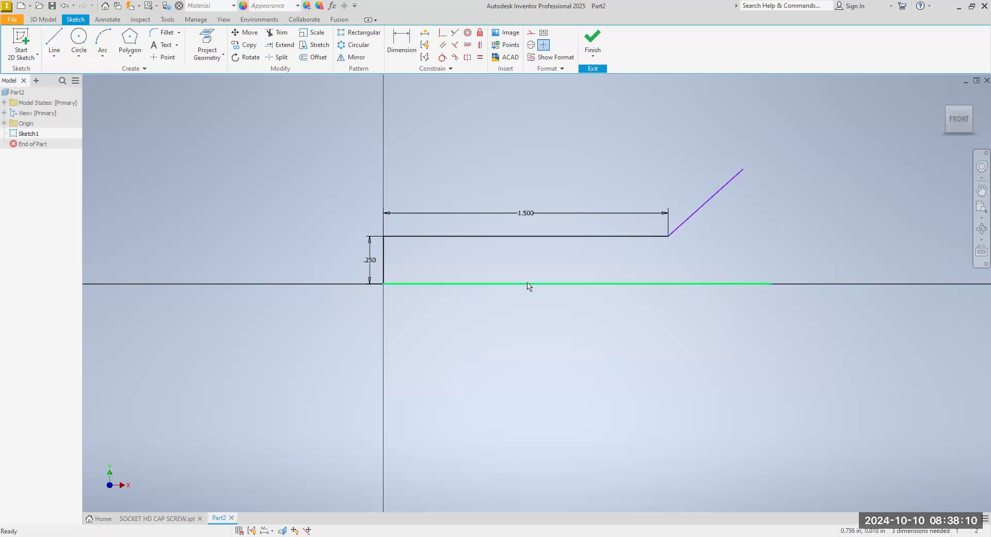
- Dimension the angle between the sloping line and the horizontal baseline as 41 degrees
{"action": "left_click", "coordinate": [401, 48]}
{"action": "left_click", "coordinate": [692, 220]}
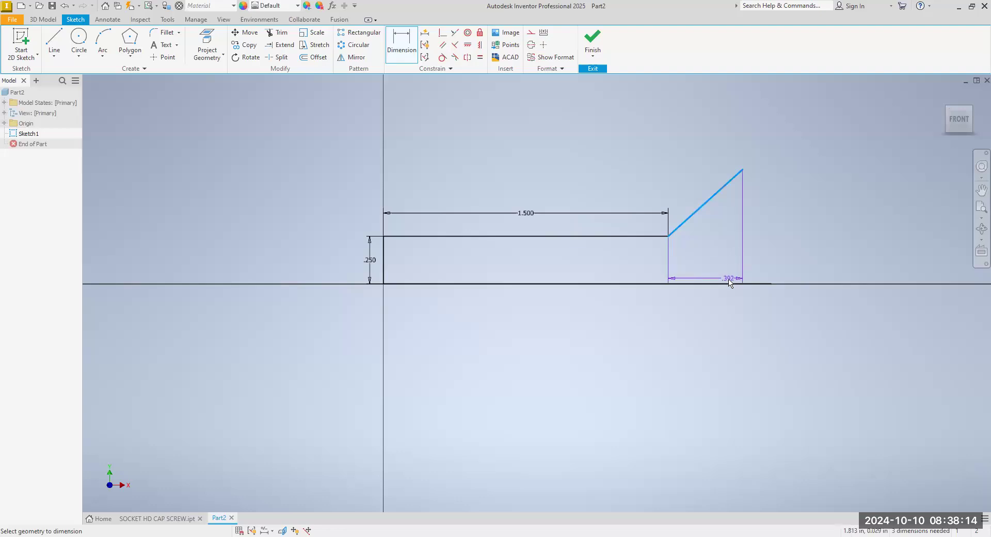
{"action": "left_click", "coordinate": [728, 284]}
{"action": "left_click", "coordinate": [732, 249]}
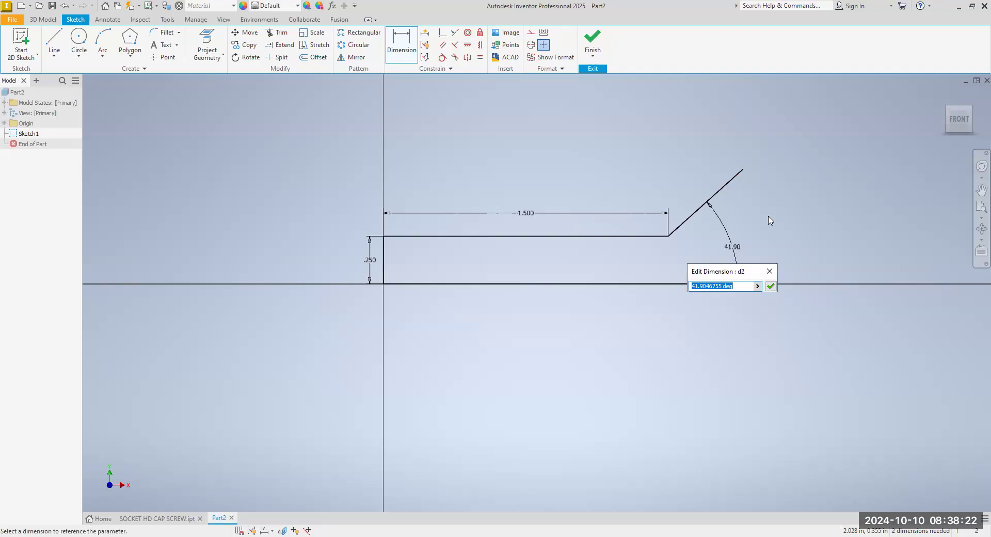
{"action": "type", "text": "41"}
{"action": "key", "text": "Return"}
- Draw a vertical line about 0.68 in long straight down from the corner where the sloping line starts, crossing the baseline
{"action": "middle_click_drag", "start_coordinate": [801, 273], "coordinate": [700, 289]}
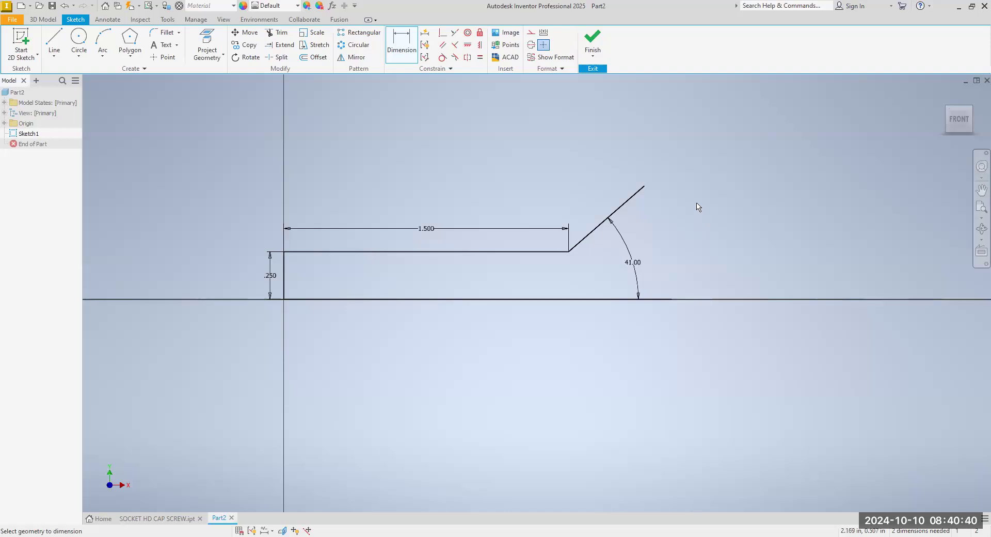
{"action": "left_click", "coordinate": [55, 56]}
{"action": "left_click", "coordinate": [68, 71]}
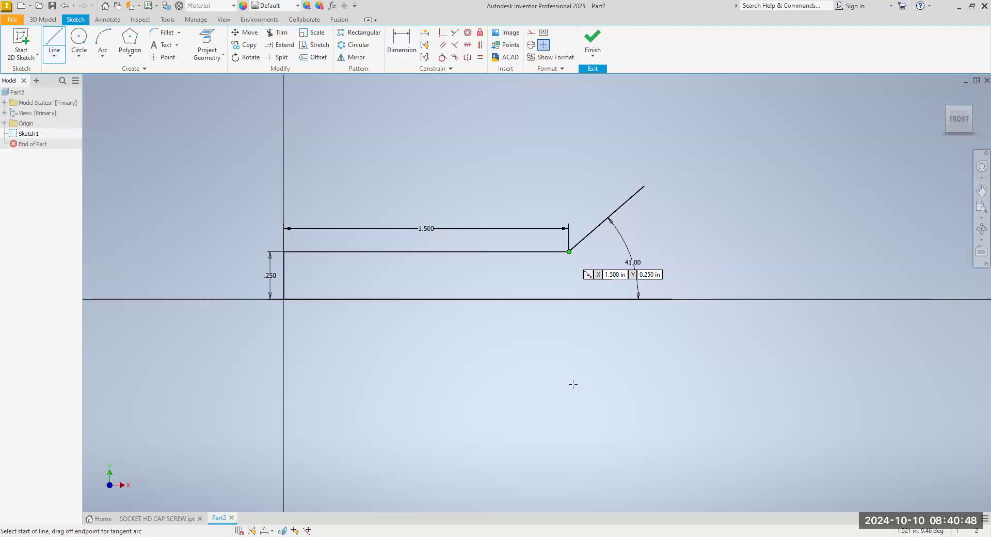
{"action": "key", "text": "Return"}
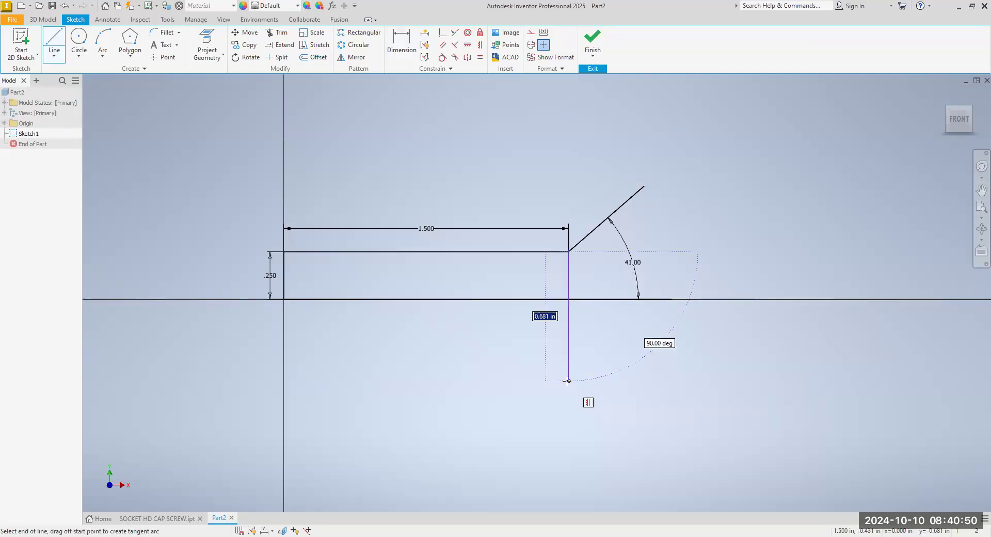
{"action": "right_click", "coordinate": [604, 361]}
{"action": "left_click", "coordinate": [622, 359]}
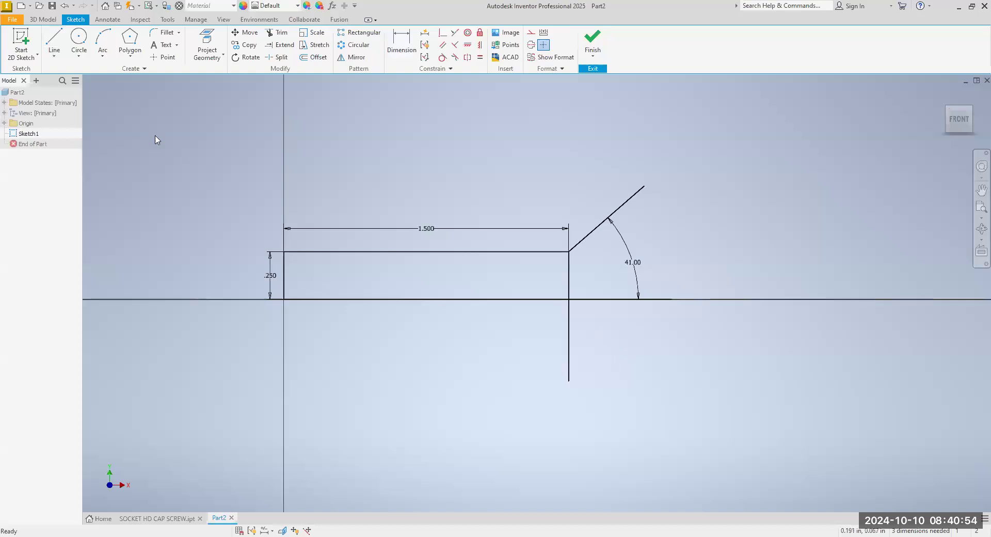
- Offset the vertical line 0.25 in outward toward the sloping head side
{"action": "left_click", "coordinate": [318, 58]}
{"action": "left_click", "coordinate": [570, 359]}
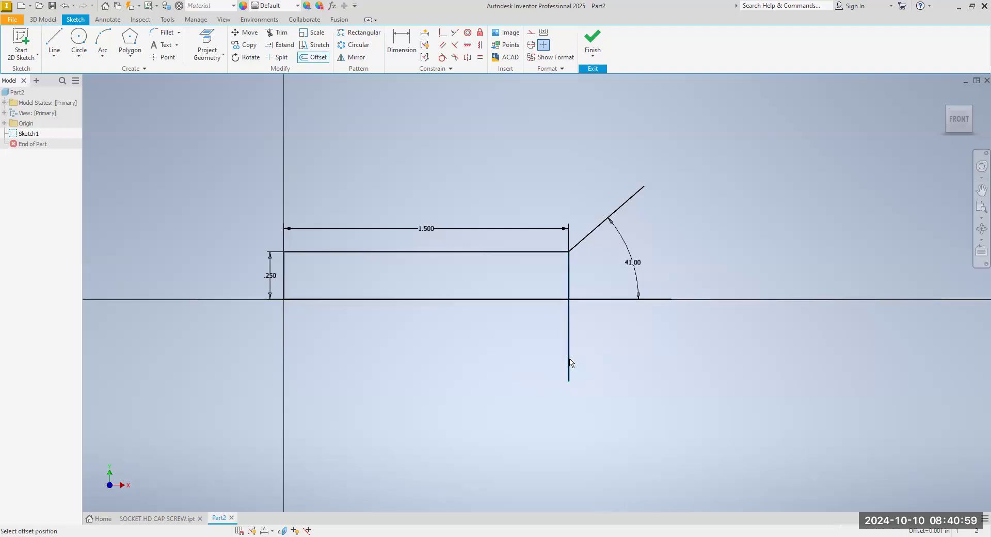
{"action": "type", "text": ".25"}
{"action": "key", "text": "Return"}
{"action": "left_click", "coordinate": [611, 369]}
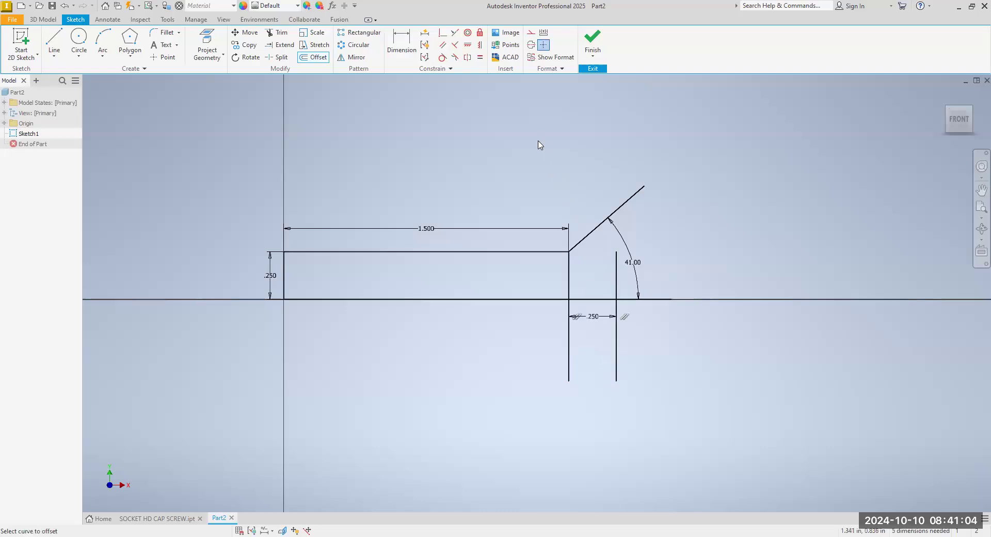
{"action": "right_click", "coordinate": [538, 144]}
{"action": "left_click", "coordinate": [573, 141]}
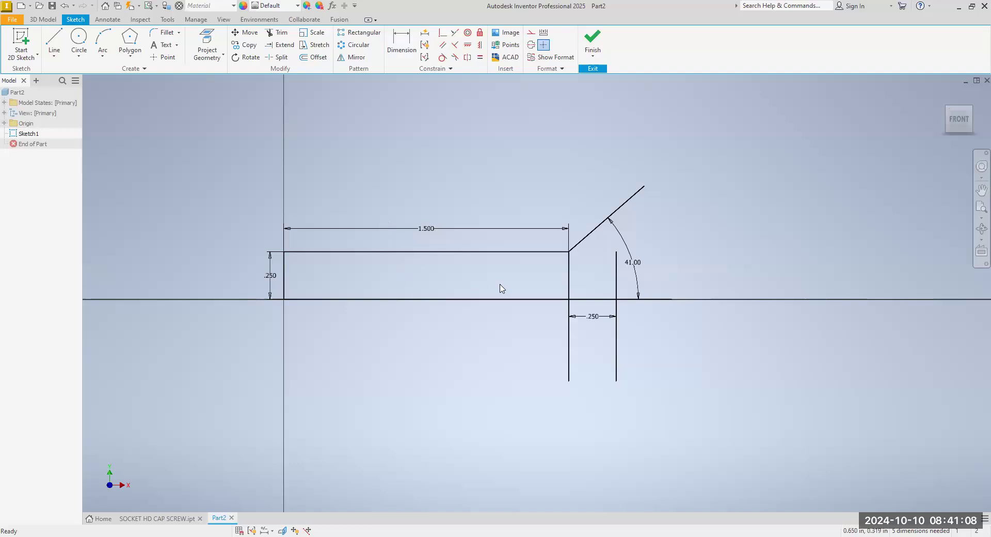
- Delete the original vertical line and extend the offset line up to the sloping line
{"action": "right_click", "coordinate": [570, 288]}
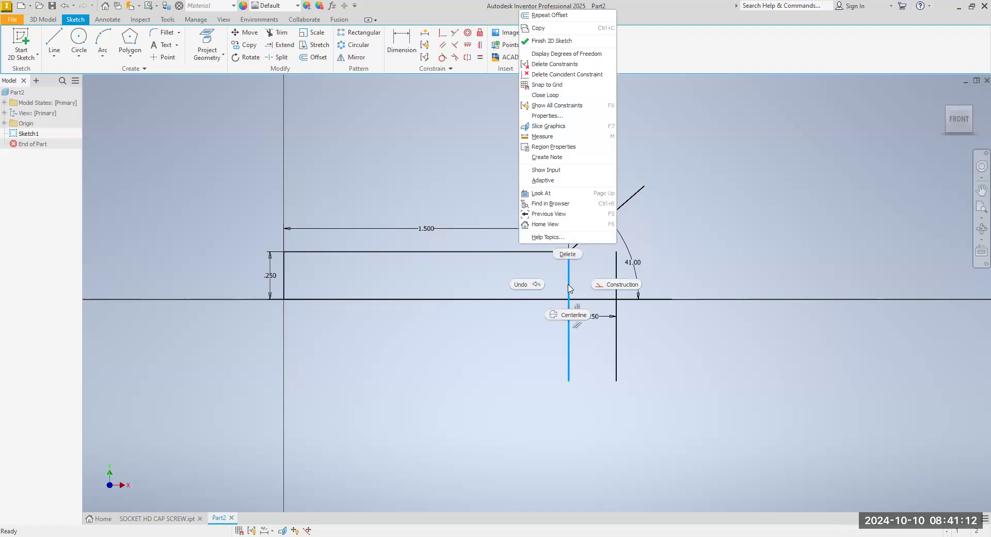
{"action": "left_click", "coordinate": [568, 254]}
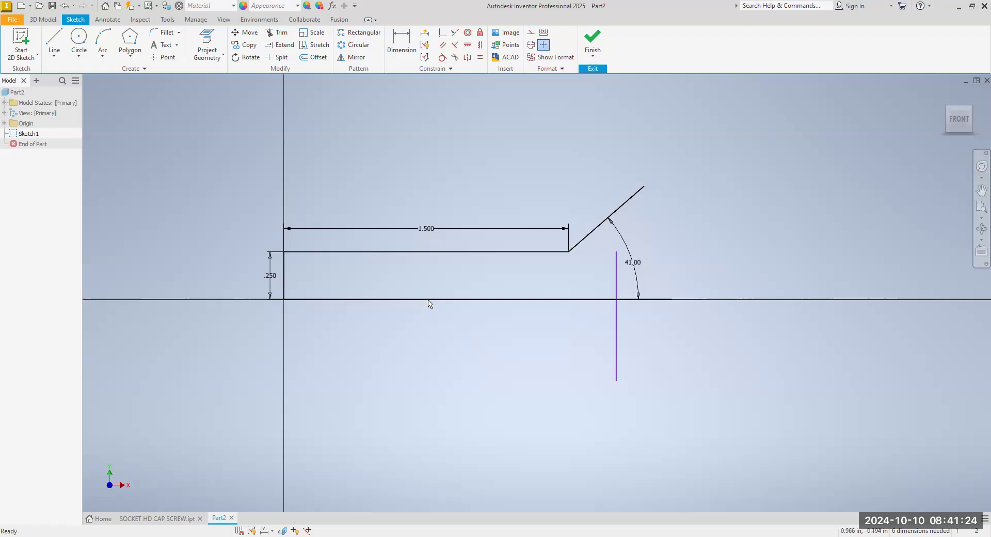
{"action": "left_click", "coordinate": [281, 48]}
{"action": "left_click", "coordinate": [616, 273]}
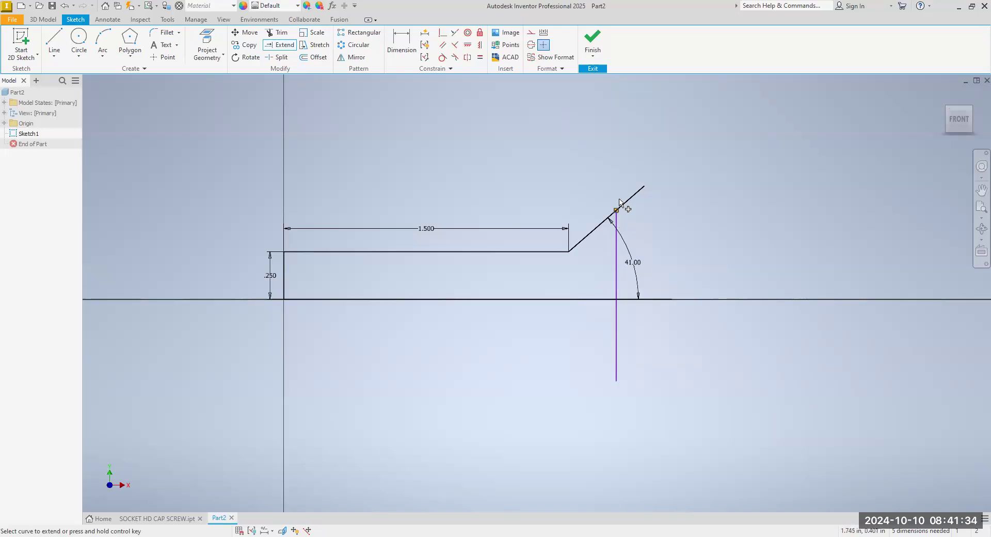
{"action": "right_click", "coordinate": [505, 150]}
{"action": "left_click", "coordinate": [480, 194]}
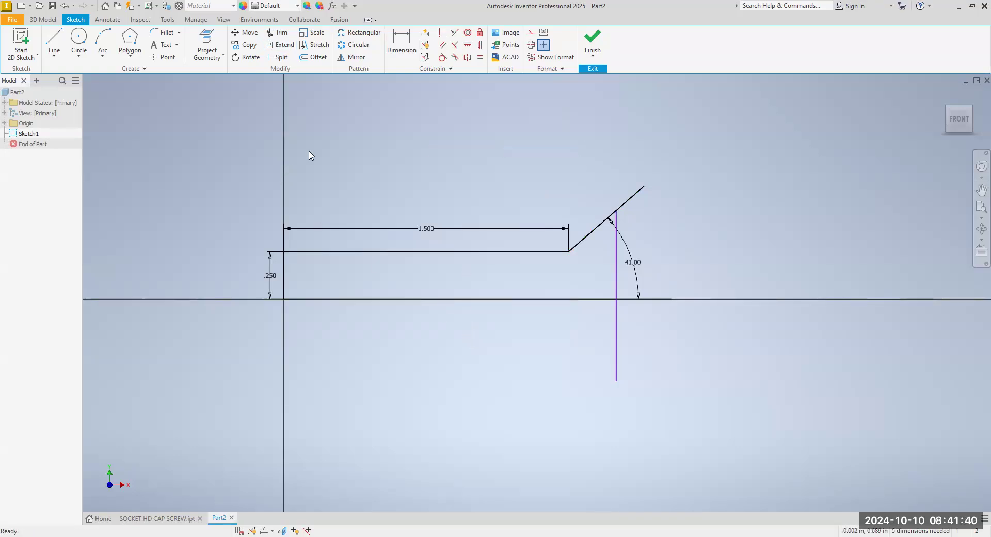
- Trim the overhanging ends of the vertical line, baseline and sloping line, and move the angle dimension clear of the profile
{"action": "left_click", "coordinate": [279, 32]}
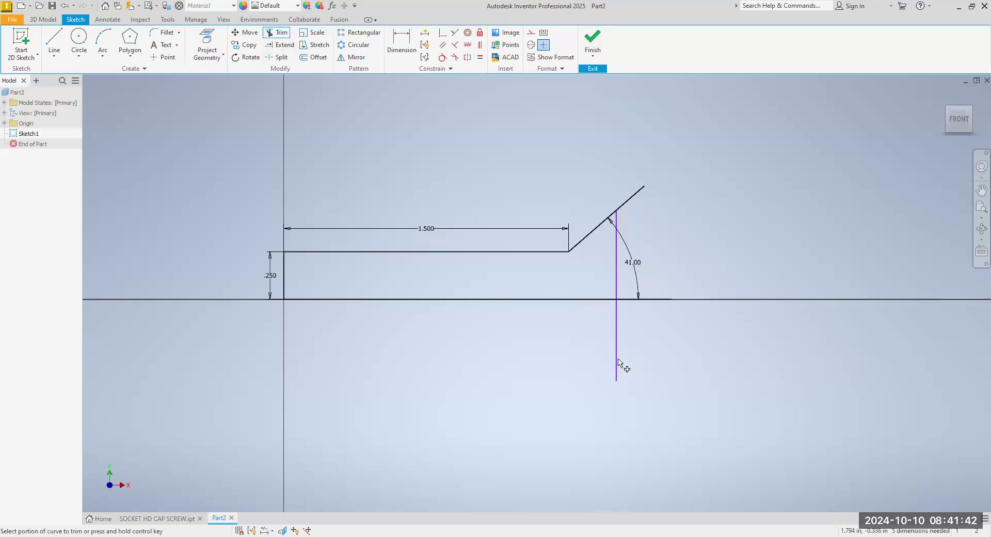
{"action": "left_click", "coordinate": [618, 361]}
{"action": "left_click", "coordinate": [661, 300]}
{"action": "left_click", "coordinate": [630, 202]}
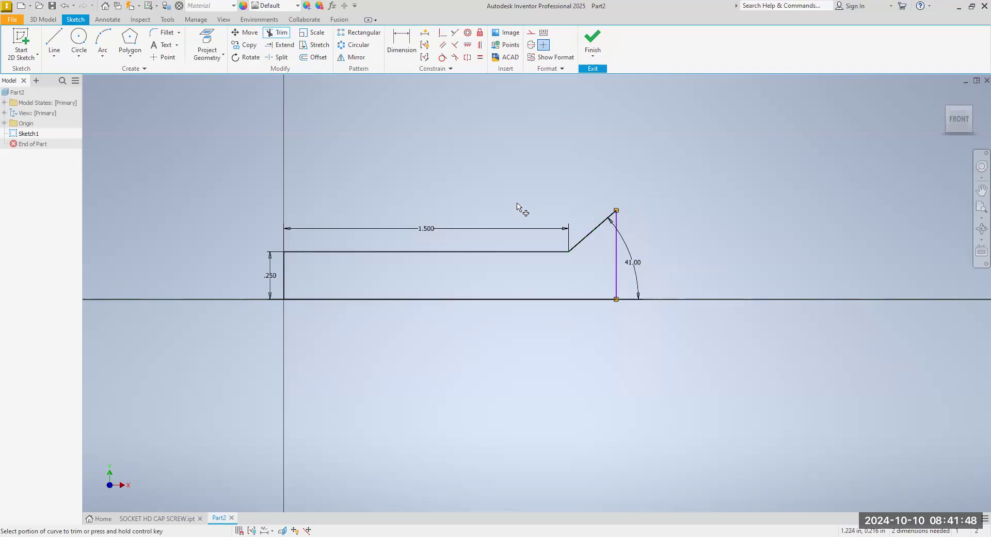
{"action": "right_click", "coordinate": [524, 190]}
{"action": "left_click", "coordinate": [558, 193]}
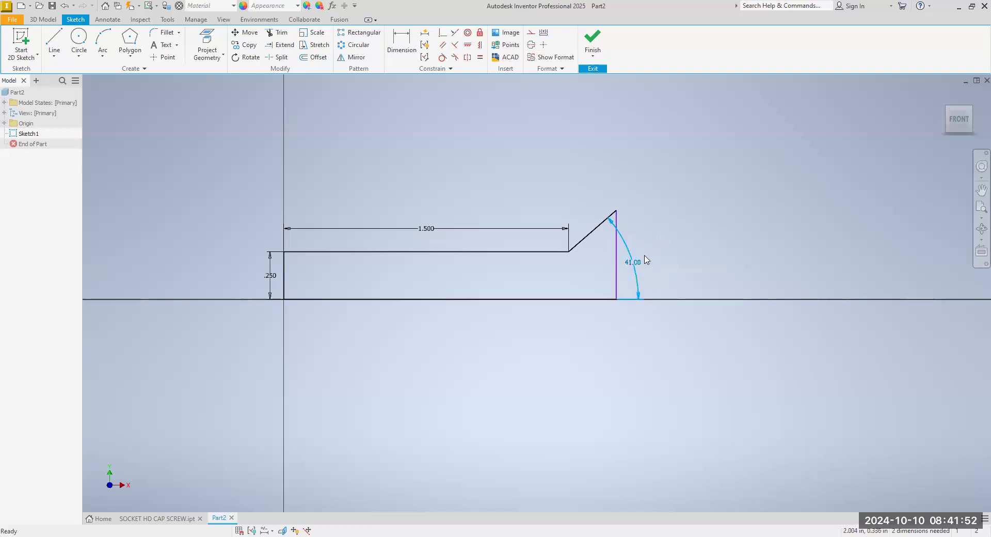
{"action": "left_click_drag", "start_coordinate": [636, 264], "coordinate": [664, 231]}
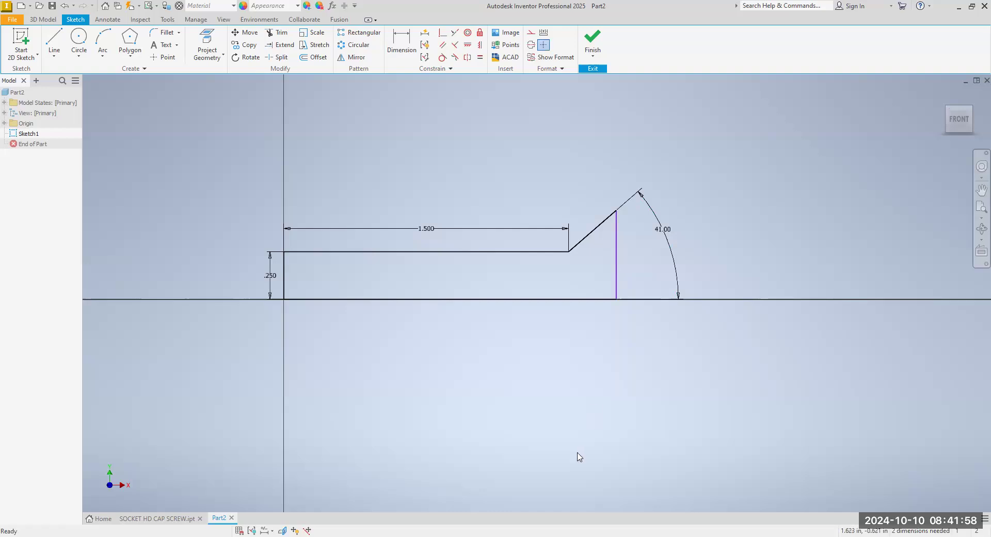
- Finish the sketch and revolve the closed profile a full 360 degrees about its horizontal baseline
{"action": "left_click", "coordinate": [595, 45]}
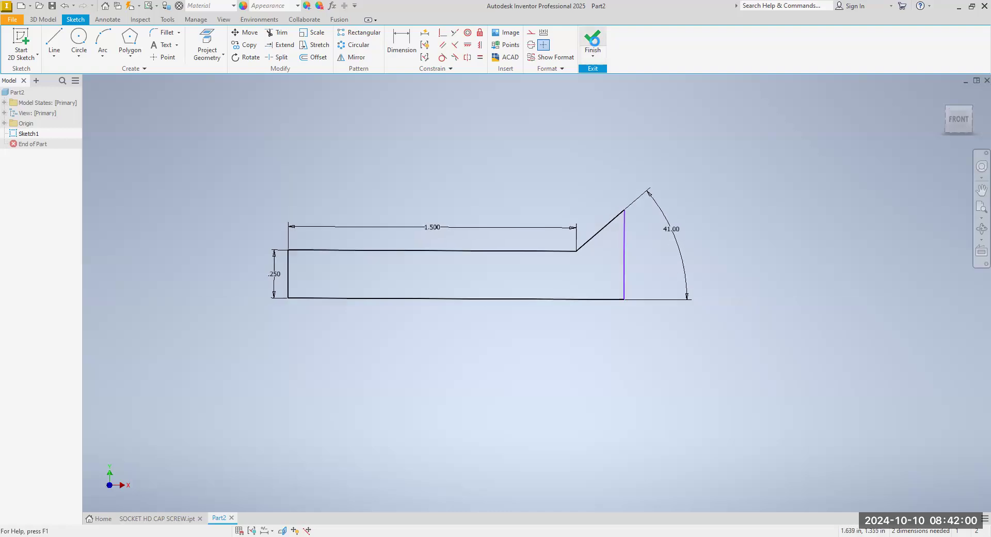
{"action": "scroll", "coordinate": [767, 428], "scroll_direction": "down", "scroll_amount": 4}
{"action": "middle_click_drag", "start_coordinate": [742, 405], "coordinate": [518, 302]}
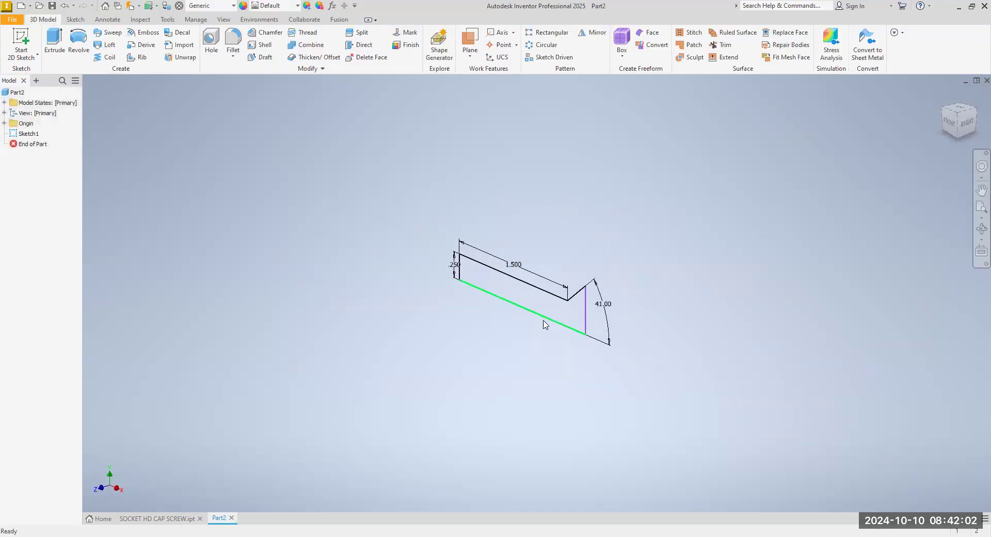
{"action": "left_click", "coordinate": [79, 42]}
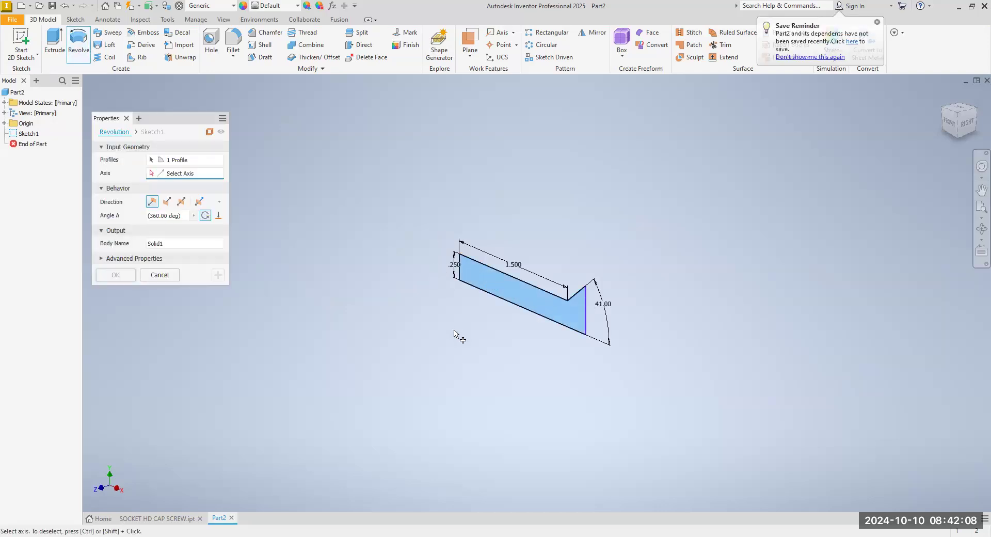
{"action": "left_click", "coordinate": [500, 301]}
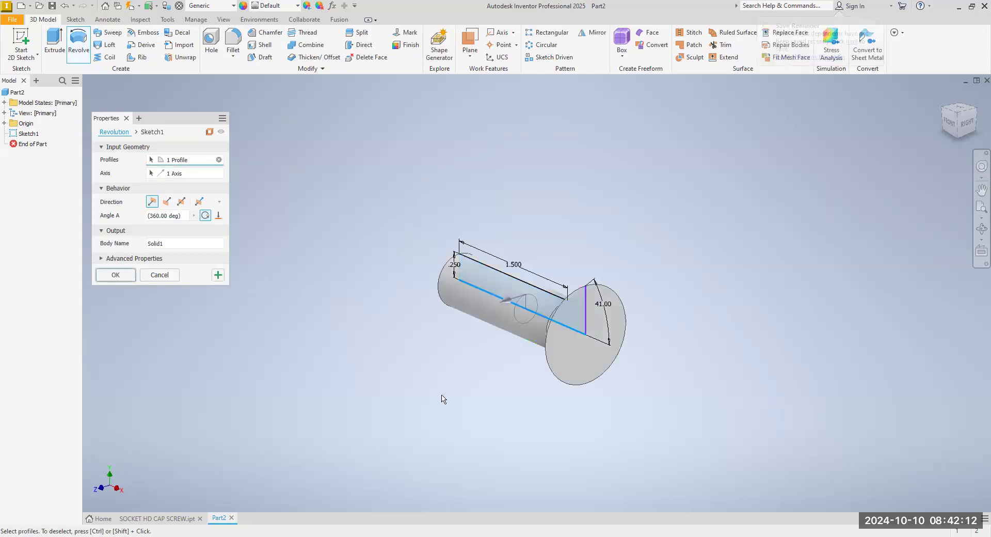
{"action": "left_click", "coordinate": [129, 279]}
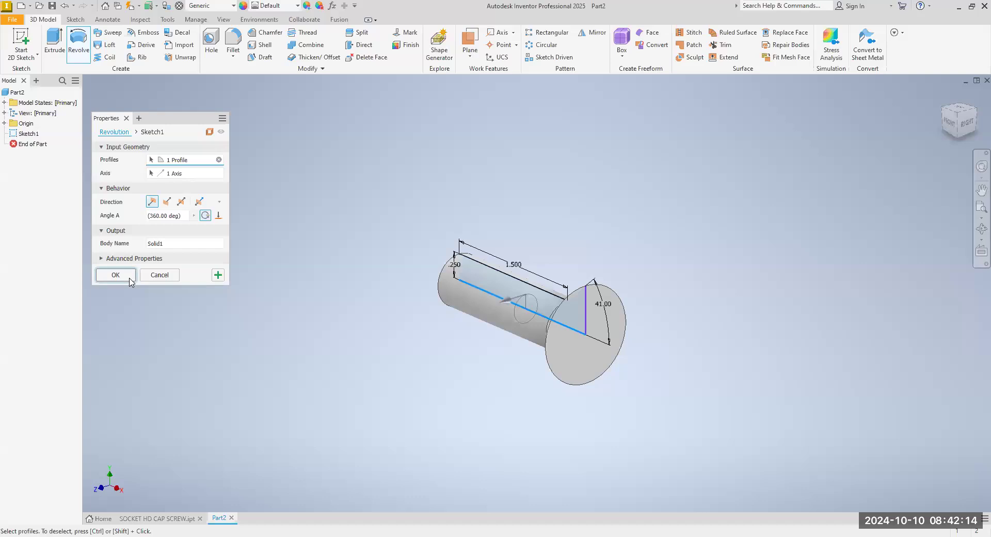
- Chamfer the circular edge at the shank's free end with a distance of 0.055 in
{"action": "left_click", "coordinate": [948, 124]}
{"action": "left_click", "coordinate": [952, 114]}
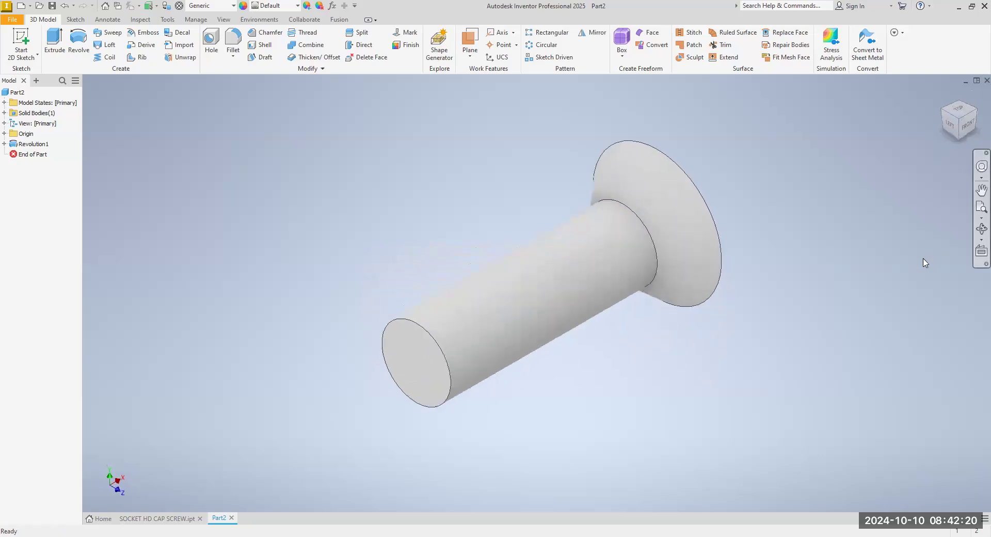
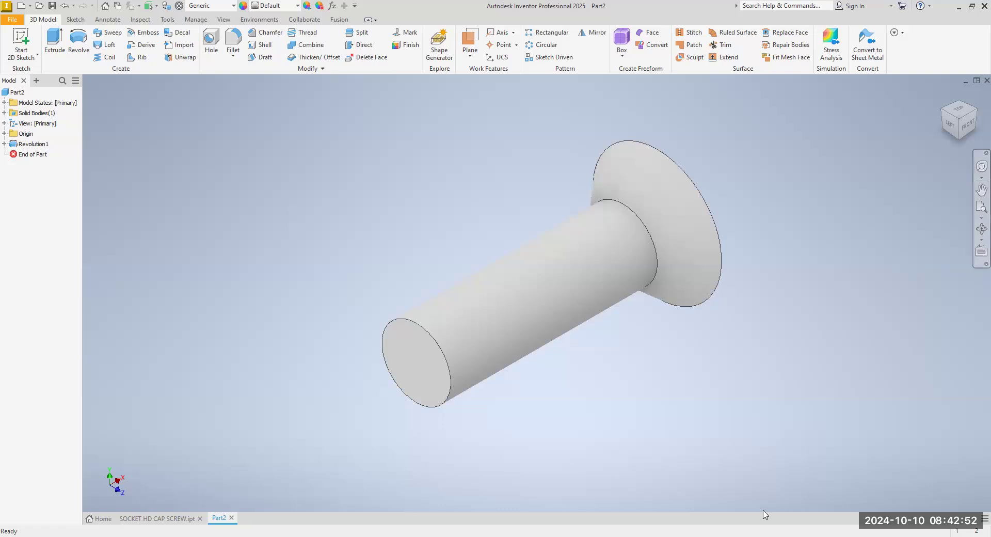
{"action": "left_click", "coordinate": [270, 33]}
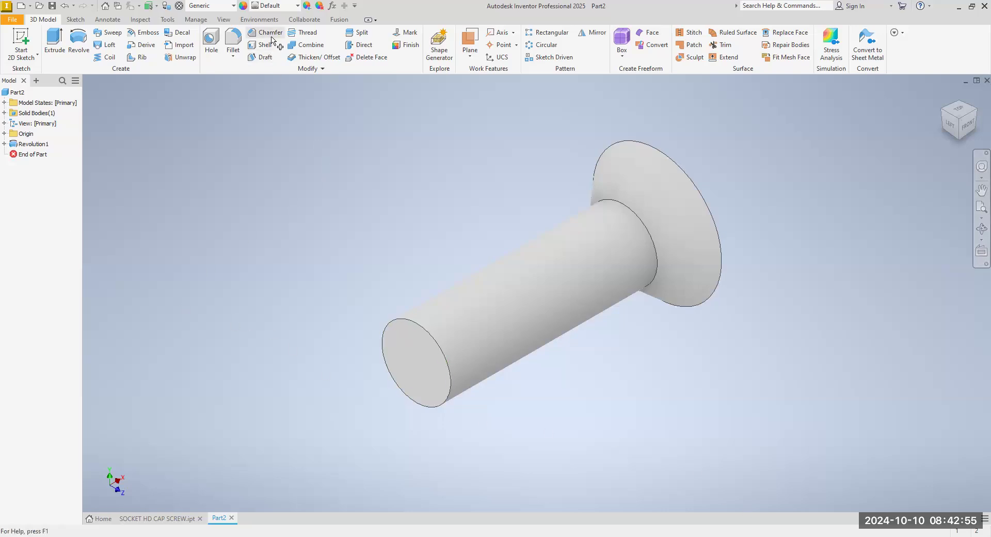
{"action": "left_click", "coordinate": [397, 321]}
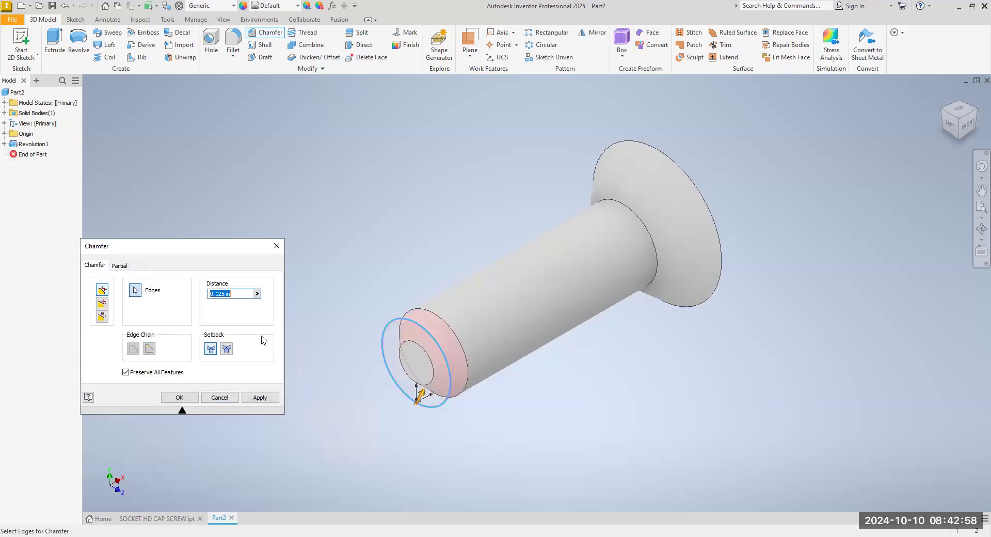
{"action": "type", "text": ".055"}
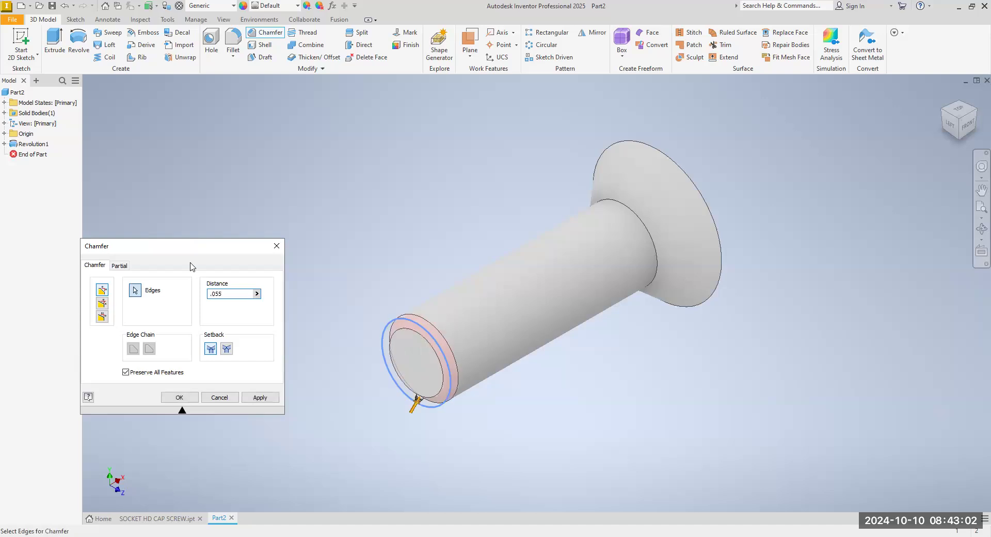
{"action": "left_click", "coordinate": [266, 401]}
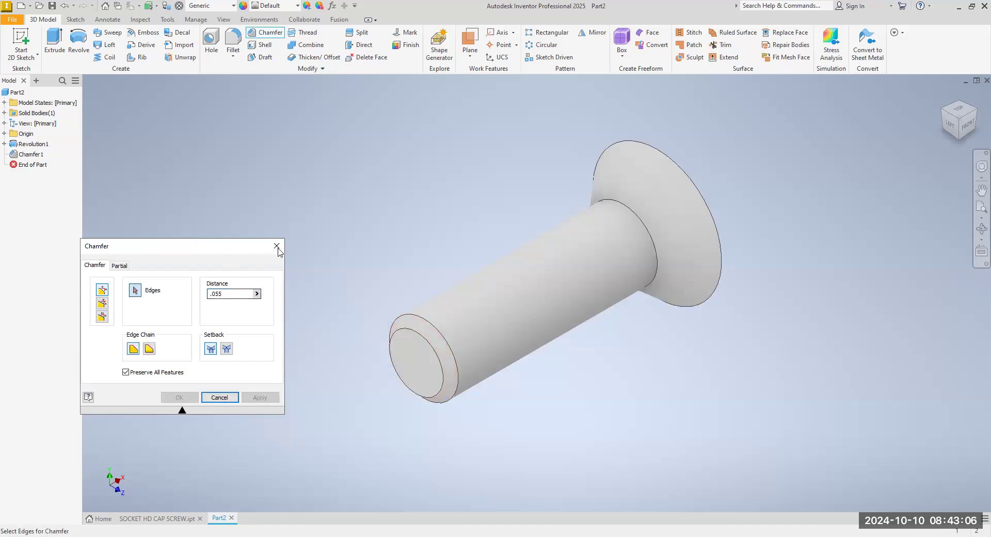
- Thread the full length of the cylindrical shank with a 1/2-13 UNC ANSI Unified Screw Thread, class 2A
{"action": "left_click", "coordinate": [968, 125]}
{"action": "left_click", "coordinate": [944, 95]}
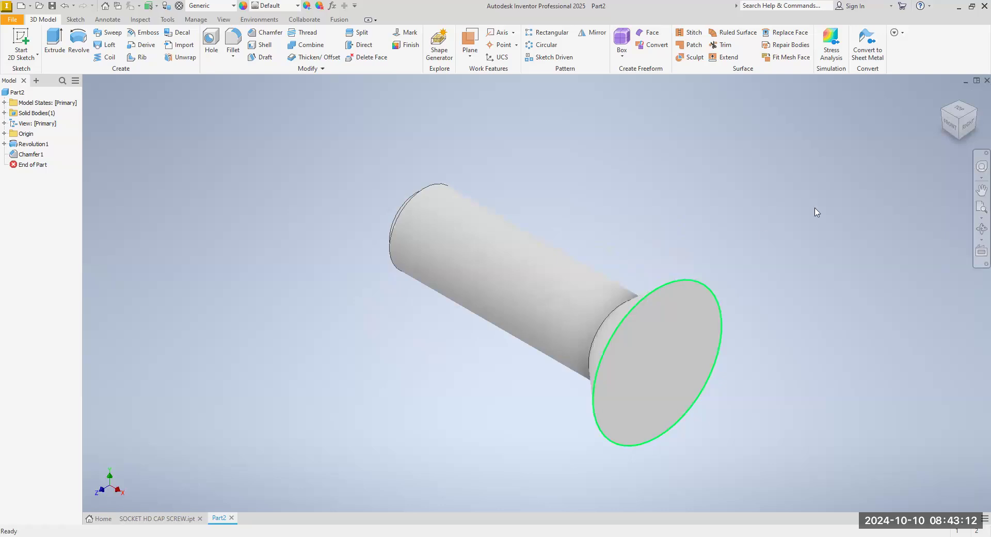
{"action": "left_click", "coordinate": [952, 129]}
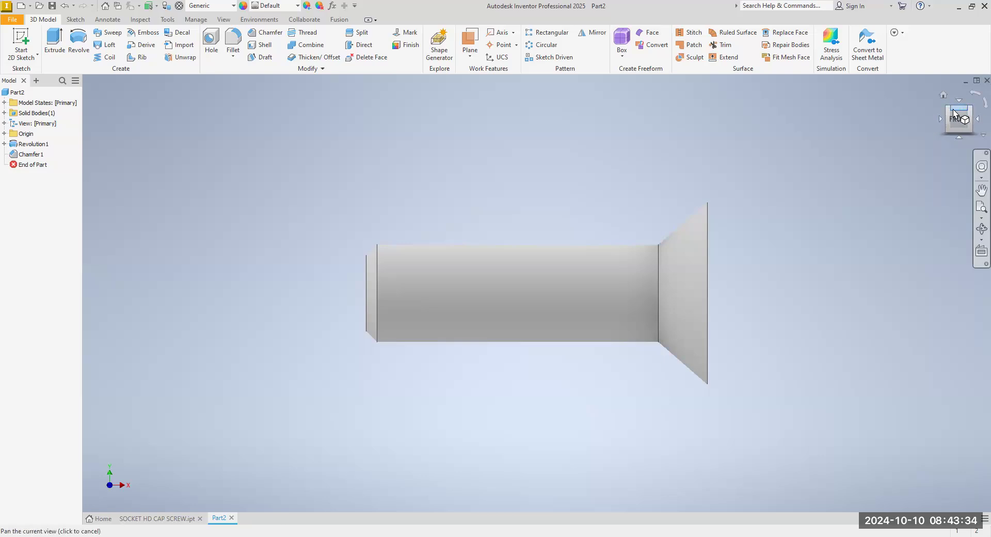
{"action": "left_click", "coordinate": [949, 111]}
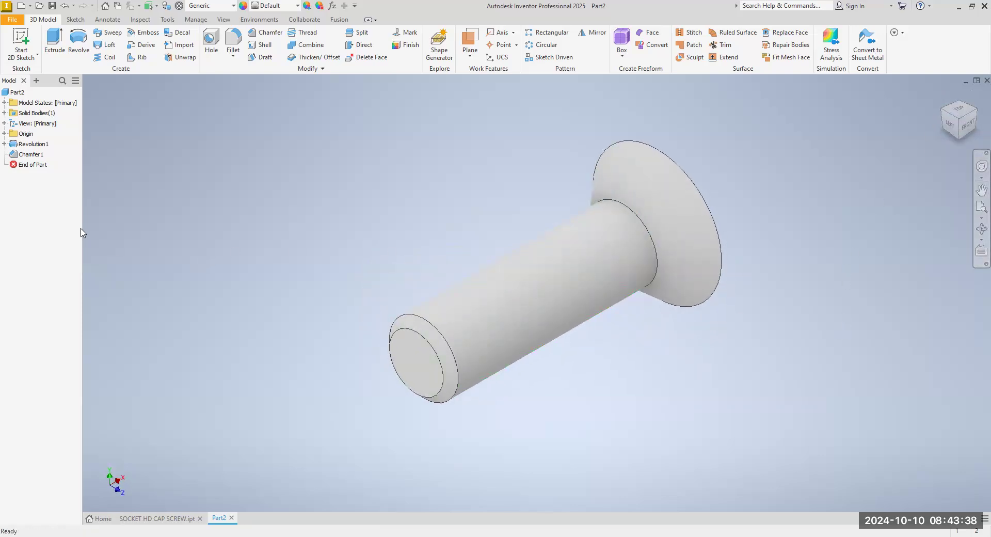
{"action": "left_click", "coordinate": [308, 35]}
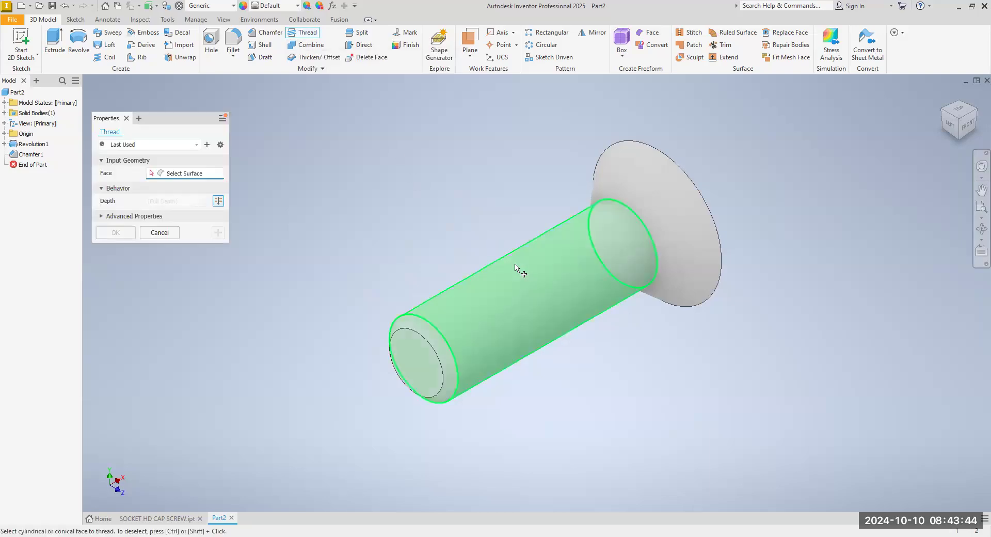
{"action": "left_click", "coordinate": [382, 180]}
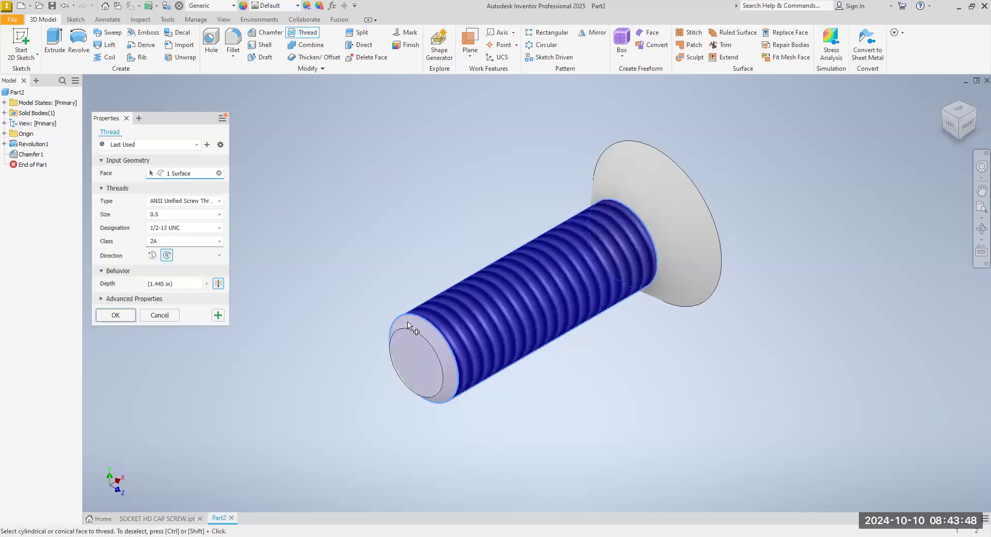
{"action": "left_click", "coordinate": [219, 228]}
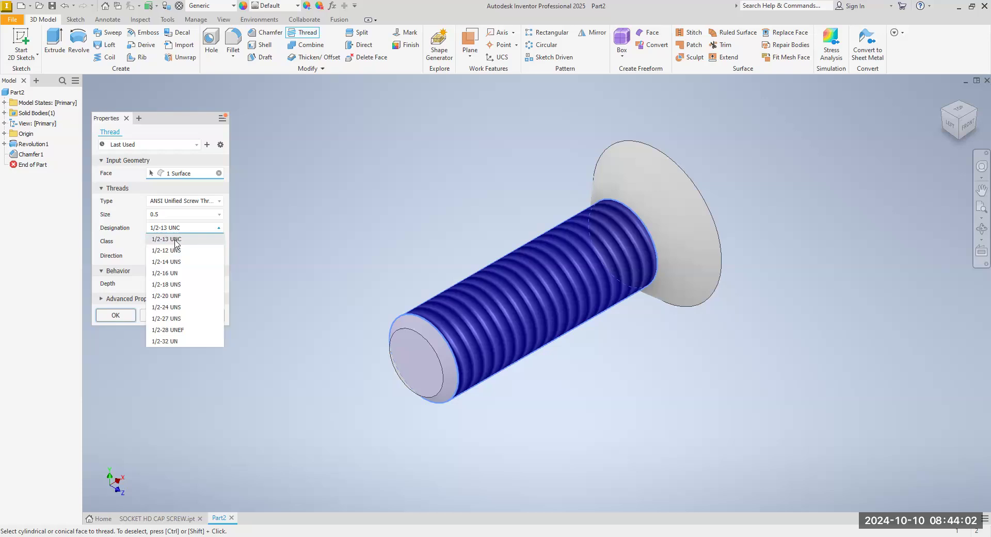
{"action": "left_click", "coordinate": [289, 248]}
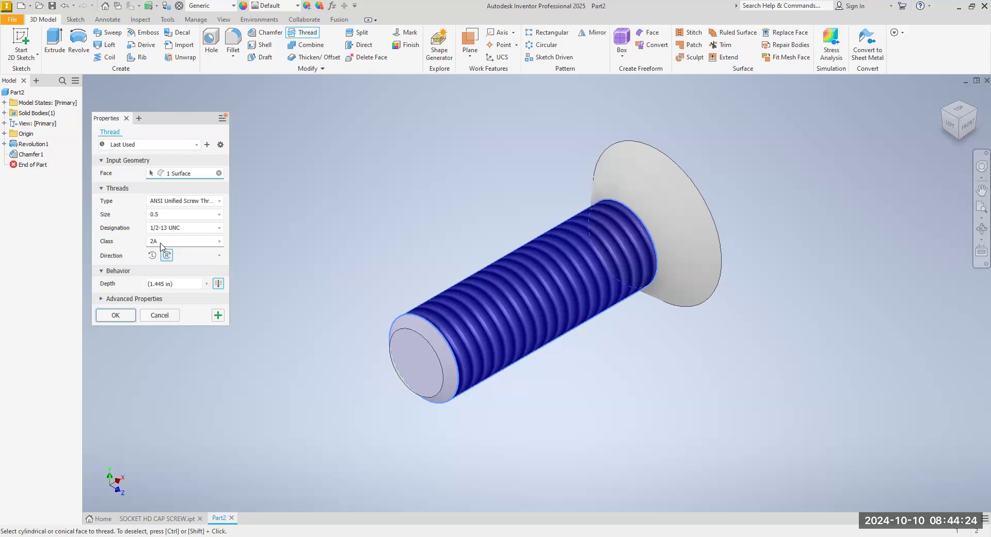
{"action": "left_click", "coordinate": [116, 315]}
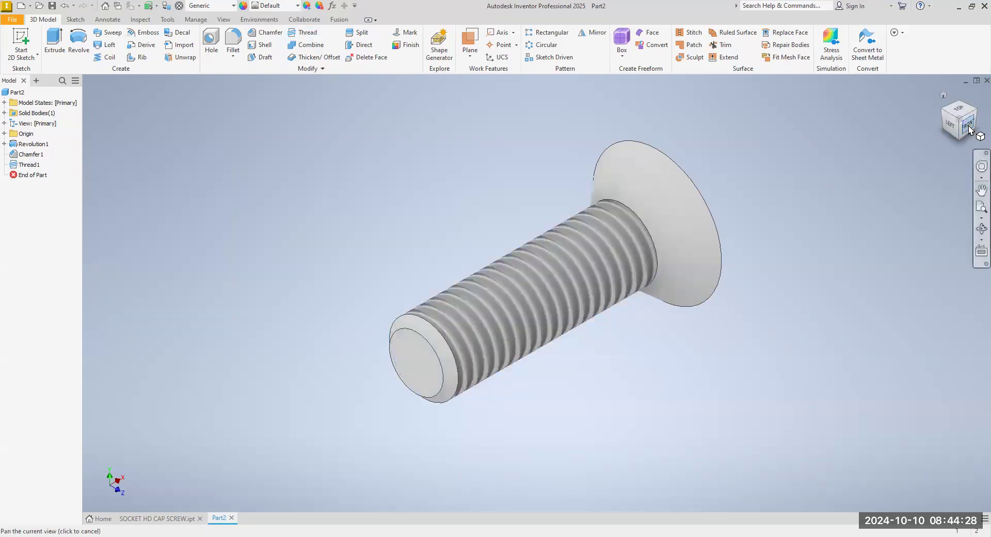
- Start a new 2D sketch on the flat circular end face of the screw head
{"action": "left_click", "coordinate": [969, 130]}
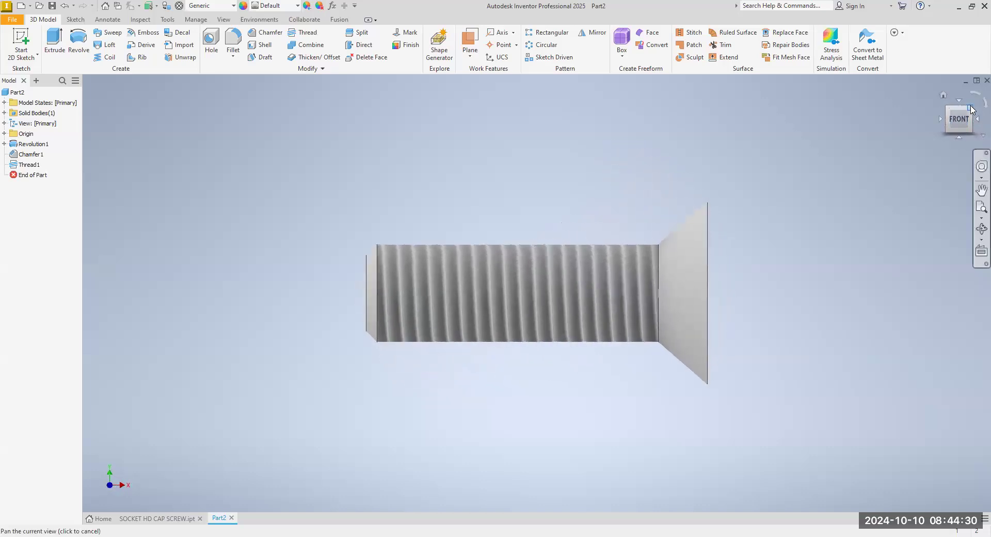
{"action": "left_click", "coordinate": [950, 115]}
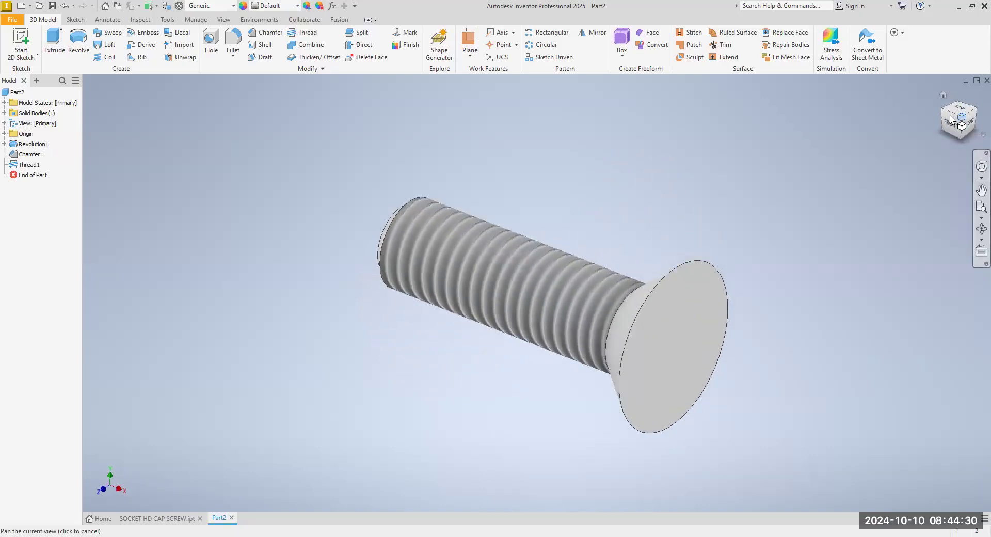
{"action": "left_click", "coordinate": [11, 57]}
{"action": "left_click", "coordinate": [26, 80]}
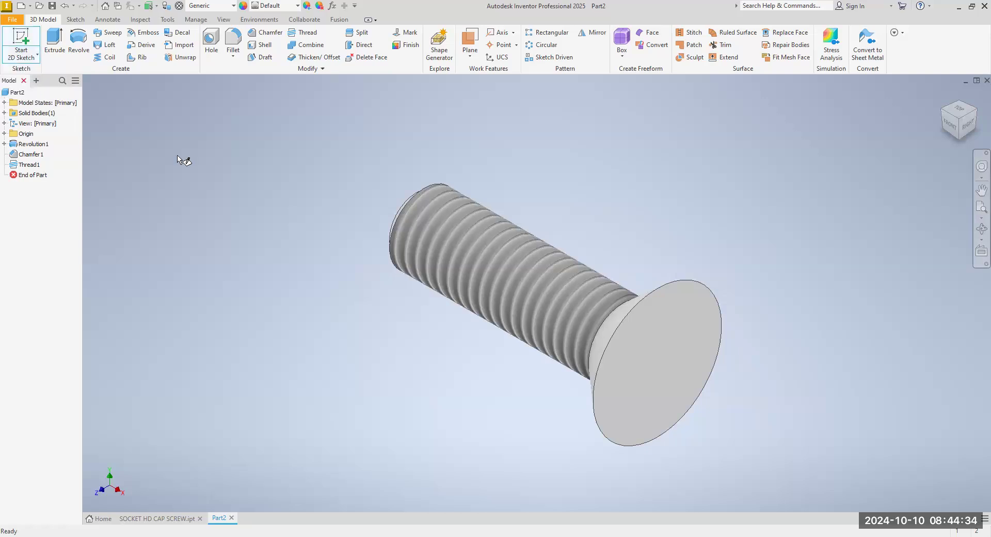
{"action": "left_click", "coordinate": [639, 372]}
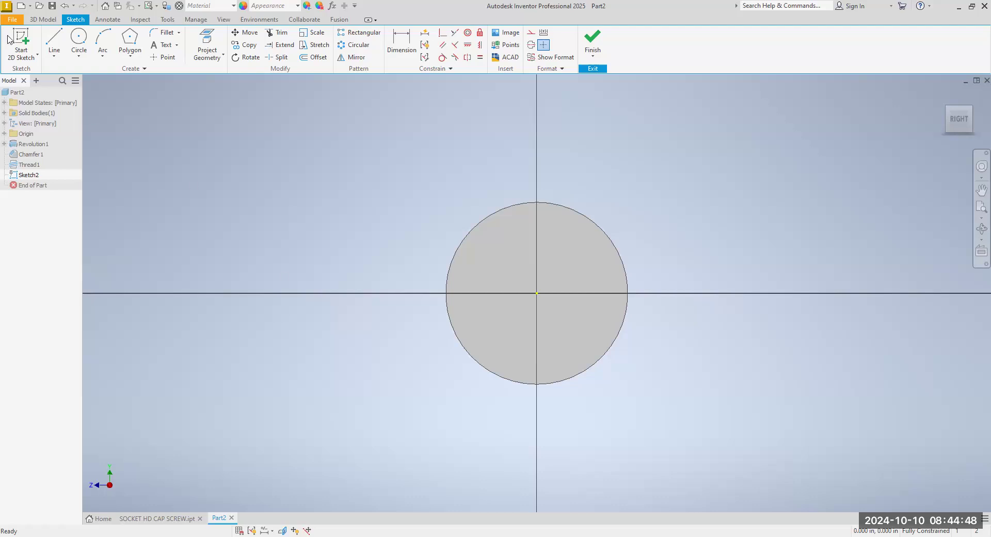
- Draw a center-point circle with a diameter of 5/16 in at the center of the head's end face
{"action": "left_click", "coordinate": [77, 59]}
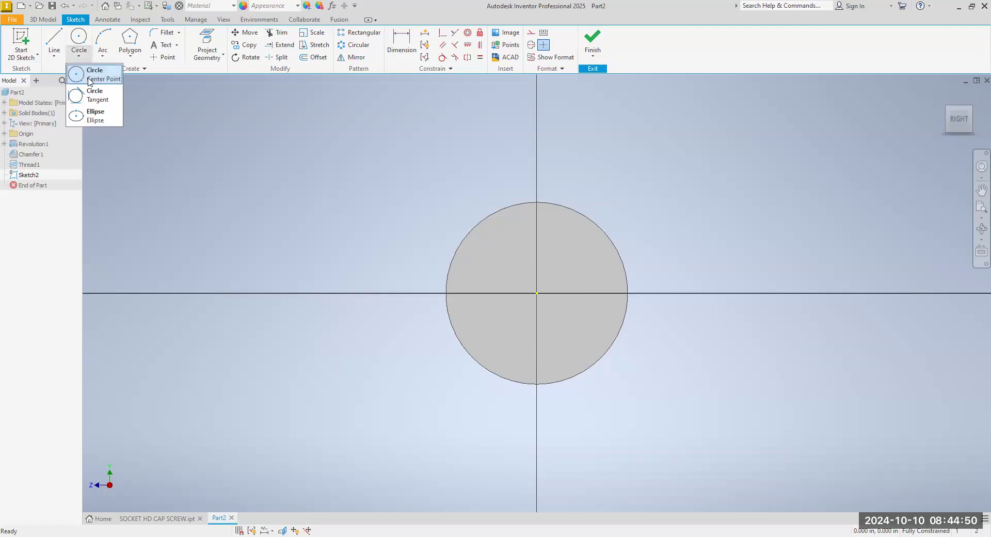
{"action": "left_click", "coordinate": [89, 77]}
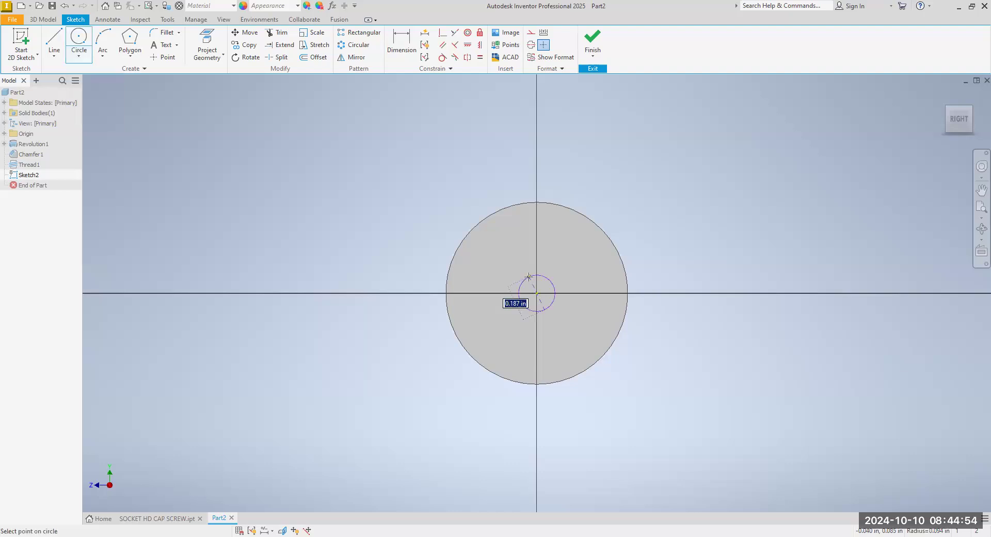
{"action": "type", "text": "5/16"}
{"action": "key", "text": "Return"}
{"action": "right_click", "coordinate": [622, 155]}
{"action": "left_click", "coordinate": [664, 155]}
- Try to draw a six-sided circumscribed polygon around the 5/16 in circle, and undo it
{"action": "left_click", "coordinate": [130, 55]}
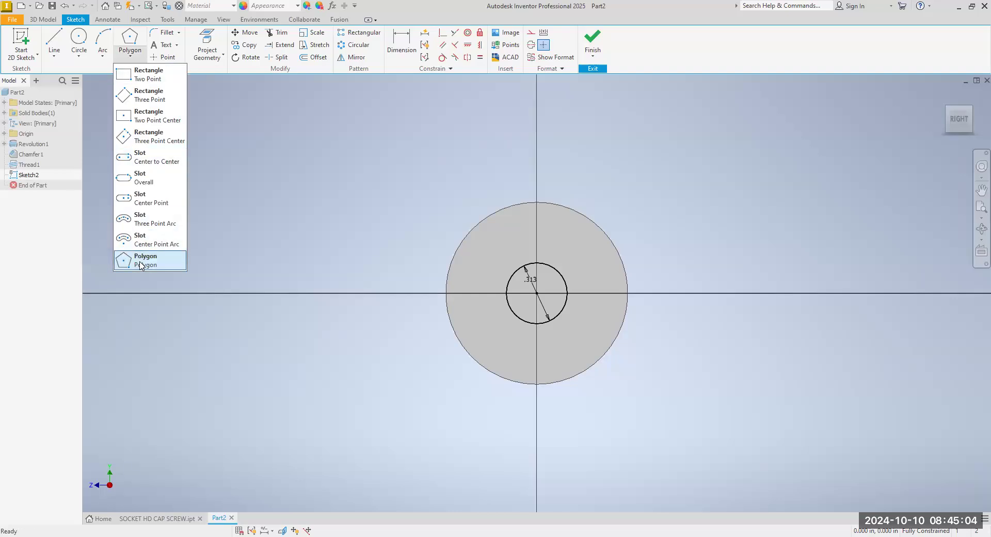
{"action": "left_click", "coordinate": [141, 260]}
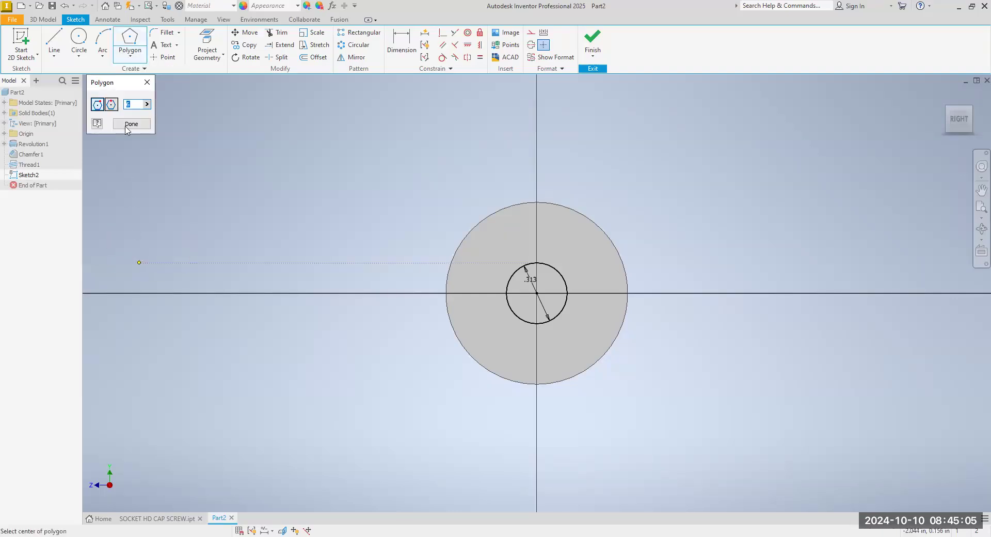
{"action": "left_click", "coordinate": [111, 105]}
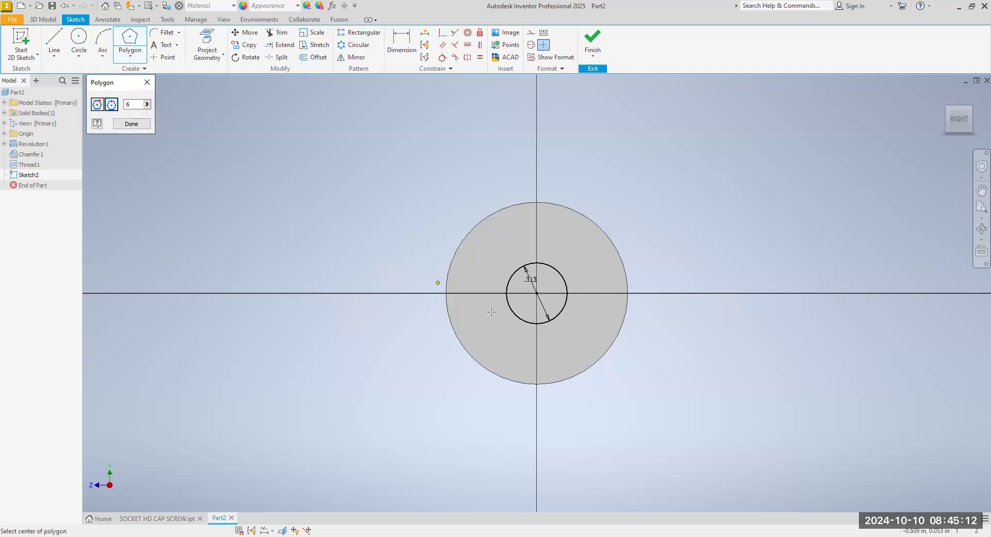
{"action": "left_click", "coordinate": [538, 279]}
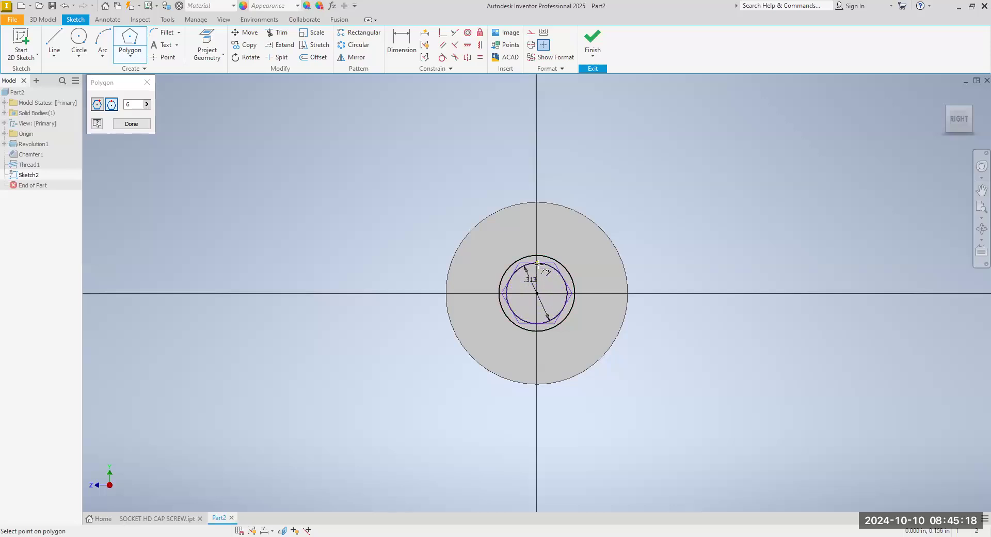
{"action": "left_click", "coordinate": [538, 264]}
{"action": "right_click", "coordinate": [389, 199]}
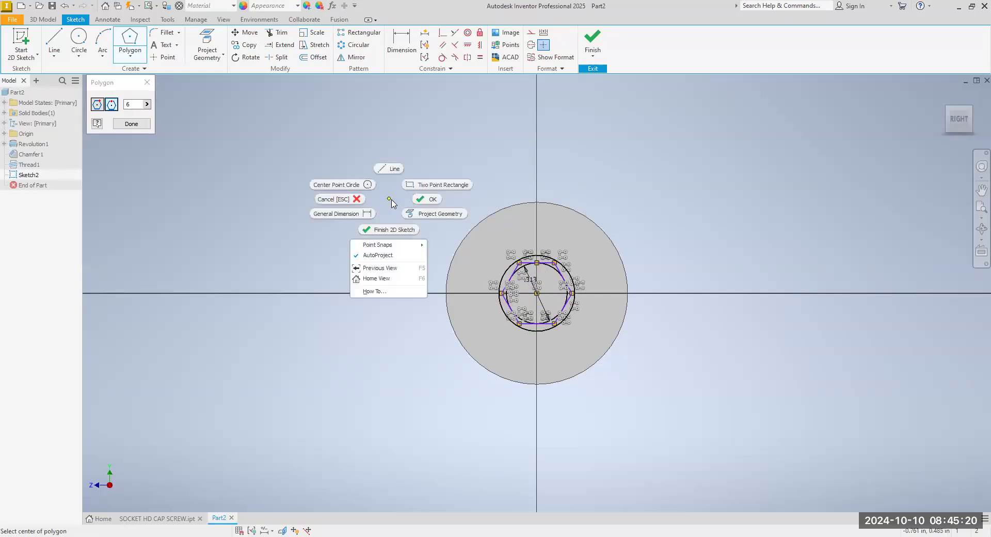
{"action": "left_click", "coordinate": [441, 210]}
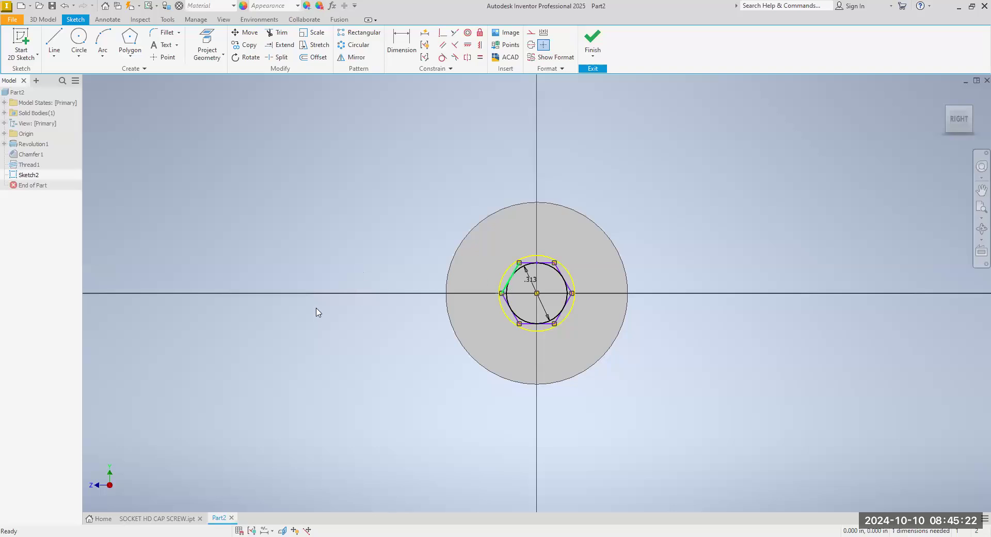
{"action": "scroll", "coordinate": [480, 318], "scroll_direction": "down", "scroll_amount": 5}
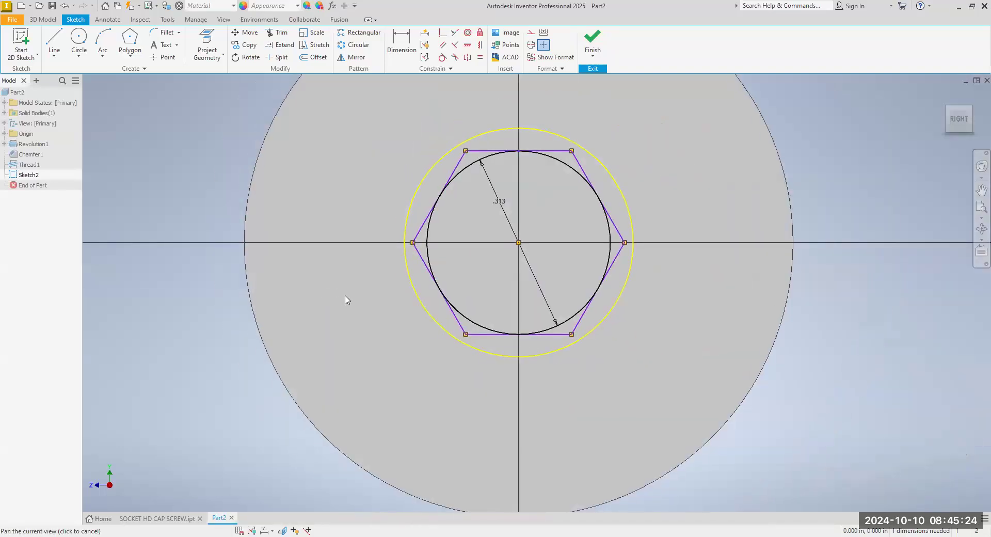
{"action": "left_click", "coordinate": [64, 5]}
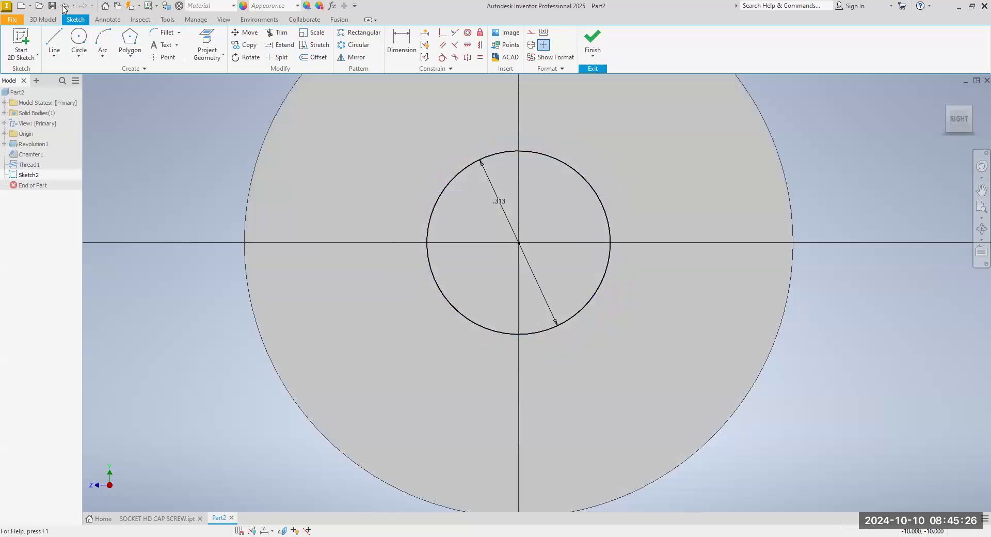
- Draw a circumscribed six-sided polygon centered on the 5/16 in circle, with its flats tangent to the circle
{"action": "scroll", "coordinate": [207, 260], "scroll_direction": "up", "scroll_amount": 2}
{"action": "mouse_move", "coordinate": [223, 245]}
{"action": "middle_mouse_down"}
{"action": "mouse_move", "coordinate": [333, 311]}
{"action": "mouse_move", "coordinate": [385, 273]}
{"action": "middle_mouse_up"}
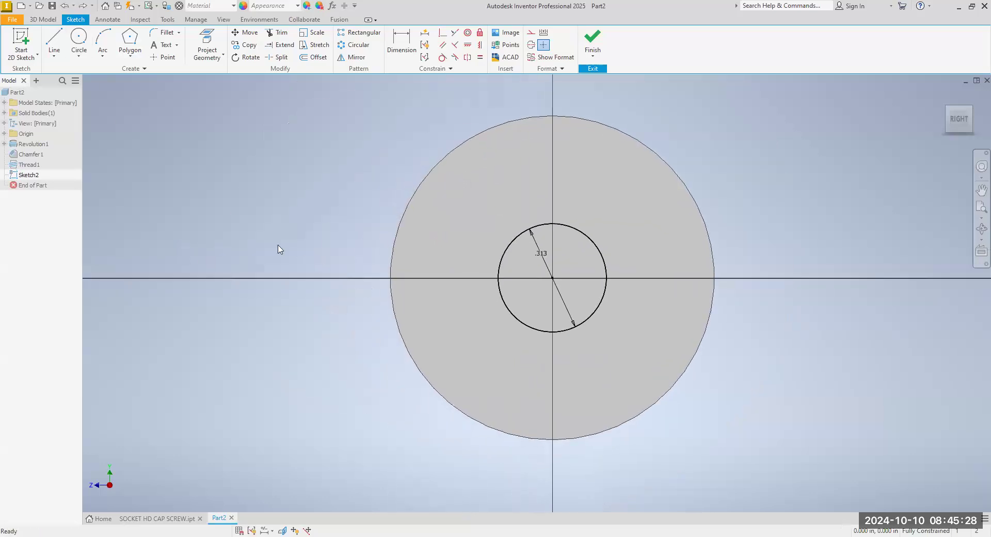
{"action": "left_click", "coordinate": [129, 56]}
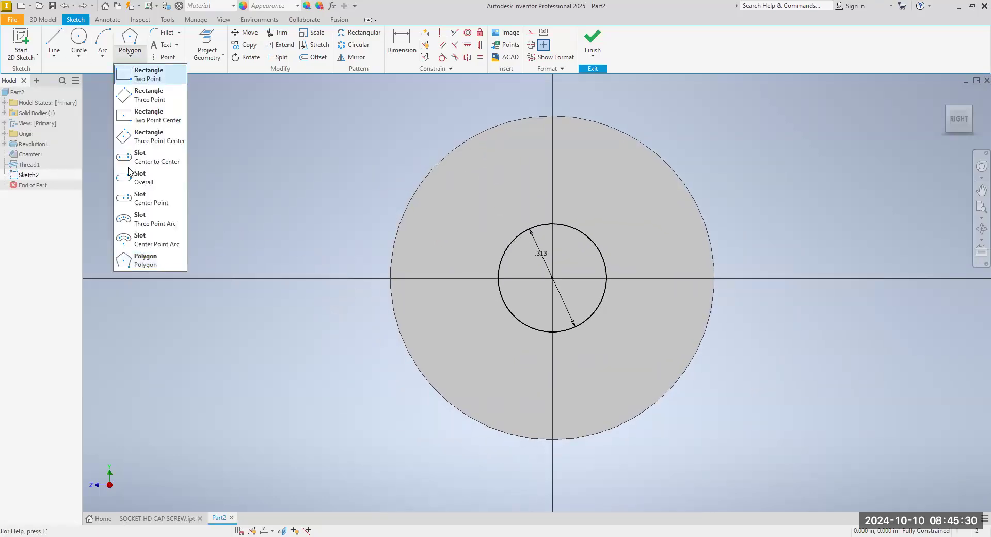
{"action": "left_click", "coordinate": [150, 260]}
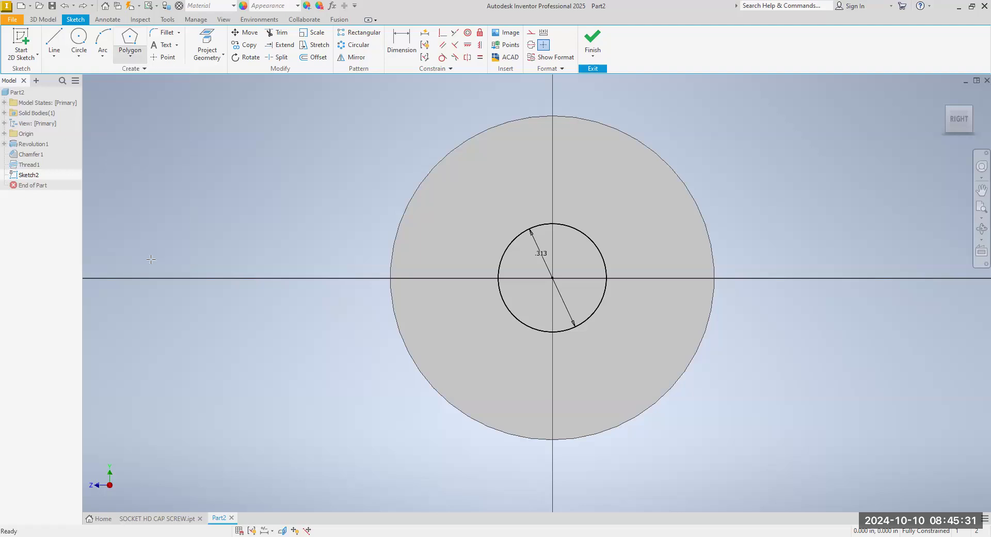
{"action": "left_click", "coordinate": [552, 278]}
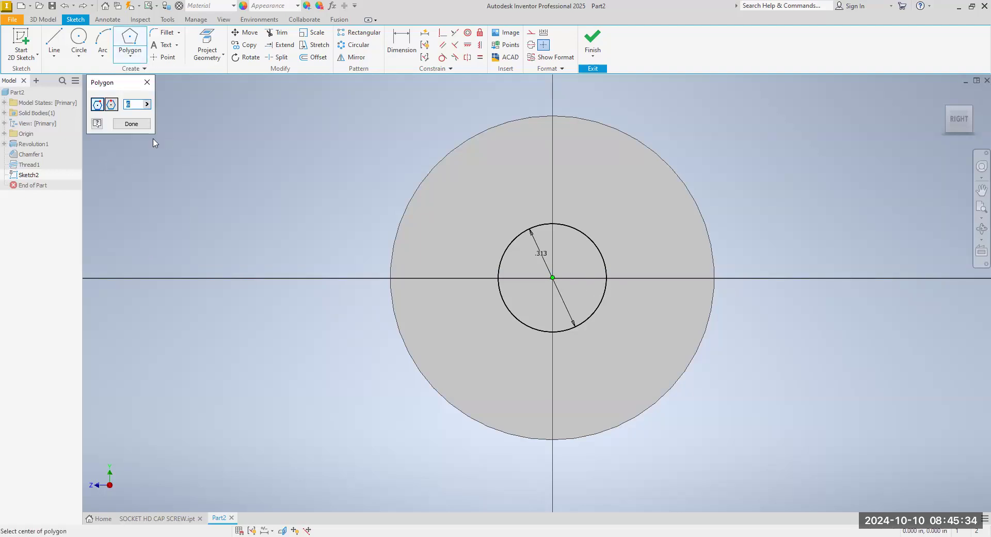
{"action": "left_click", "coordinate": [111, 106]}
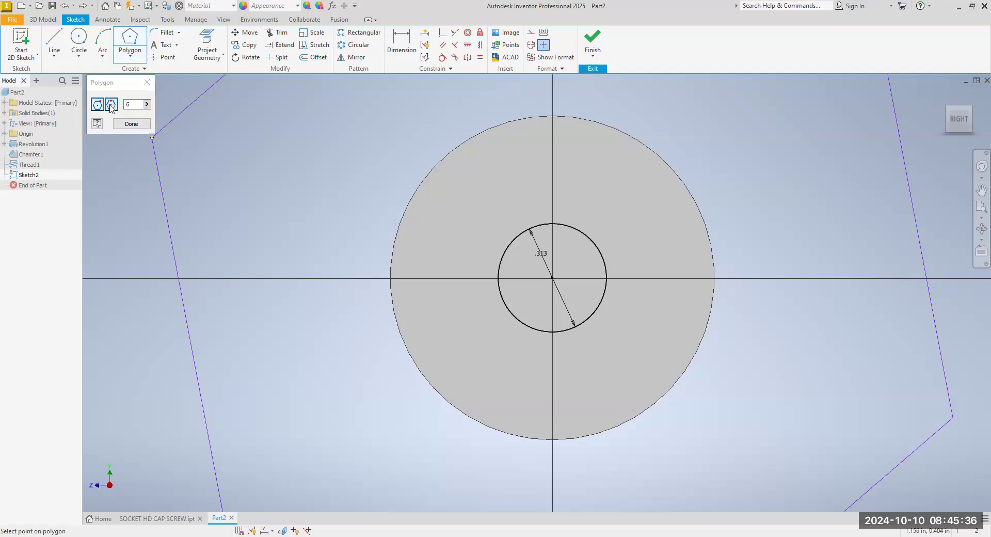
{"action": "left_click", "coordinate": [553, 223]}
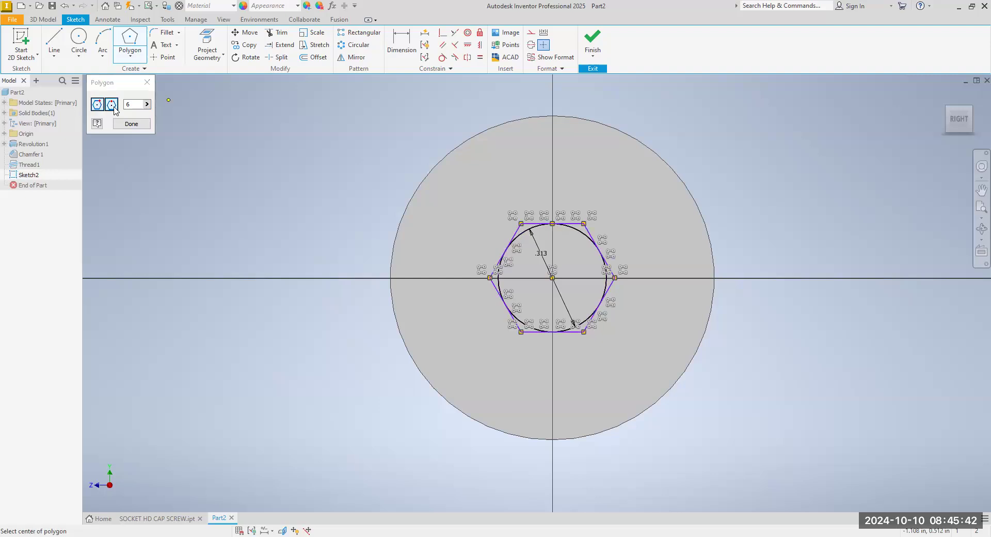
{"action": "right_click", "coordinate": [239, 149]}
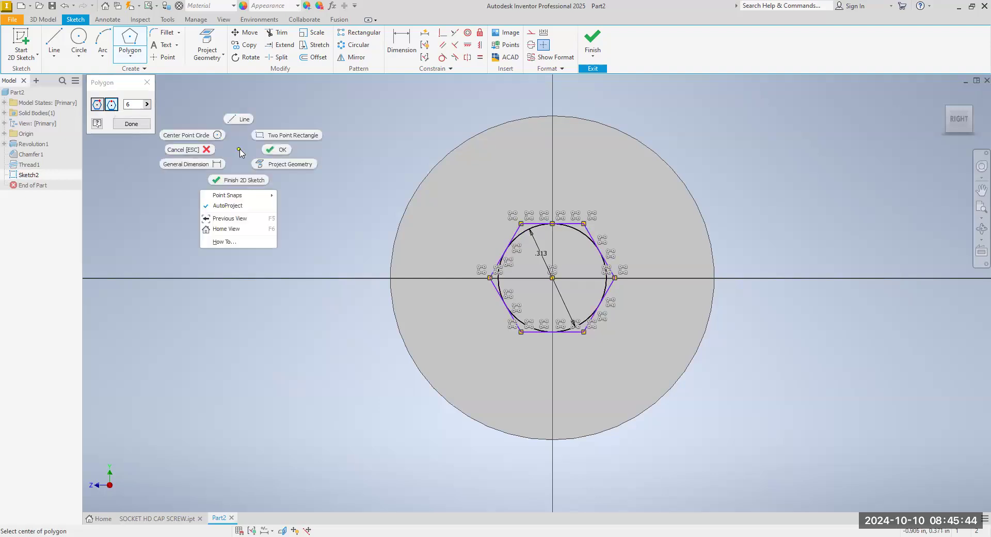
{"action": "left_click", "coordinate": [273, 151]}
- Delete the 5/16 in circle inside the hexagon
{"action": "scroll", "coordinate": [514, 280], "scroll_direction": "up", "scroll_amount": 3}
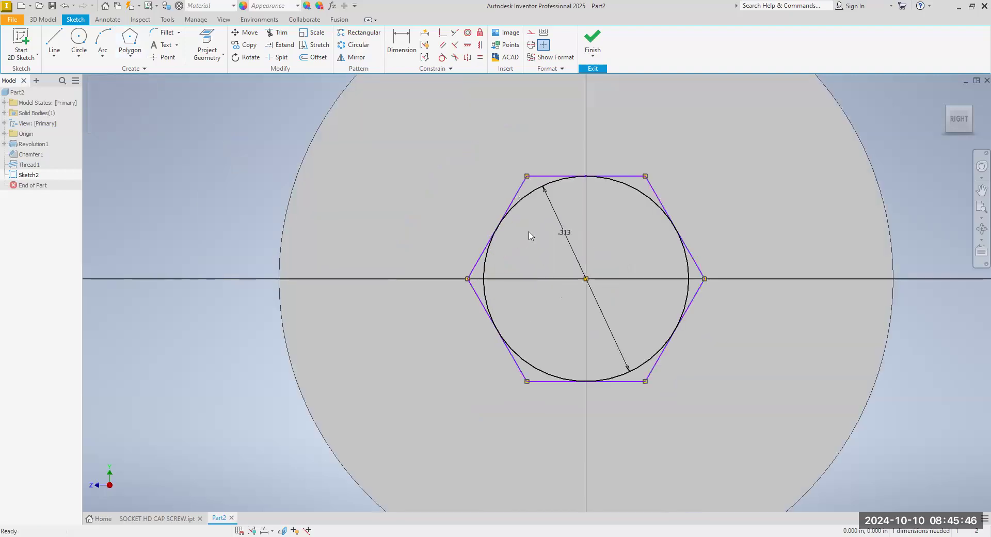
{"action": "right_click", "coordinate": [526, 203]}
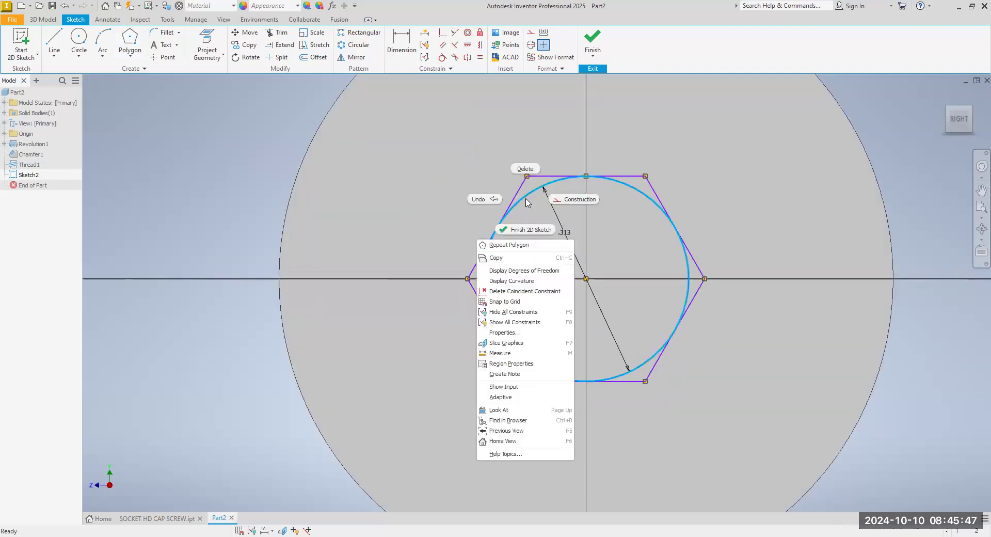
{"action": "left_click", "coordinate": [525, 169]}
- Finish the hexagon sketch on the screw head's end face
{"action": "scroll", "coordinate": [514, 242], "scroll_direction": "down", "scroll_amount": 5}
{"action": "left_click_drag", "start_coordinate": [494, 231], "coordinate": [466, 211]}
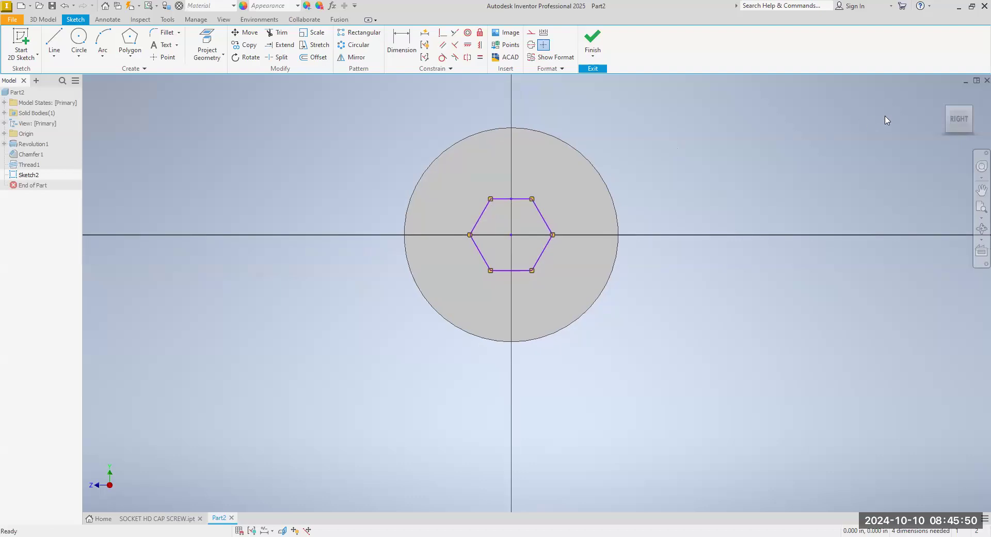
{"action": "left_click", "coordinate": [952, 113]}
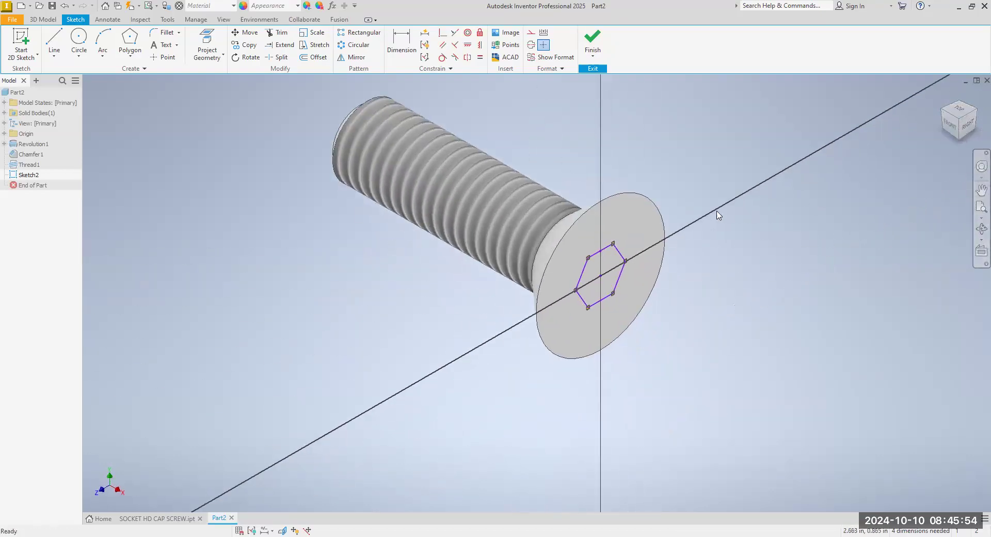
{"action": "left_click", "coordinate": [592, 45]}
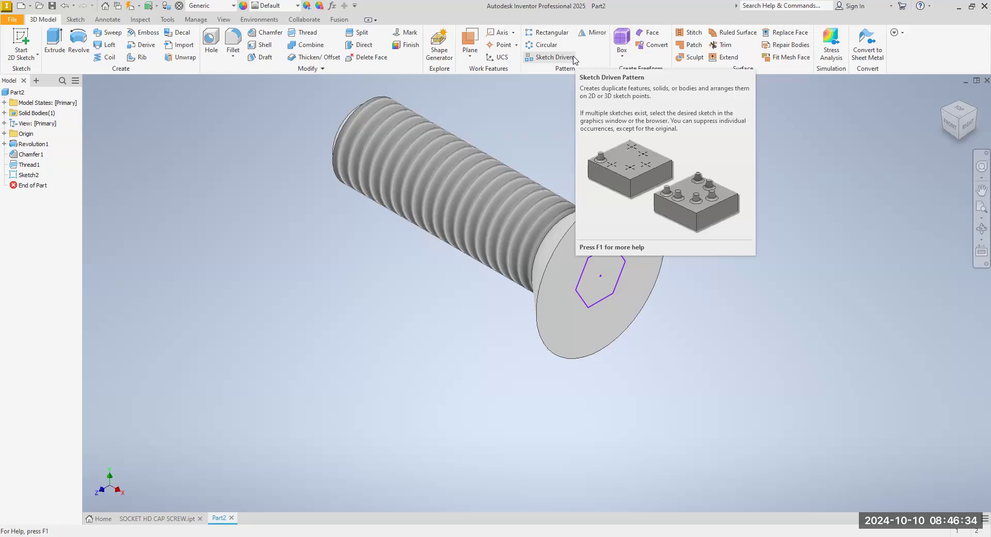
- Extrude the hexagon 0.172 in into the screw head as a cut to form the socket
{"action": "left_click", "coordinate": [51, 43]}
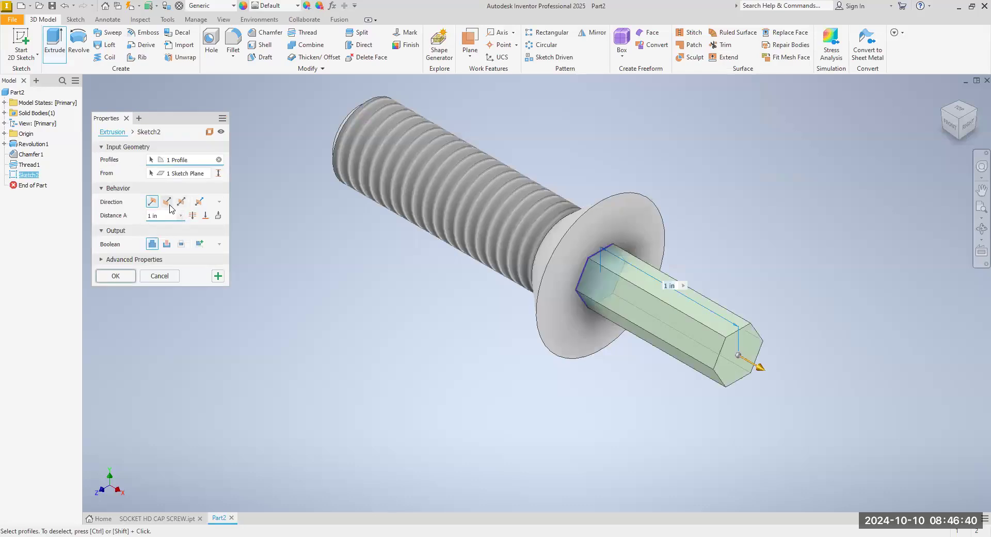
{"action": "left_click", "coordinate": [169, 205]}
{"action": "left_click_drag", "start_coordinate": [162, 219], "coordinate": [139, 199]}
{"action": "type", "text": "."}
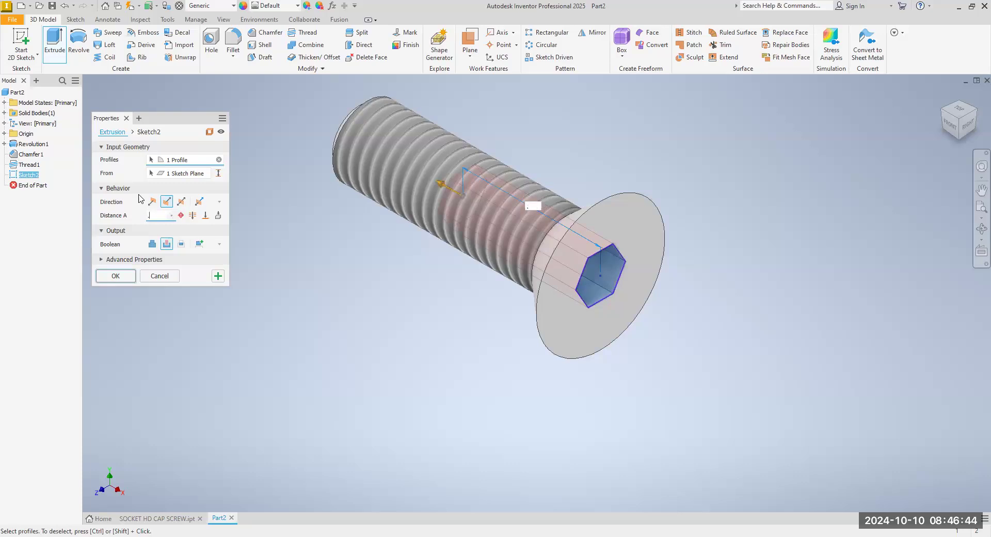
{"action": "type", "text": "17"}
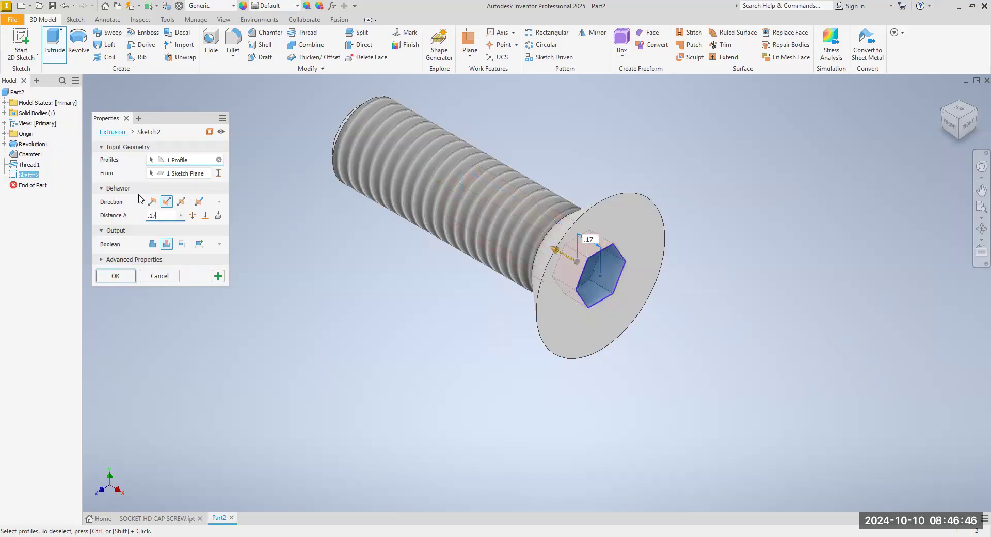
{"action": "type", "text": "2"}
{"action": "scroll", "coordinate": [615, 290], "scroll_direction": "up", "scroll_amount": 2}
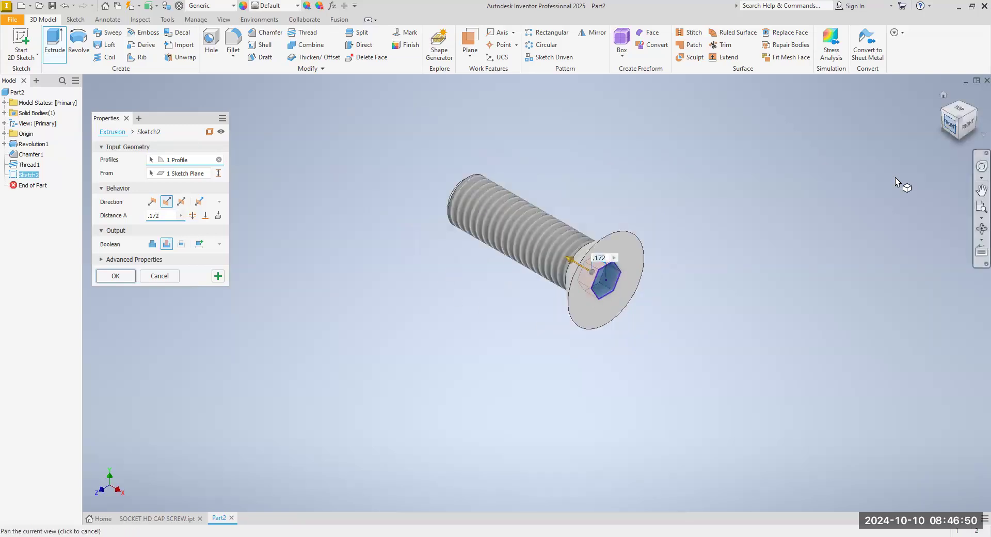
{"action": "left_click", "coordinate": [952, 127]}
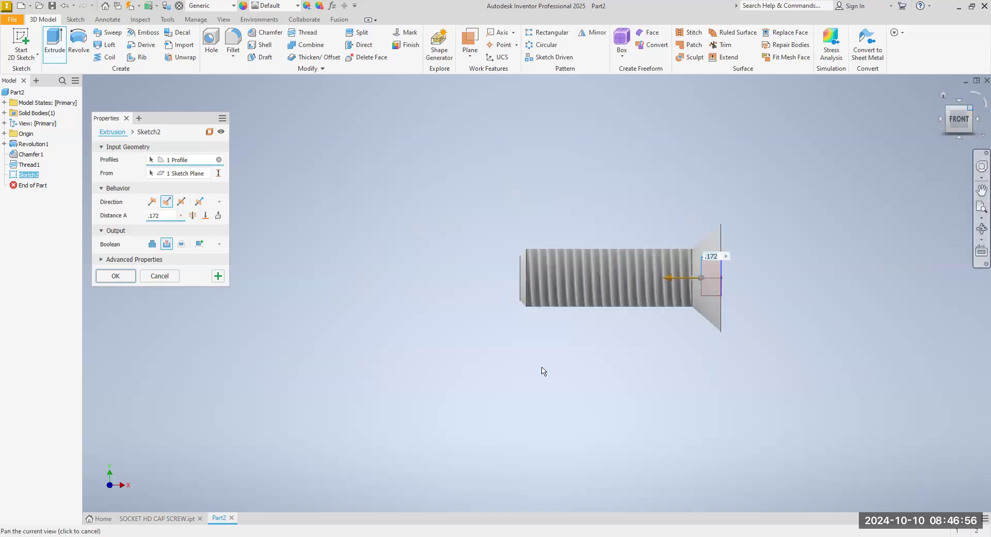
{"action": "key", "text": "F6"}
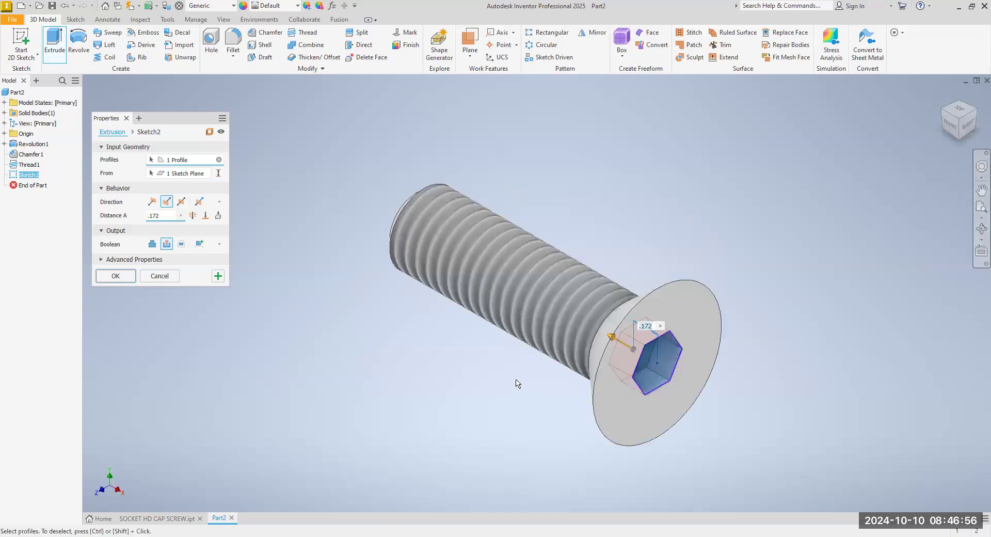
{"action": "left_click", "coordinate": [115, 276]}
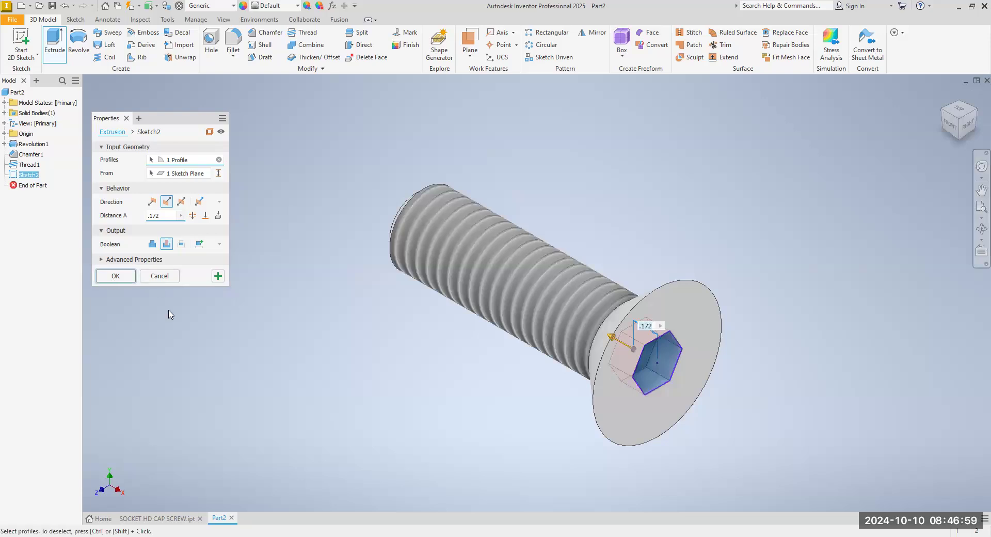
- Save the part in the Documents folder under the name FLAT HD SCREW
{"action": "left_click", "coordinate": [955, 125]}
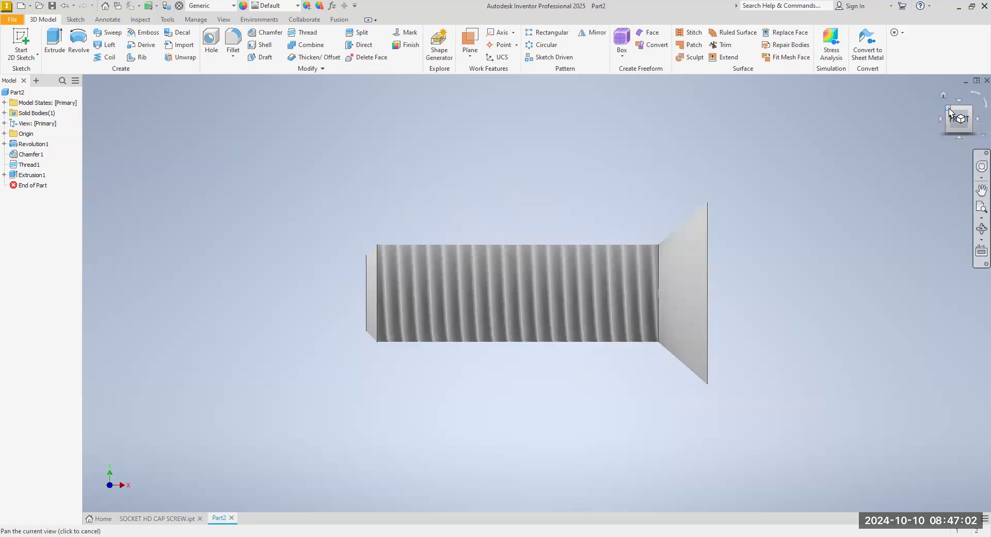
{"action": "left_click", "coordinate": [952, 111]}
{"action": "left_click", "coordinate": [966, 120]}
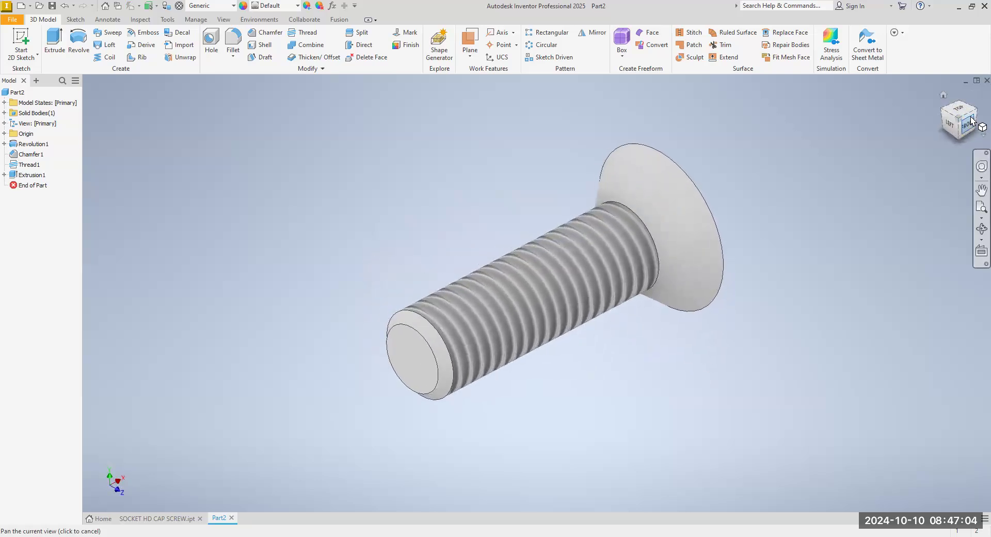
{"action": "left_click", "coordinate": [973, 109]}
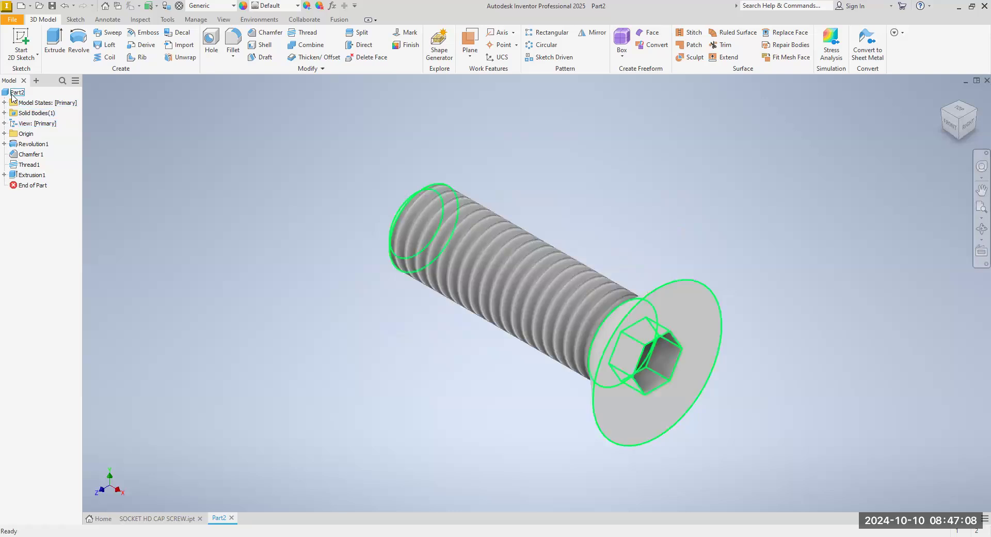
{"action": "left_click", "coordinate": [19, 21]}
{"action": "mouse_move", "coordinate": [39, 132]}
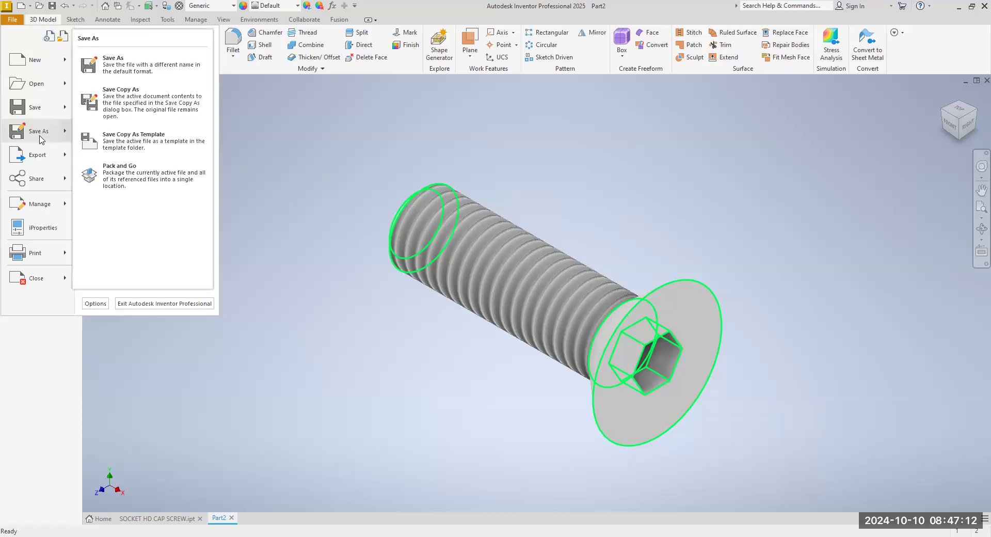
{"action": "type", "text": "F"}
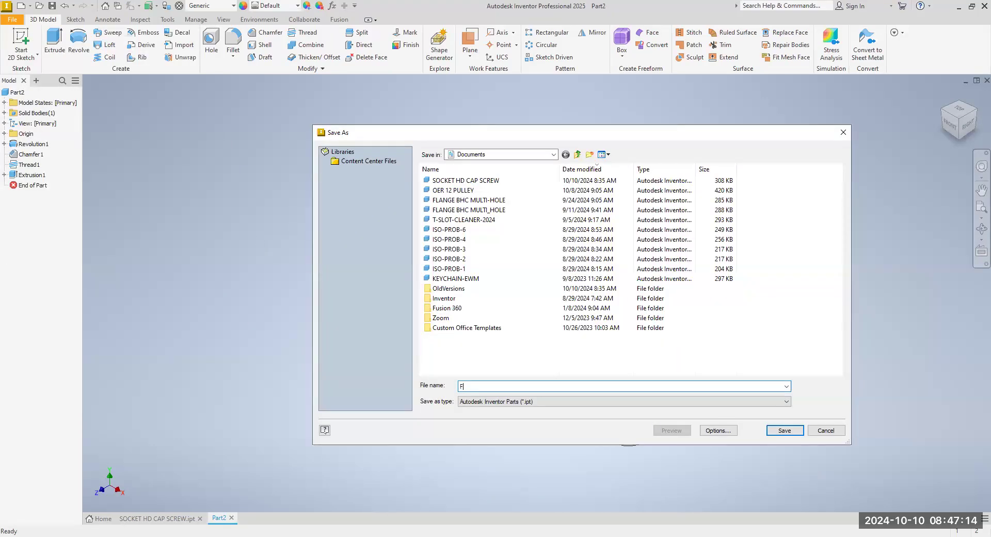
{"action": "type", "text": "LAT HD SCREW"}
{"action": "left_click", "coordinate": [791, 433]}
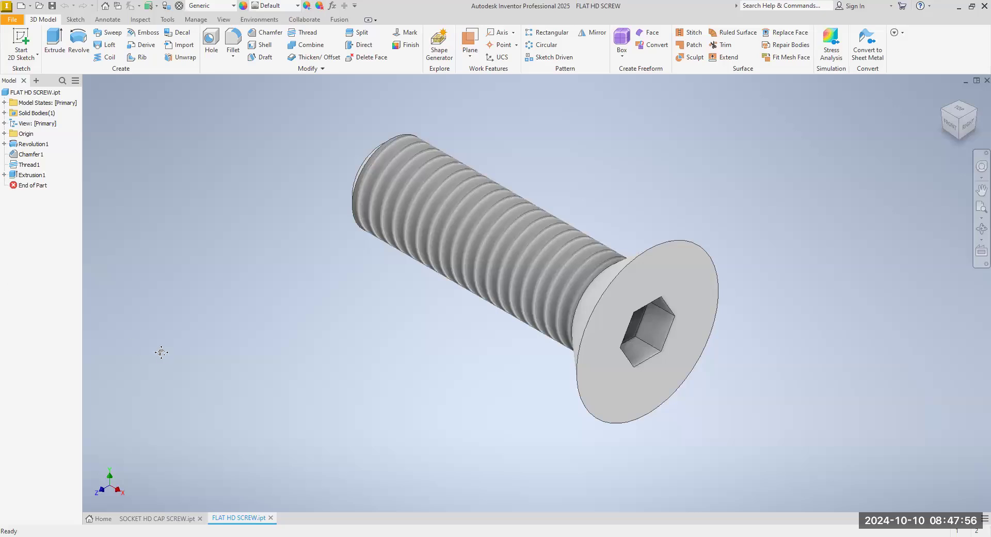
- Assign the material Steel, Alloy to the flat head screw in its iProperties
{"action": "middle_click_drag", "start_coordinate": [160, 349], "coordinate": [97, 378]}
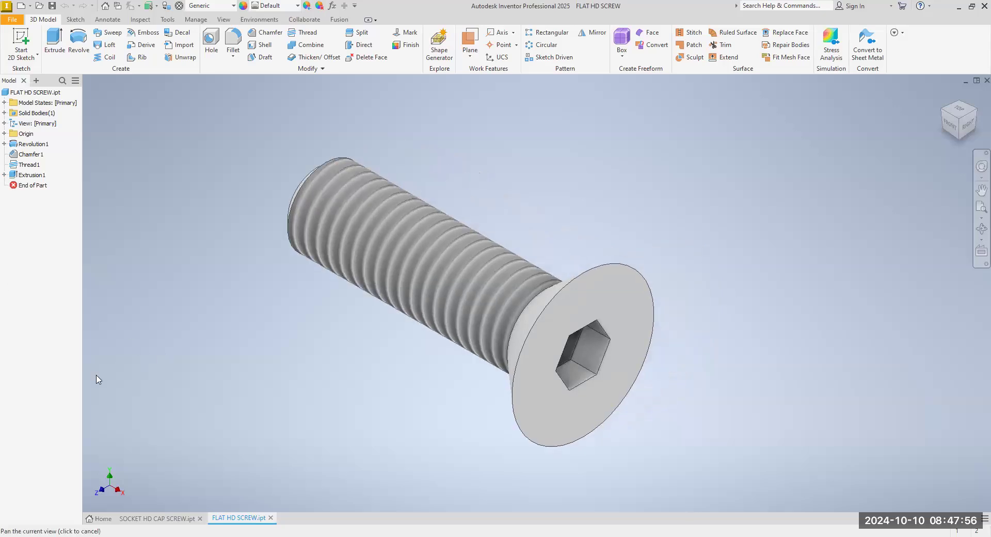
{"action": "right_click", "coordinate": [28, 94]}
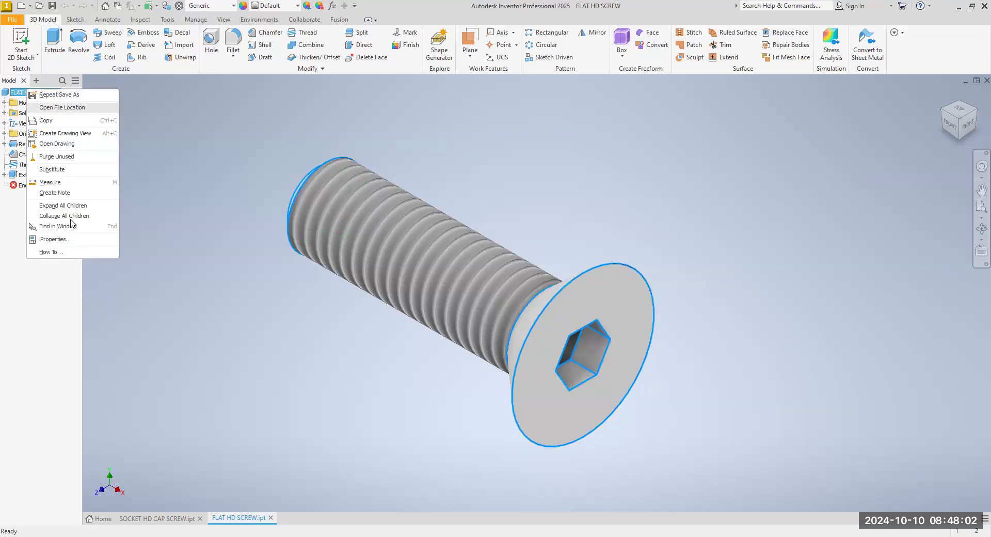
{"action": "left_click", "coordinate": [77, 242]}
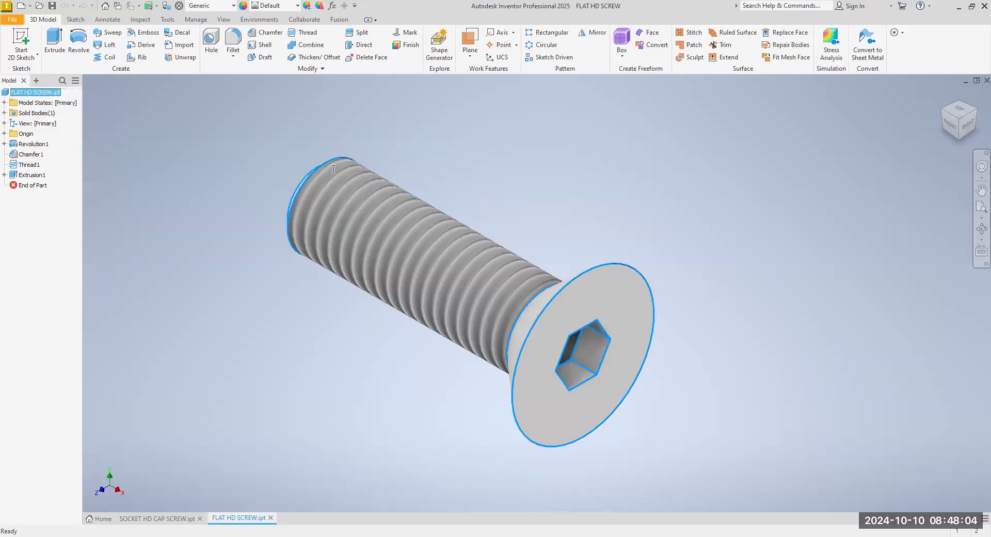
{"action": "left_click", "coordinate": [331, 153]}
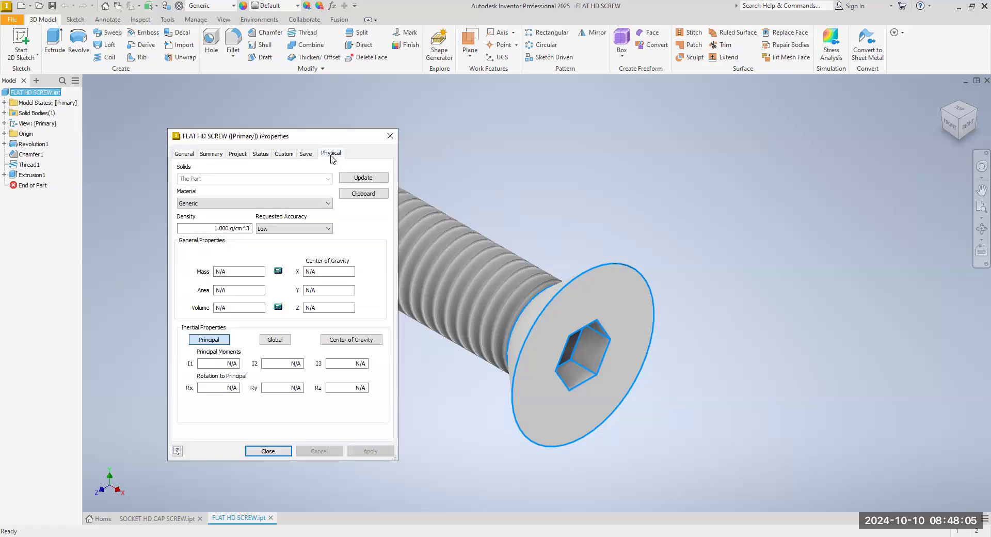
{"action": "left_click", "coordinate": [327, 204]}
{"action": "left_click_drag", "start_coordinate": [329, 264], "coordinate": [333, 353]}
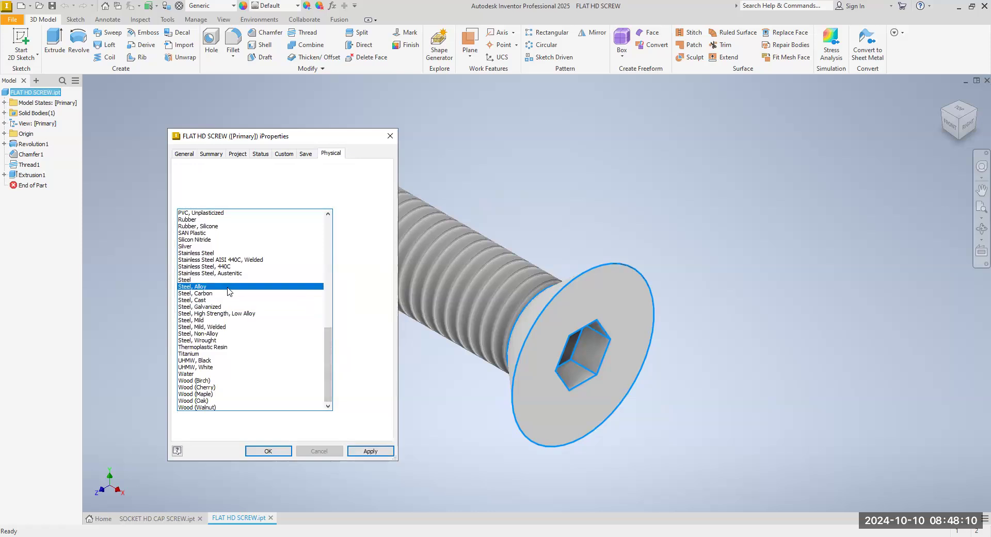
{"action": "left_click", "coordinate": [227, 287]}
{"action": "left_click", "coordinate": [371, 451]}
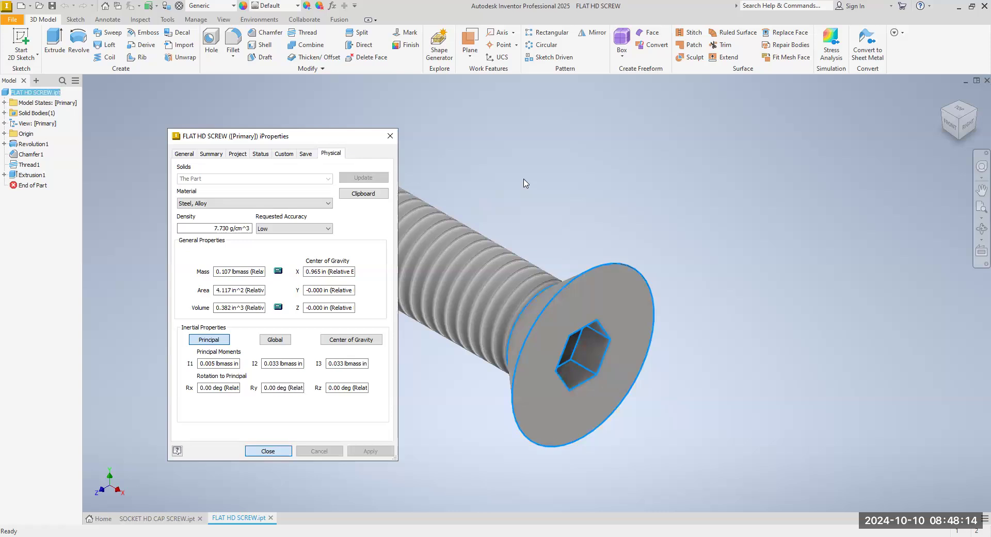
{"action": "key", "text": "Escape"}
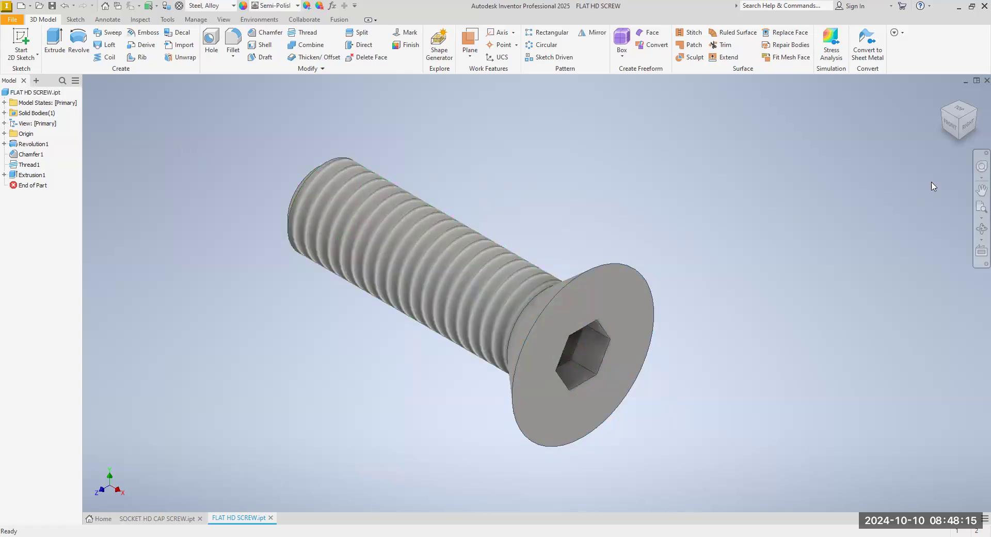
{"action": "left_click", "coordinate": [952, 127]}
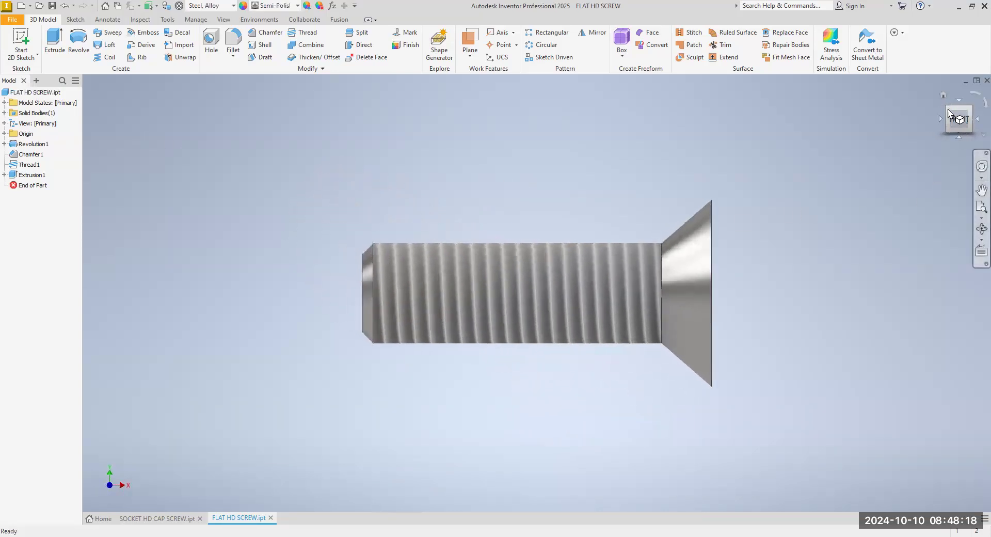
{"action": "left_click", "coordinate": [947, 107]}
{"action": "left_click", "coordinate": [968, 126]}
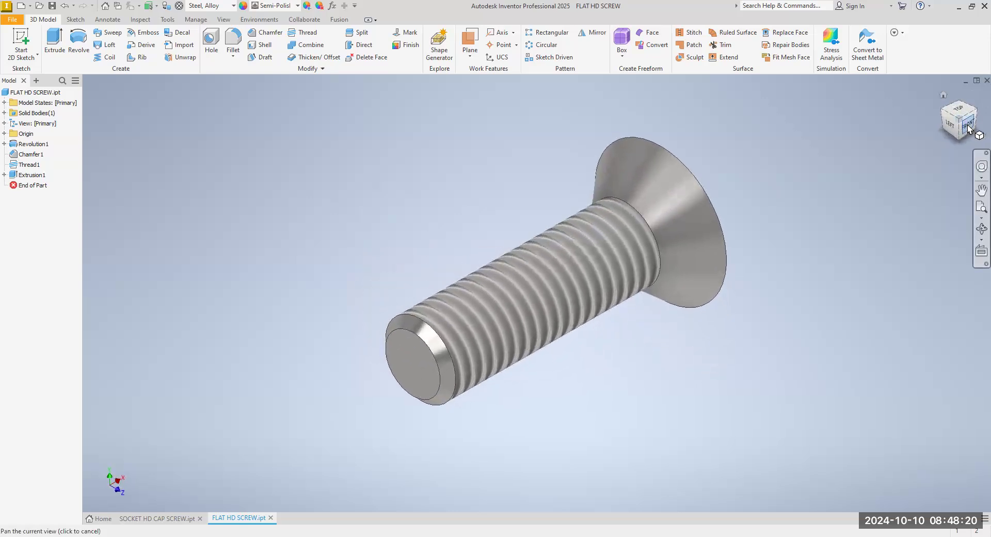
{"action": "left_click", "coordinate": [972, 108]}
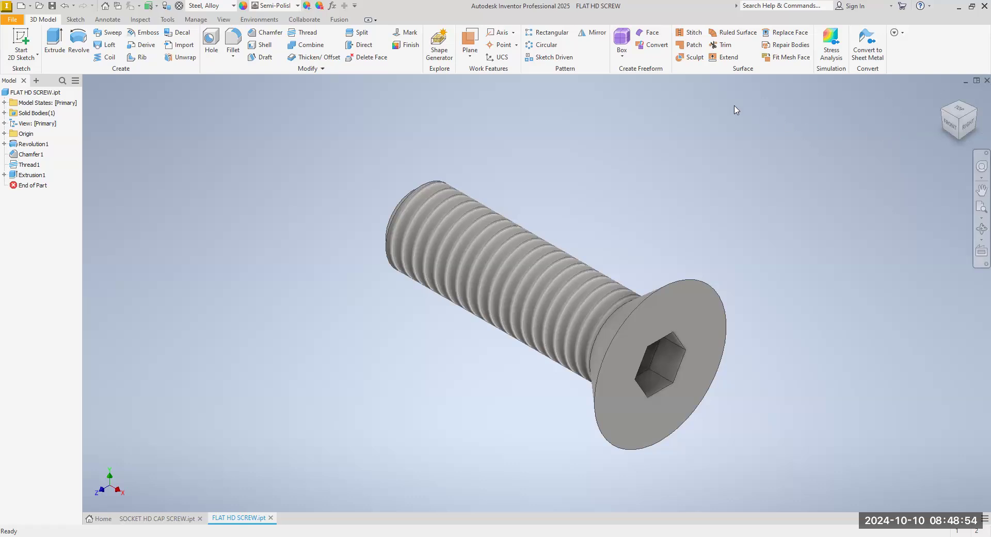
{"action": "left_click", "coordinate": [19, 55]}
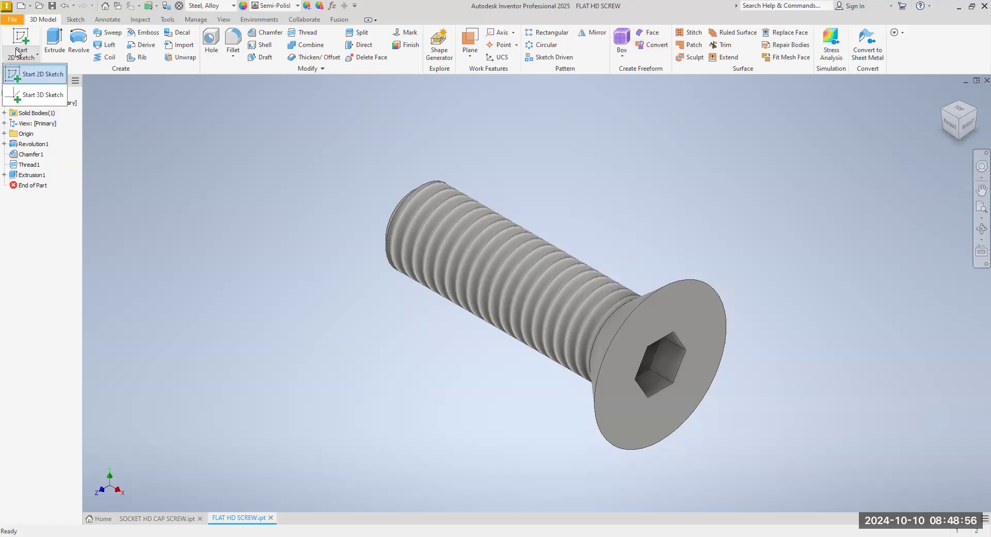
{"action": "left_click", "coordinate": [27, 77]}
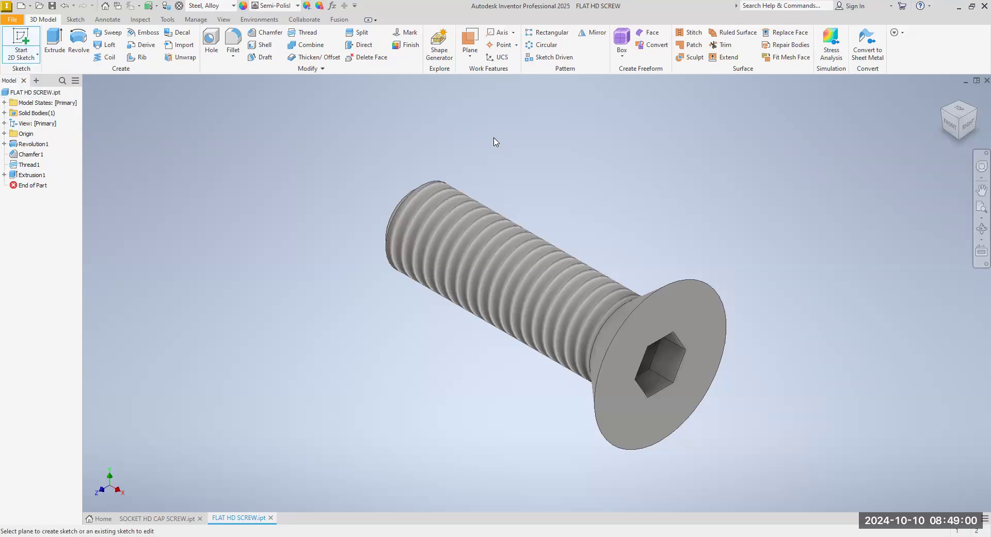
{"action": "key", "text": "Escape"}
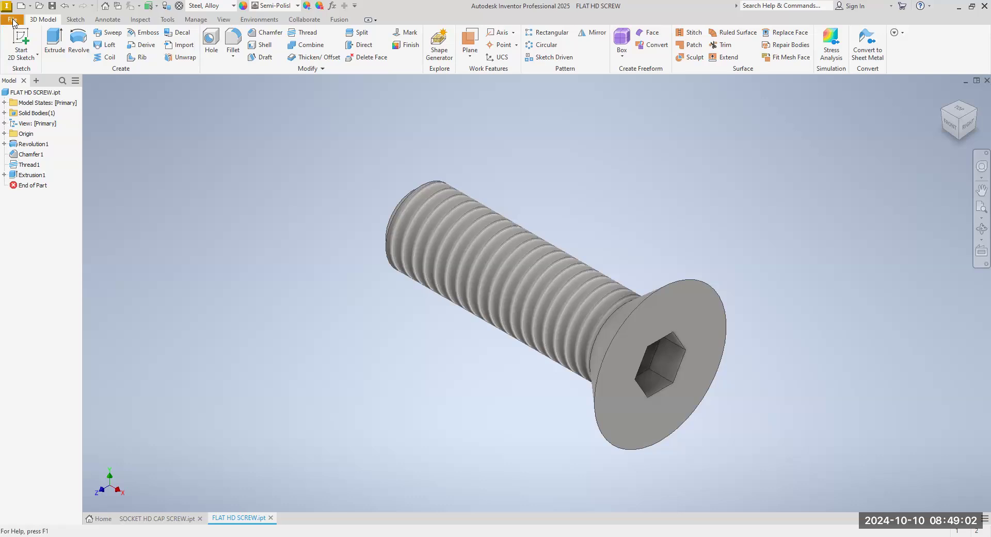
- Create a new part from the Standard (in).ipt template and start a 2D sketch on the front (XY) plane
{"action": "left_click", "coordinate": [13, 20]}
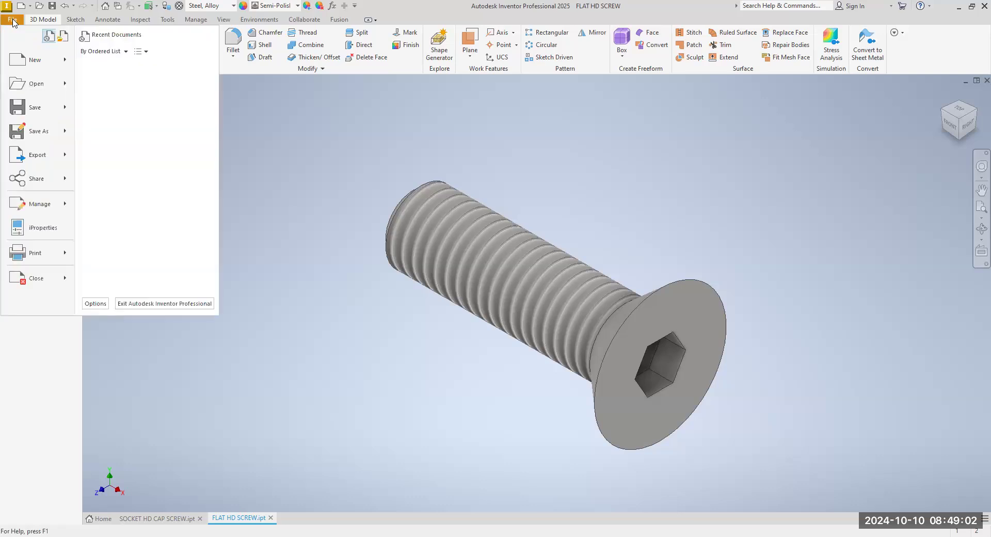
{"action": "left_click", "coordinate": [33, 60]}
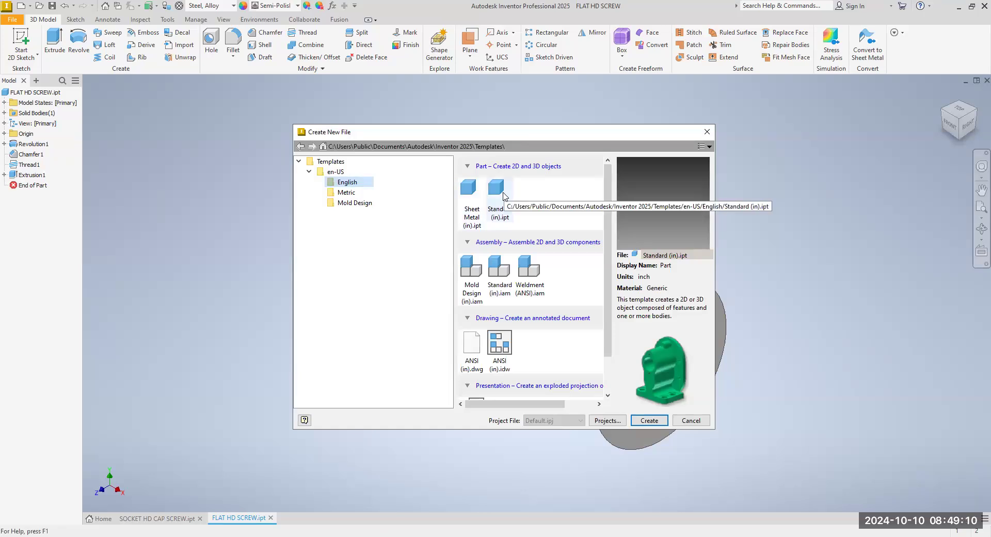
{"action": "left_click", "coordinate": [653, 423]}
{"action": "left_click", "coordinate": [28, 55]}
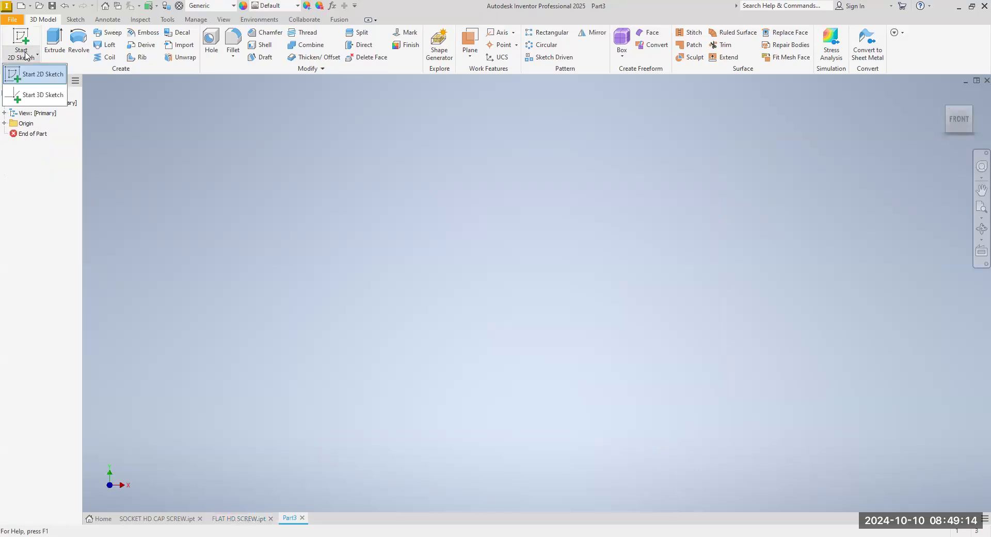
{"action": "left_click", "coordinate": [36, 78]}
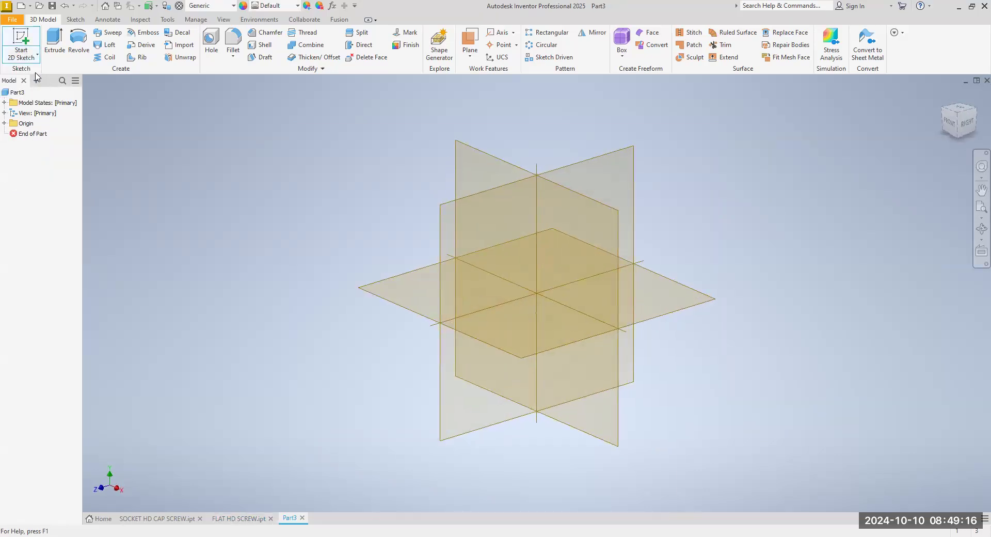
{"action": "left_click", "coordinate": [483, 173]}
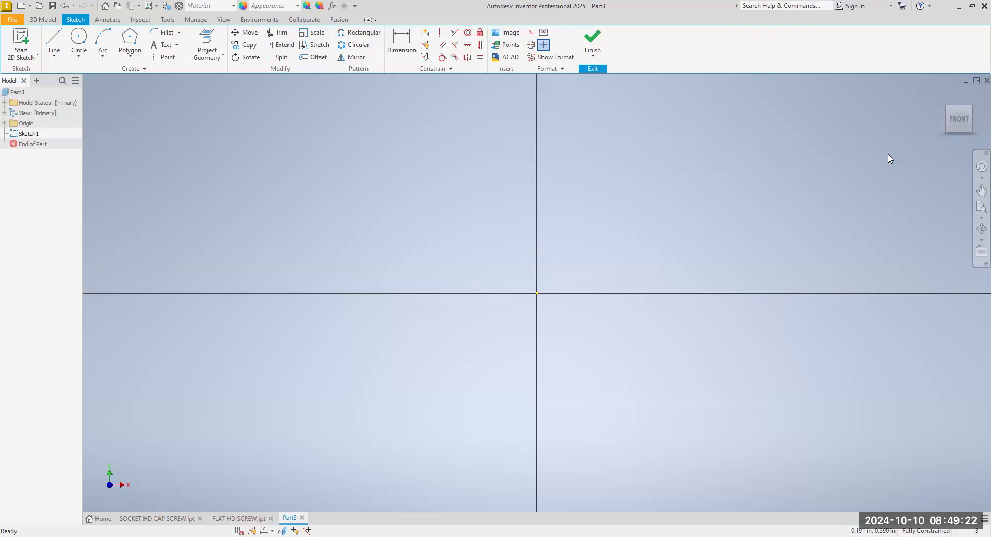
- Sketch a 0.5 in diameter circle centred on the origin
{"action": "mouse_move", "coordinate": [949, 111]}
{"action": "left_click", "coordinate": [80, 56]}
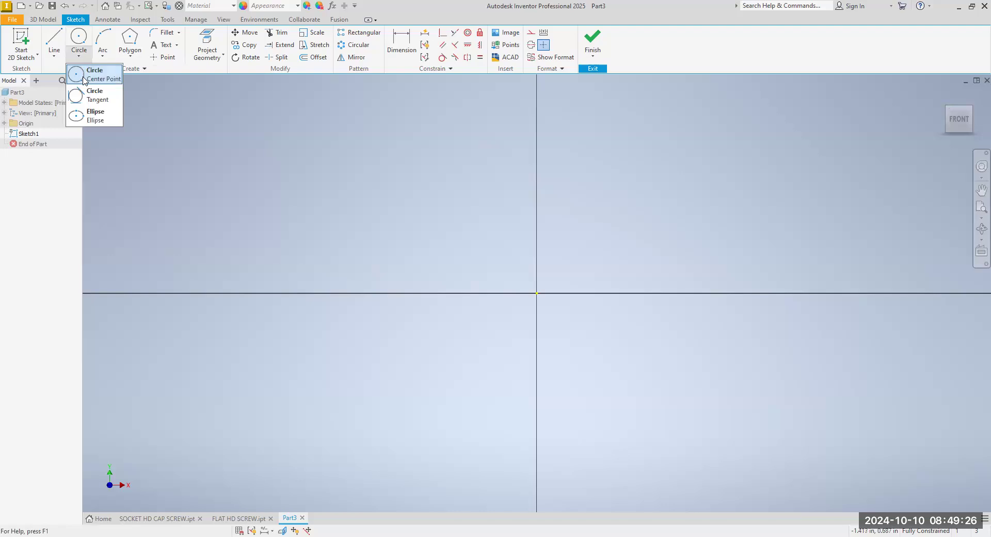
{"action": "left_click", "coordinate": [93, 74]}
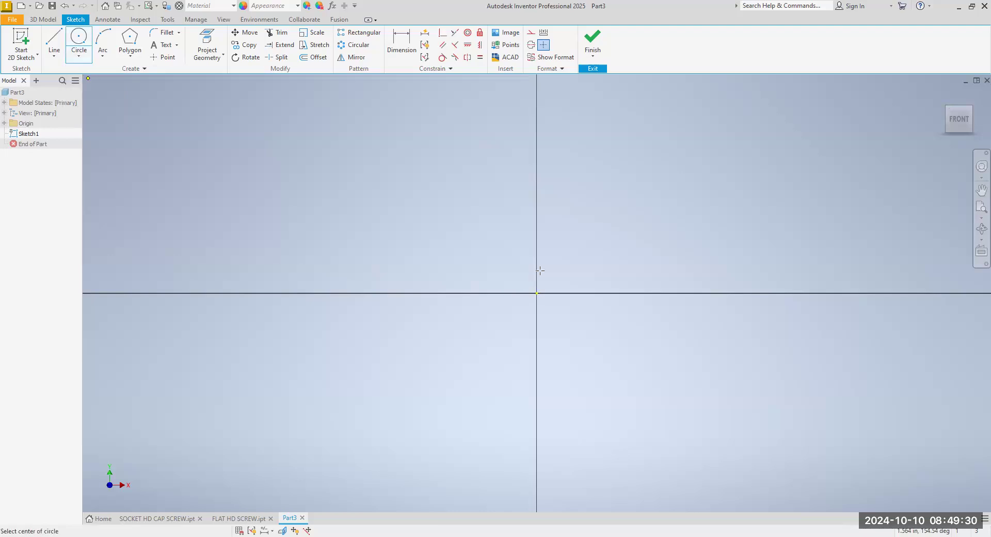
{"action": "left_click", "coordinate": [537, 293]}
{"action": "type", "text": ".5"}
{"action": "key", "text": "Return"}
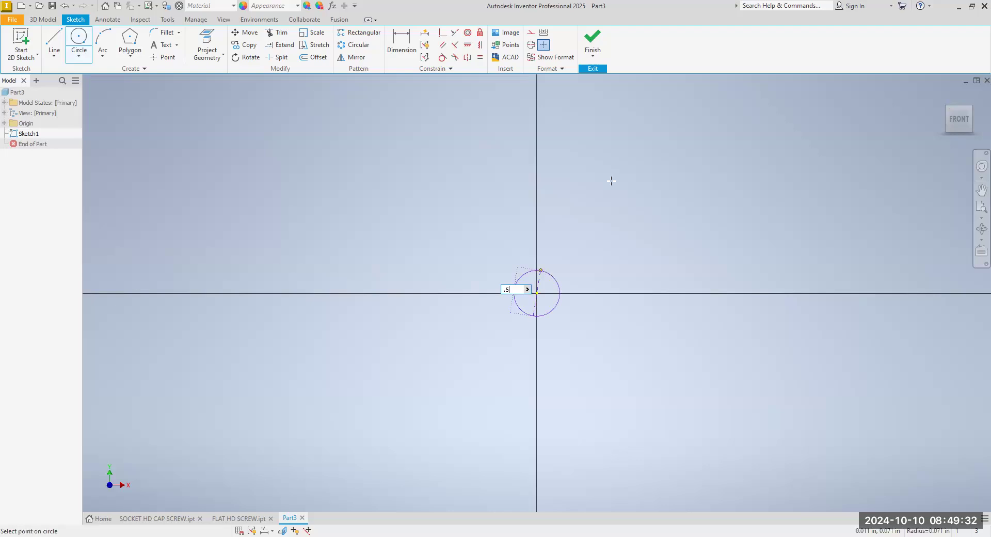
{"action": "right_click", "coordinate": [617, 169]}
{"action": "left_click", "coordinate": [652, 172]}
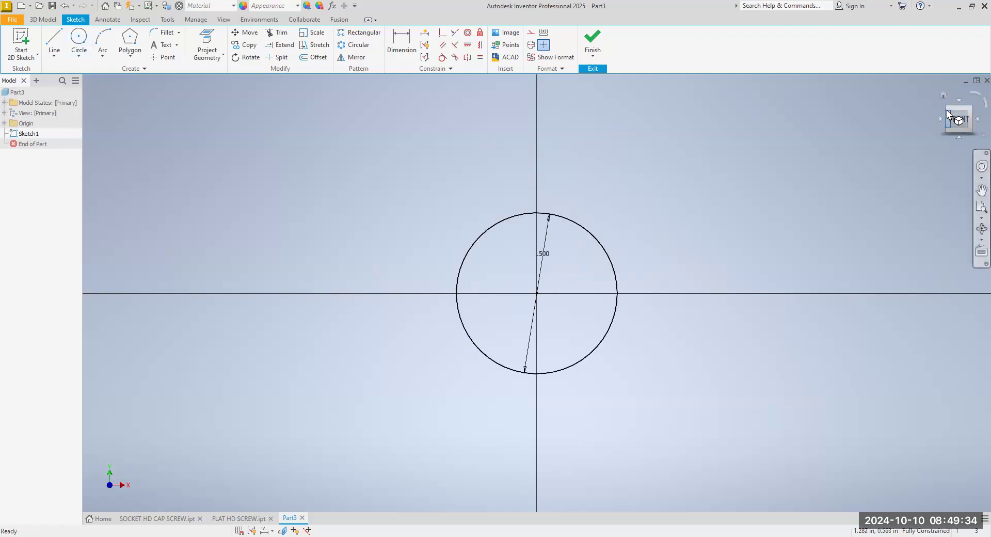
- Finish the sketch and extrude the circle 1.75 in in the flipped direction, behind the sketch plane, to form the screw shank
{"action": "left_click", "coordinate": [948, 108]}
{"action": "scroll", "coordinate": [744, 291], "scroll_direction": "down", "scroll_amount": 5}
{"action": "middle_click_drag", "start_coordinate": [748, 301], "coordinate": [540, 287]}
{"action": "scroll", "coordinate": [577, 296], "scroll_direction": "up", "scroll_amount": 4}
{"action": "scroll", "coordinate": [578, 296], "scroll_direction": "down", "scroll_amount": 4}
{"action": "scroll", "coordinate": [578, 296], "scroll_direction": "up", "scroll_amount": 1}
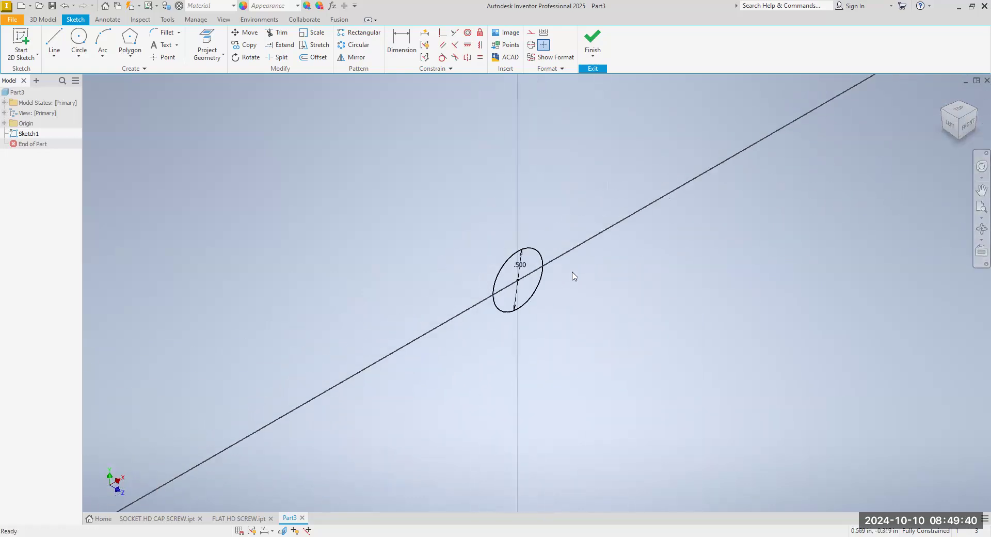
{"action": "left_click", "coordinate": [589, 48]}
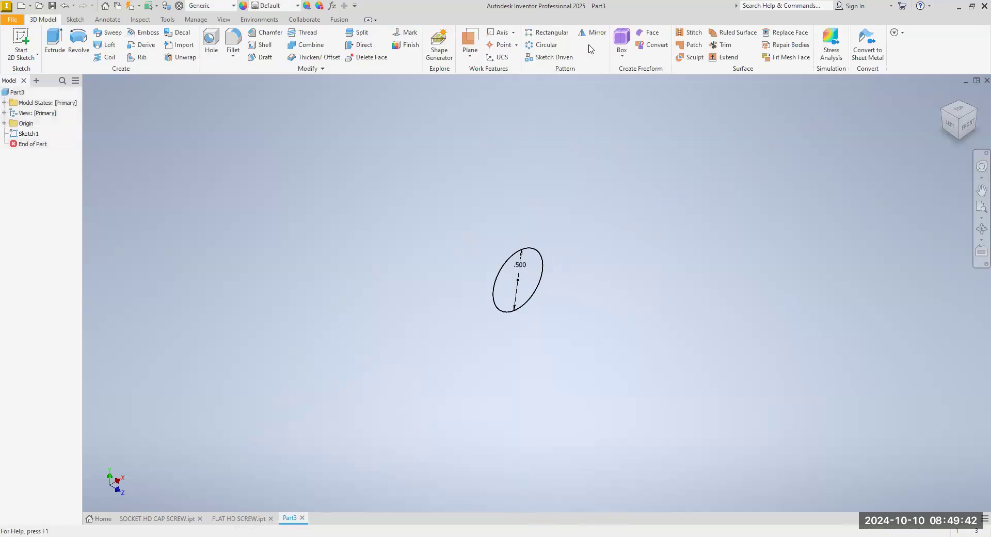
{"action": "left_click", "coordinate": [53, 46]}
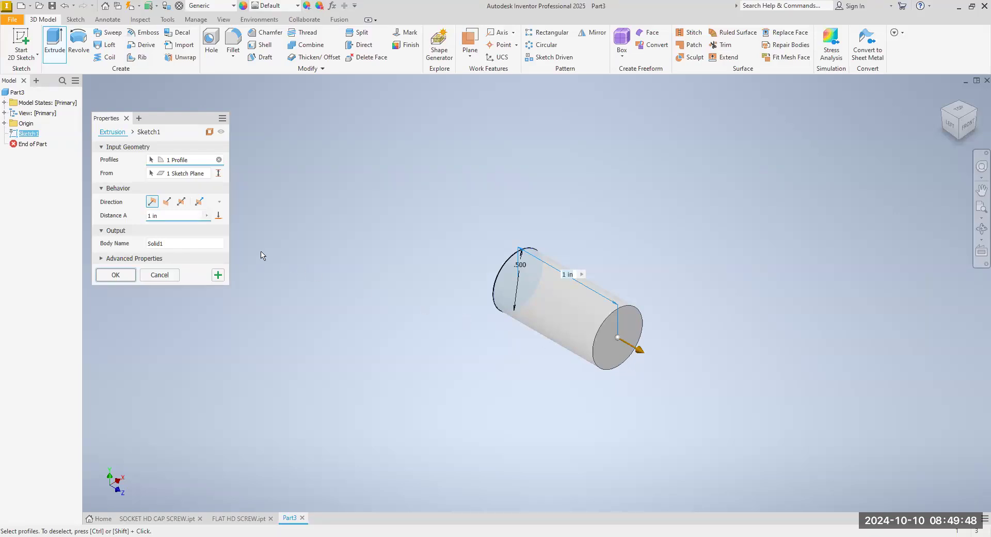
{"action": "left_click", "coordinate": [167, 202]}
{"action": "key", "text": "BackSpace"}
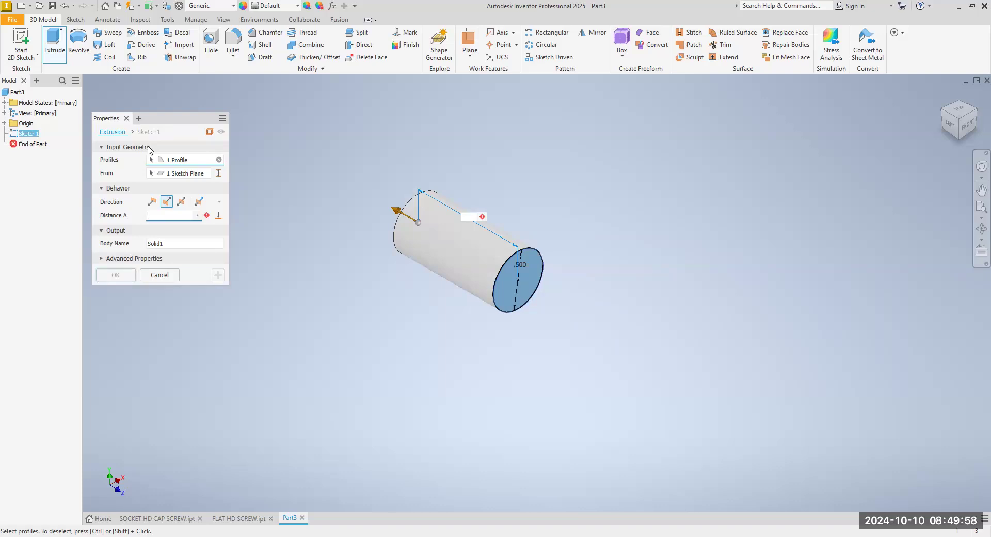
{"action": "type", "text": "1.7"}
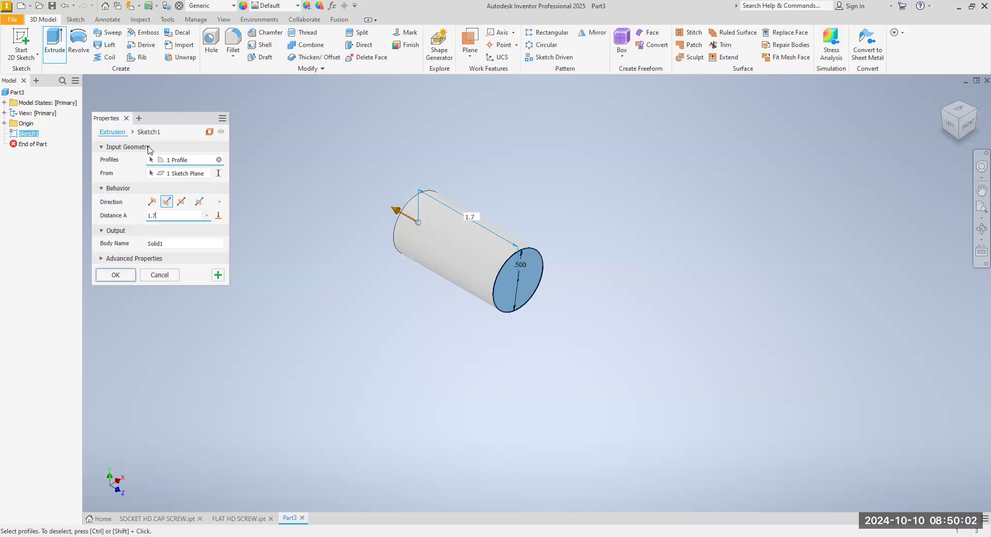
{"action": "type", "text": "5"}
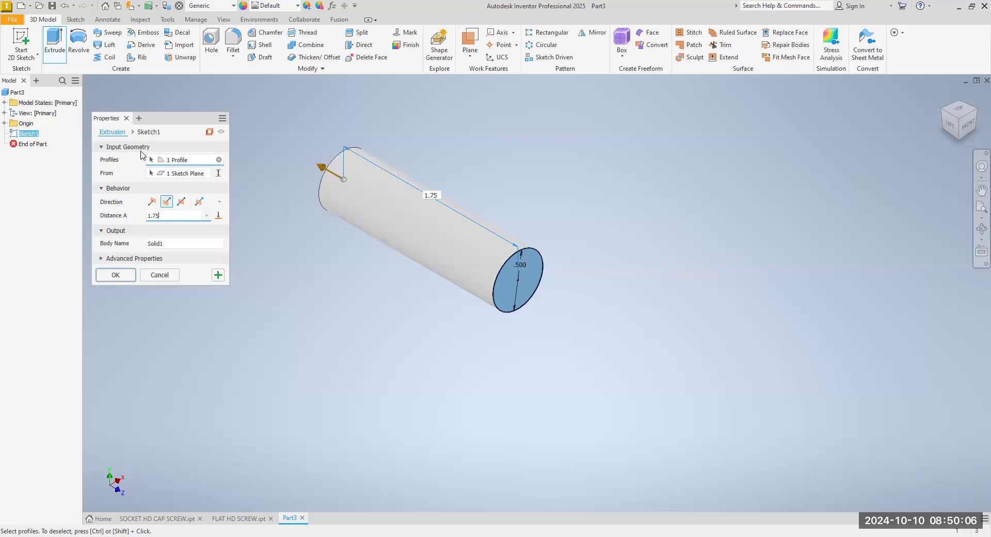
{"action": "left_click", "coordinate": [116, 275]}
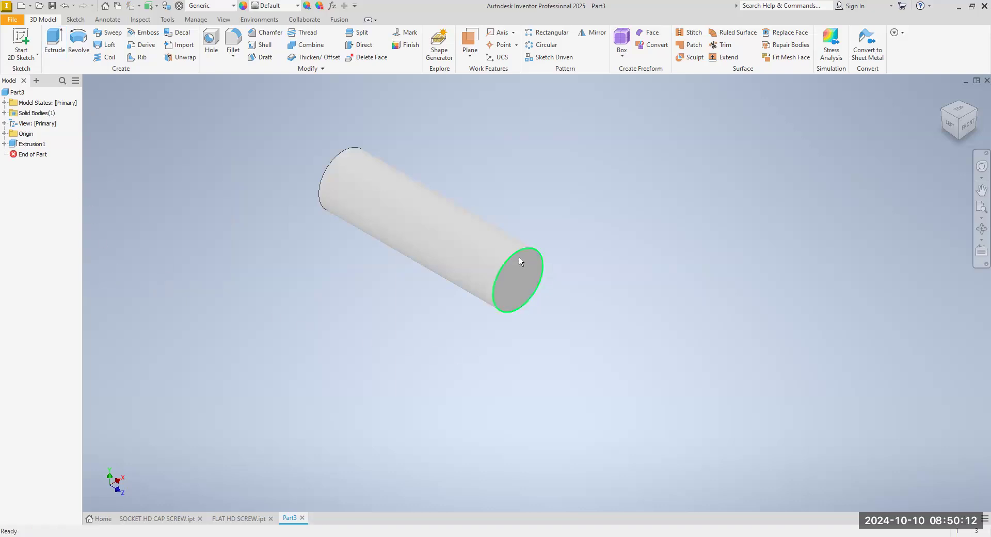
- Start a new 2D sketch on the front end face of the shank
{"action": "left_click", "coordinate": [22, 57]}
{"action": "left_click", "coordinate": [28, 79]}
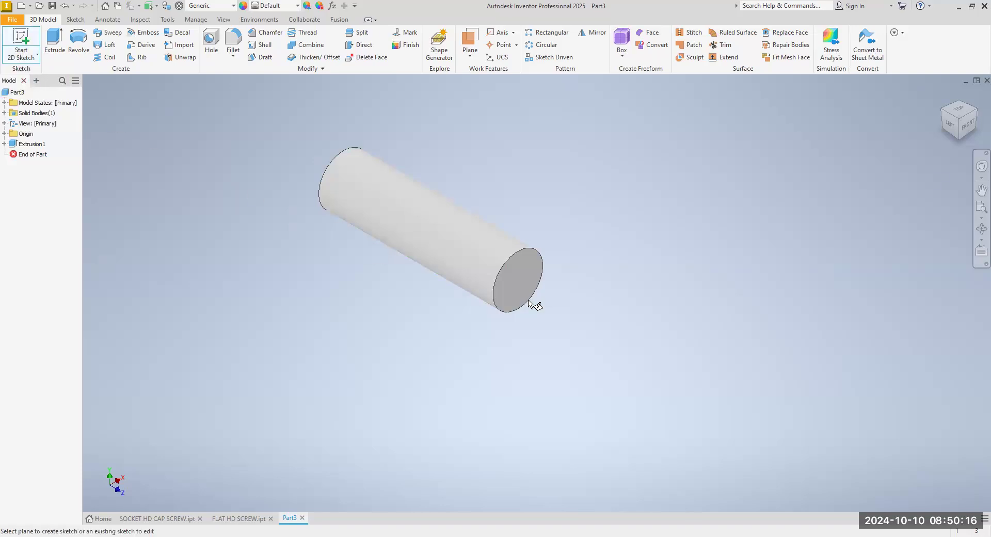
{"action": "left_click", "coordinate": [522, 281]}
{"action": "scroll", "coordinate": [402, 344], "scroll_direction": "down", "scroll_amount": 4}
{"action": "middle_click_drag", "start_coordinate": [451, 351], "coordinate": [279, 360]}
{"action": "scroll", "coordinate": [403, 343], "scroll_direction": "up", "scroll_amount": 1}
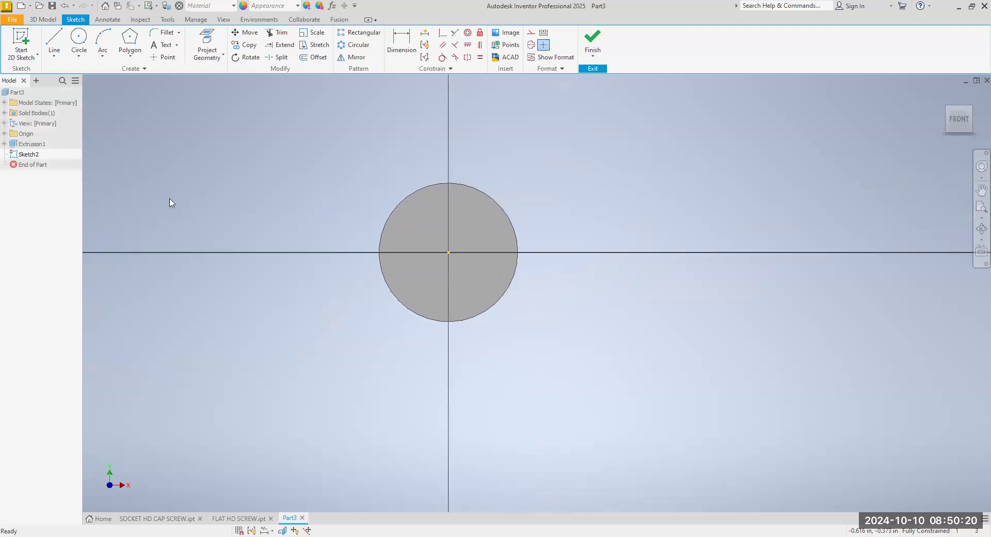
- Sketch a 0.75 in diameter circle centred on the origin, concentric with the shank
{"action": "left_click", "coordinate": [79, 61]}
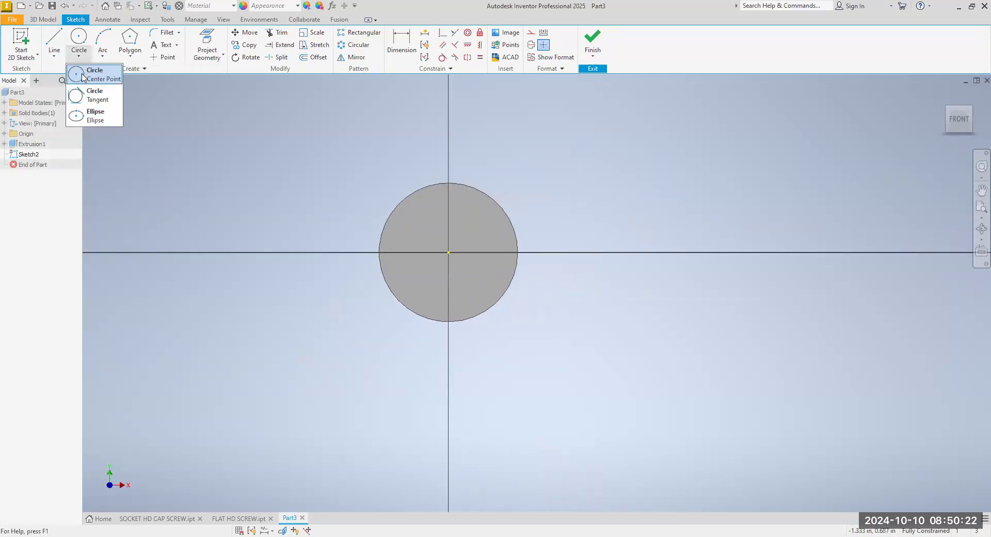
{"action": "left_click", "coordinate": [93, 75]}
{"action": "left_click", "coordinate": [448, 253]}
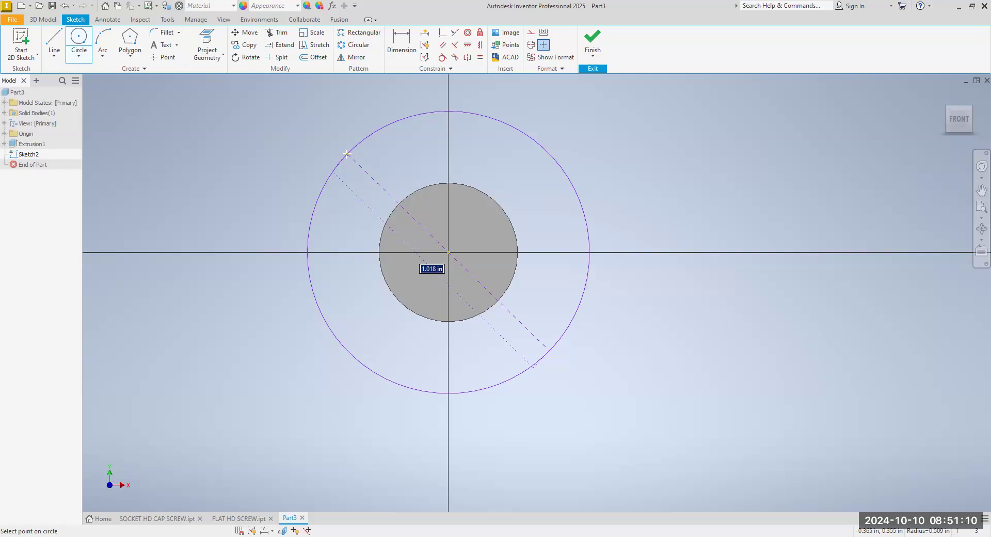
{"action": "type", "text": ".75"}
{"action": "key", "text": "Return"}
{"action": "key", "text": "Escape"}
- Draw a six-sided circumscribed polygon centred on the origin, with its flats tangent to the 0.75 in circle
{"action": "scroll", "coordinate": [650, 251], "scroll_direction": "up", "scroll_amount": 5}
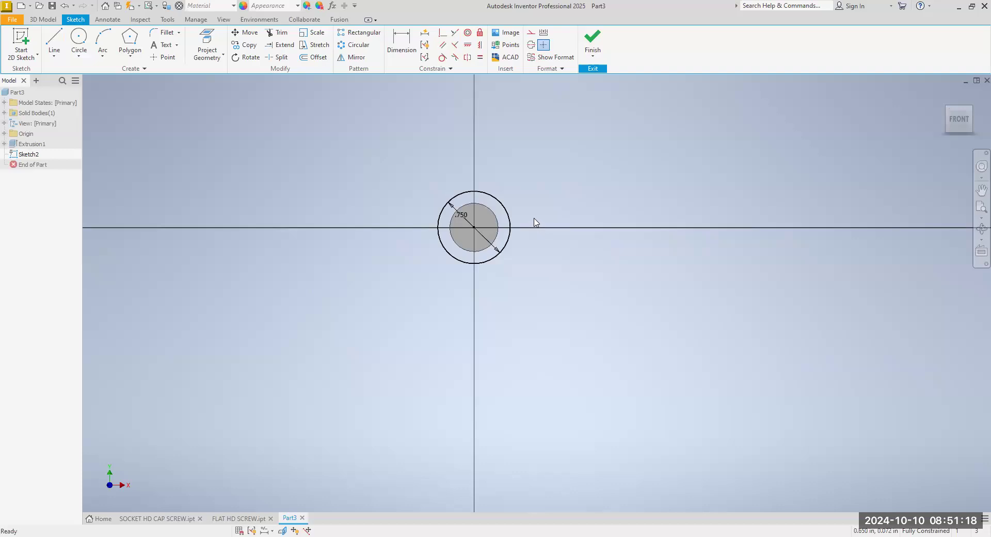
{"action": "left_click", "coordinate": [131, 58]}
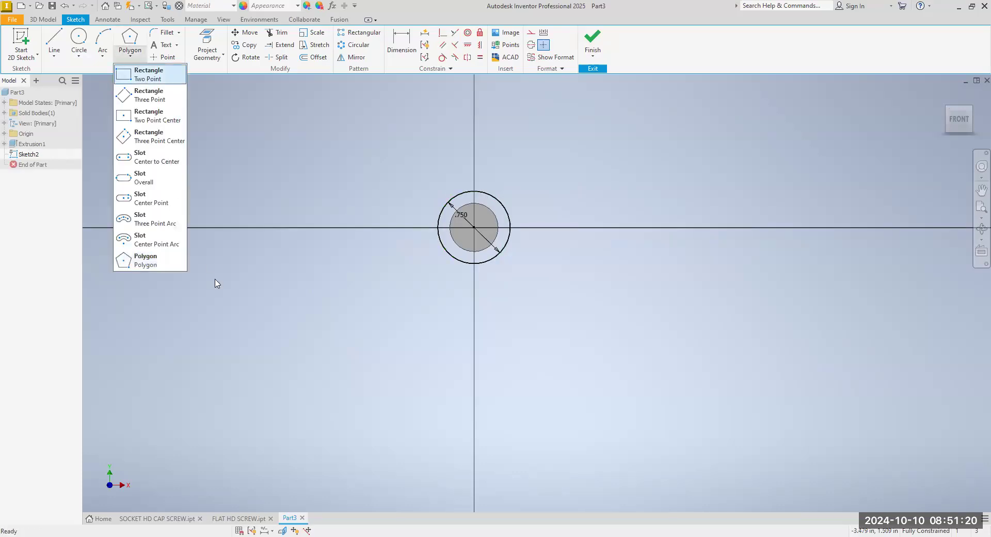
{"action": "left_click", "coordinate": [151, 263]}
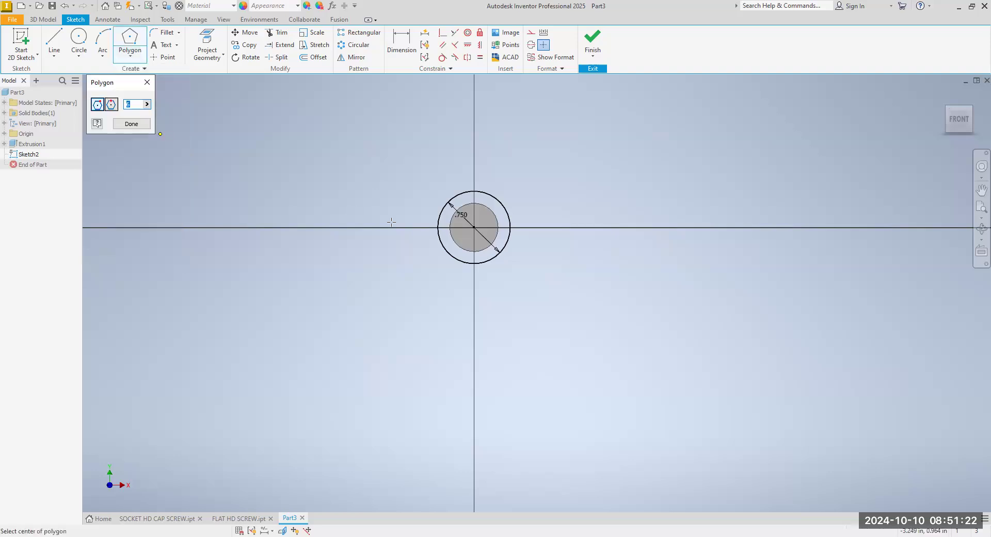
{"action": "left_click", "coordinate": [474, 227]}
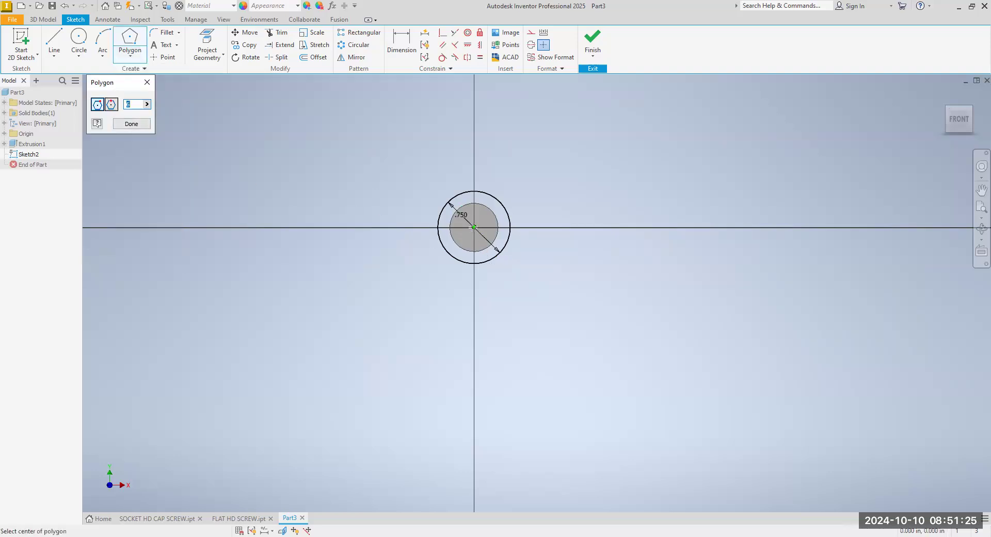
{"action": "left_click", "coordinate": [113, 106]}
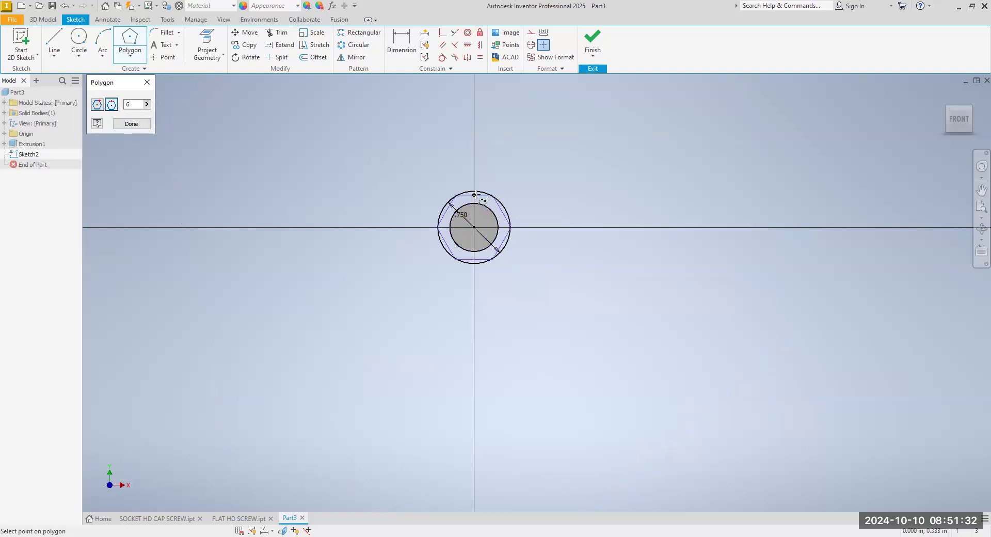
{"action": "scroll", "coordinate": [478, 183], "scroll_direction": "up", "scroll_amount": 1}
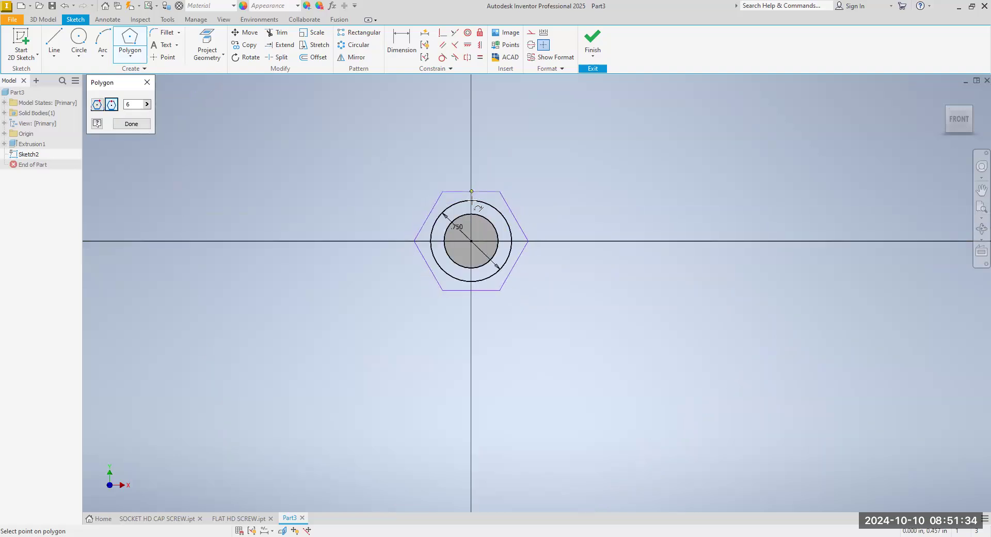
{"action": "left_click", "coordinate": [471, 199]}
{"action": "right_click", "coordinate": [425, 129]}
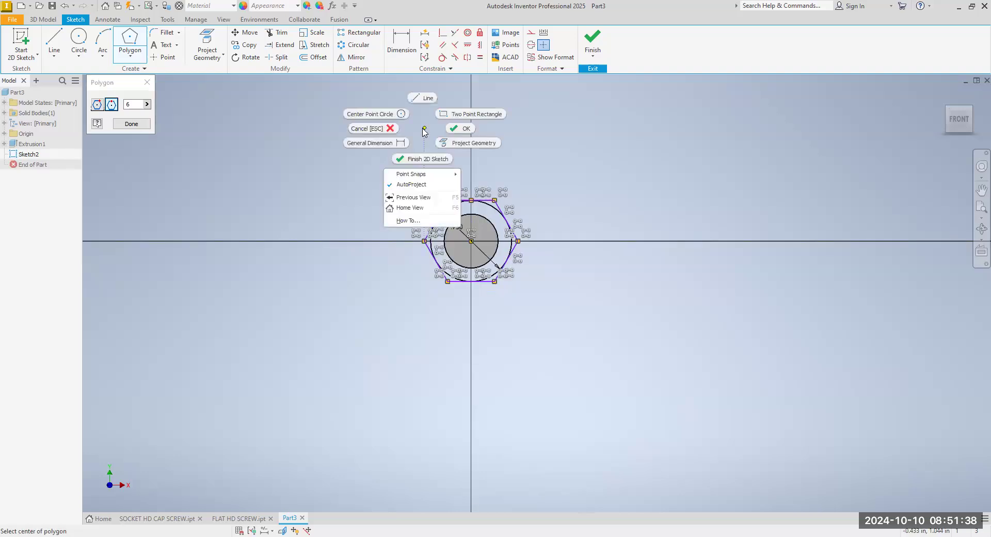
{"action": "left_click", "coordinate": [461, 128]}
- Delete the 0.75 in circle inside the hexagon
{"action": "scroll", "coordinate": [481, 265], "scroll_direction": "up", "scroll_amount": 4}
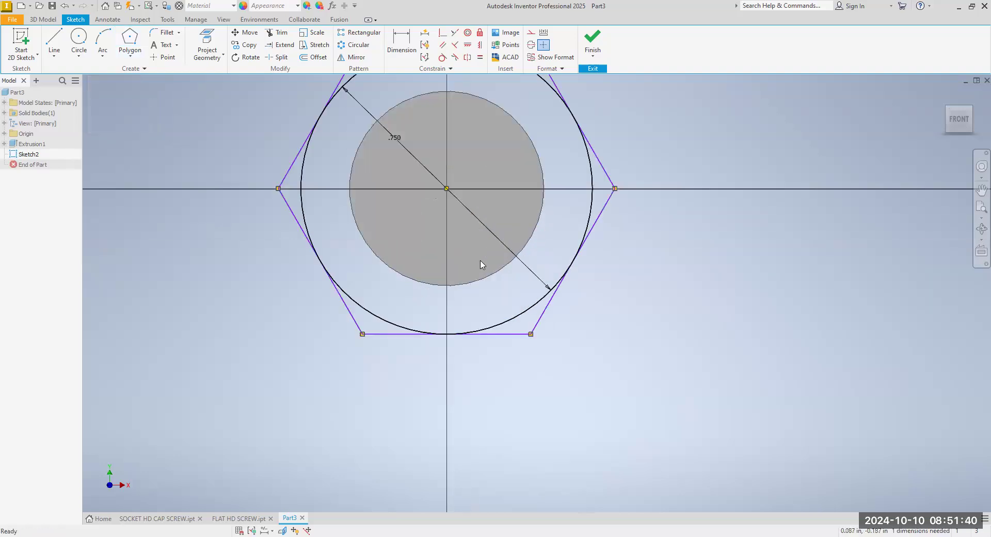
{"action": "right_click", "coordinate": [376, 320]}
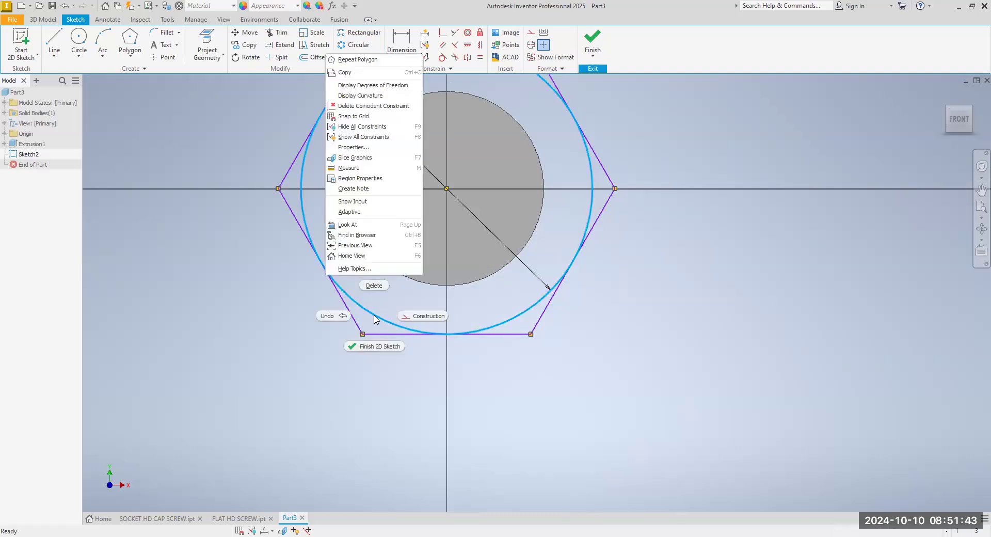
{"action": "left_click", "coordinate": [374, 286]}
- Finish the sketch and extrude the hexagon 5/16 in away from the shank as a joined screw head
{"action": "scroll", "coordinate": [404, 305], "scroll_direction": "down", "scroll_amount": 3}
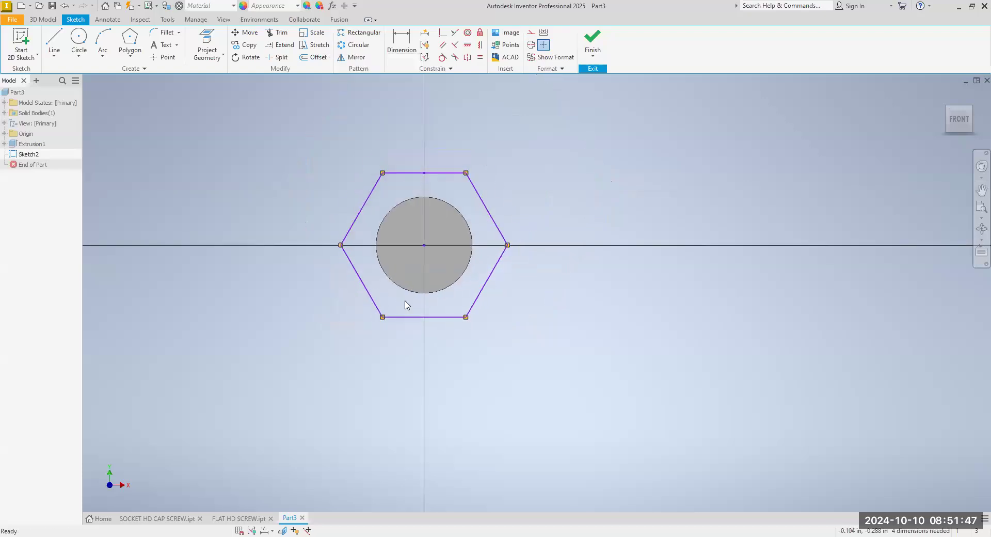
{"action": "left_click", "coordinate": [948, 110]}
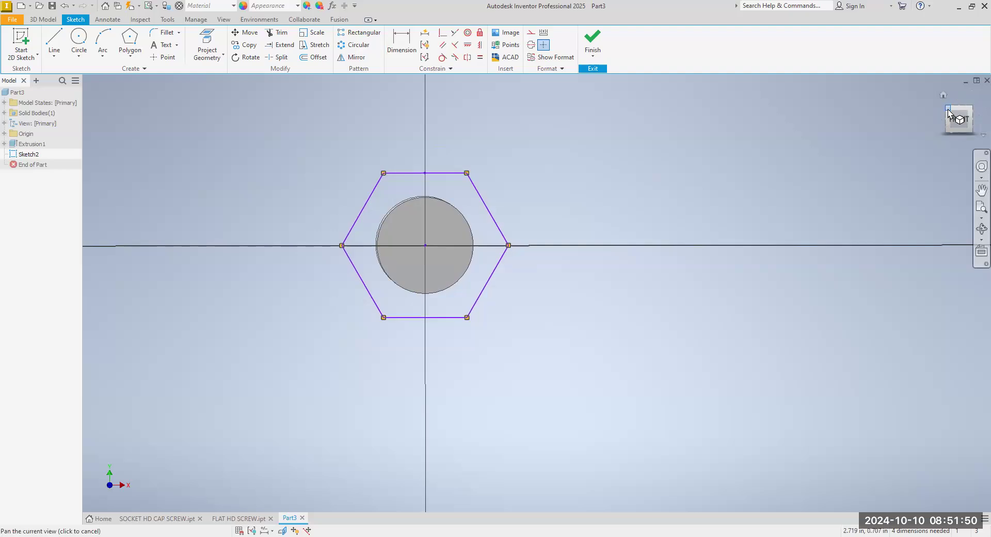
{"action": "scroll", "coordinate": [807, 240], "scroll_direction": "down", "scroll_amount": 3}
{"action": "middle_click_drag", "start_coordinate": [808, 240], "coordinate": [643, 193]}
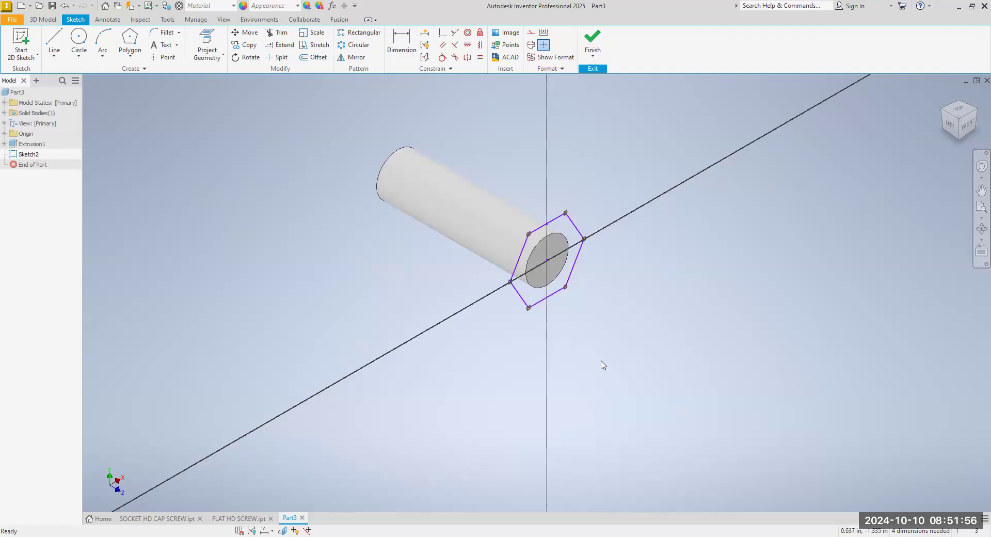
{"action": "left_click", "coordinate": [593, 45]}
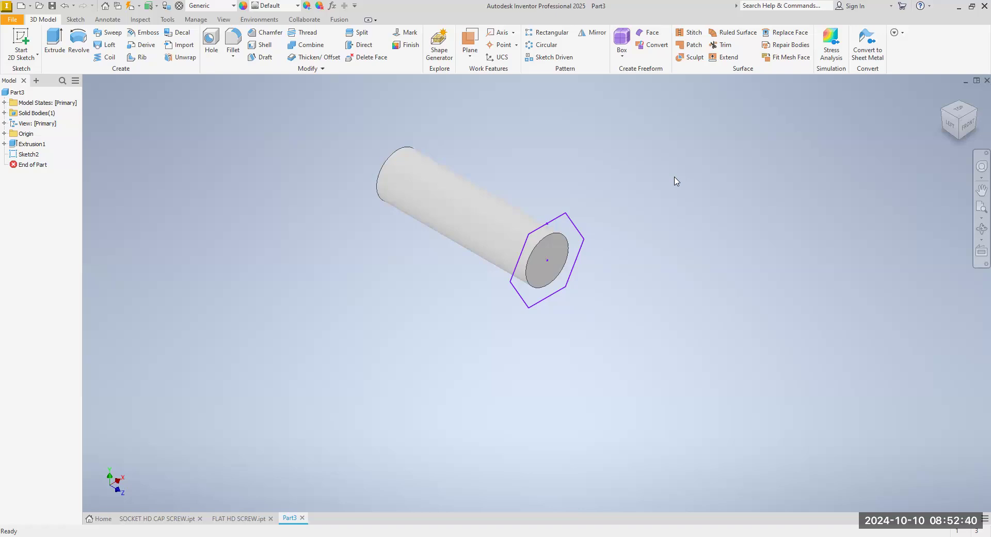
{"action": "left_click", "coordinate": [46, 47]}
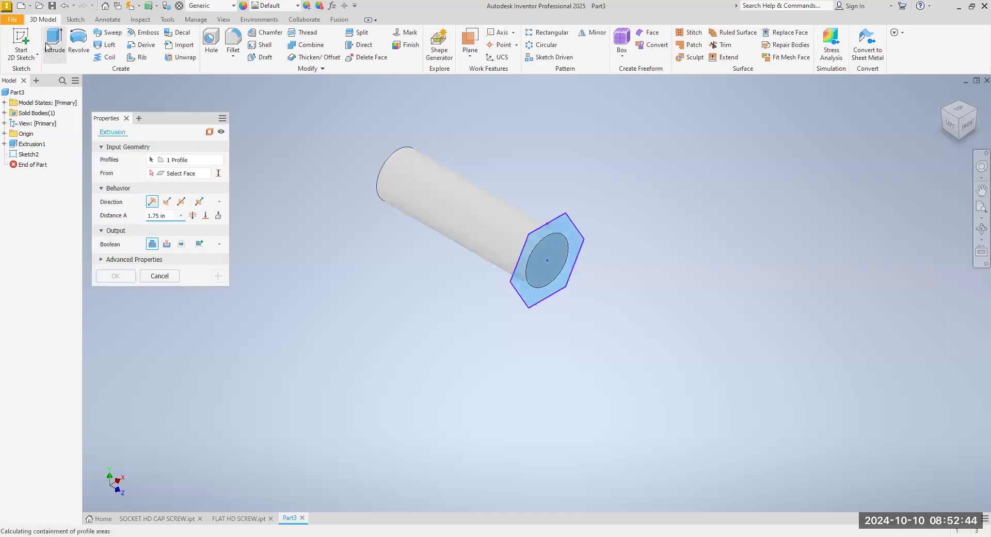
{"action": "left_click_drag", "start_coordinate": [172, 218], "coordinate": [128, 114]}
{"action": "key", "text": "BackSpace"}
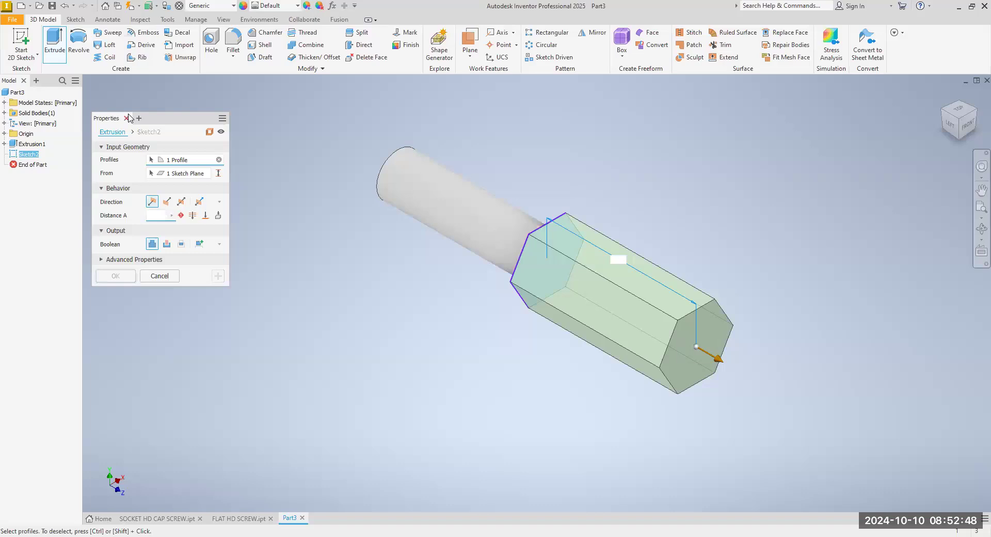
{"action": "type", "text": "5/"}
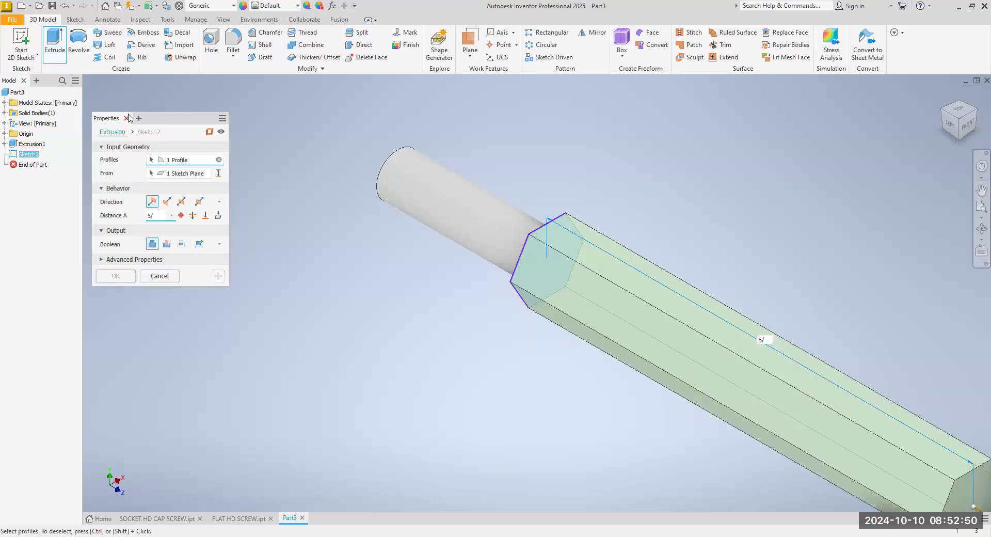
{"action": "type", "text": "16"}
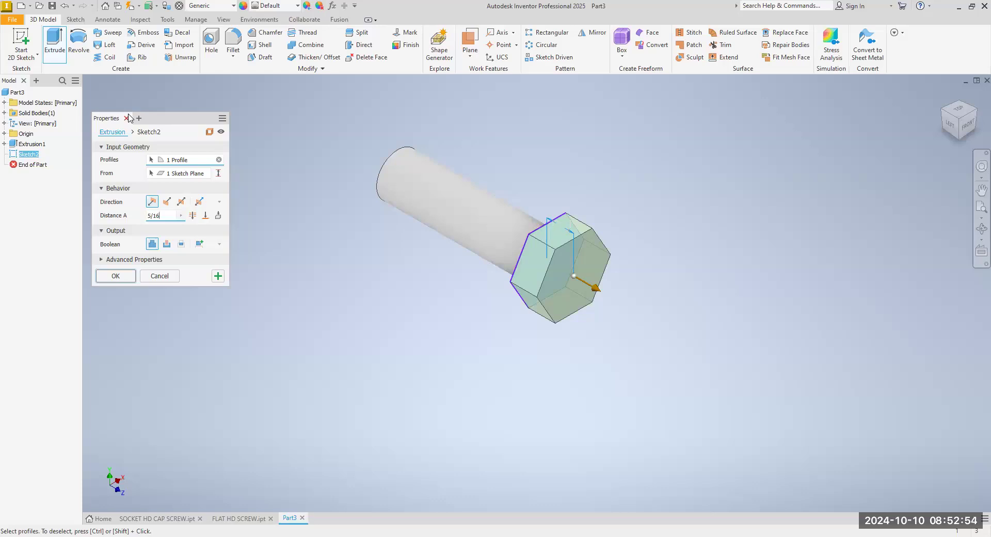
{"action": "key", "text": "Return"}
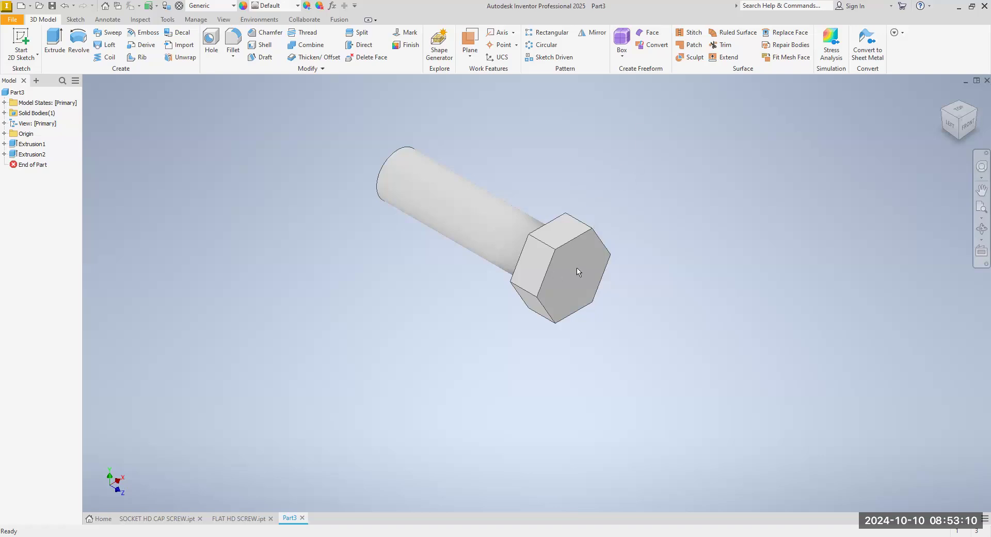
- Undo the hexagonal head extrusion, the circle deletion and the hexagon, returning to the sketch with only the 0.75 in circle
{"action": "left_click", "coordinate": [62, 7]}
{"action": "left_click", "coordinate": [62, 7]}
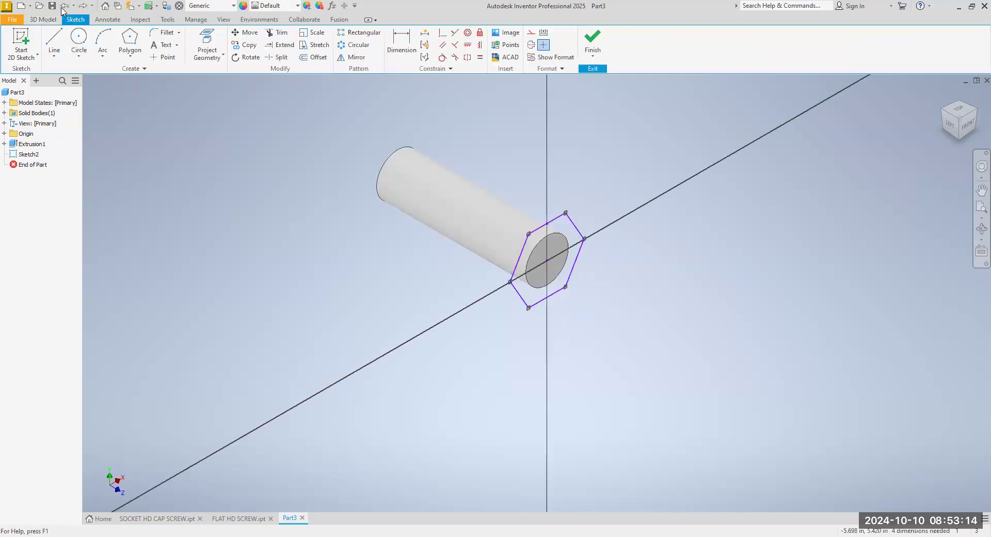
{"action": "left_click", "coordinate": [62, 7]}
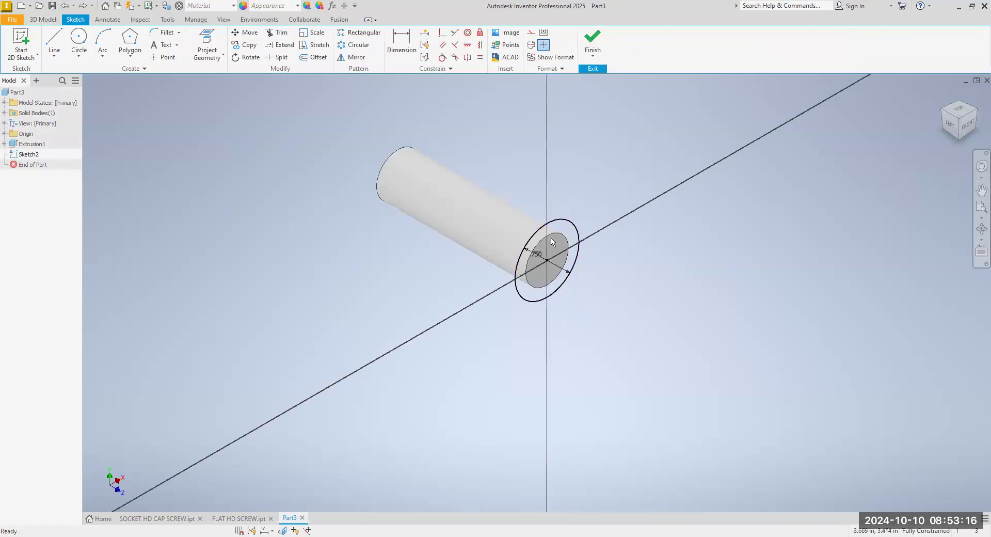
- Draw a circumscribed six-sided polygon centred on the origin, with a horizontal flat touching the top of the 0.75 in circle
{"action": "left_click", "coordinate": [967, 127]}
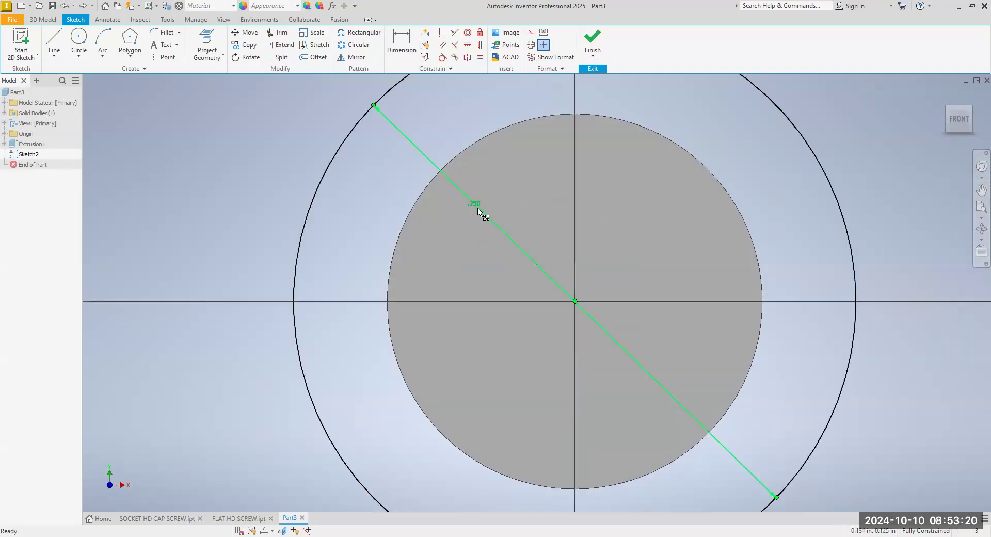
{"action": "scroll", "coordinate": [475, 211], "scroll_direction": "down", "scroll_amount": 5}
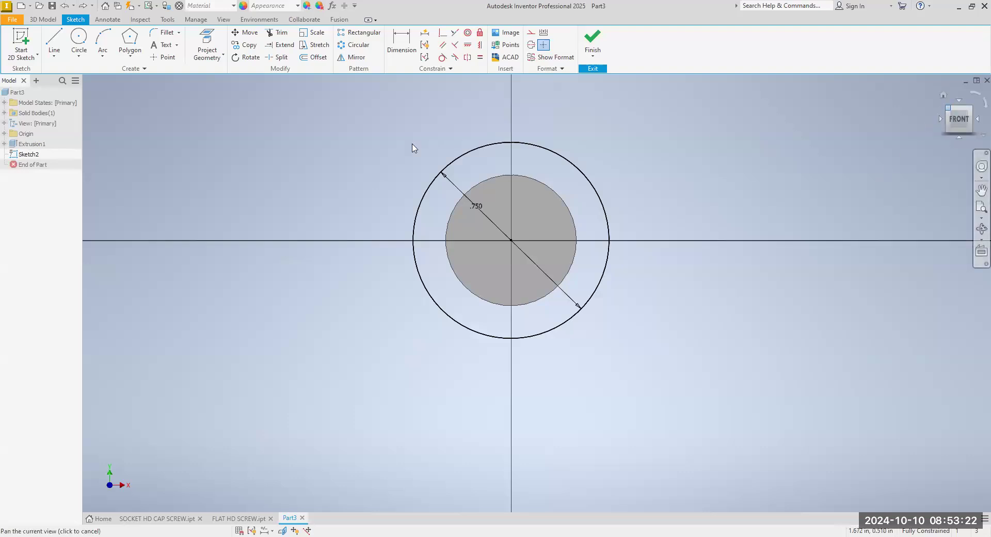
{"action": "left_click", "coordinate": [132, 55]}
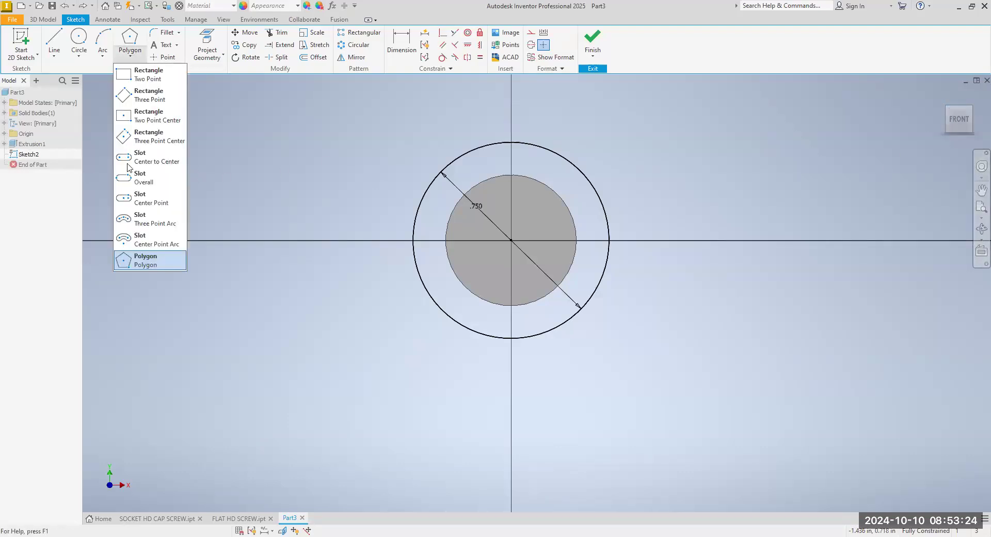
{"action": "left_click", "coordinate": [145, 261]}
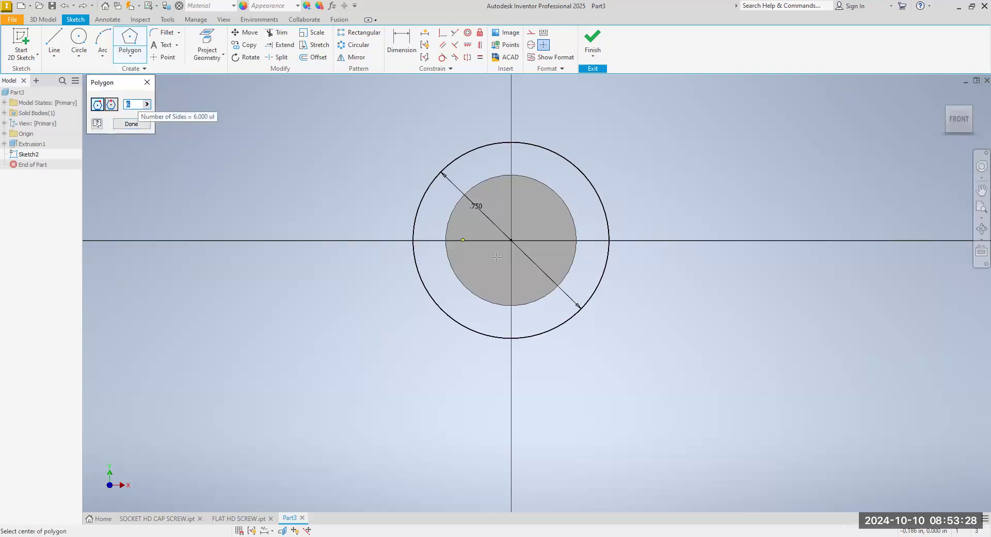
{"action": "left_click", "coordinate": [512, 240]}
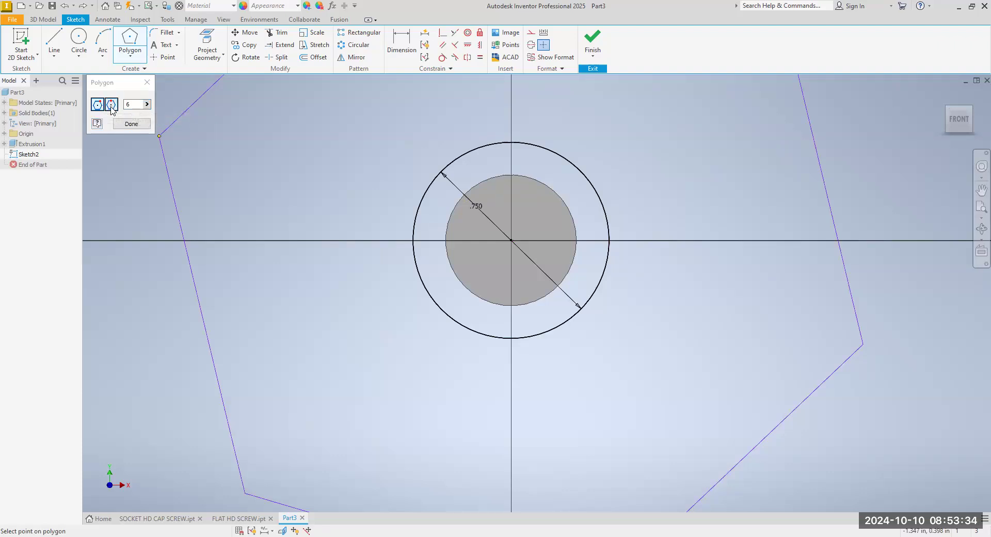
{"action": "left_click", "coordinate": [112, 105]}
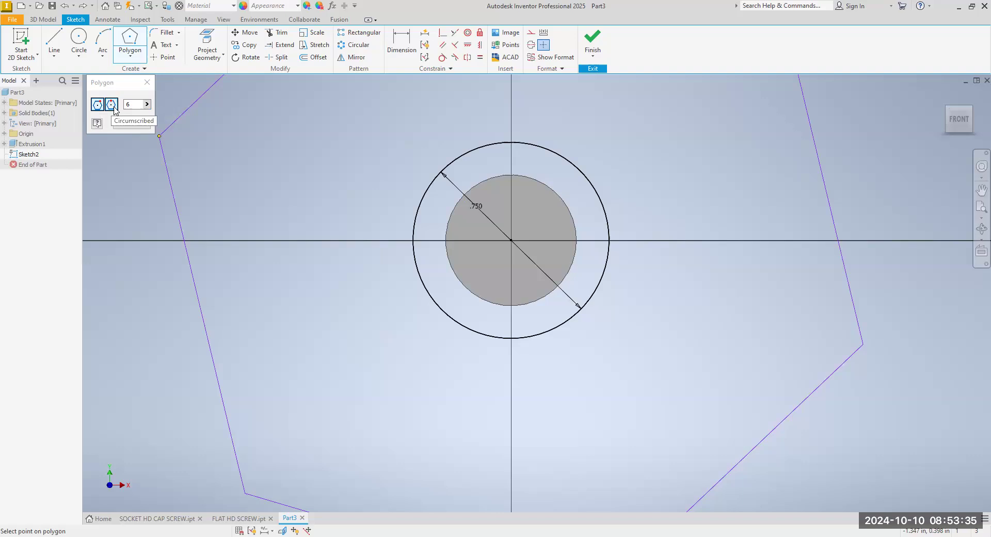
{"action": "left_click", "coordinate": [515, 142]}
{"action": "right_click", "coordinate": [233, 177]}
{"action": "left_click", "coordinate": [279, 177]}
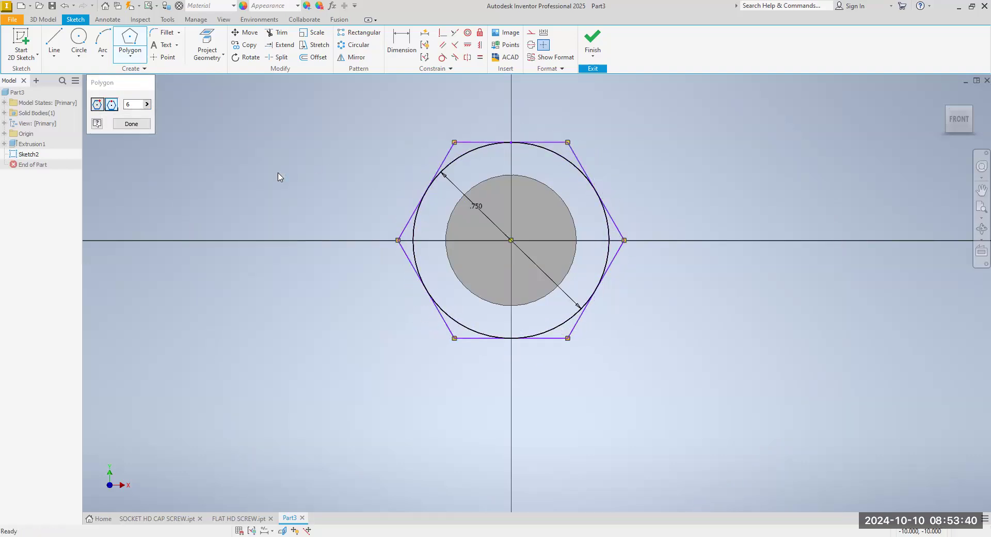
- Delete the 0.75 in circle, finish the sketch and extrude the hexagon 5/16 in away from the shank as a joined head
{"action": "right_click", "coordinate": [418, 229]}
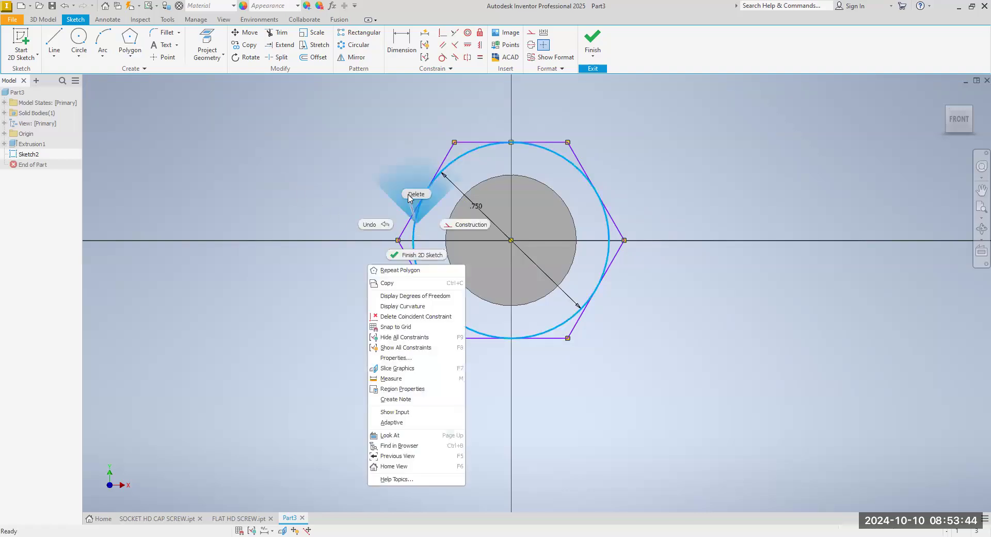
{"action": "left_click", "coordinate": [437, 282]}
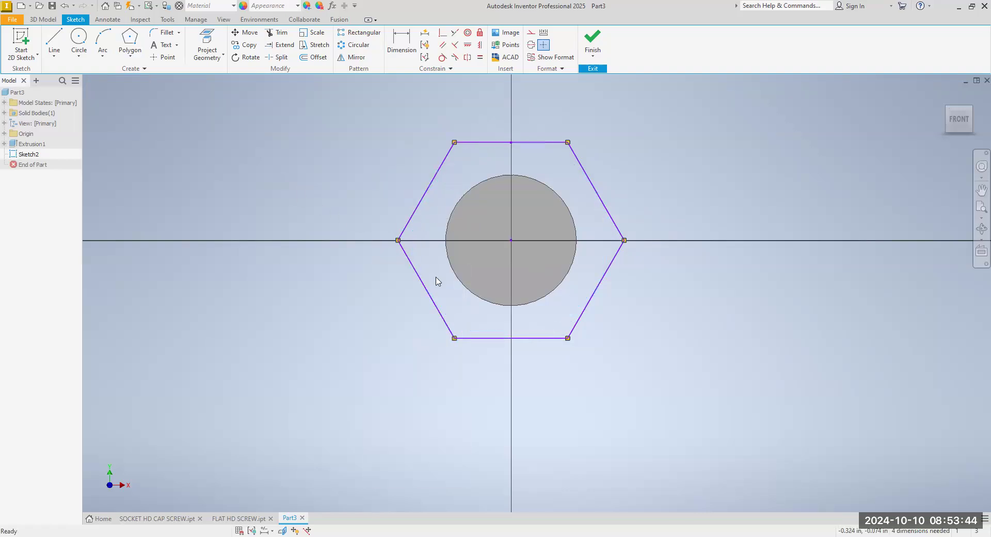
{"action": "left_click", "coordinate": [593, 40]}
{"action": "left_click", "coordinate": [54, 44]}
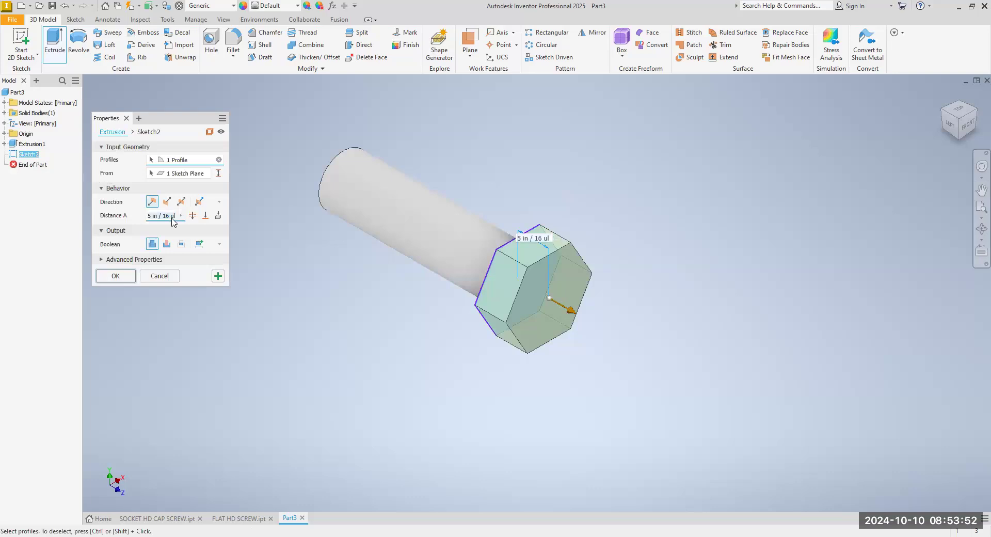
{"action": "key", "text": "BackSpace"}
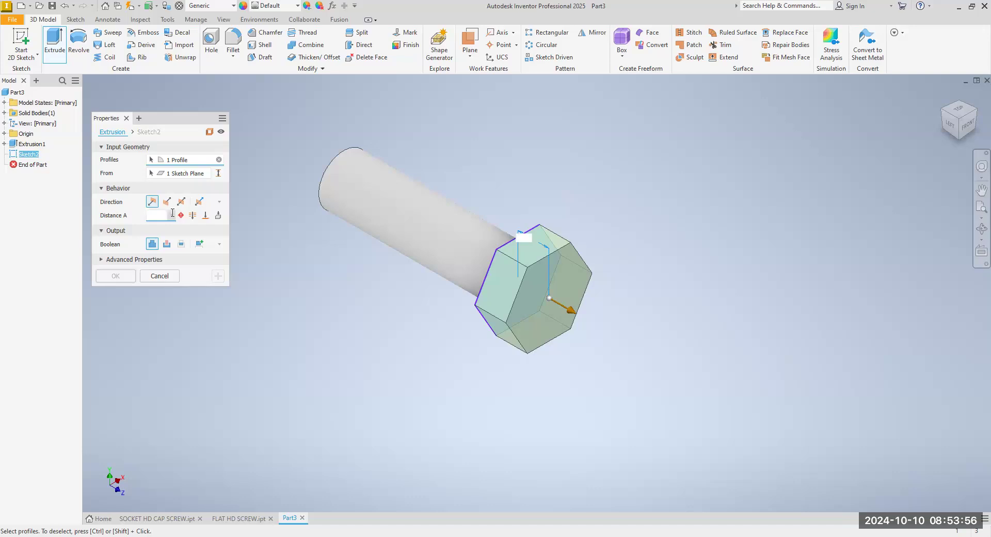
{"action": "type", "text": "5/16"}
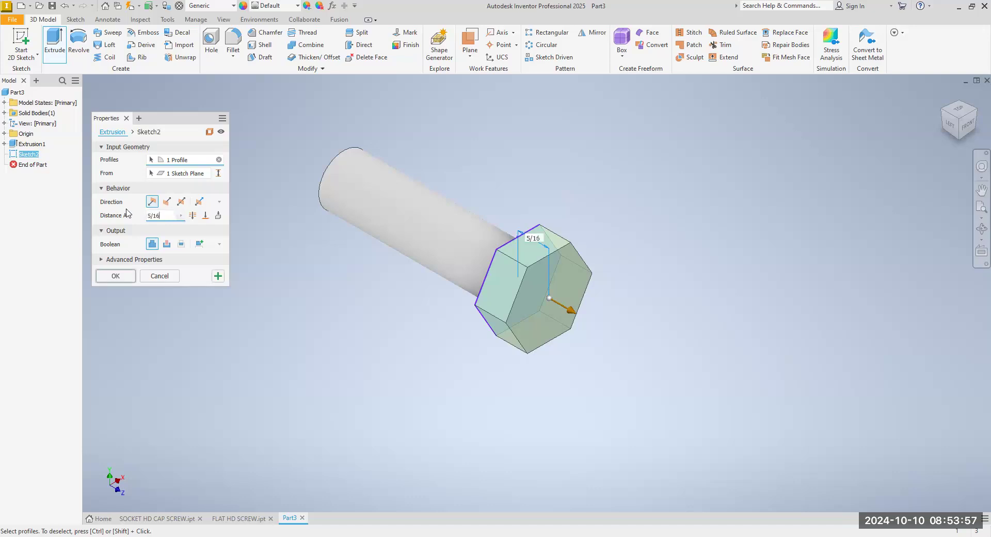
{"action": "left_click", "coordinate": [113, 276]}
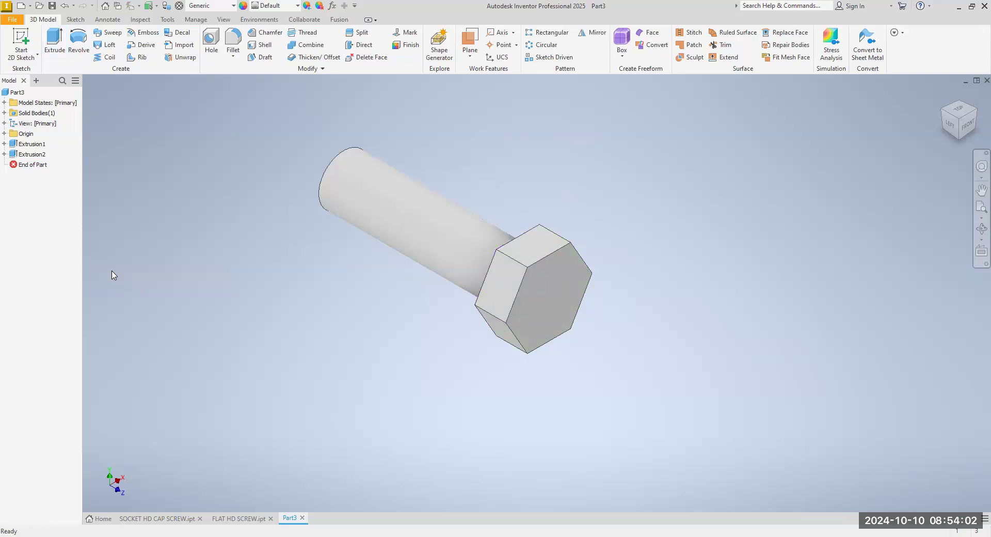
- Add a full-length 1/2-13 UNC class 2A right-hand thread to the cylindrical shank
{"action": "left_click", "coordinate": [950, 125]}
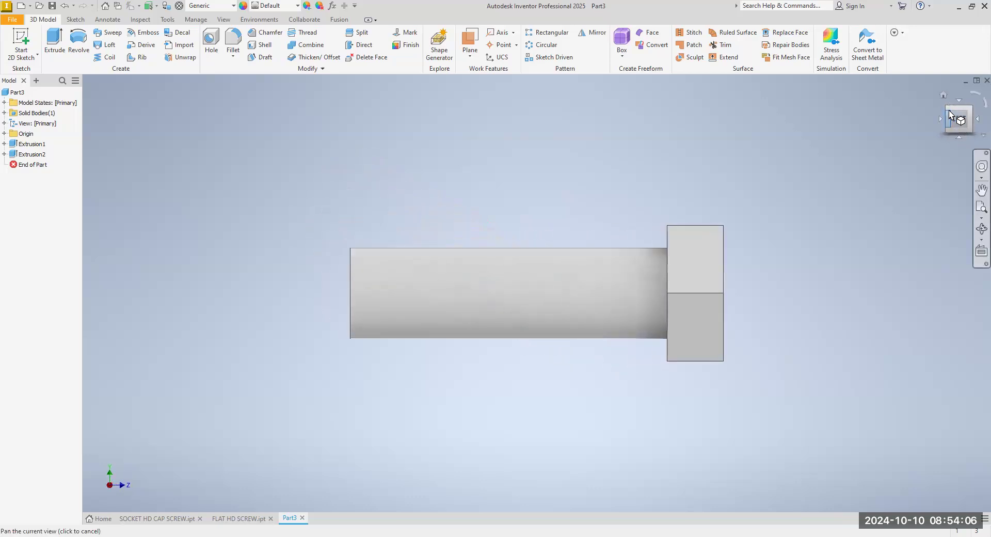
{"action": "left_click", "coordinate": [950, 114]}
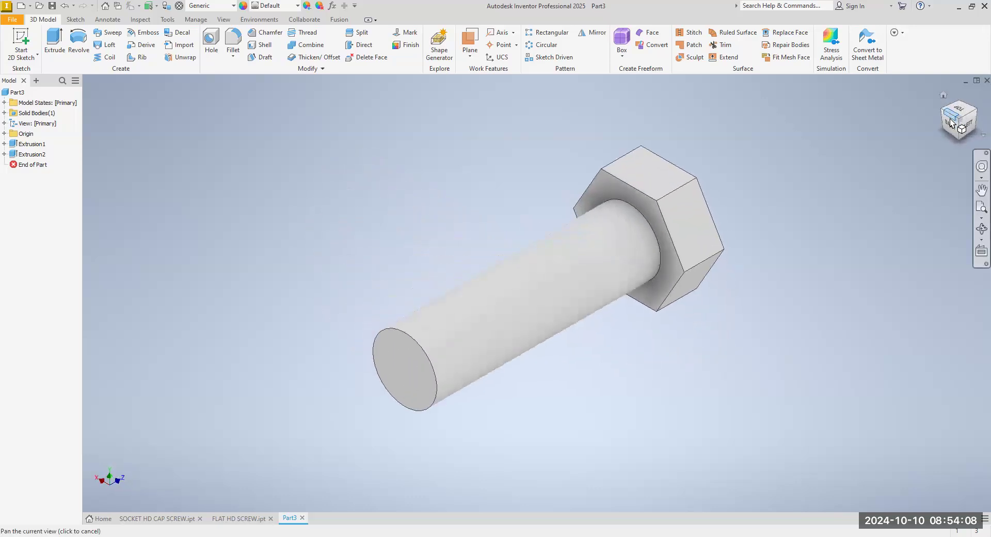
{"action": "left_click", "coordinate": [964, 131]}
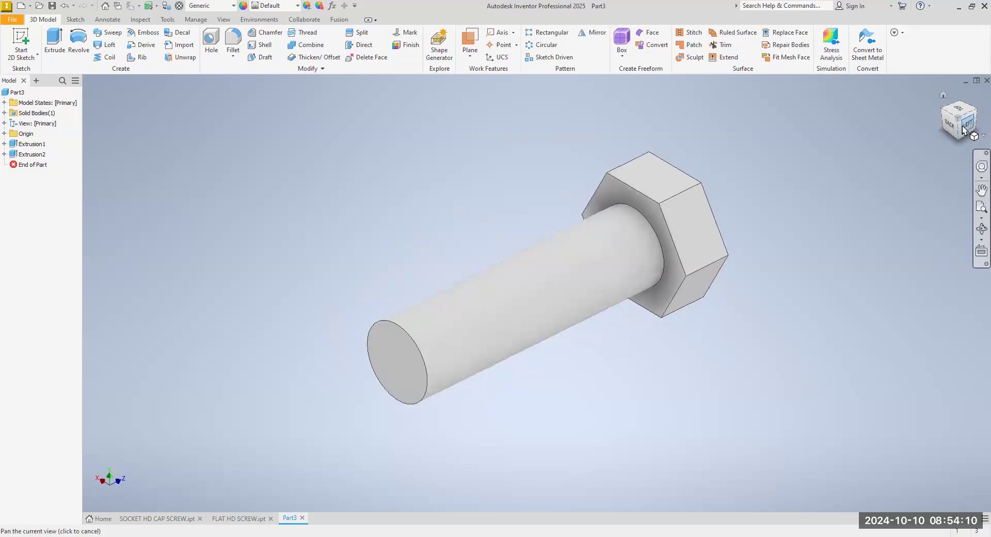
{"action": "left_click", "coordinate": [970, 112]}
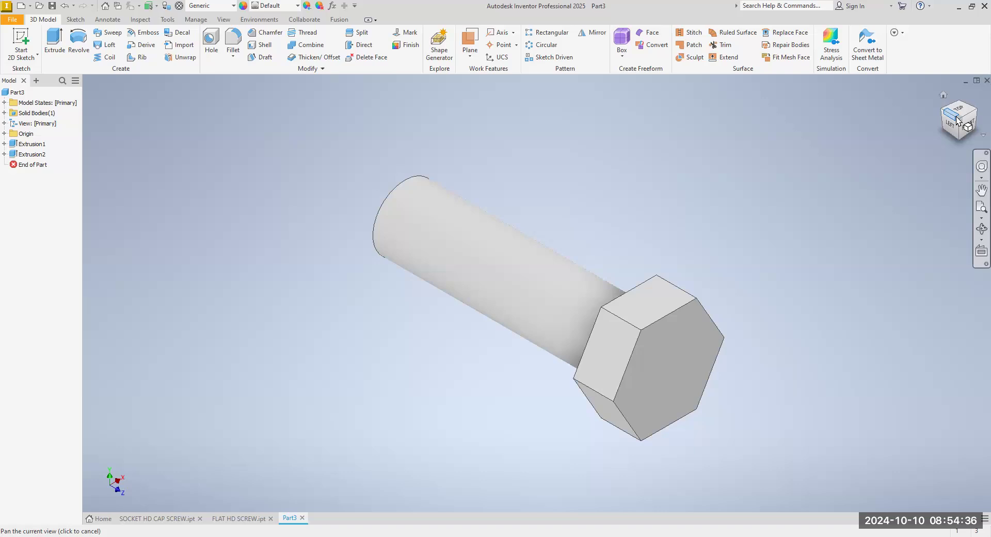
{"action": "left_click", "coordinate": [948, 115]}
{"action": "left_click", "coordinate": [944, 95]}
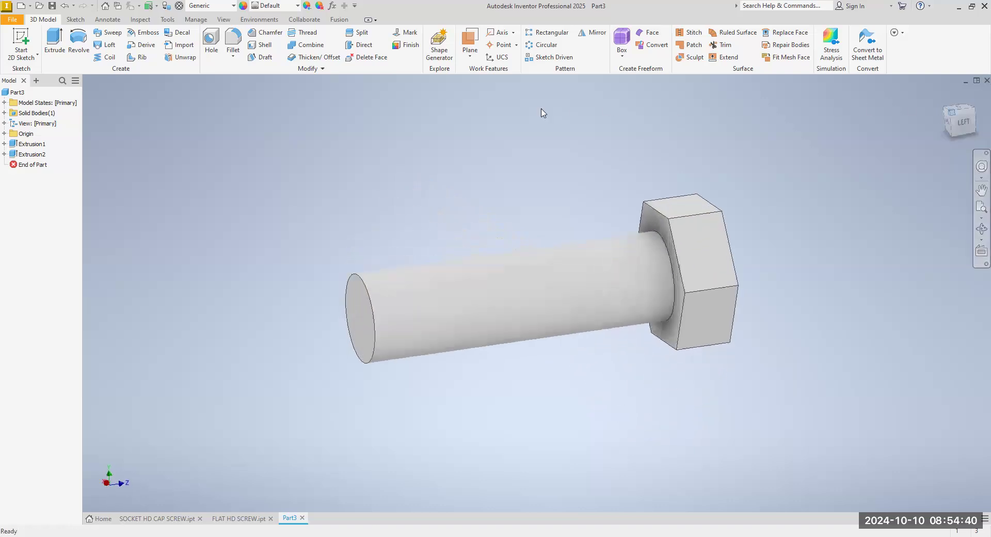
{"action": "left_click", "coordinate": [308, 32]}
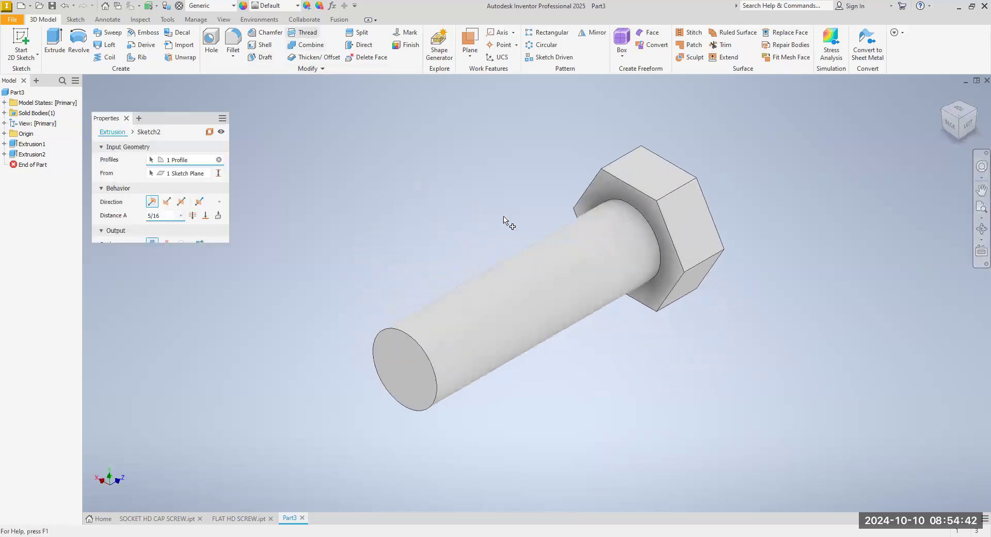
{"action": "left_click", "coordinate": [523, 252]}
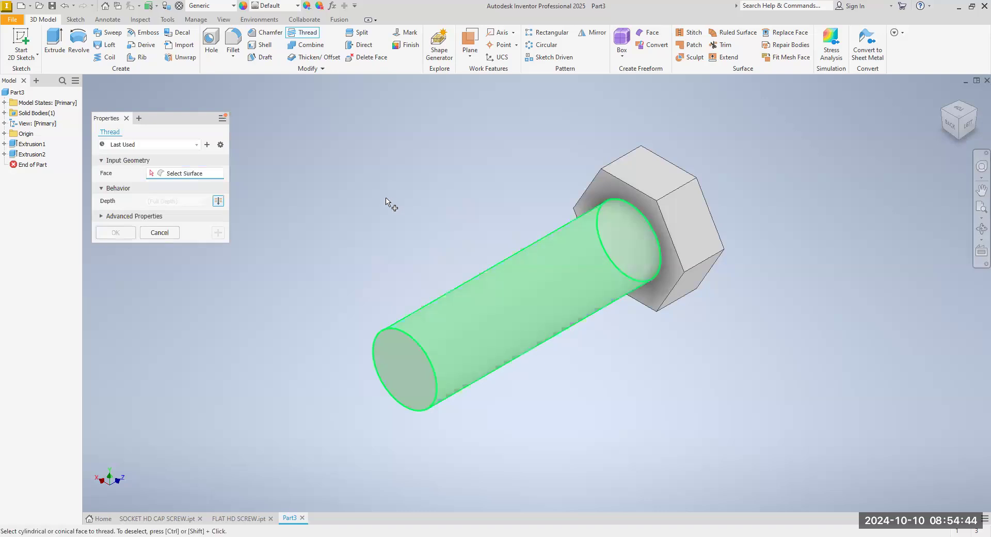
{"action": "left_click", "coordinate": [104, 317]}
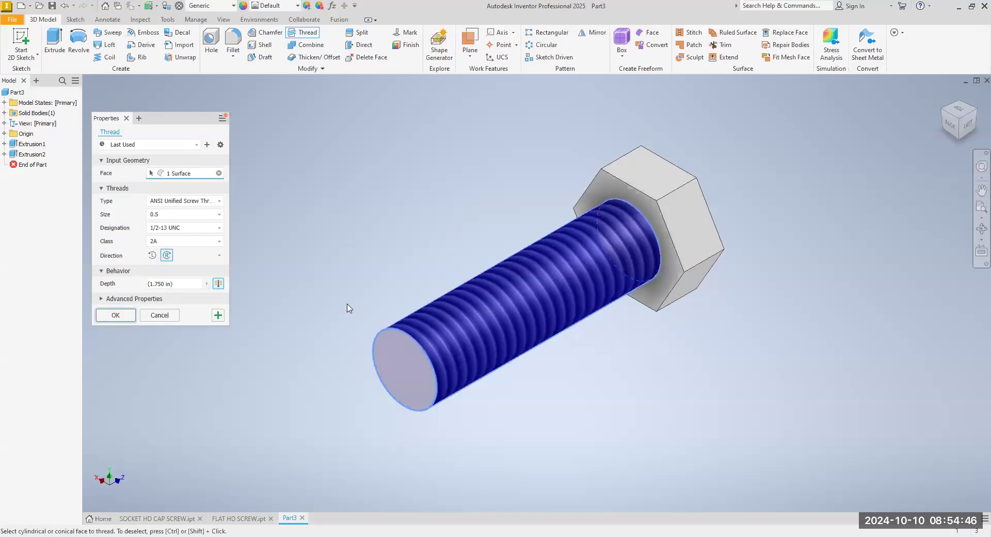
- Chamfer the circular edge at the shank's free end with a distance of 0.055 in
{"action": "left_click", "coordinate": [959, 127]}
{"action": "left_click", "coordinate": [972, 115]}
{"action": "left_click", "coordinate": [972, 113]}
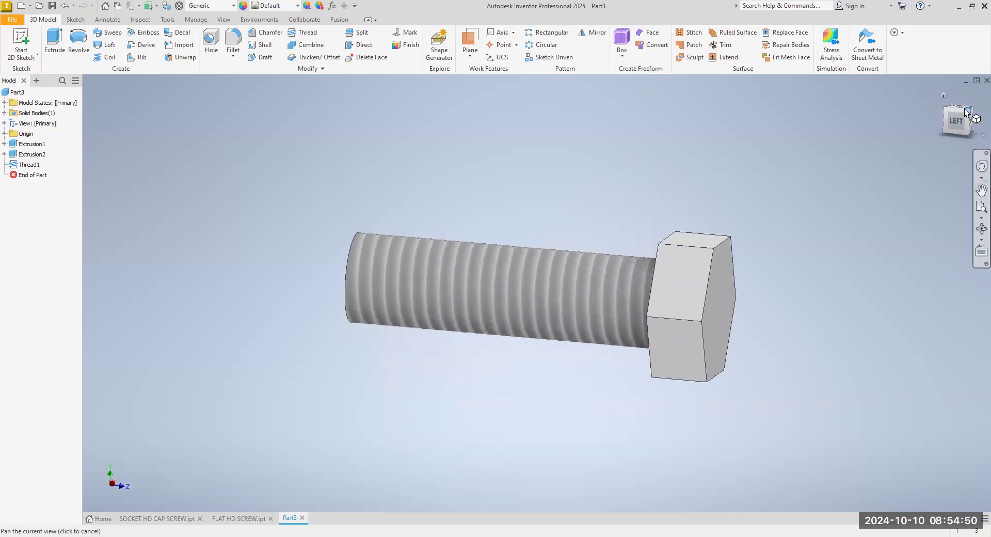
{"action": "left_click", "coordinate": [948, 111]}
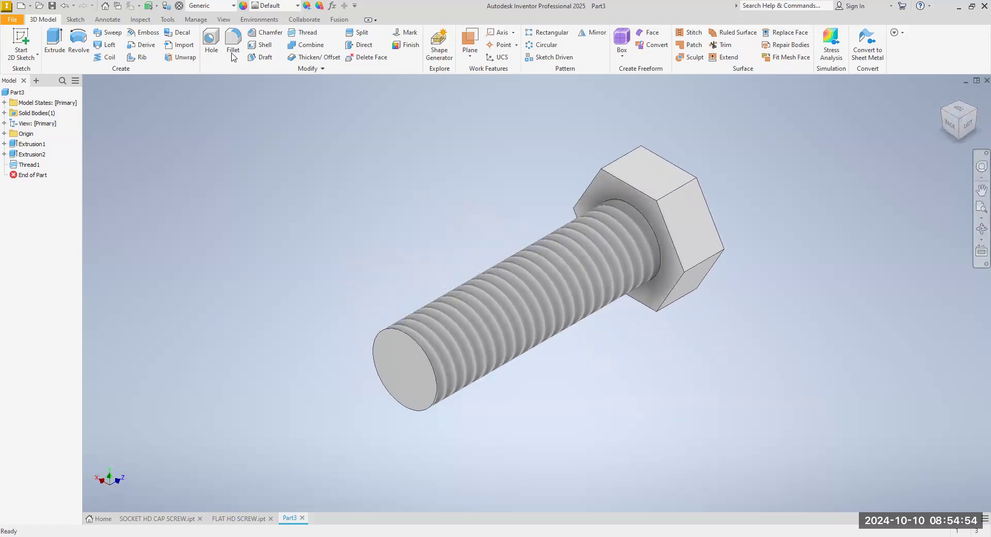
{"action": "left_click", "coordinate": [252, 40]}
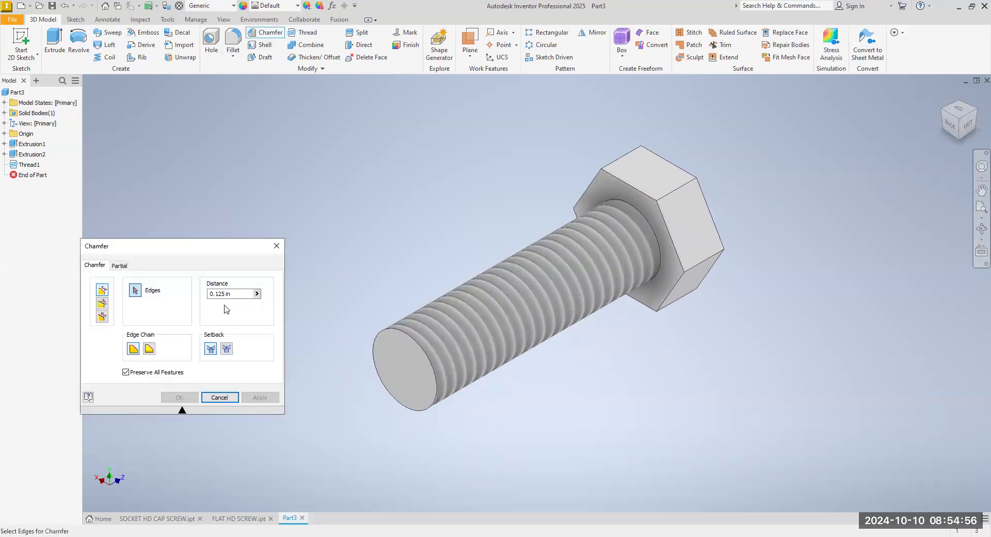
{"action": "key", "text": "BackSpace"}
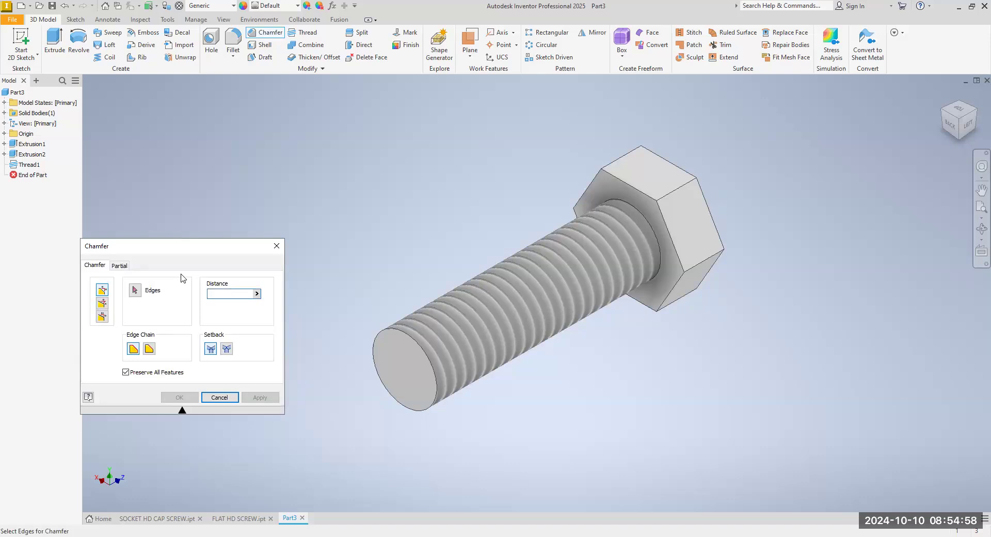
{"action": "type", "text": ".05"}
{"action": "left_click", "coordinate": [397, 333]}
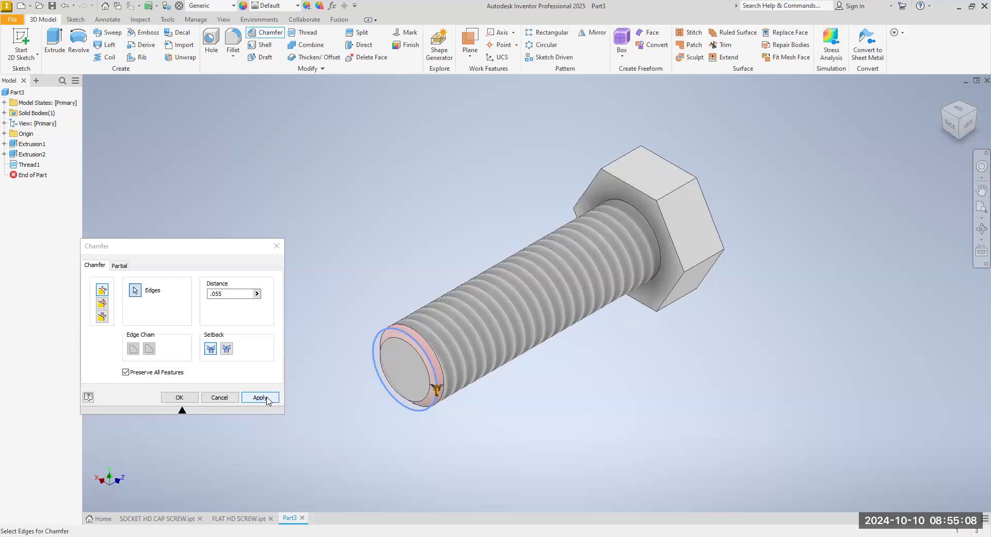
{"action": "left_click", "coordinate": [267, 398]}
{"action": "left_click", "coordinate": [283, 248]}
- Save the part in the Documents folder as HEX HD SCREW
{"action": "left_click", "coordinate": [967, 126]}
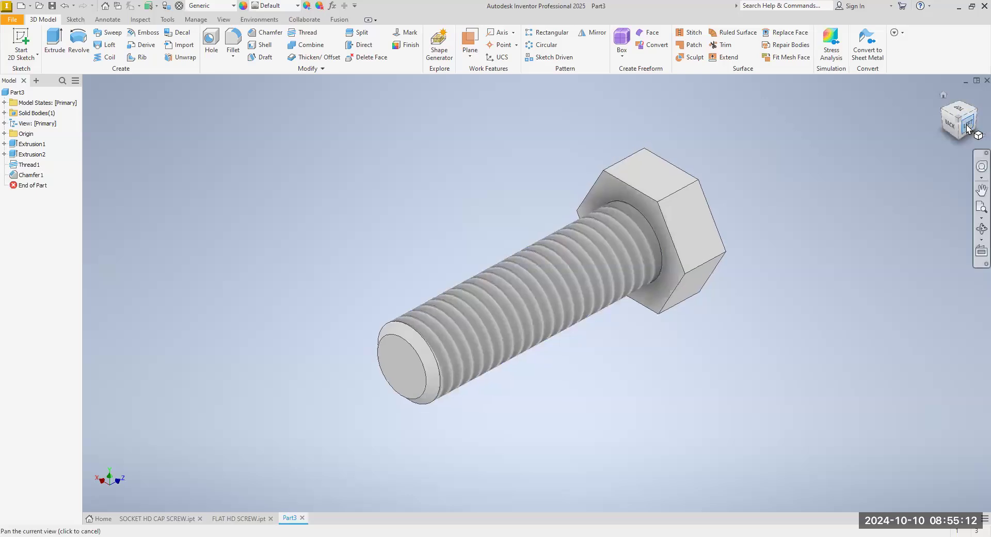
{"action": "left_click", "coordinate": [966, 116]}
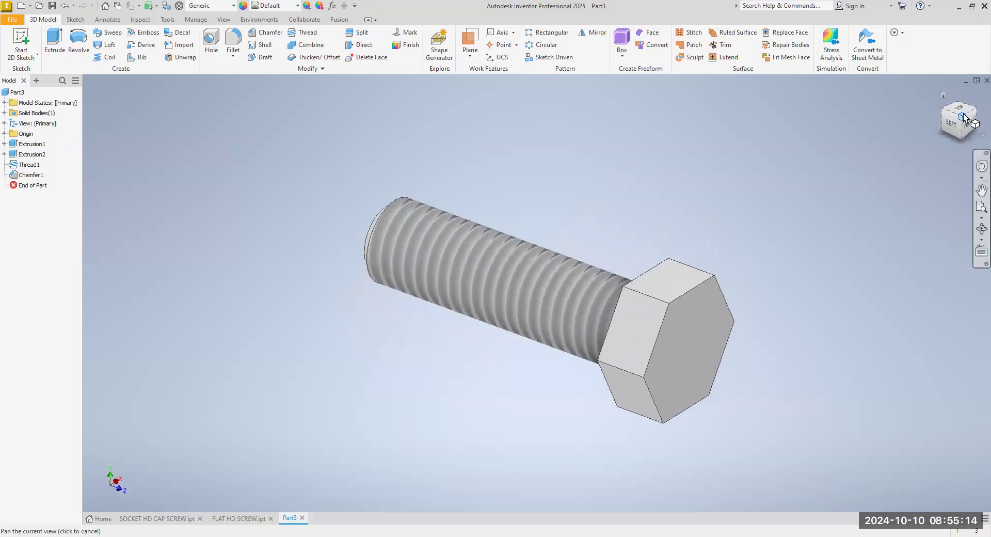
{"action": "left_click", "coordinate": [953, 114]}
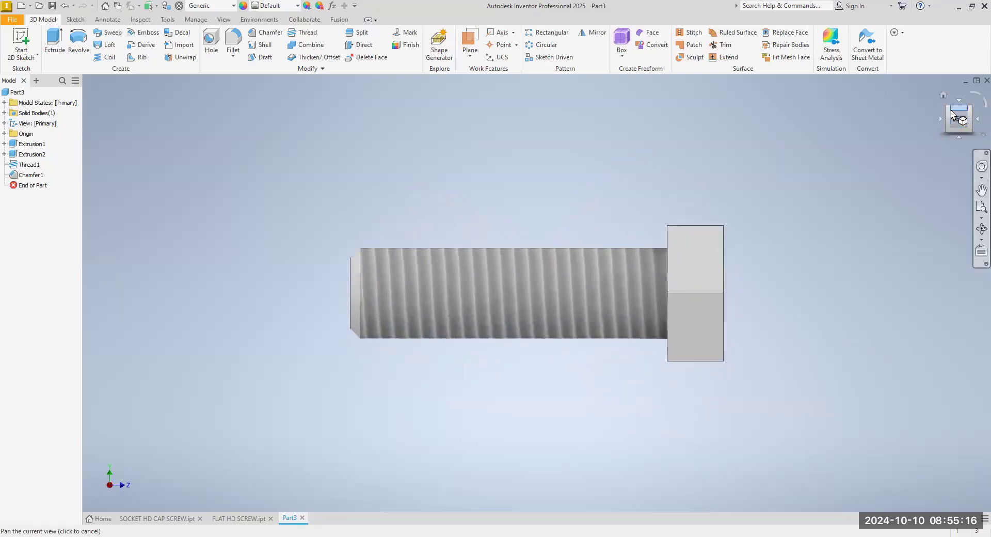
{"action": "left_click", "coordinate": [954, 113]}
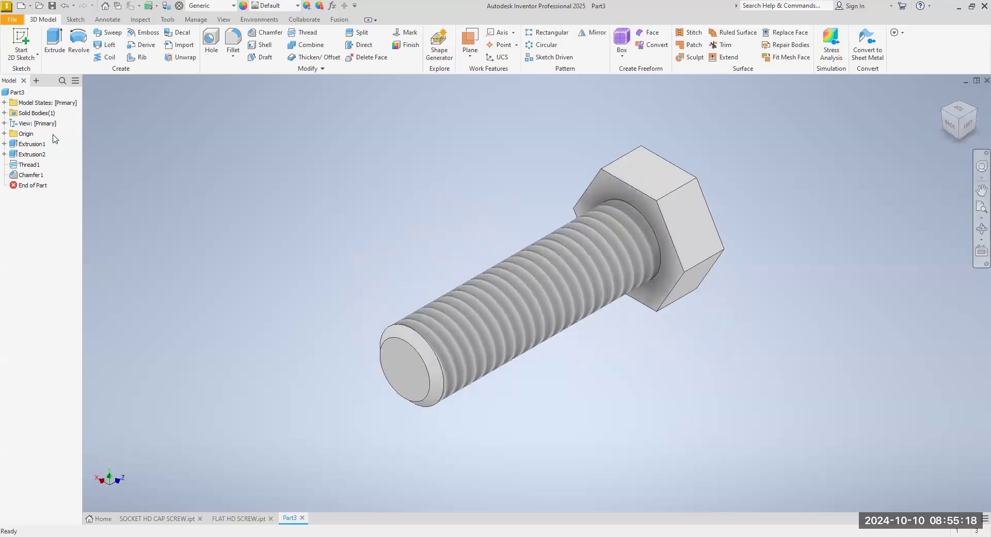
{"action": "left_click", "coordinate": [17, 92]}
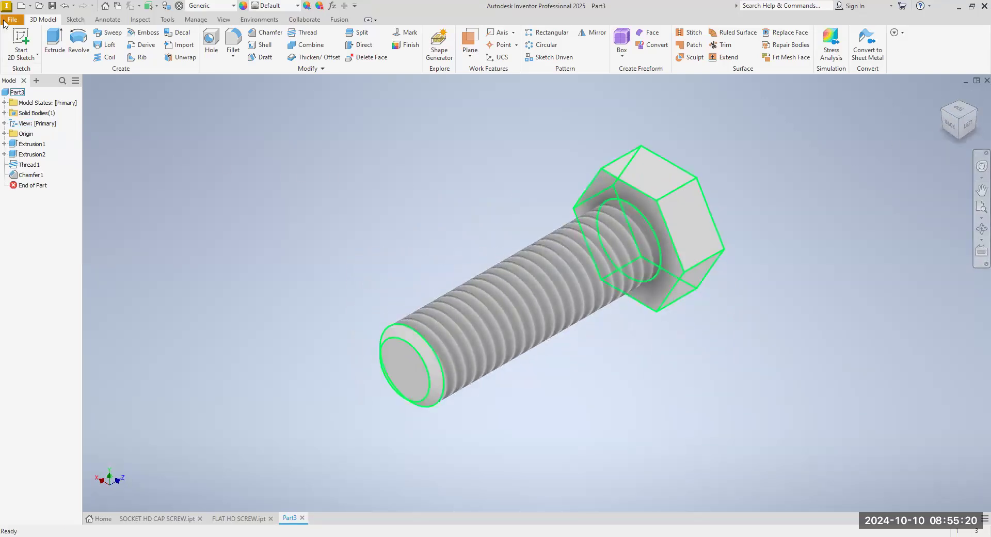
{"action": "left_click", "coordinate": [5, 23]}
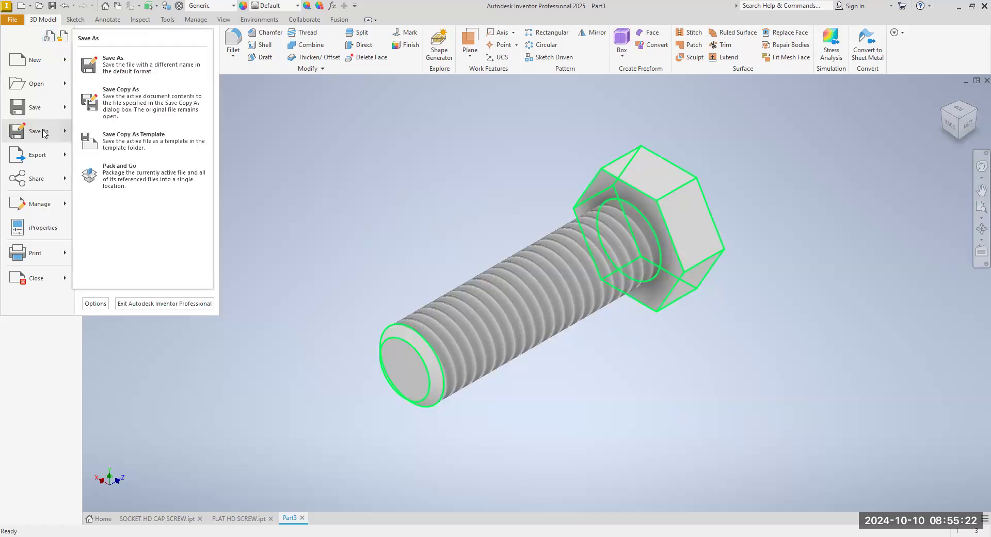
{"action": "left_click", "coordinate": [43, 133]}
{"action": "type", "text": "H"}
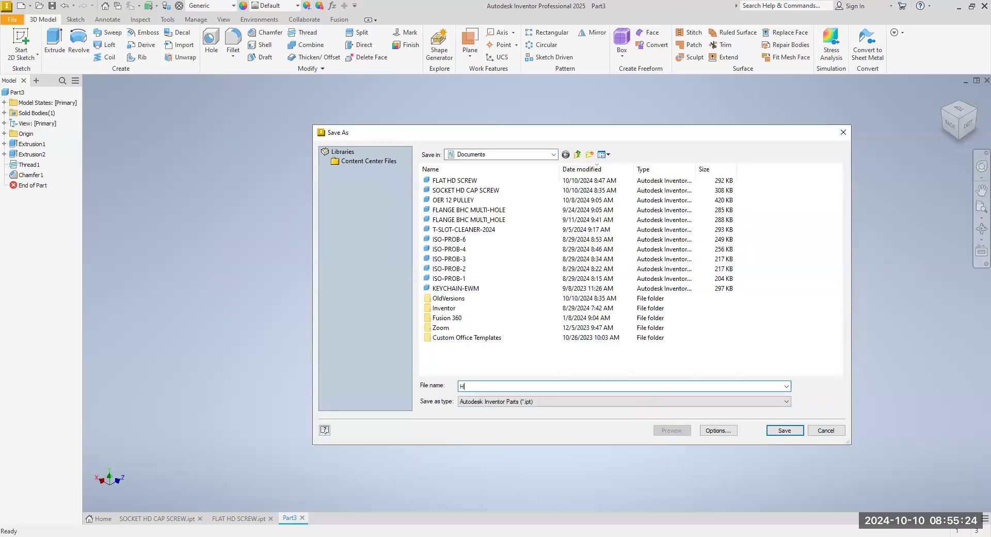
{"action": "type", "text": "EX HD SCREW"}
{"action": "left_click", "coordinate": [784, 432]}
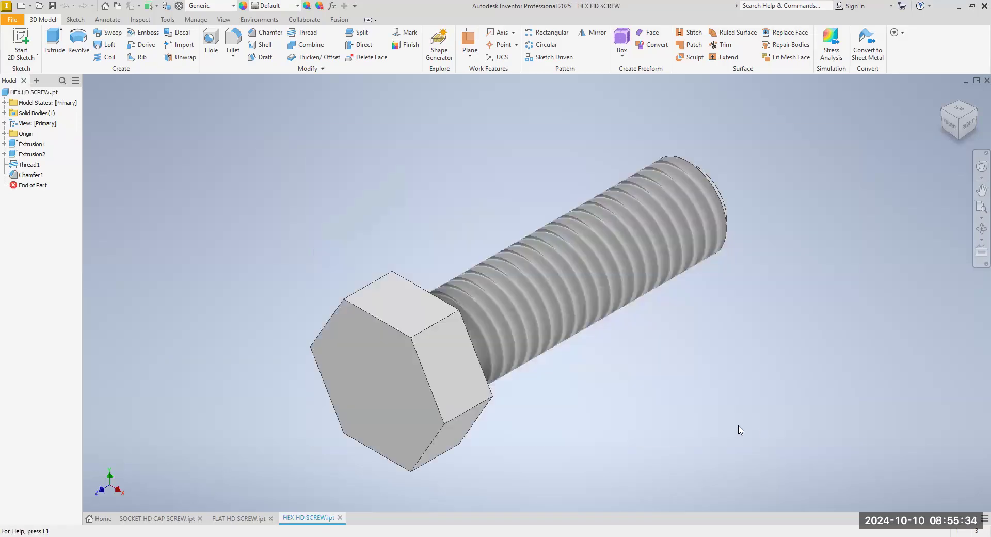
{"action": "left_click", "coordinate": [952, 114]}
{"action": "left_click", "coordinate": [950, 110]}
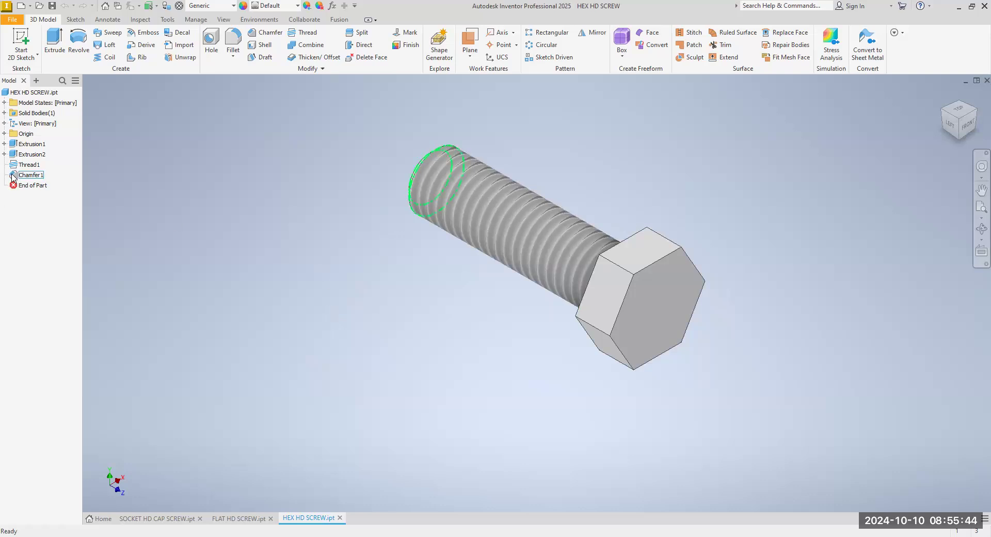
- Set the hex head screw's physical material to Brass, Soft Yellow in its iProperties and apply the change
{"action": "right_click", "coordinate": [33, 95]}
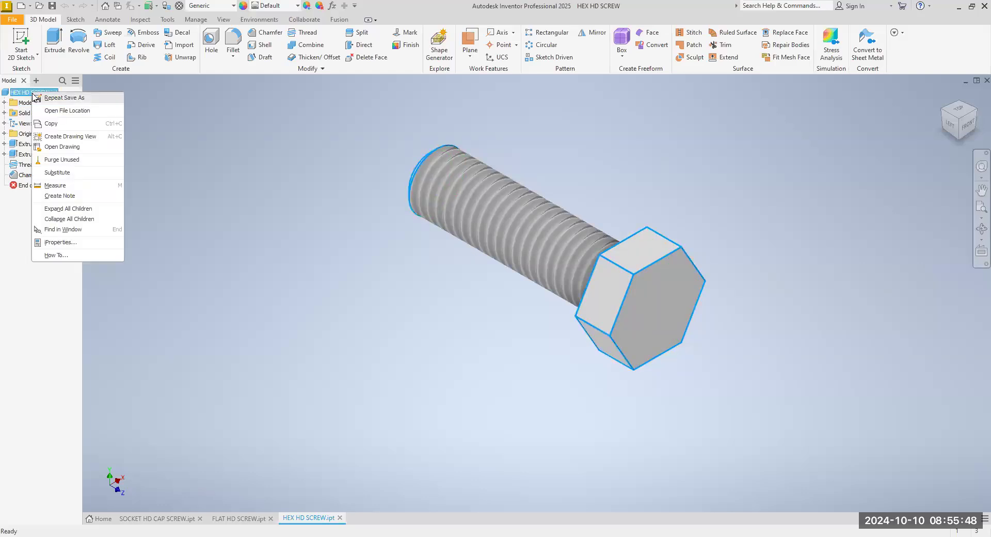
{"action": "left_click", "coordinate": [60, 242]}
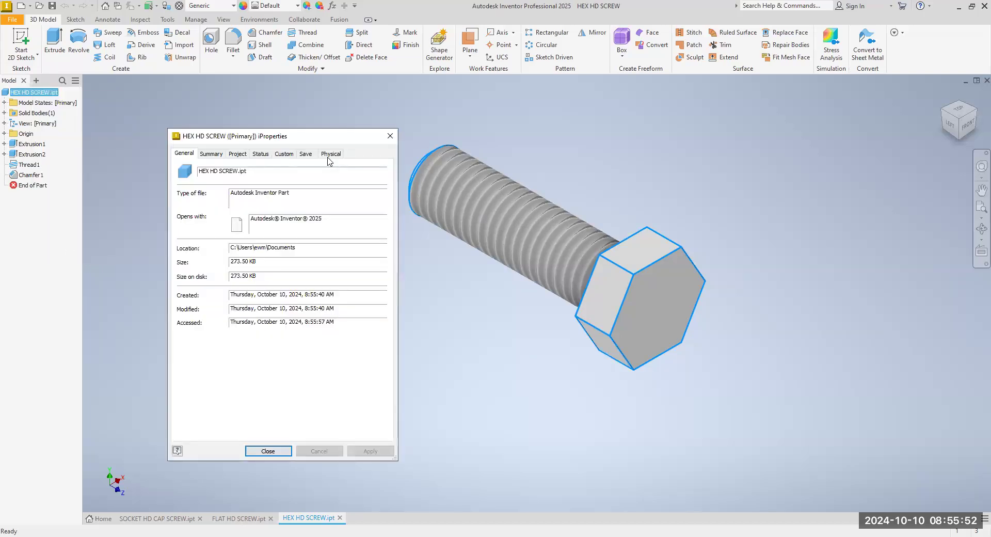
{"action": "left_click", "coordinate": [328, 158]}
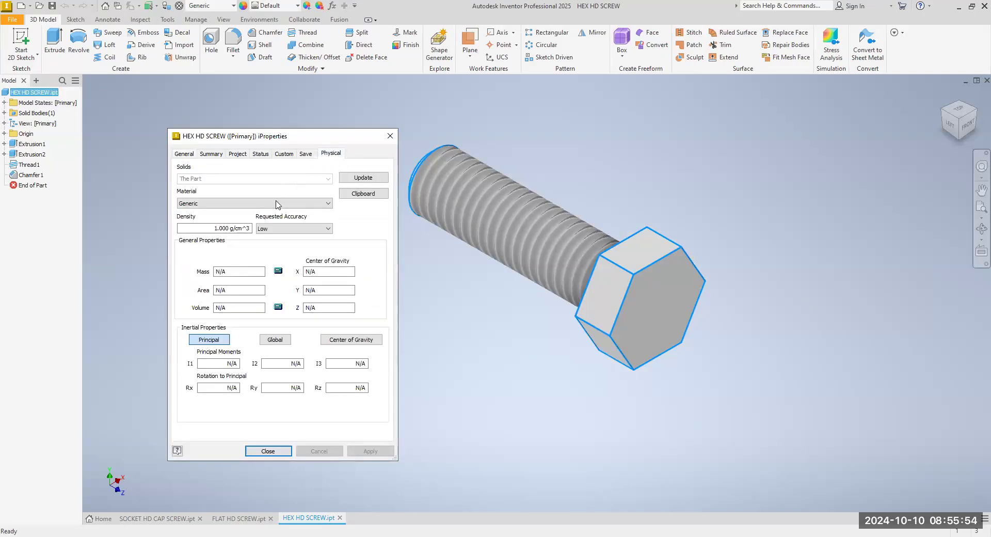
{"action": "left_click", "coordinate": [330, 203]}
{"action": "left_click_drag", "start_coordinate": [331, 266], "coordinate": [329, 342]}
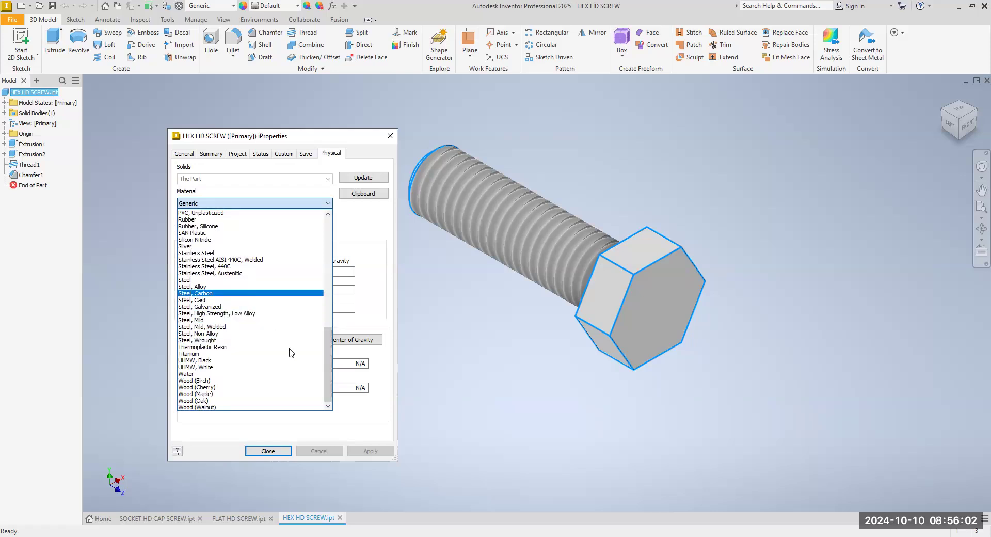
{"action": "scroll", "coordinate": [329, 367], "scroll_direction": "up", "scroll_amount": 9}
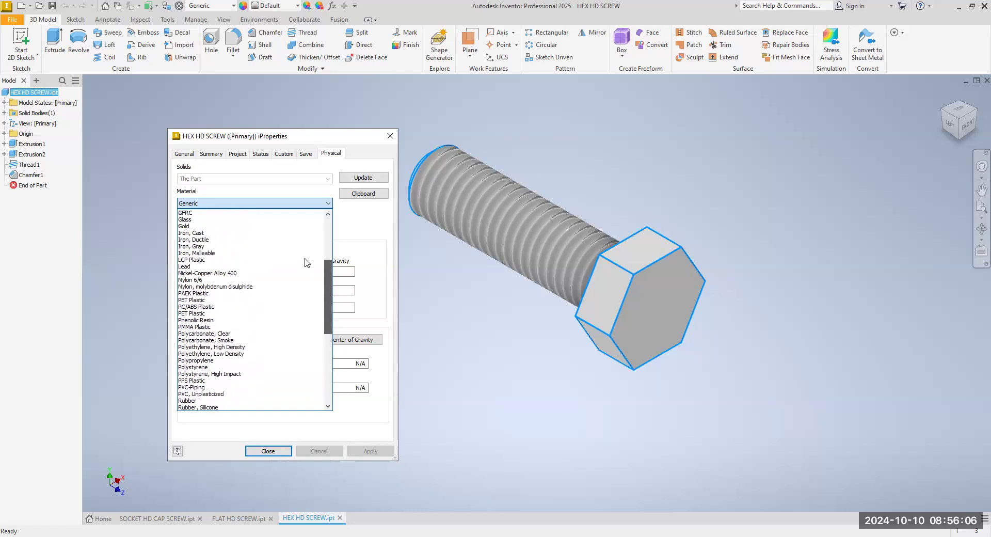
{"action": "scroll", "coordinate": [307, 262], "scroll_direction": "up", "scroll_amount": 6}
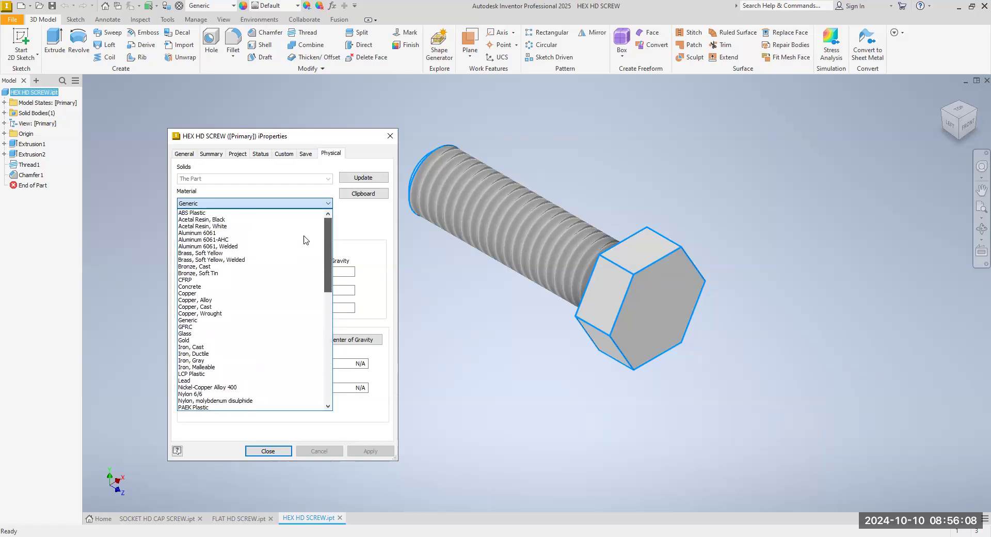
{"action": "left_click", "coordinate": [272, 253]}
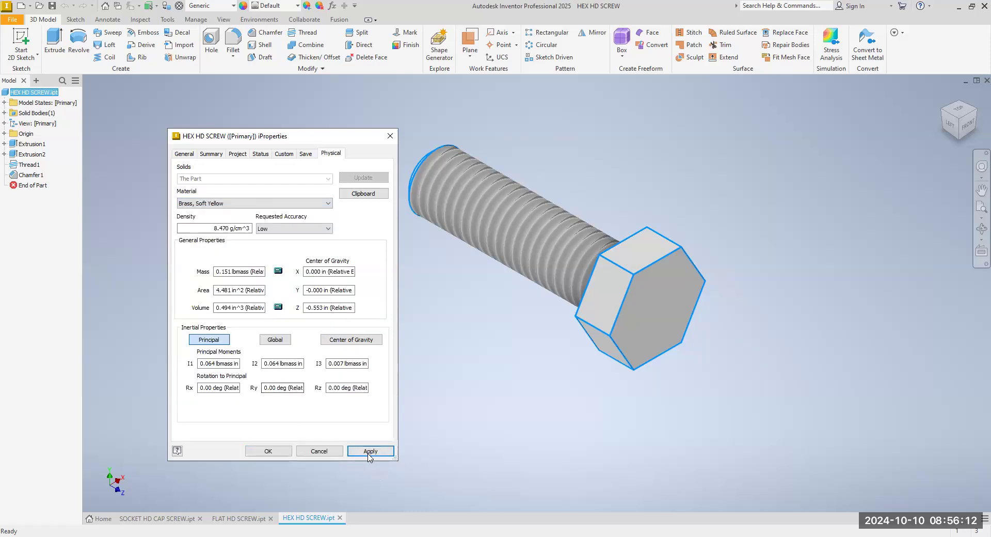
{"action": "left_click", "coordinate": [370, 454]}
{"action": "left_click", "coordinate": [267, 452]}
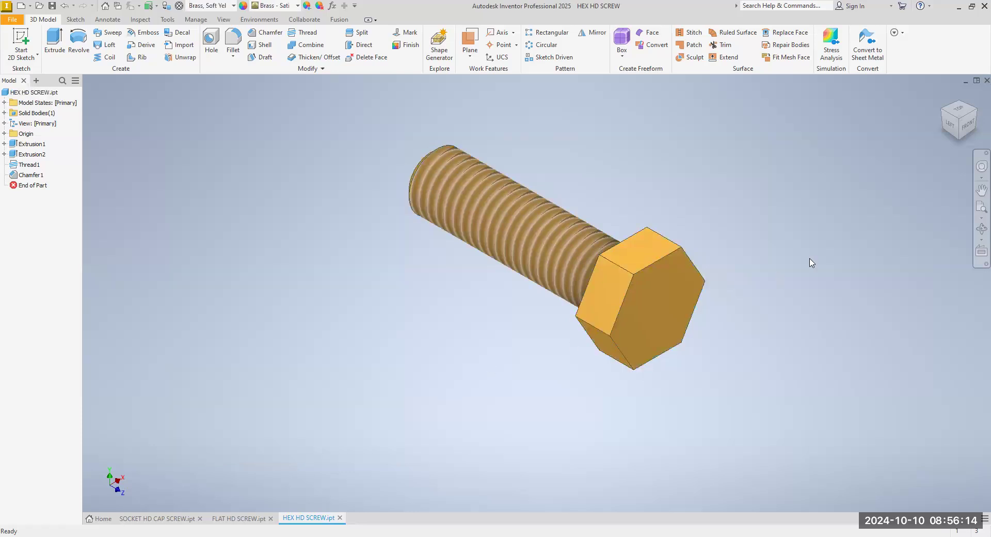
- View the hex head screw isometrically from its chamfered thread end, with the whole part in view
{"action": "left_click", "coordinate": [949, 126]}
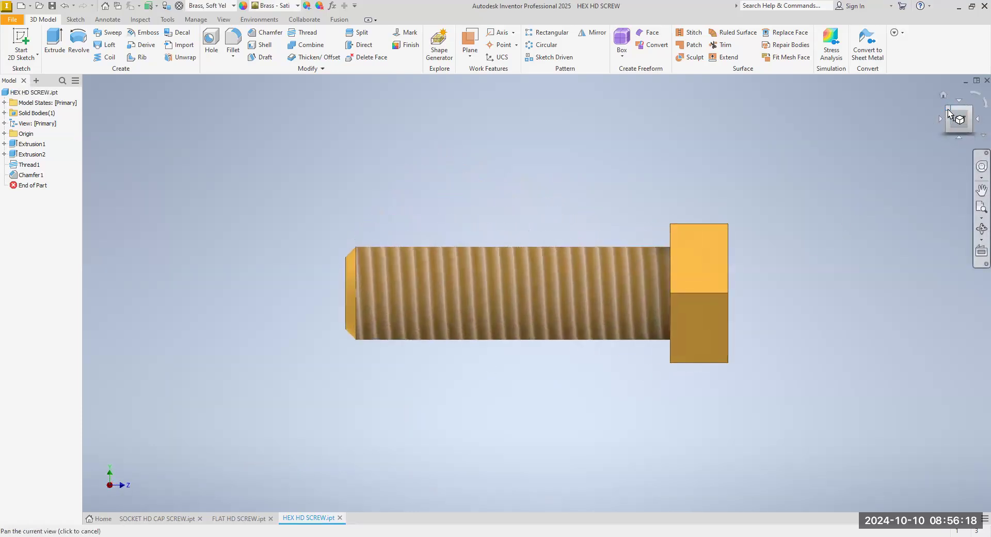
{"action": "left_click", "coordinate": [949, 108]}
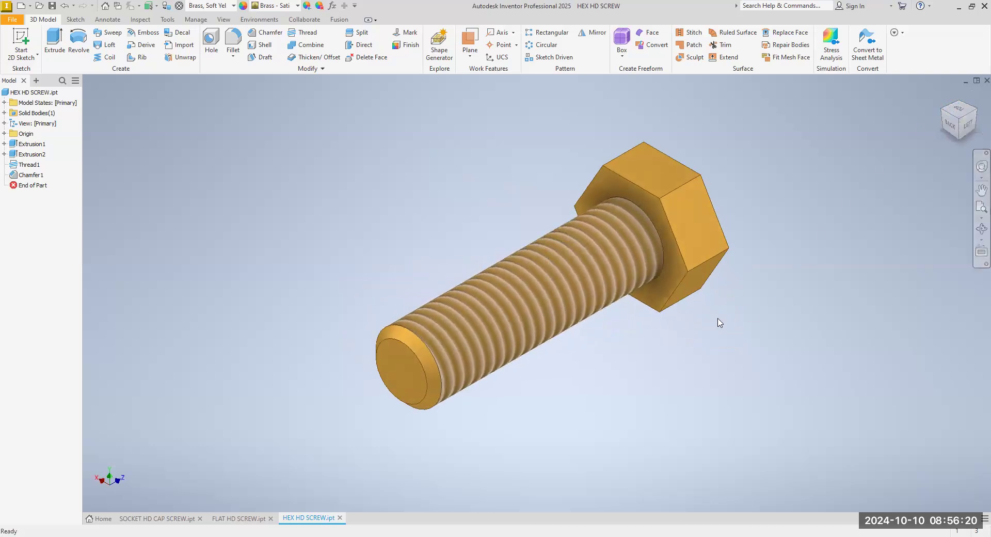
{"action": "scroll", "coordinate": [718, 321], "scroll_direction": "down", "scroll_amount": 3}
{"action": "scroll", "coordinate": [664, 302], "scroll_direction": "up", "scroll_amount": 2}
{"action": "middle_click_drag", "start_coordinate": [697, 314], "coordinate": [640, 303]}
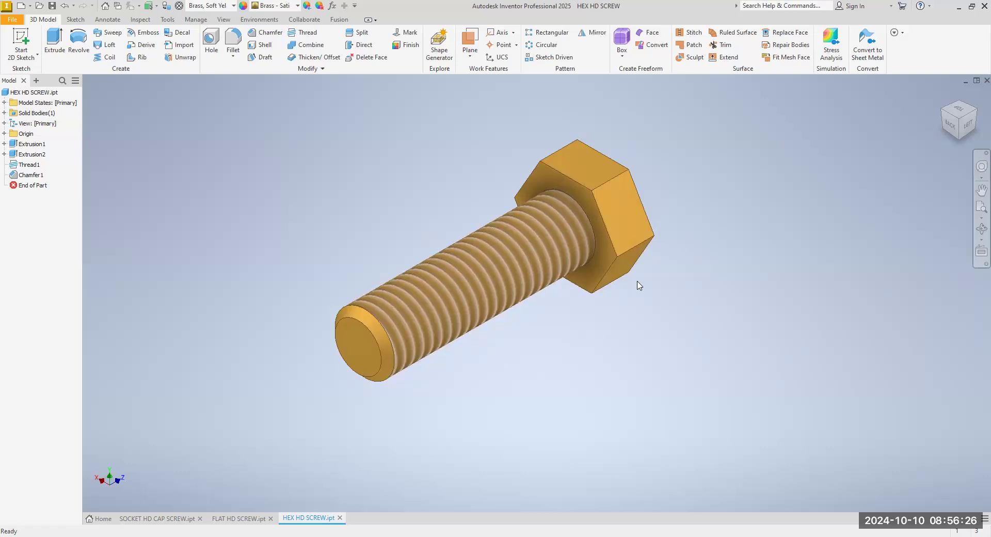
- Review the open socket head cap, flat head and hex head screw parts one after another
{"action": "left_click", "coordinate": [13, 20]}
{"action": "left_click", "coordinate": [237, 337]}
{"action": "left_click", "coordinate": [154, 520]}
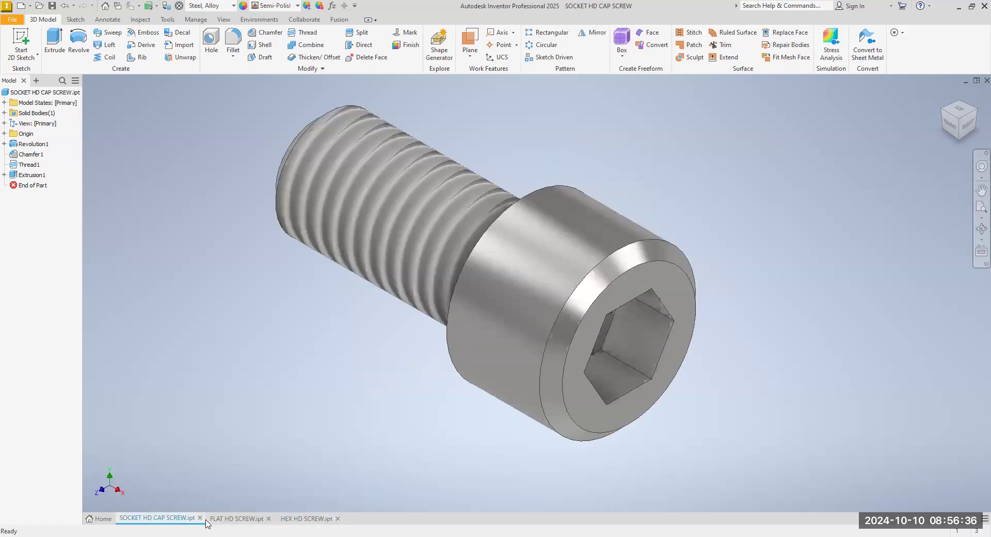
{"action": "left_click", "coordinate": [235, 520]}
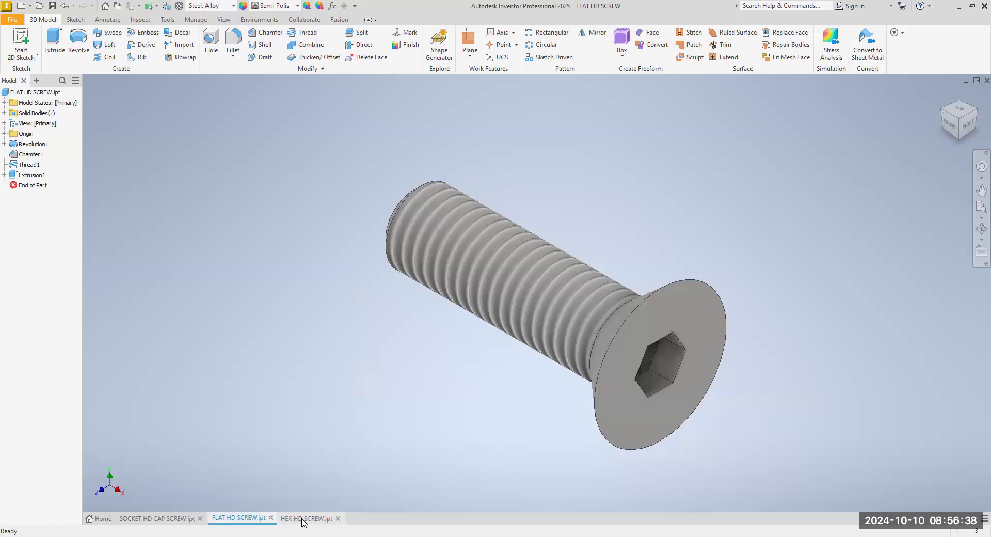
{"action": "left_click", "coordinate": [304, 519]}
{"action": "left_click", "coordinate": [235, 517]}
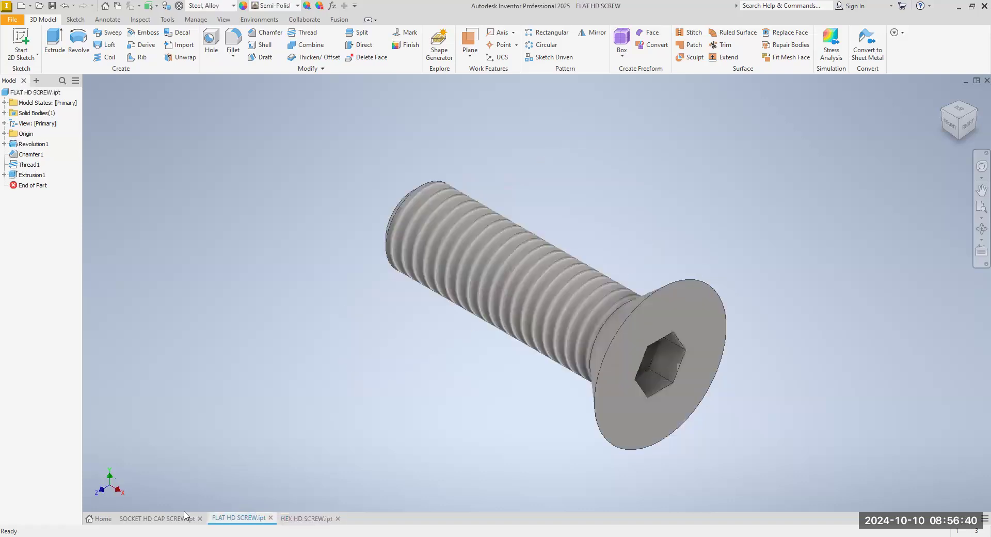
{"action": "left_click", "coordinate": [182, 520]}
{"action": "left_click", "coordinate": [253, 519]}
{"action": "left_click", "coordinate": [314, 519]}
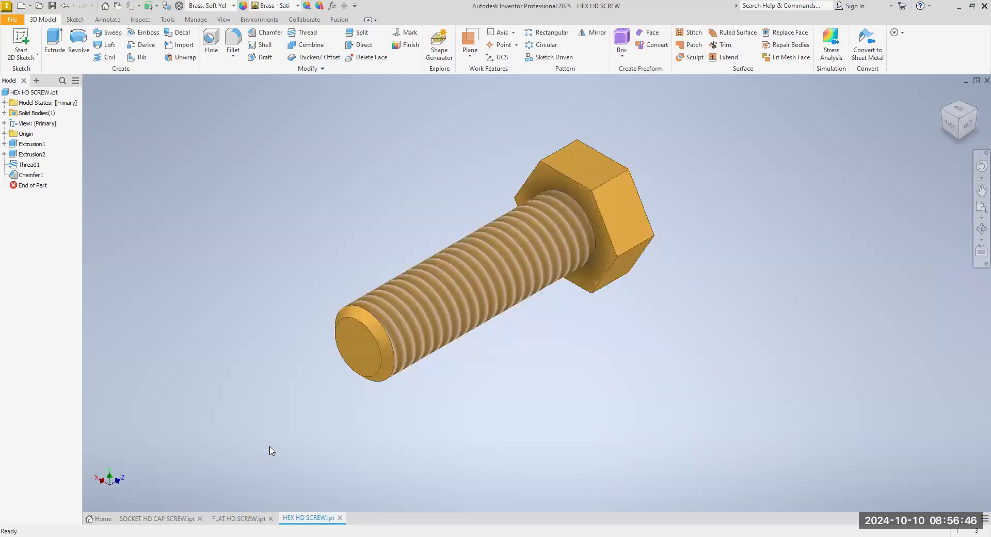
- Export the socket head cap screw as a PNG image named SOCKET HD CAP SCREW in the Documents folder
{"action": "left_click", "coordinate": [166, 521]}
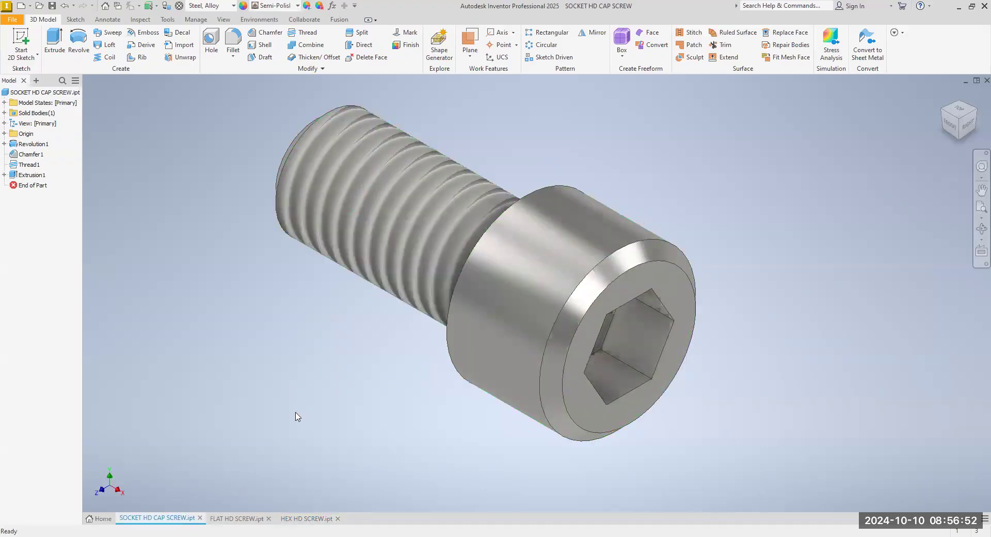
{"action": "left_click", "coordinate": [14, 22]}
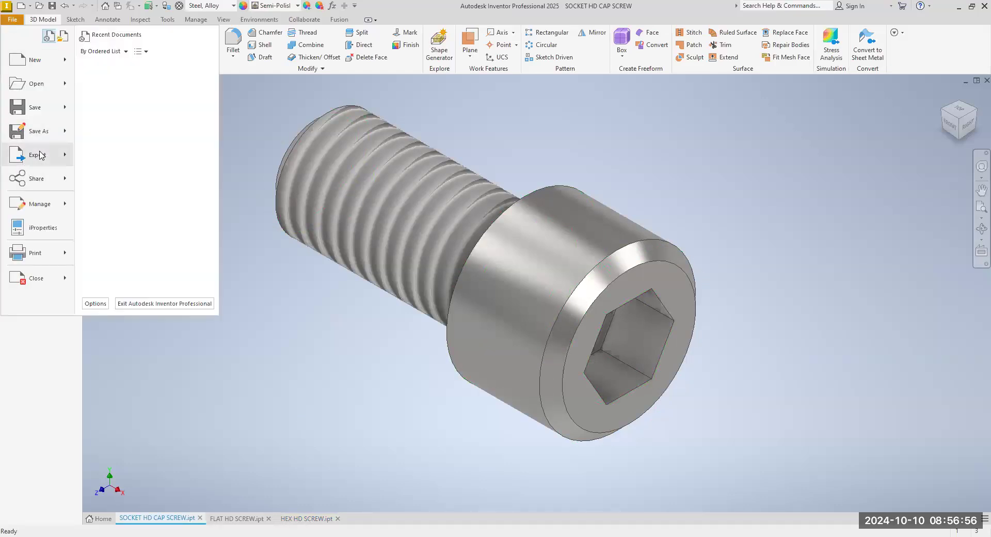
{"action": "mouse_move", "coordinate": [40, 155]}
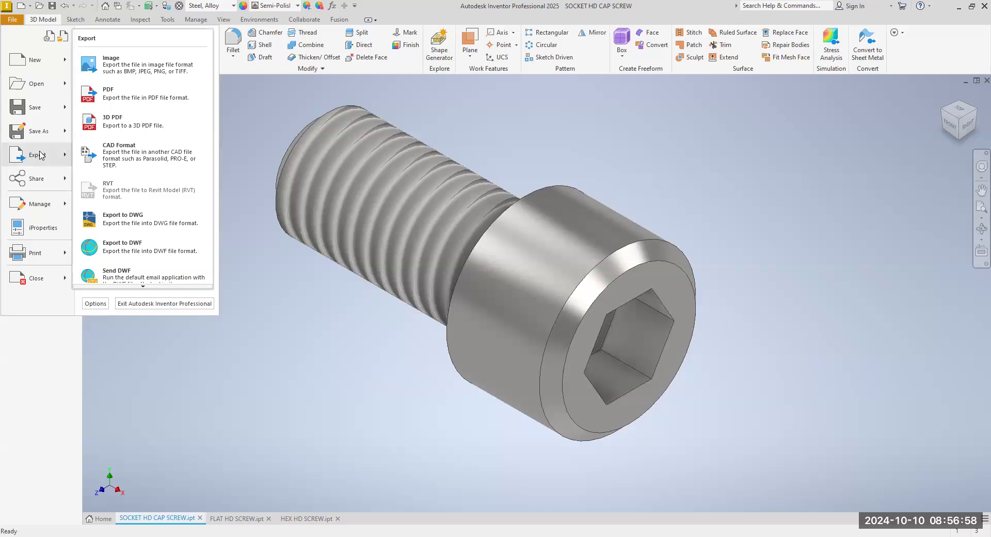
{"action": "left_click", "coordinate": [128, 69]}
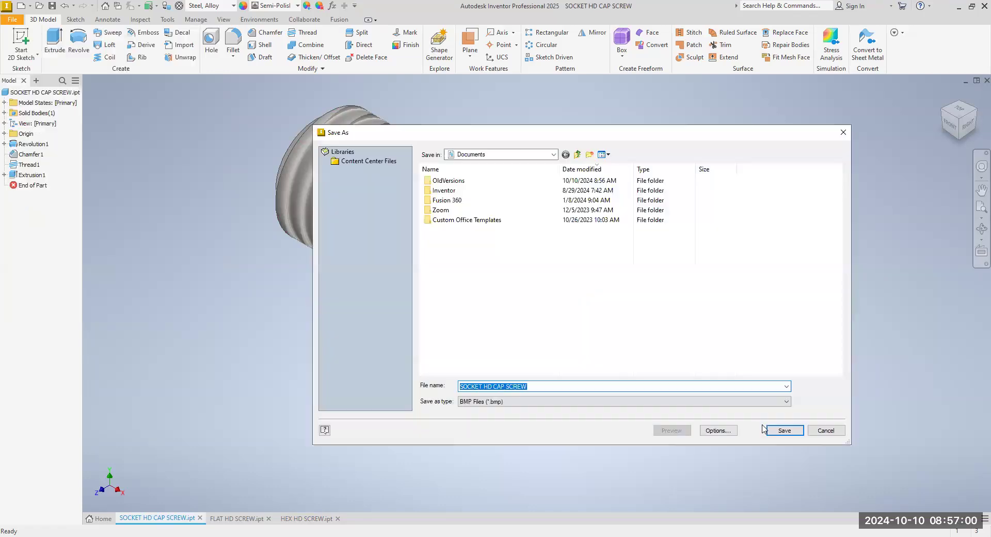
{"action": "left_click", "coordinate": [577, 403]}
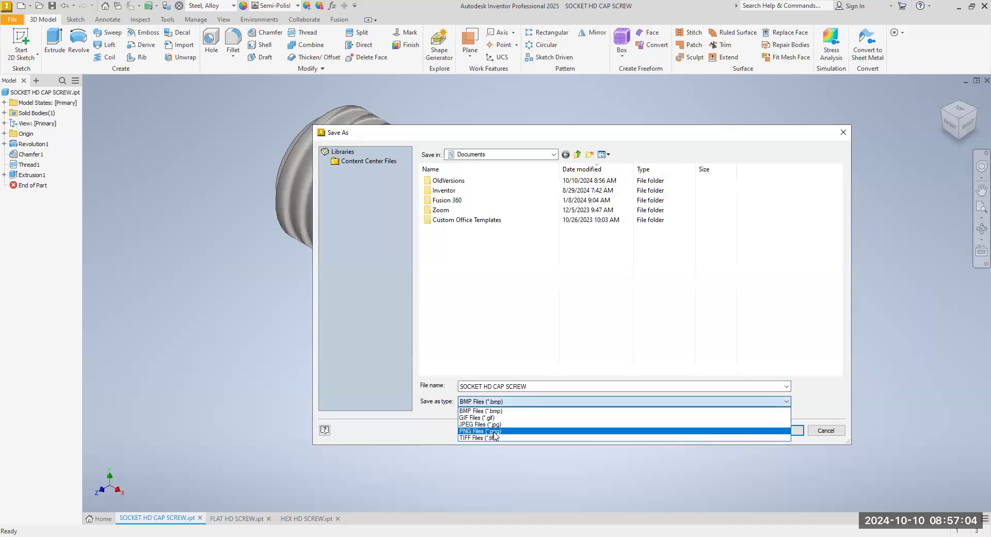
{"action": "left_click", "coordinate": [507, 404]}
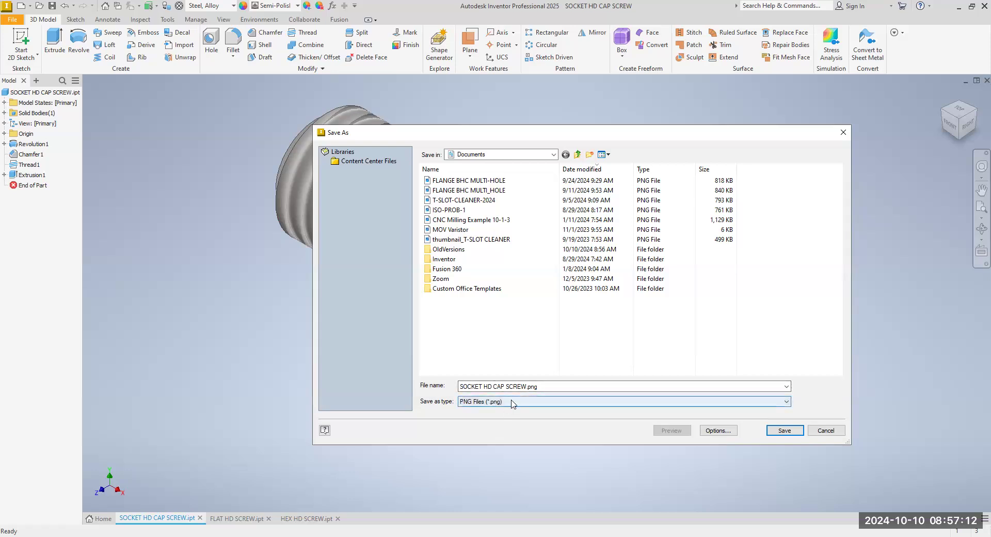
{"action": "left_click", "coordinate": [785, 431]}
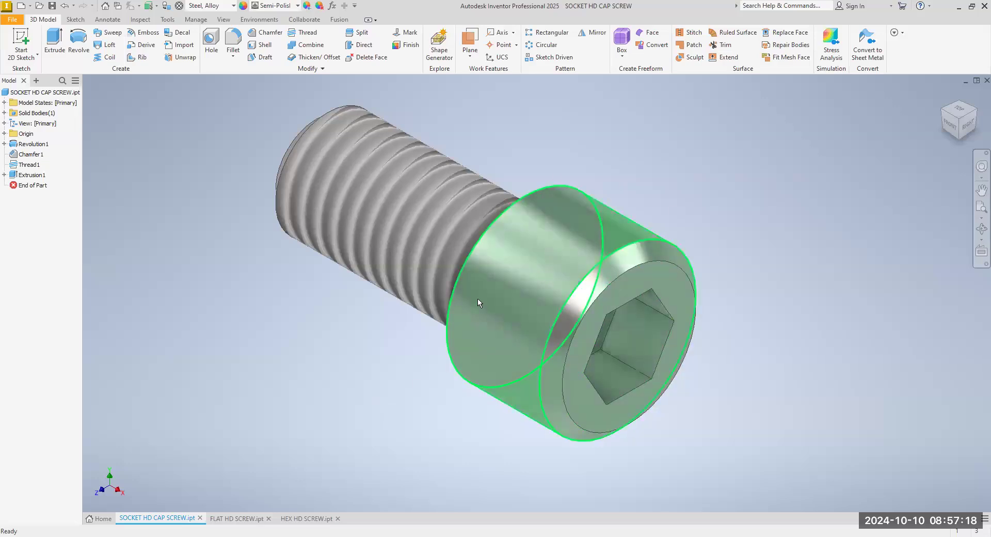
- Bring up the flat head screw part and frame it large in an isometric view showing the hex socket
{"action": "left_click", "coordinate": [228, 520]}
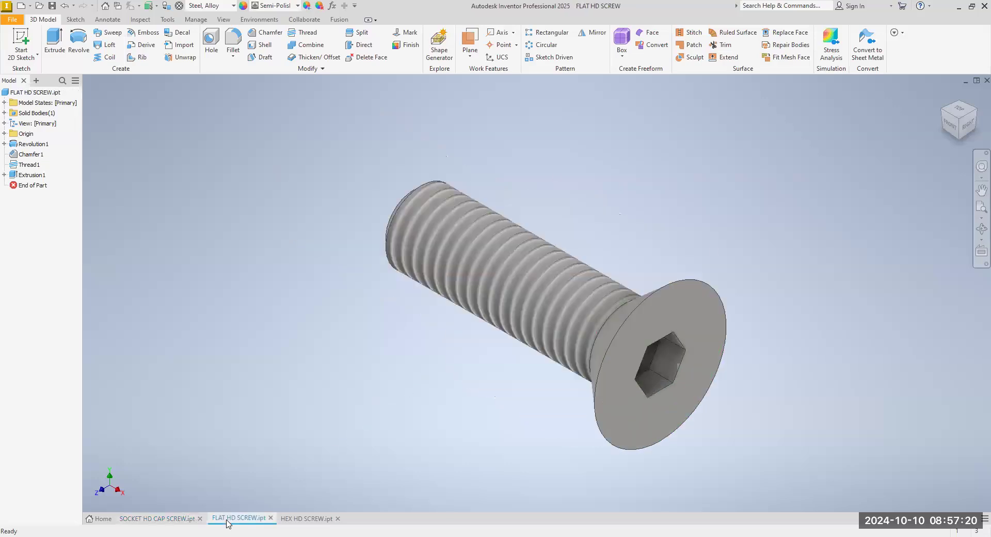
{"action": "scroll", "coordinate": [413, 398], "scroll_direction": "down", "scroll_amount": 3}
{"action": "scroll", "coordinate": [465, 385], "scroll_direction": "up", "scroll_amount": 3}
{"action": "middle_click_drag", "start_coordinate": [475, 385], "coordinate": [419, 362]}
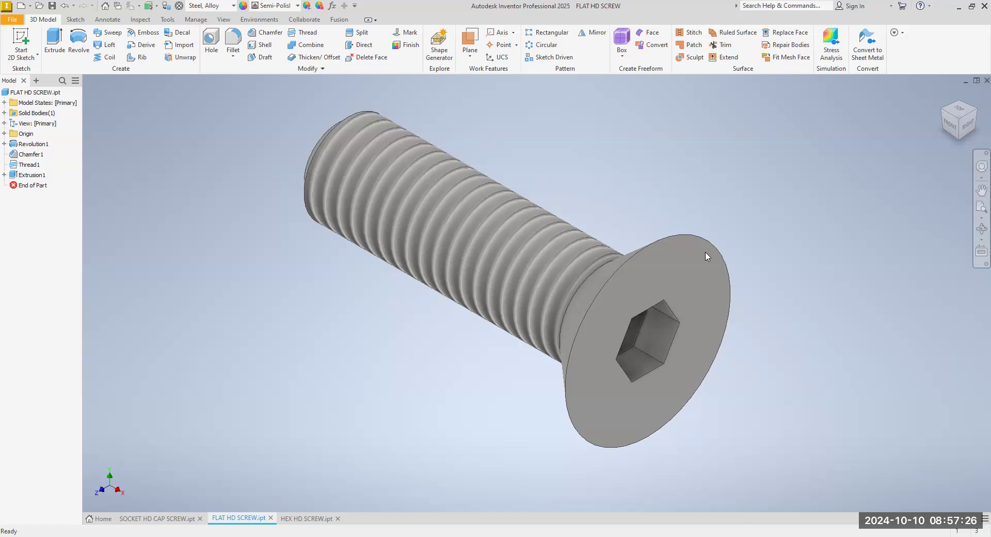
{"action": "left_click", "coordinate": [952, 132]}
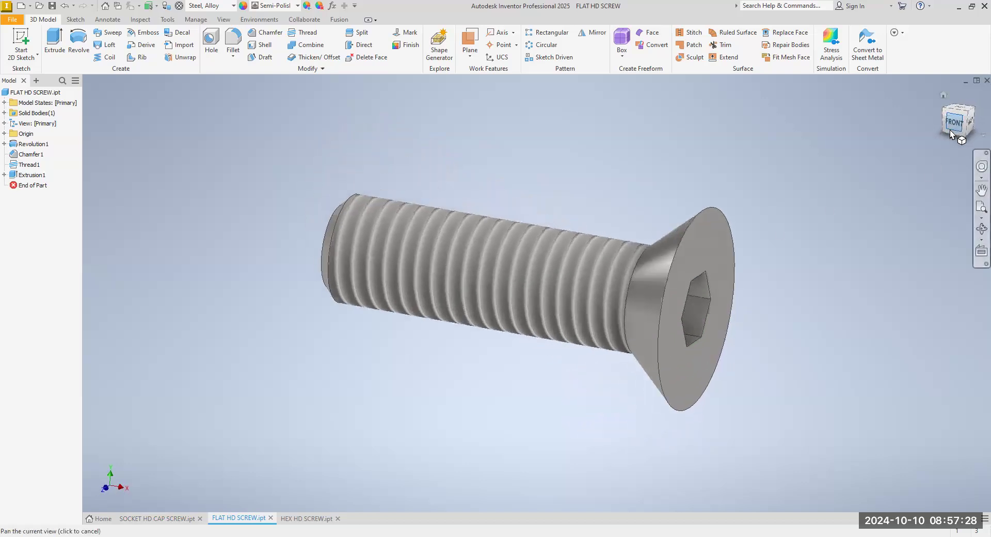
{"action": "left_click", "coordinate": [971, 111]}
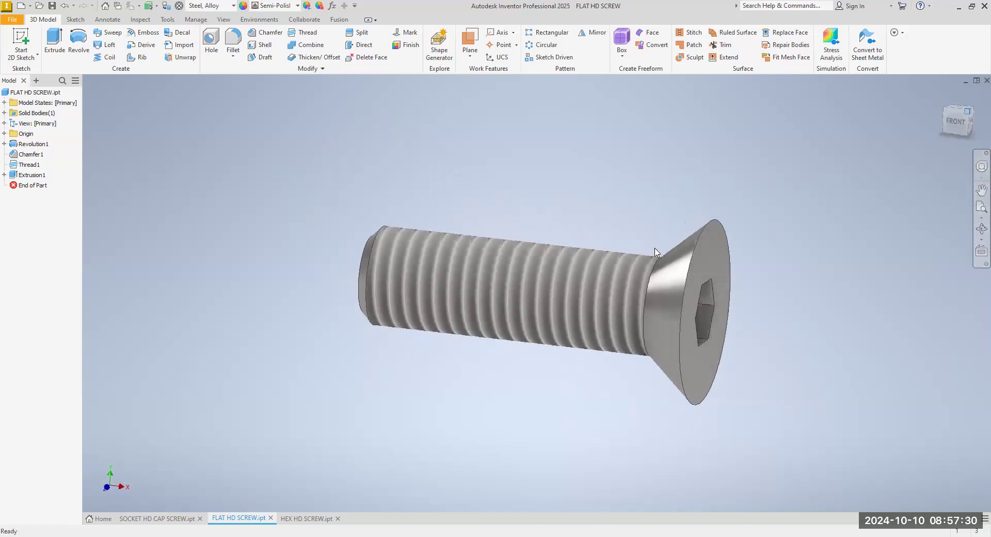
{"action": "scroll", "coordinate": [698, 346], "scroll_direction": "down", "scroll_amount": 3}
{"action": "mouse_move", "coordinate": [698, 346]}
{"action": "middle_mouse_down"}
{"action": "mouse_move", "coordinate": [664, 308]}
{"action": "mouse_move", "coordinate": [711, 331]}
{"action": "middle_mouse_up"}
{"action": "scroll", "coordinate": [665, 308], "scroll_direction": "up", "scroll_amount": 4}
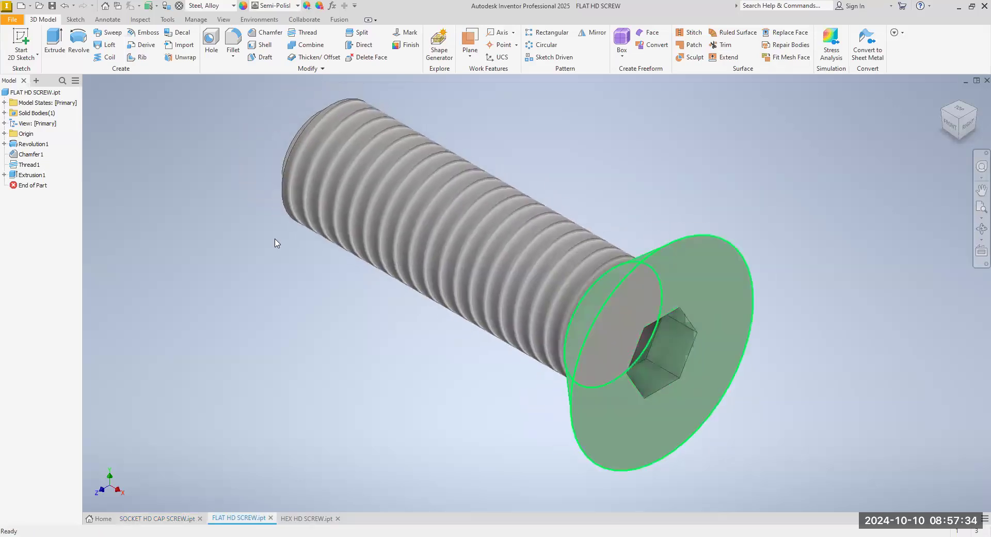
{"action": "left_click", "coordinate": [14, 20]}
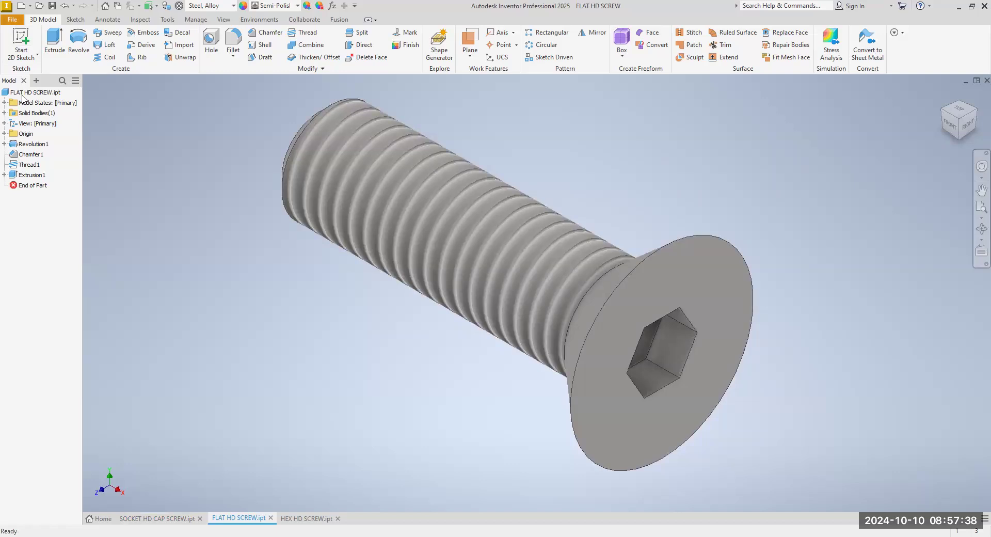
{"action": "mouse_move", "coordinate": [36, 158]}
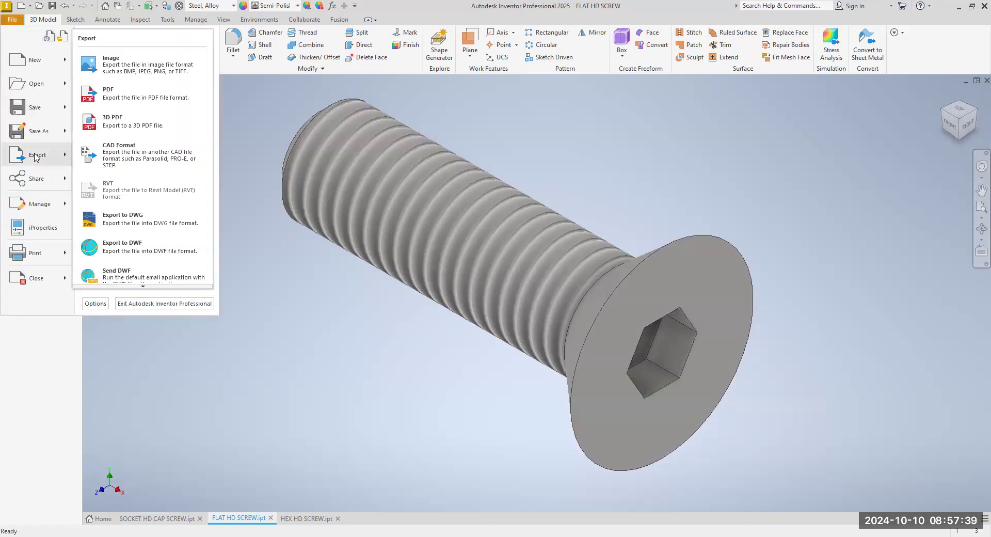
{"action": "left_click", "coordinate": [141, 72]}
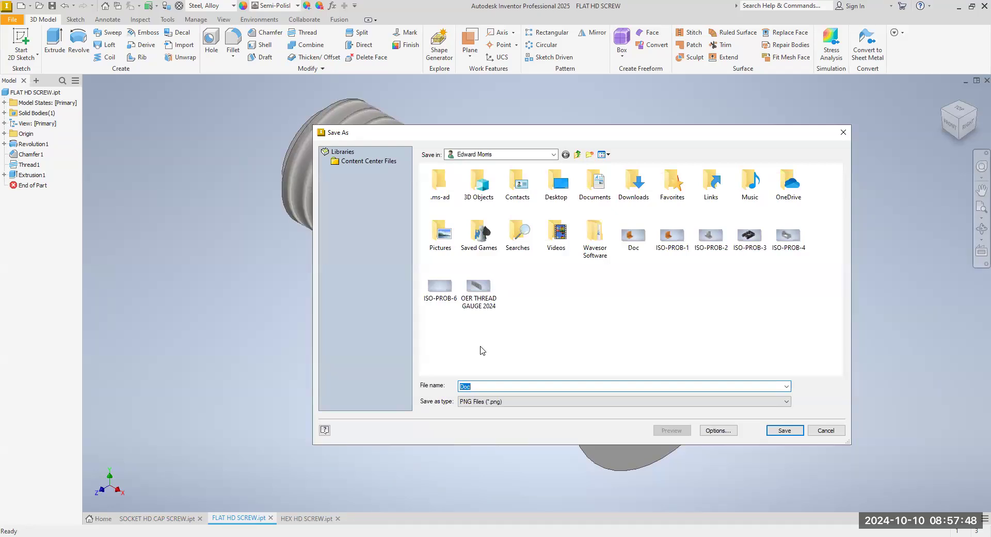
{"action": "left_click", "coordinate": [817, 430]}
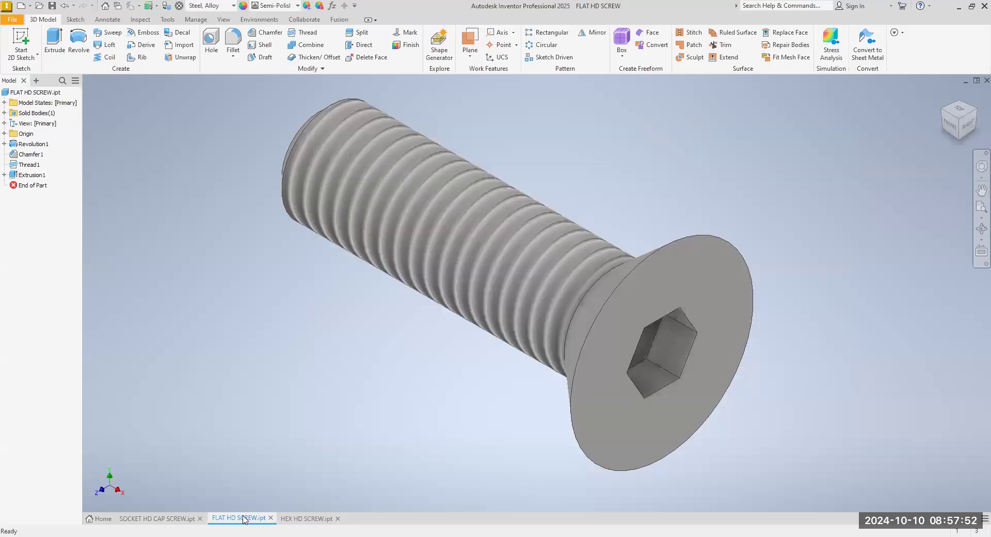
- Export the flat head screw as a PNG image named FLAT HD SCREW in the Documents folder
{"action": "left_click", "coordinate": [12, 19]}
{"action": "mouse_move", "coordinate": [38, 162]}
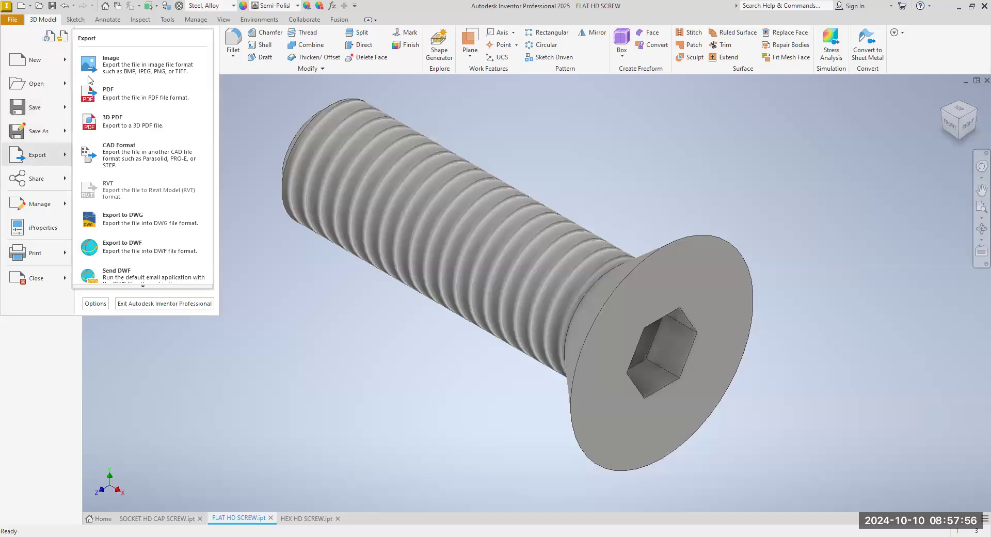
{"action": "left_click", "coordinate": [120, 68]}
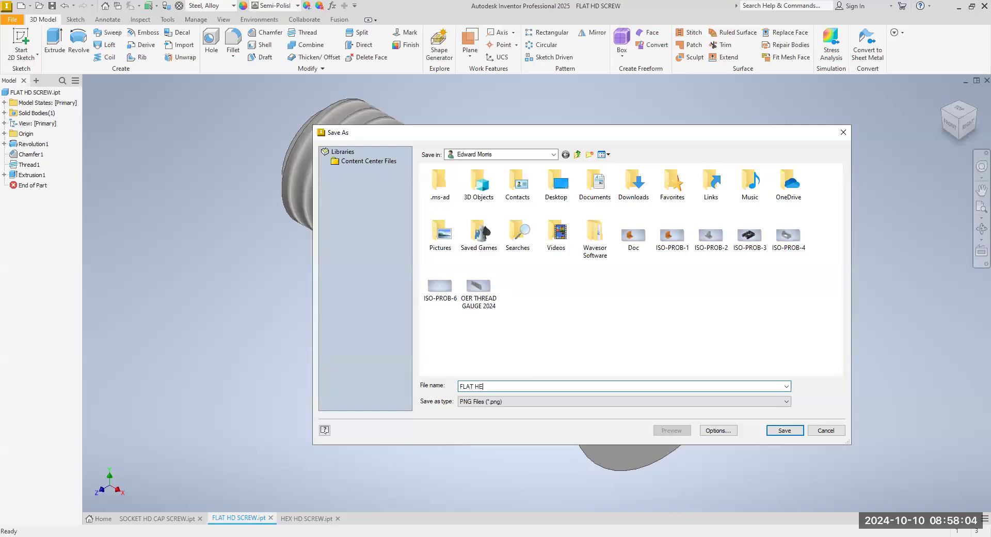
{"action": "type", "text": "FLAT HD SCREW"}
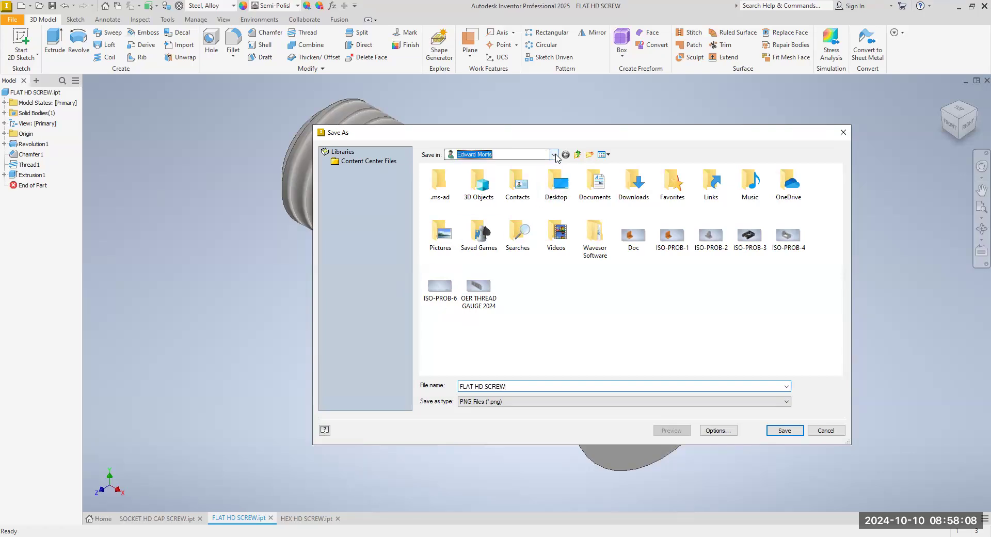
{"action": "left_click", "coordinate": [555, 155]}
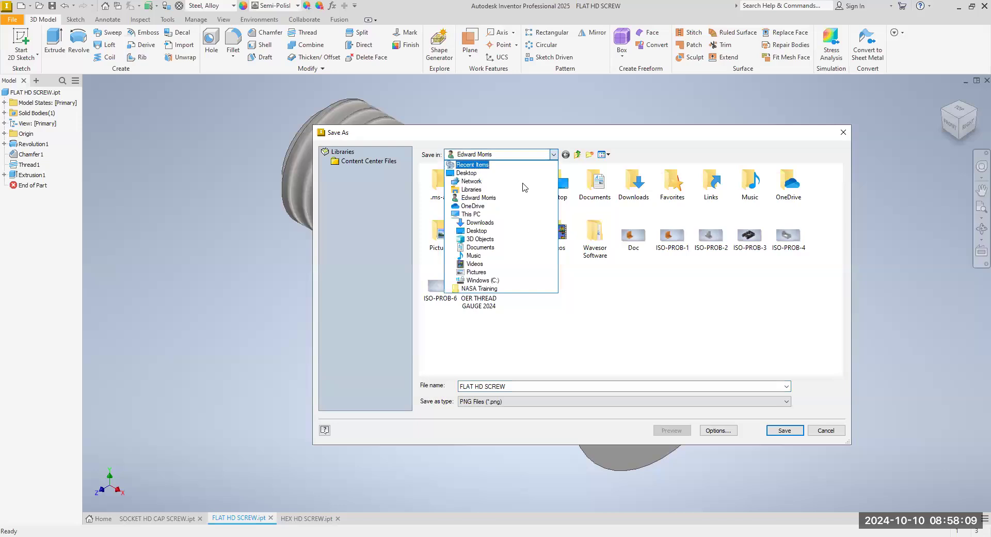
{"action": "left_click", "coordinate": [505, 251]}
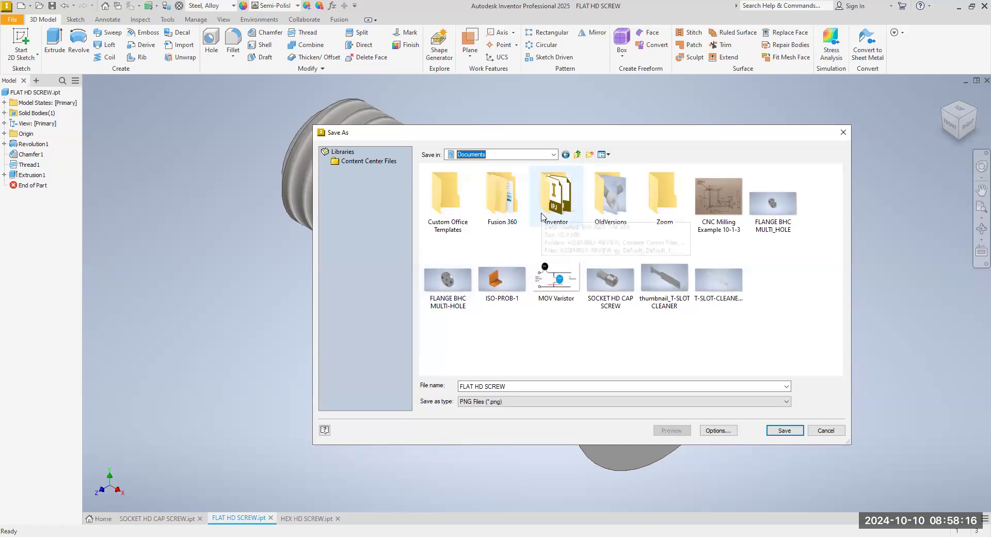
{"action": "left_click", "coordinate": [785, 430]}
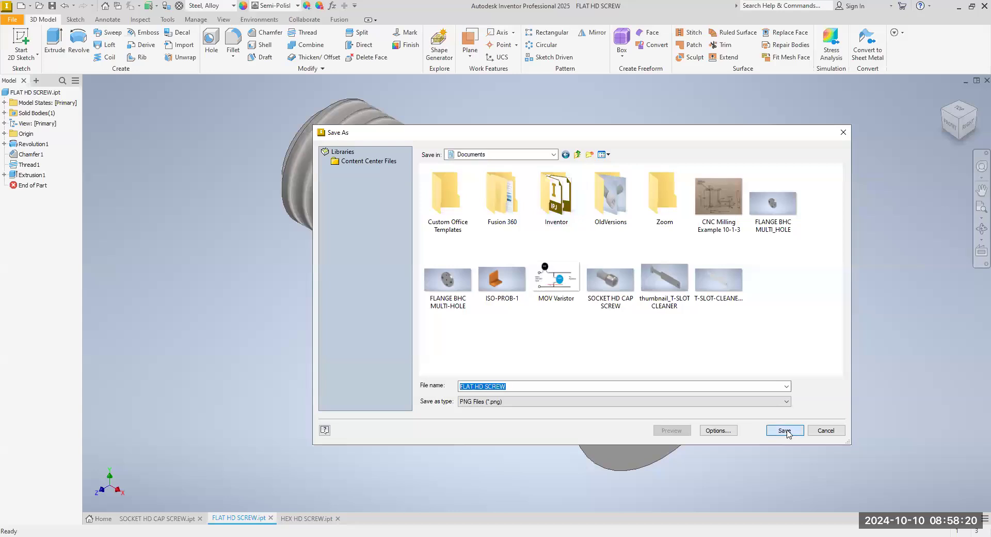
- Bring up the hex head screw part and orient it isometrically from its chamfered thread end, after trying views from the head side
{"action": "left_click", "coordinate": [317, 520]}
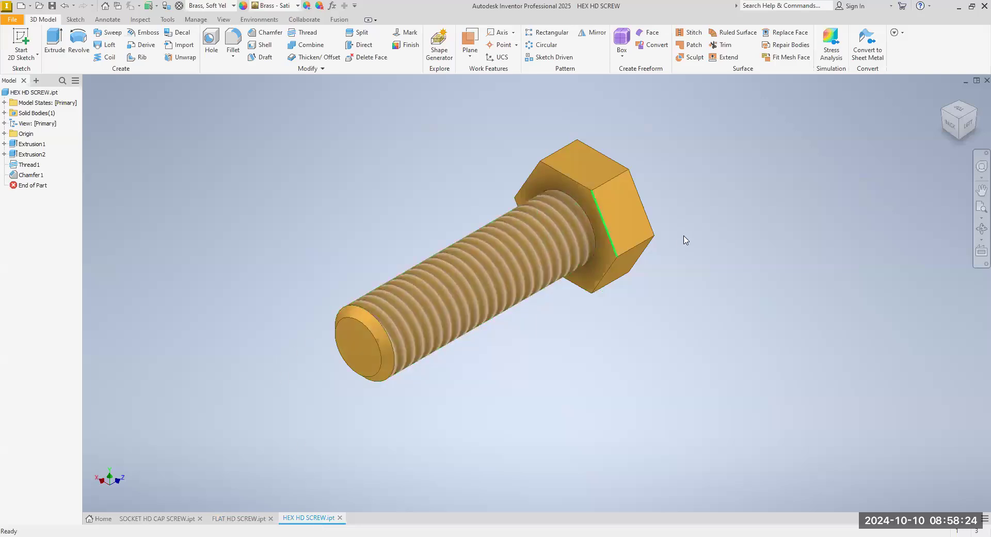
{"action": "left_click", "coordinate": [967, 129]}
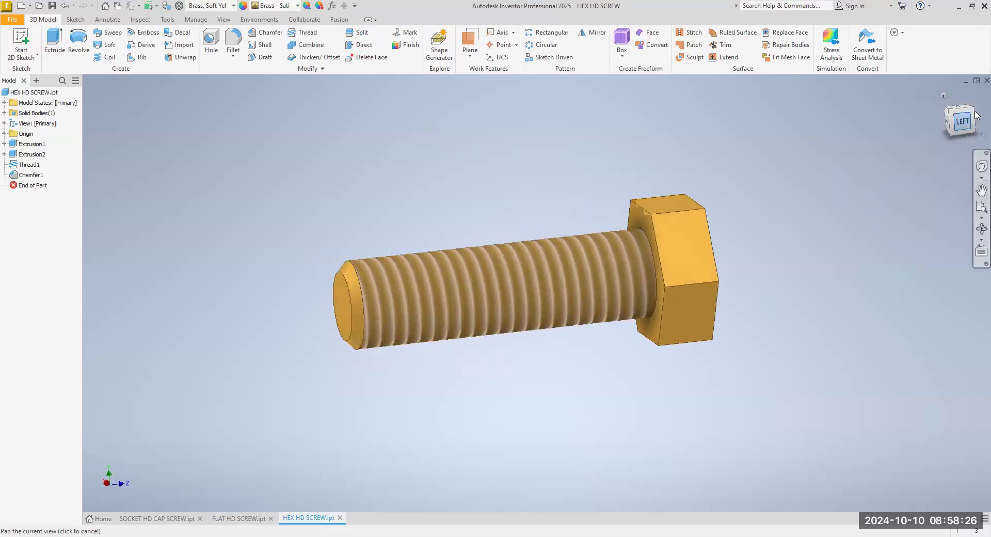
{"action": "left_click", "coordinate": [970, 111]}
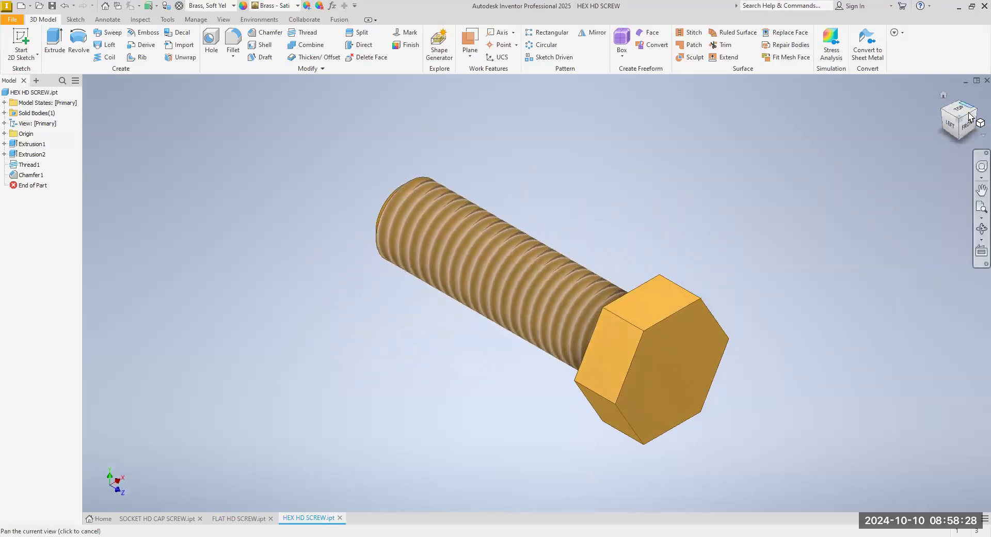
{"action": "left_click", "coordinate": [954, 128]}
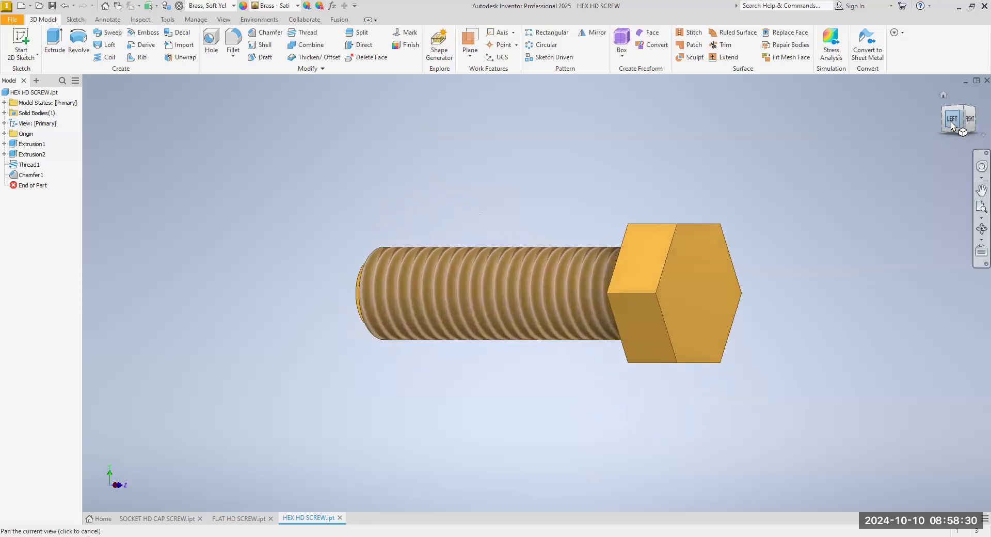
{"action": "left_click", "coordinate": [950, 112]}
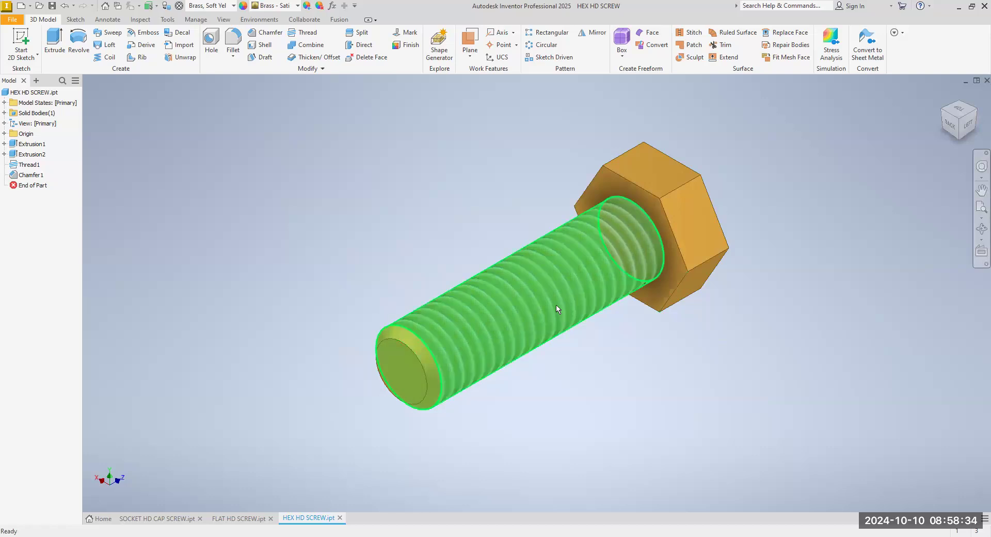
- Export the hex head screw as a PNG image named HEX HD SCREW in the Documents folder
{"action": "left_click", "coordinate": [12, 20]}
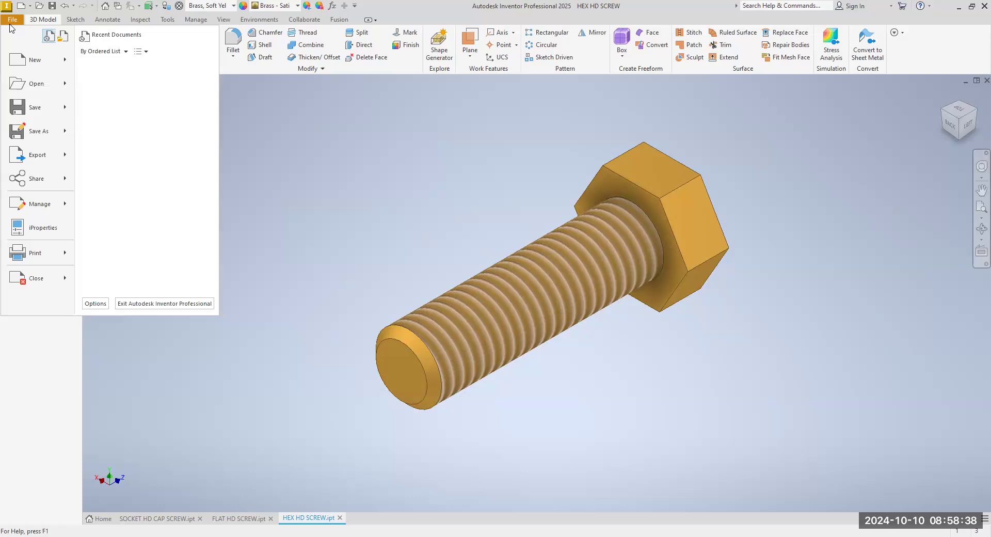
{"action": "mouse_move", "coordinate": [43, 155]}
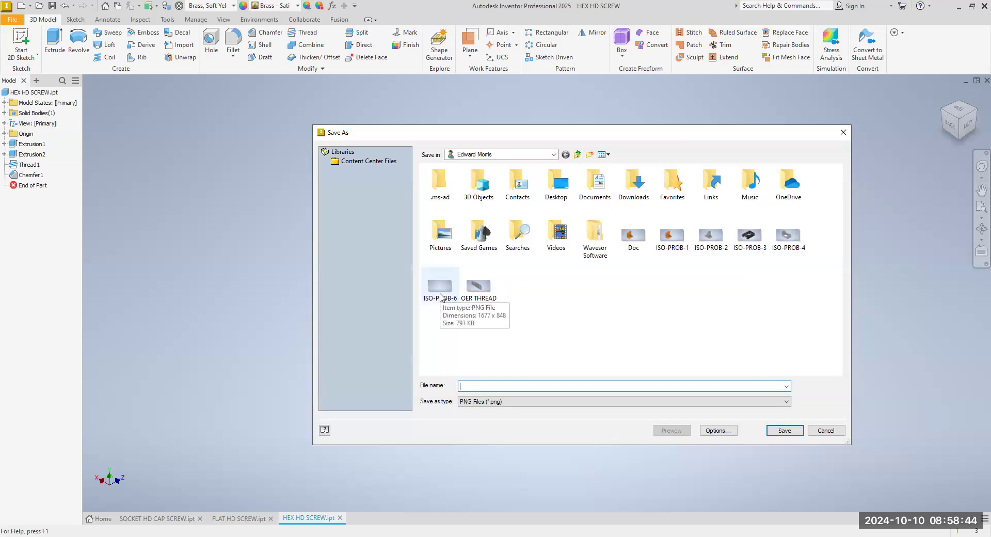
{"action": "type", "text": "HEX HD SCREW"}
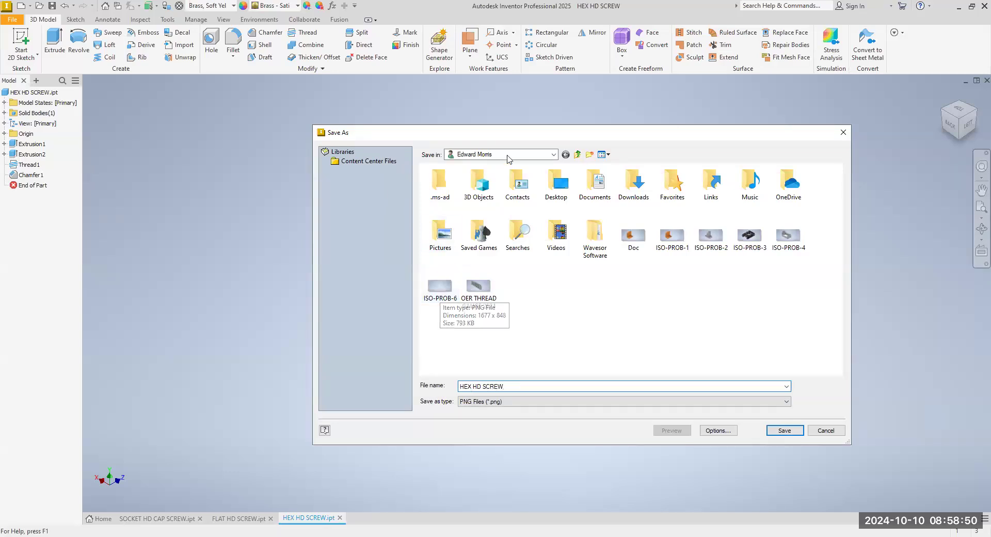
{"action": "left_click", "coordinate": [554, 155]}
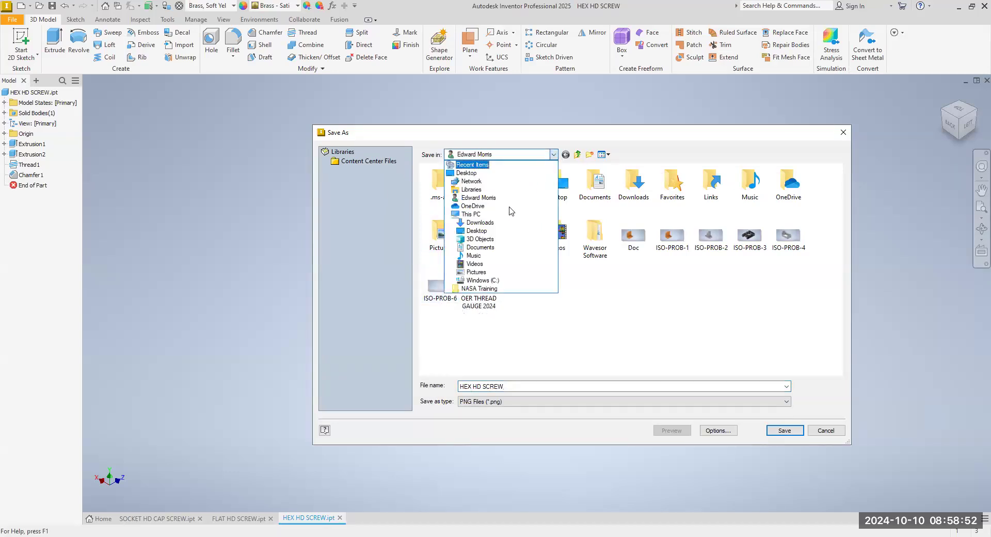
{"action": "left_click", "coordinate": [480, 247]}
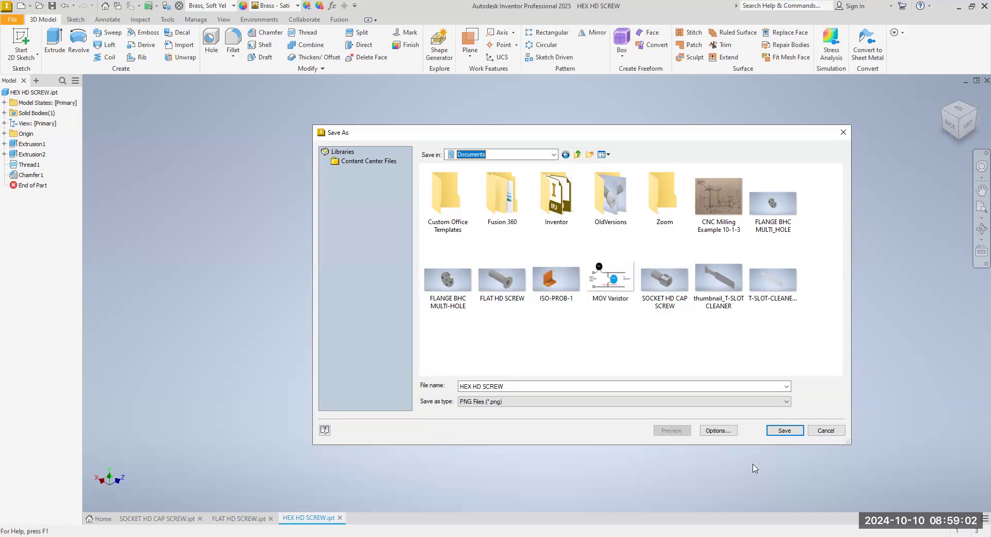
{"action": "left_click", "coordinate": [785, 431]}
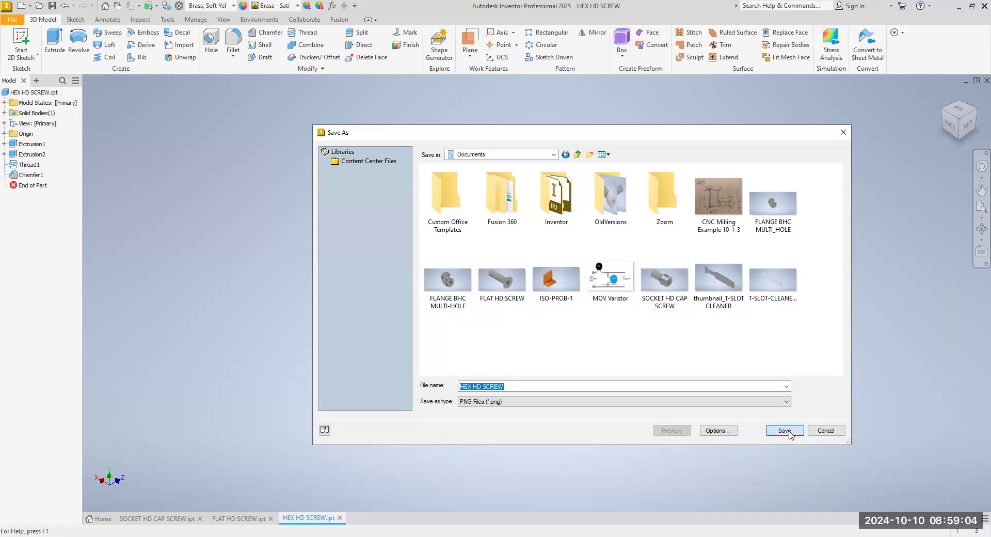
- Create a new drawing from the English ANSI (in).idw template
{"action": "middle_click_drag", "start_coordinate": [690, 378], "coordinate": [675, 378]}
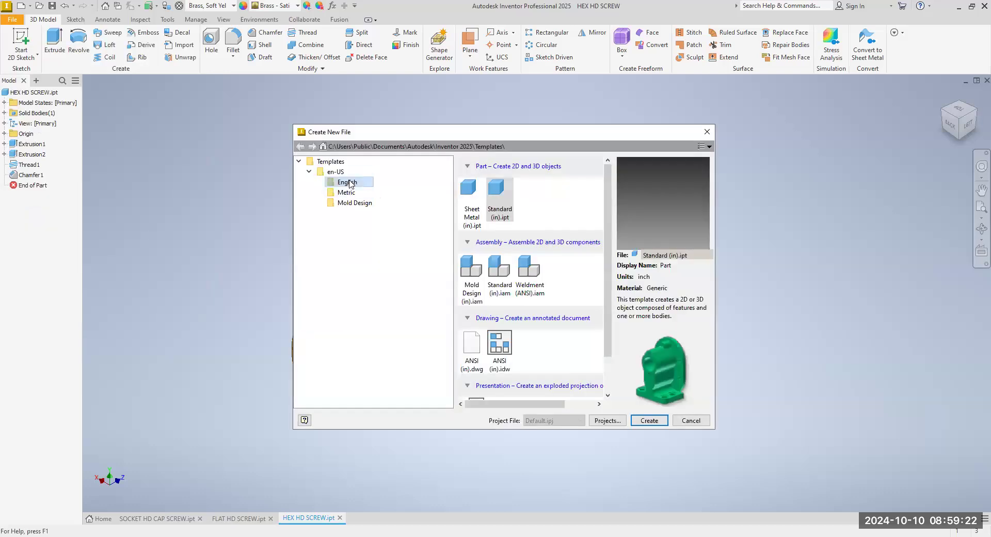
{"action": "left_click", "coordinate": [499, 192]}
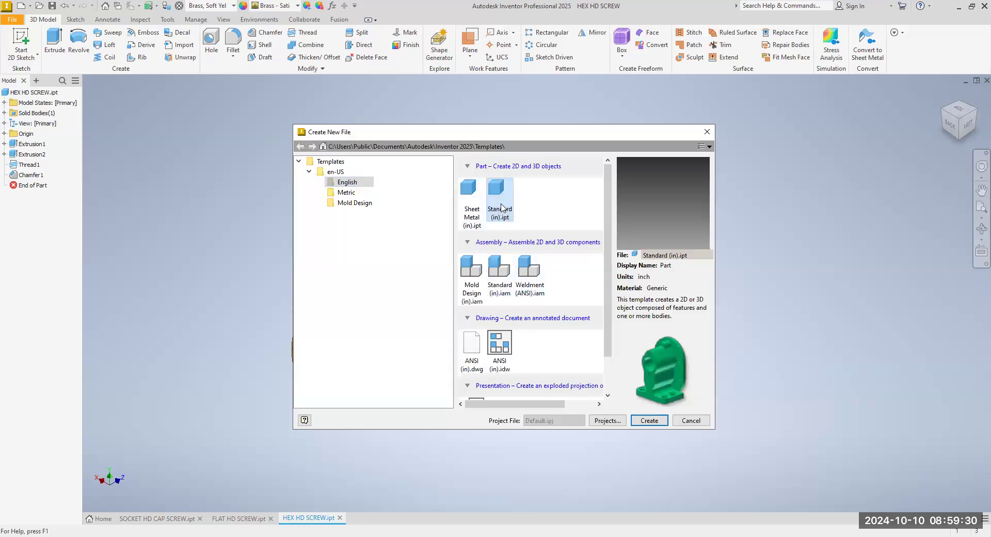
{"action": "left_click", "coordinate": [510, 345]}
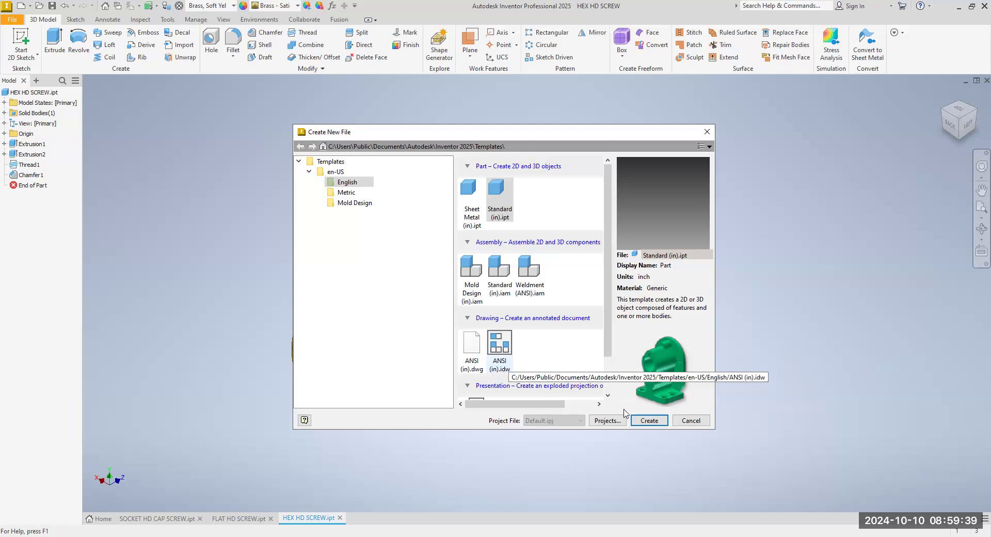
{"action": "left_click", "coordinate": [649, 420]}
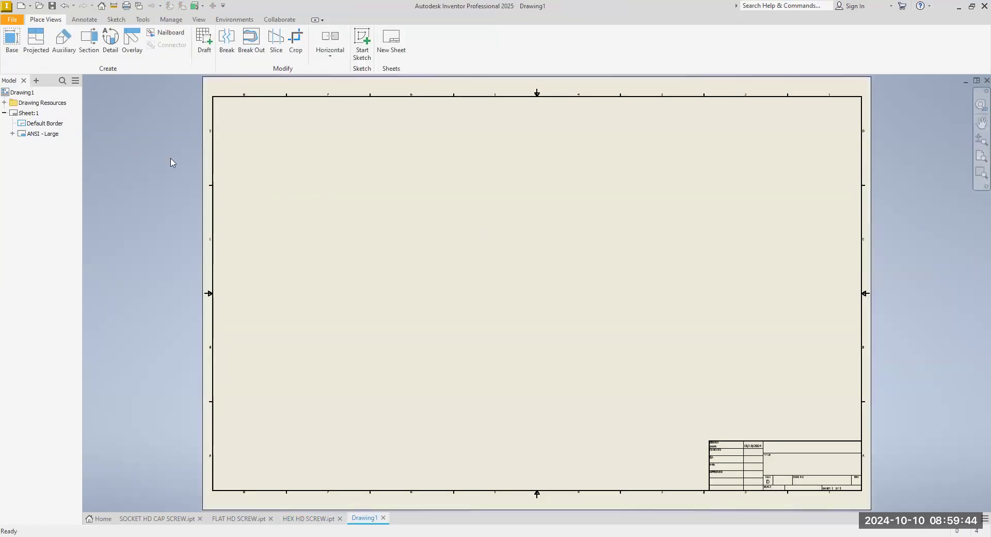
- Change the drawing sheet's size to A, keeping the landscape orientation
{"action": "right_click", "coordinate": [36, 115]}
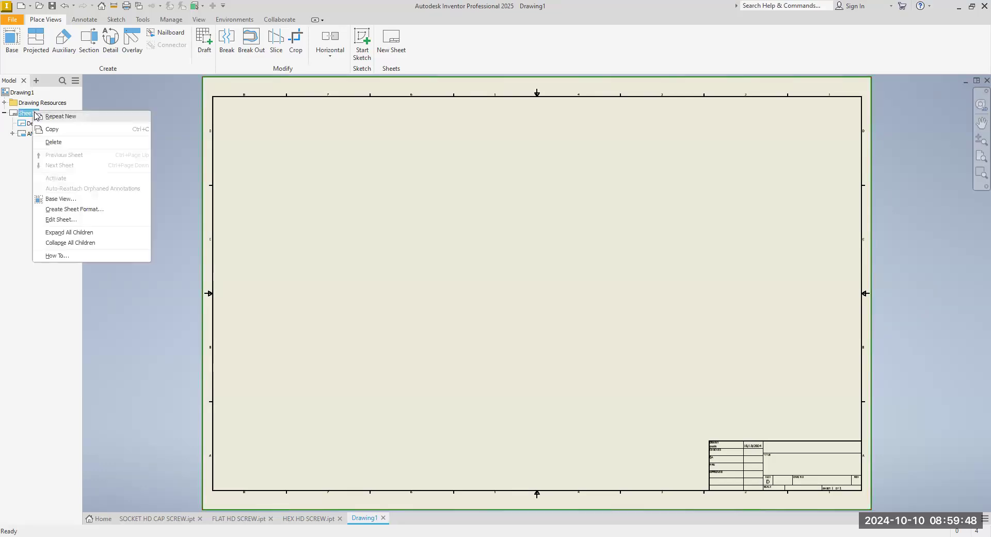
{"action": "left_click", "coordinate": [87, 220]}
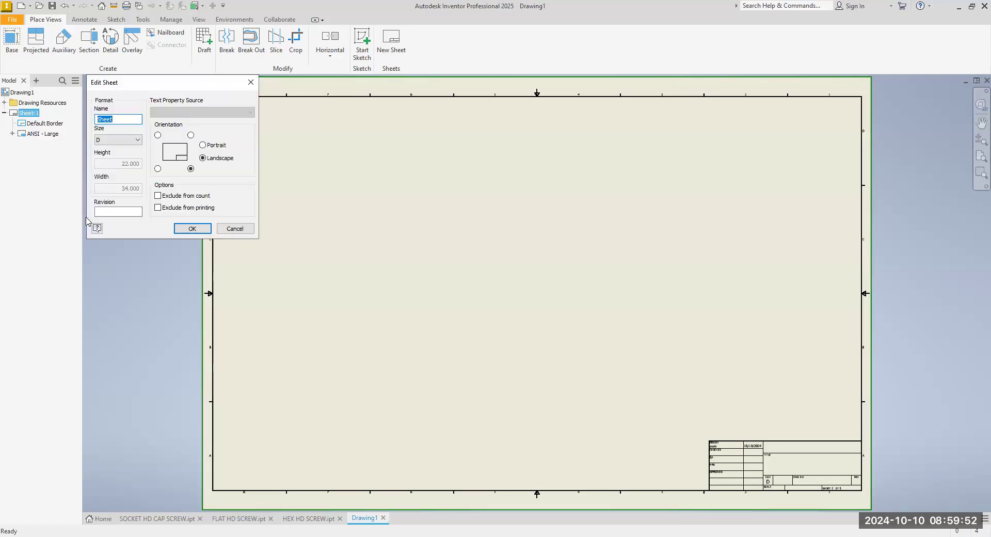
{"action": "left_click", "coordinate": [138, 140]}
{"action": "left_click", "coordinate": [131, 150]}
{"action": "left_click", "coordinate": [192, 229]}
- Place a base view of the SOCKET HD CAP SCREW part from Documents and move it to the left half of the sheet
{"action": "left_click", "coordinate": [13, 52]}
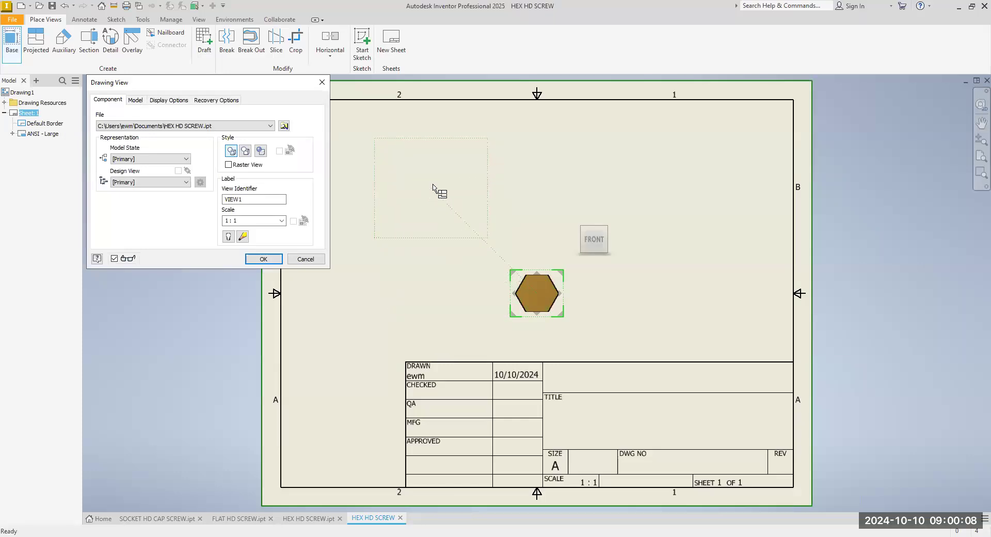
{"action": "left_click", "coordinate": [284, 127]}
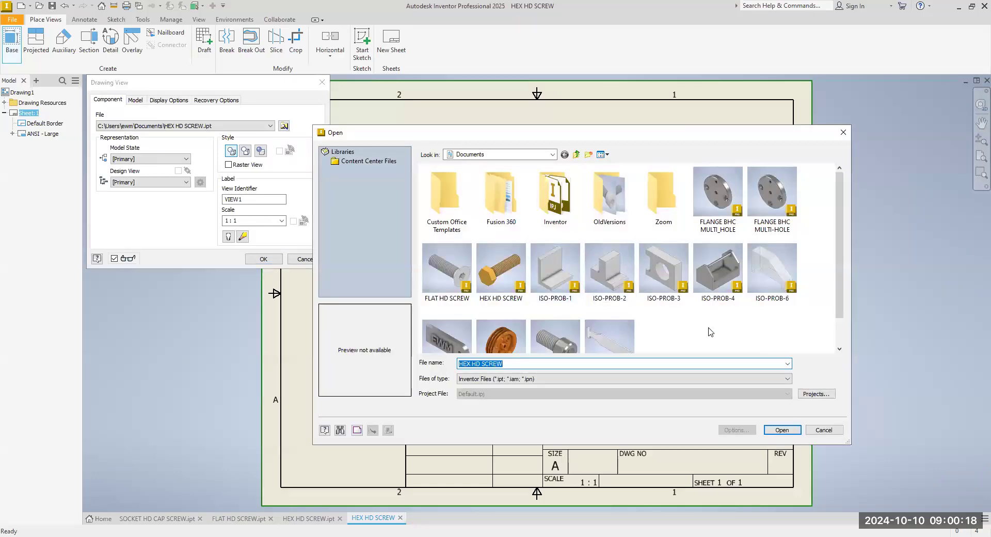
{"action": "scroll", "coordinate": [694, 326], "scroll_direction": "down", "scroll_amount": 1}
{"action": "left_click", "coordinate": [570, 313]}
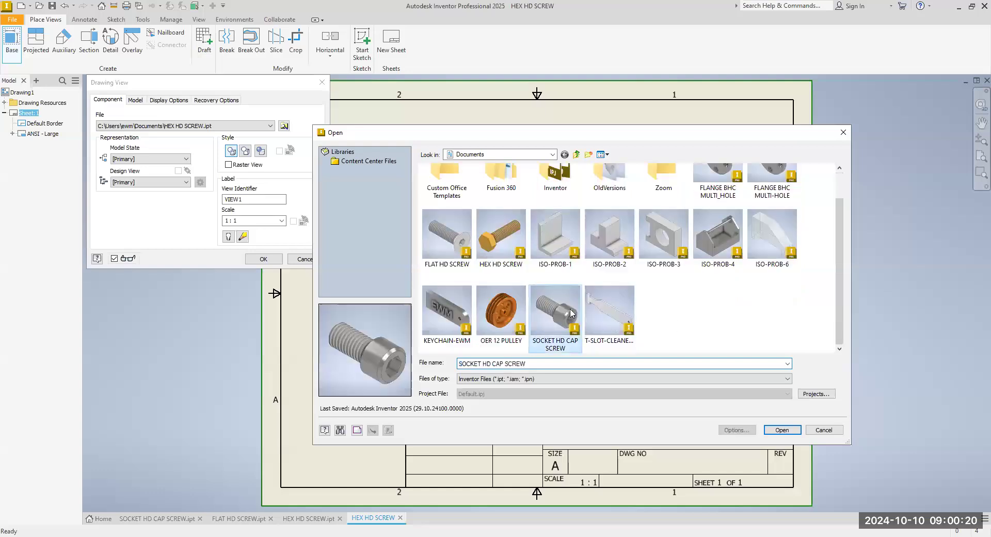
{"action": "left_click", "coordinate": [786, 432]}
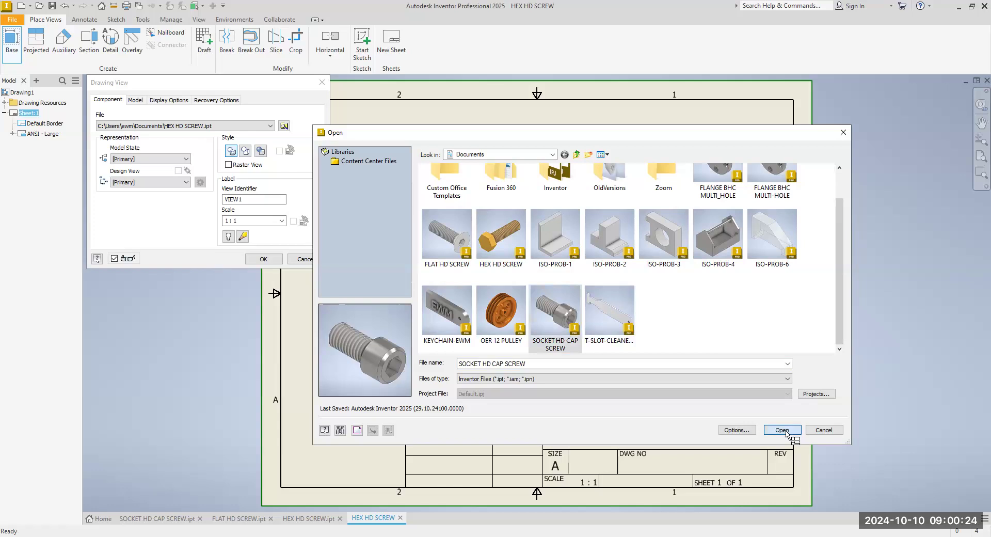
{"action": "left_click", "coordinate": [259, 264]}
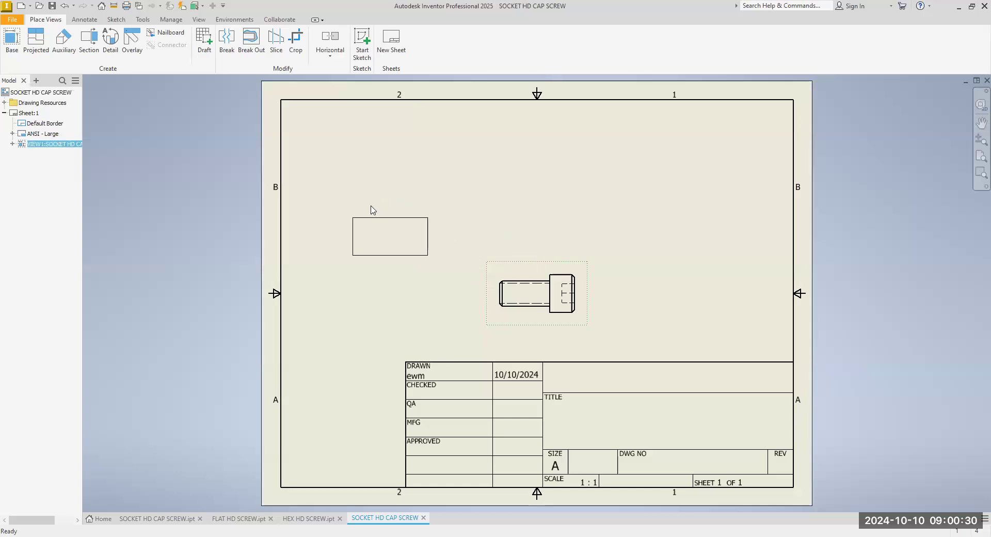
{"action": "left_click_drag", "start_coordinate": [362, 200], "coordinate": [365, 199]}
- Project an end view to the right of the socket head cap screw's base view and an isometric view above them
{"action": "left_click", "coordinate": [31, 53]}
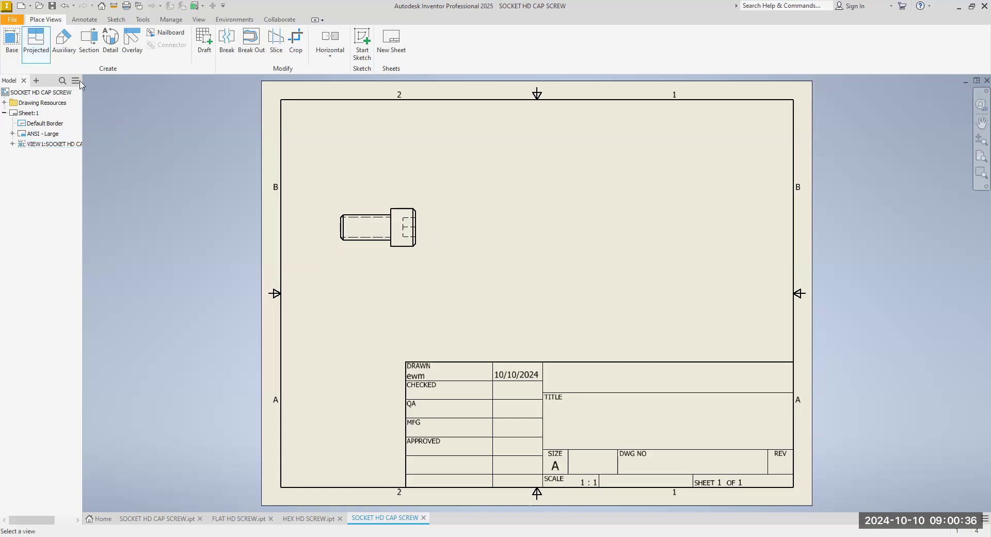
{"action": "left_click", "coordinate": [427, 243]}
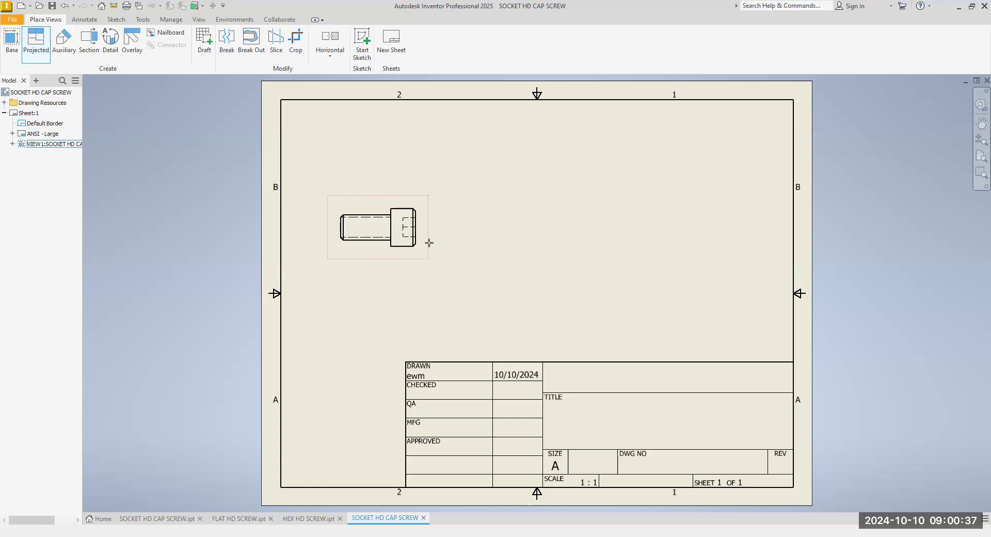
{"action": "left_click", "coordinate": [464, 244]}
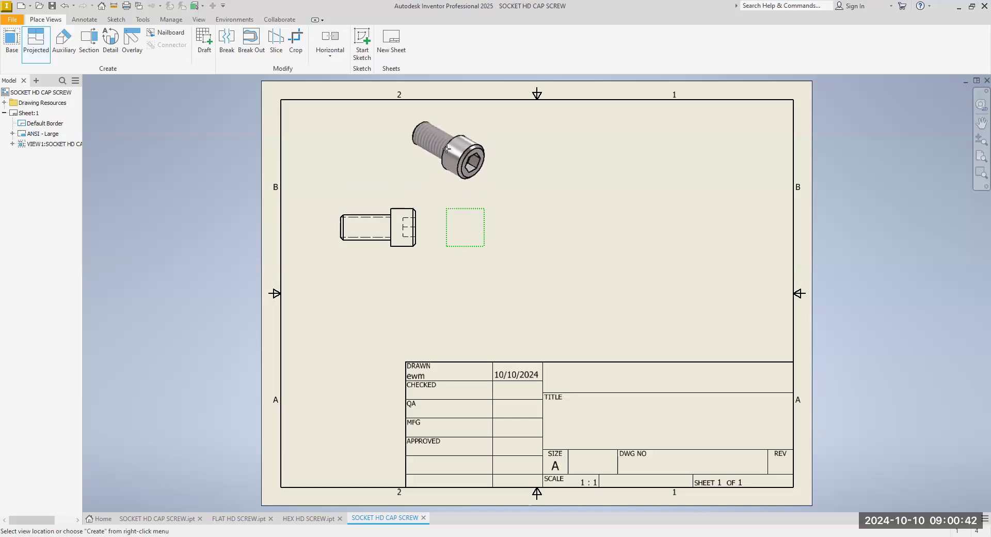
{"action": "left_click", "coordinate": [447, 149]}
{"action": "right_click", "coordinate": [447, 149]}
{"action": "left_click", "coordinate": [490, 149]}
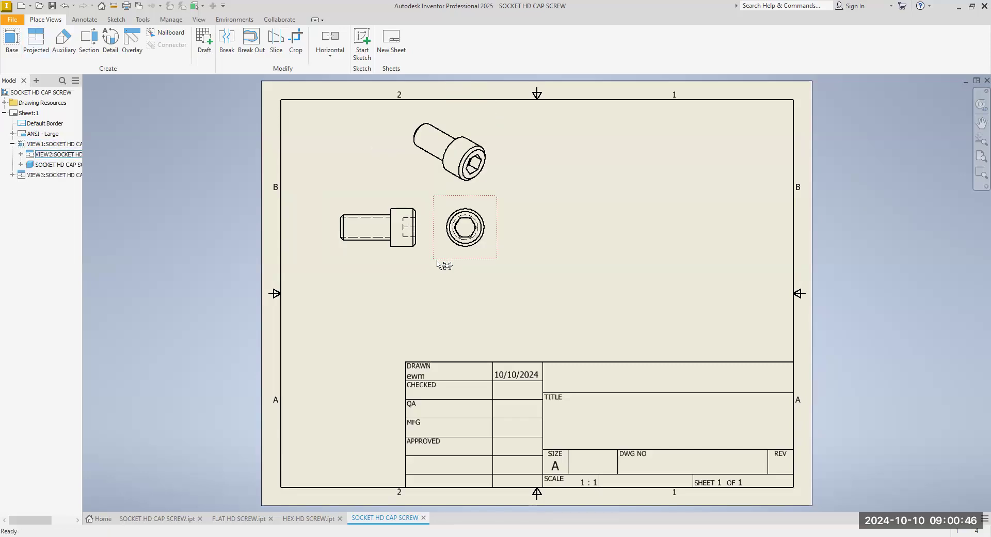
- Shift the socket head cap screw's base view slightly down and left, and nudge its isometric view slightly right
{"action": "left_click", "coordinate": [419, 257]}
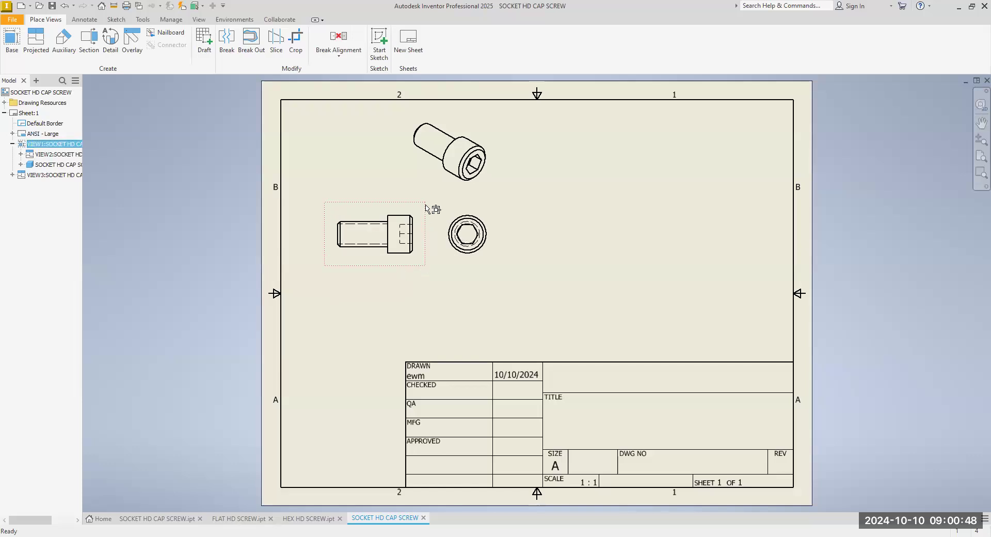
{"action": "left_click", "coordinate": [449, 190]}
{"action": "left_click_drag", "start_coordinate": [449, 193], "coordinate": [453, 193]}
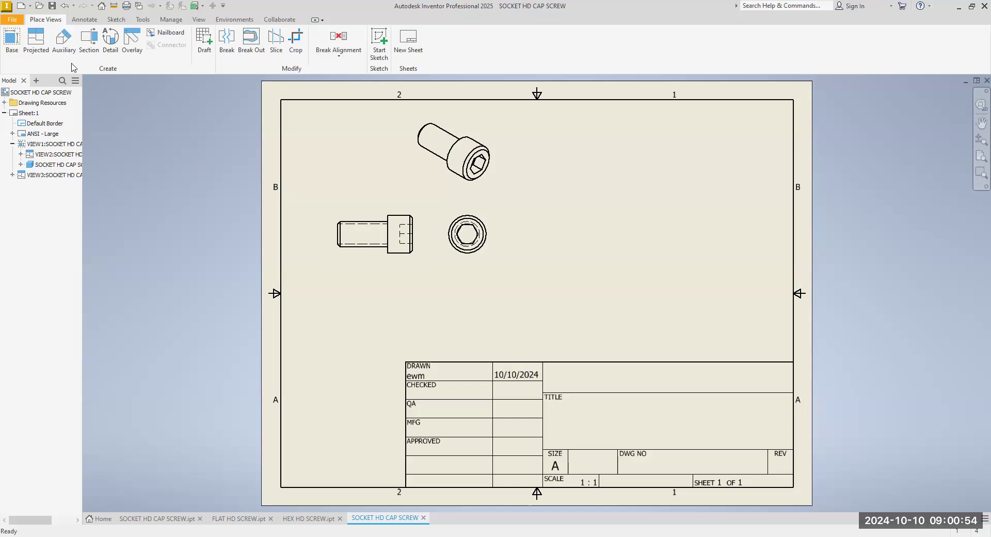
- Place a base view of the FLAT HD SCREW part from Documents and move it to the right half of the sheet
{"action": "left_click", "coordinate": [11, 41]}
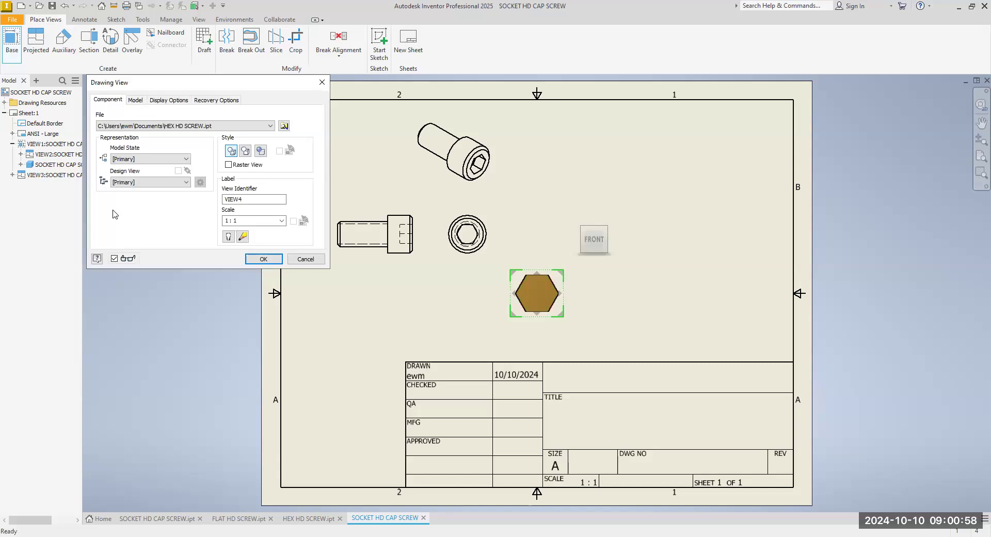
{"action": "left_click", "coordinate": [284, 126]}
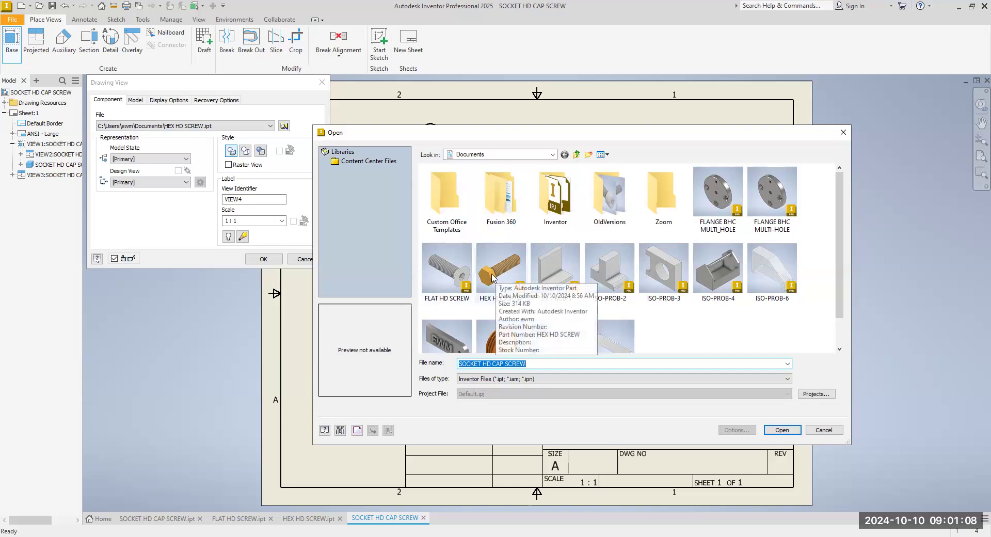
{"action": "left_click", "coordinate": [467, 276]}
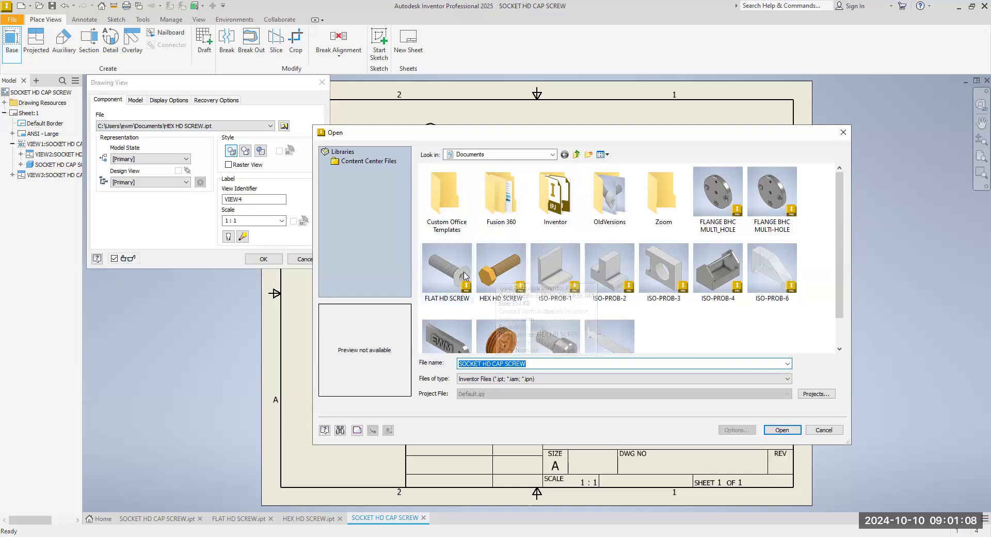
{"action": "left_click", "coordinate": [778, 432]}
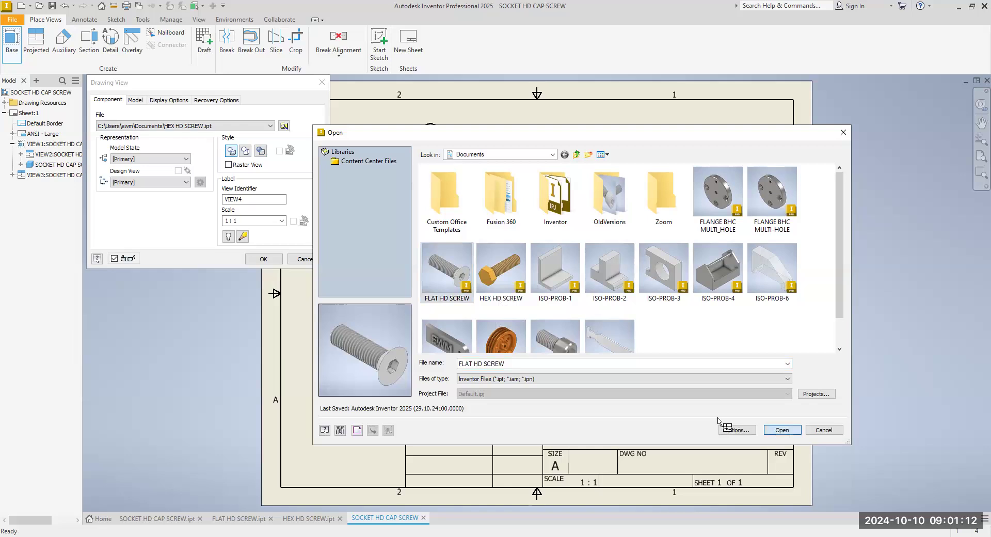
{"action": "left_click", "coordinate": [269, 261]}
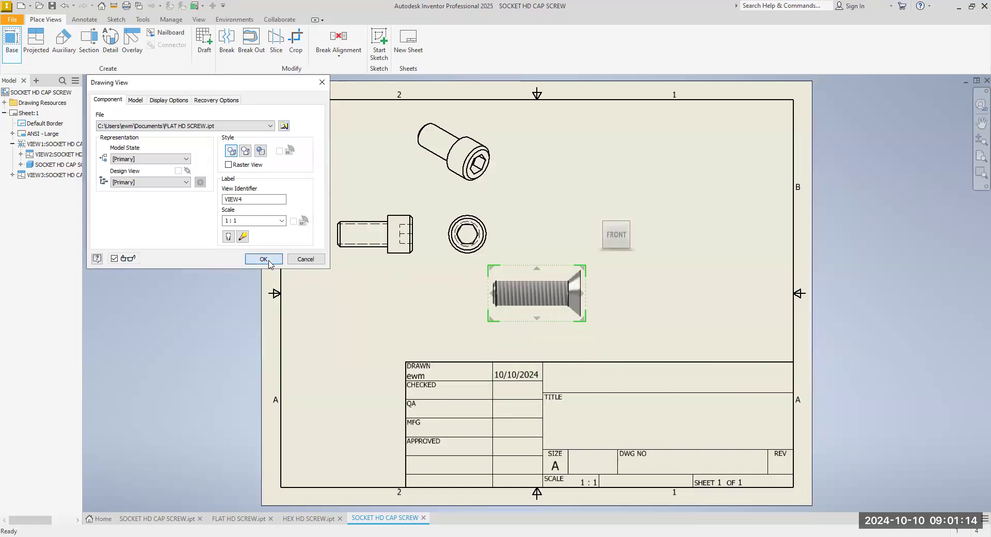
{"action": "left_click", "coordinate": [563, 294]}
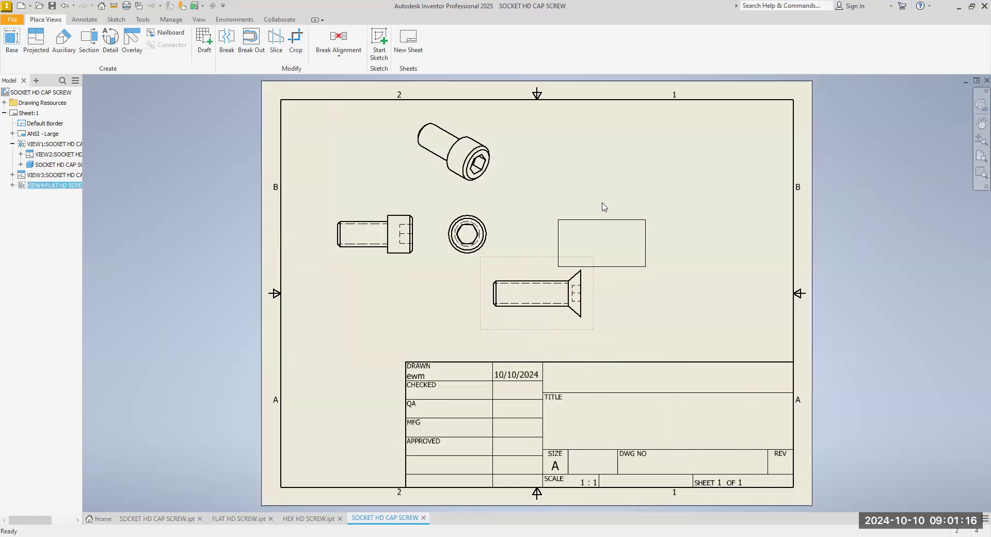
{"action": "left_click_drag", "start_coordinate": [604, 206], "coordinate": [606, 204]}
- Project an end view to the right of the flat head screw's base view and an isometric view above them
{"action": "left_click", "coordinate": [36, 40]}
{"action": "left_click", "coordinate": [656, 251]}
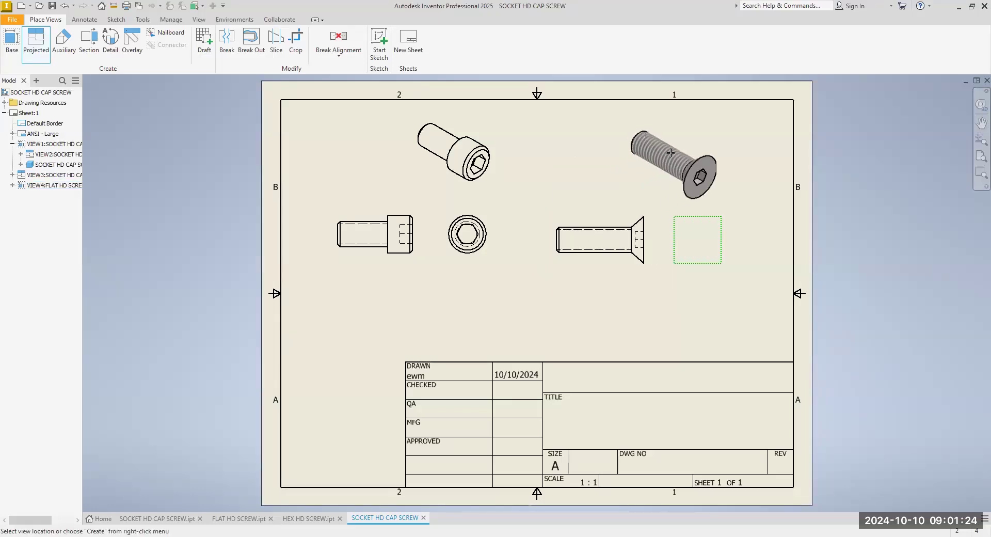
{"action": "left_click", "coordinate": [685, 154]}
{"action": "right_click", "coordinate": [686, 154]}
{"action": "left_click", "coordinate": [655, 201]}
- Shift the base views of the flat head screw and the socket head cap screw slightly down
{"action": "left_click_drag", "start_coordinate": [633, 277], "coordinate": [635, 281]}
{"action": "left_click_drag", "start_coordinate": [413, 266], "coordinate": [414, 270]}
{"action": "left_click", "coordinate": [500, 310]}
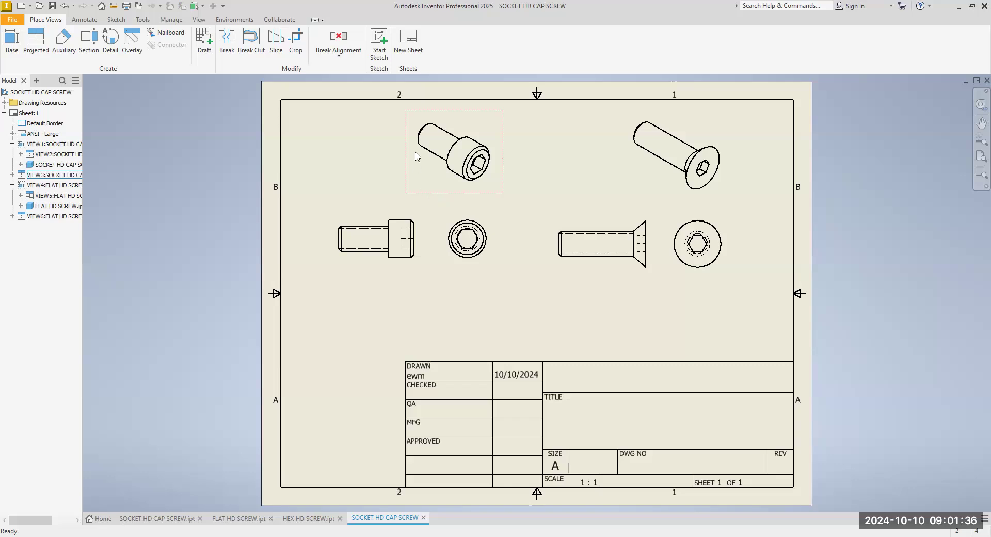
- Set the isometric views of the socket head cap screw and the flat head screw to the shaded style
{"action": "right_click", "coordinate": [431, 191]}
{"action": "left_click", "coordinate": [430, 219]}
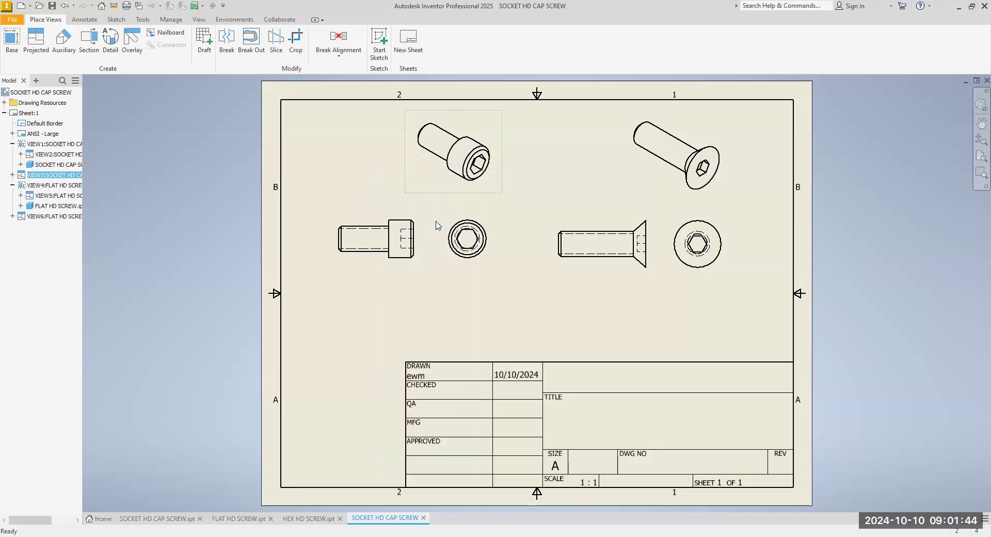
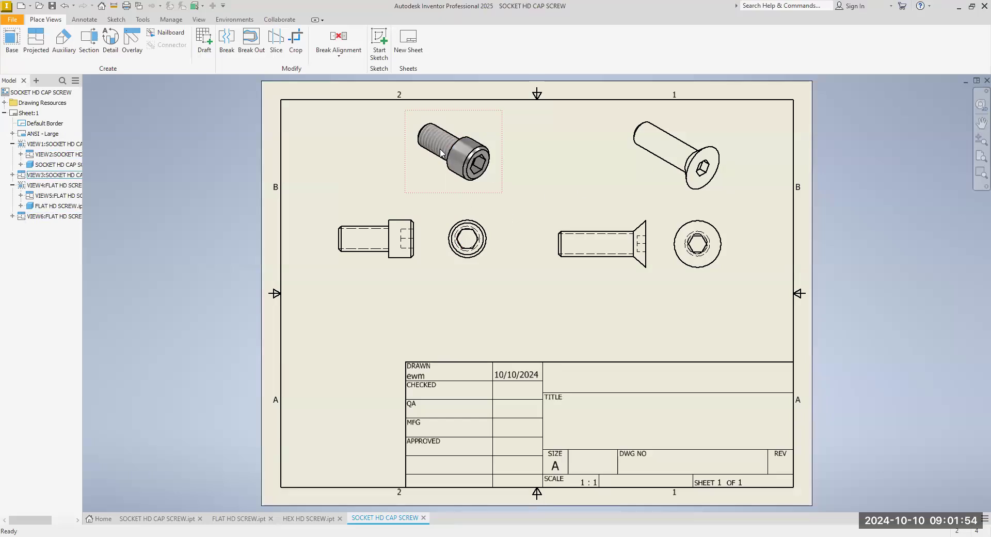
{"action": "right_click", "coordinate": [646, 193]}
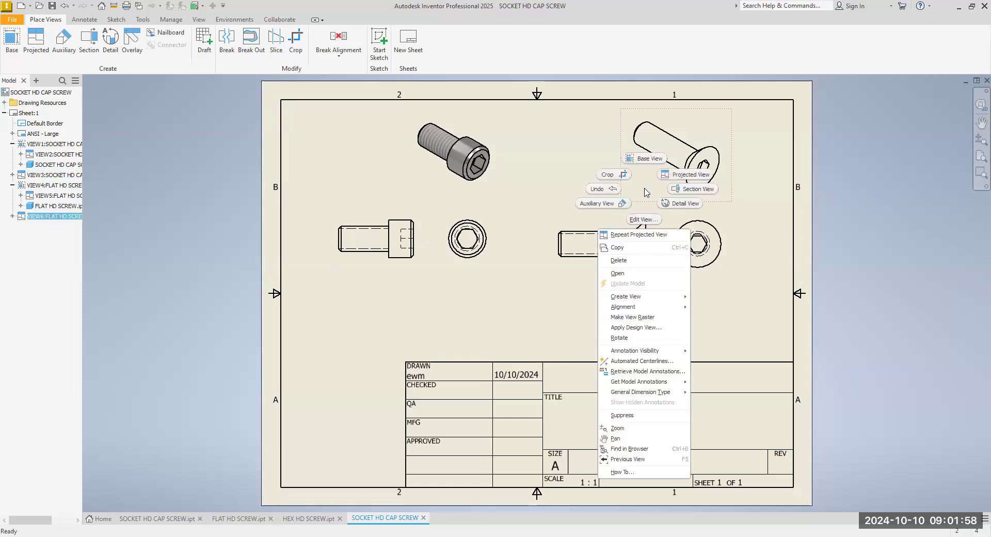
{"action": "left_click", "coordinate": [639, 220]}
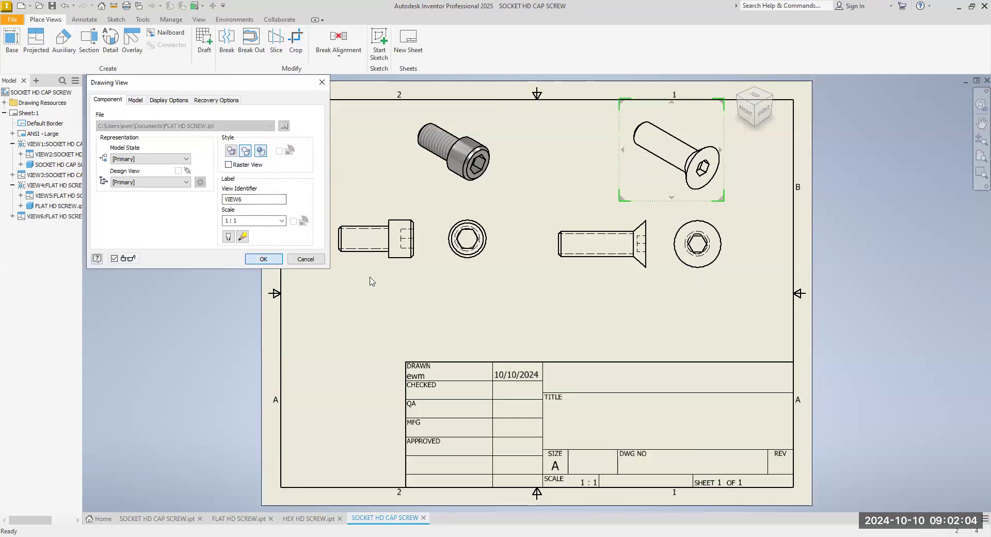
{"action": "key", "text": "Return"}
{"action": "mouse_move", "coordinate": [485, 271]}
{"action": "middle_mouse_down"}
{"action": "mouse_move", "coordinate": [496, 255]}
{"action": "mouse_move", "coordinate": [508, 270]}
{"action": "middle_mouse_up"}
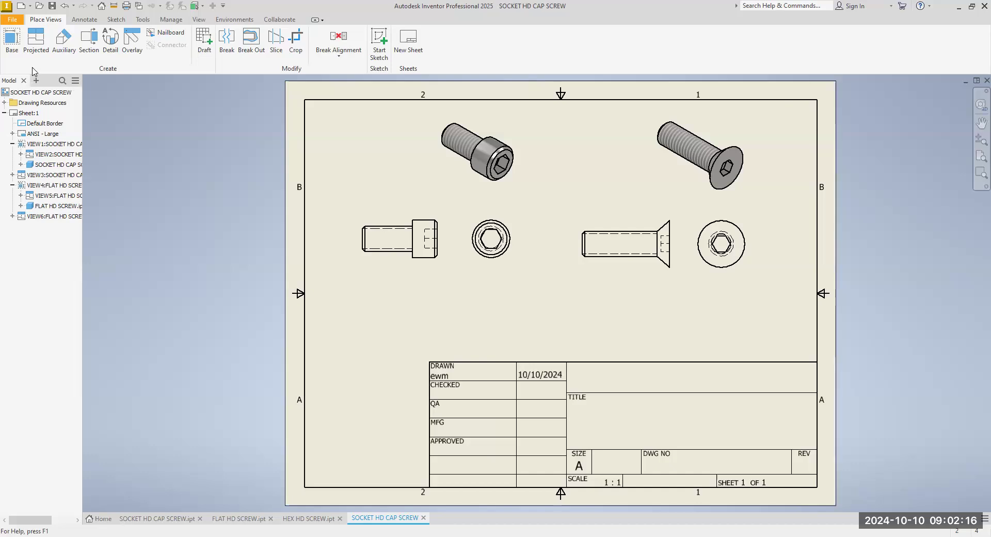
{"action": "left_click", "coordinate": [16, 56]}
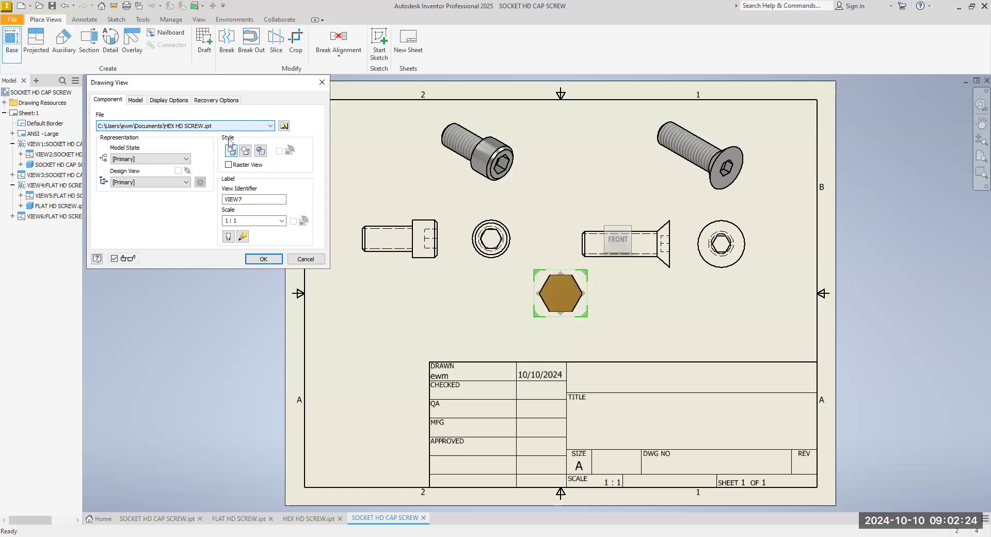
{"action": "left_click", "coordinate": [275, 263]}
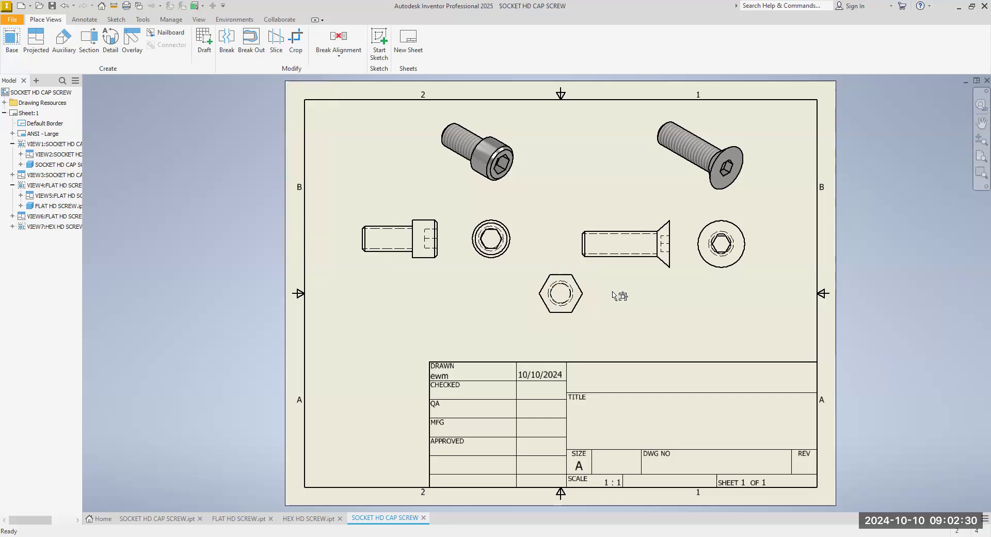
{"action": "left_click", "coordinate": [65, 7]}
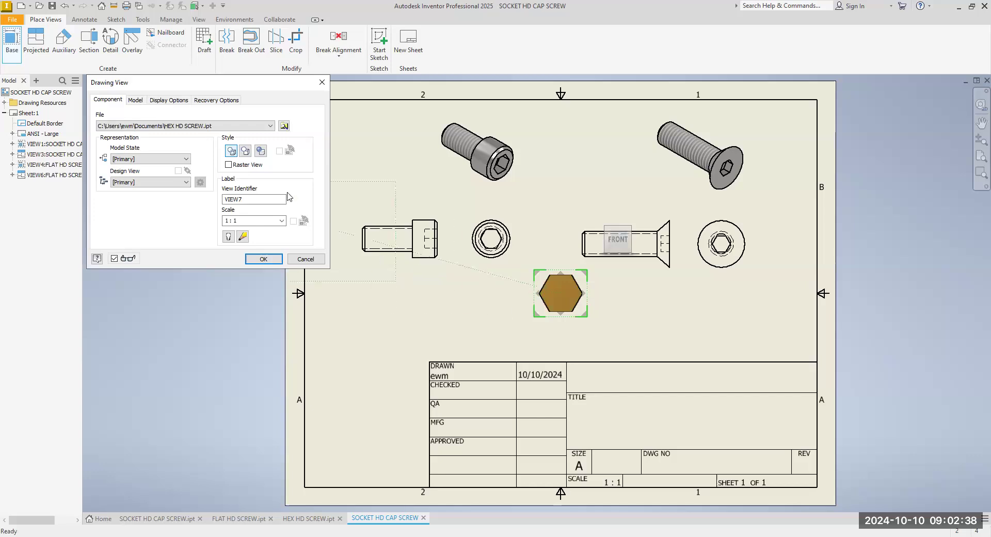
- Place a base view of the HEX HD SCREW part in the LEFT orientation so the screw lies lengthwise
{"action": "mouse_move", "coordinate": [601, 242]}
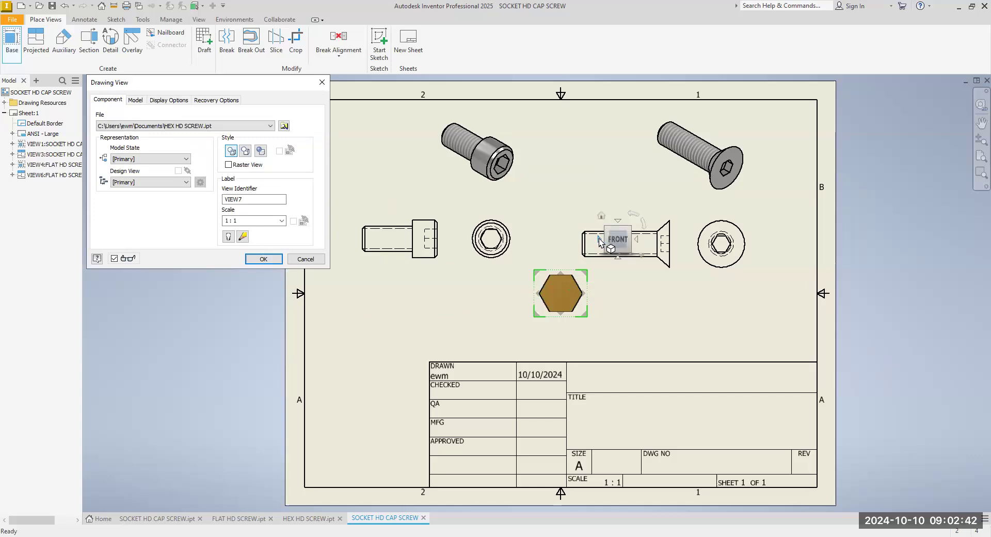
{"action": "left_click", "coordinate": [599, 240]}
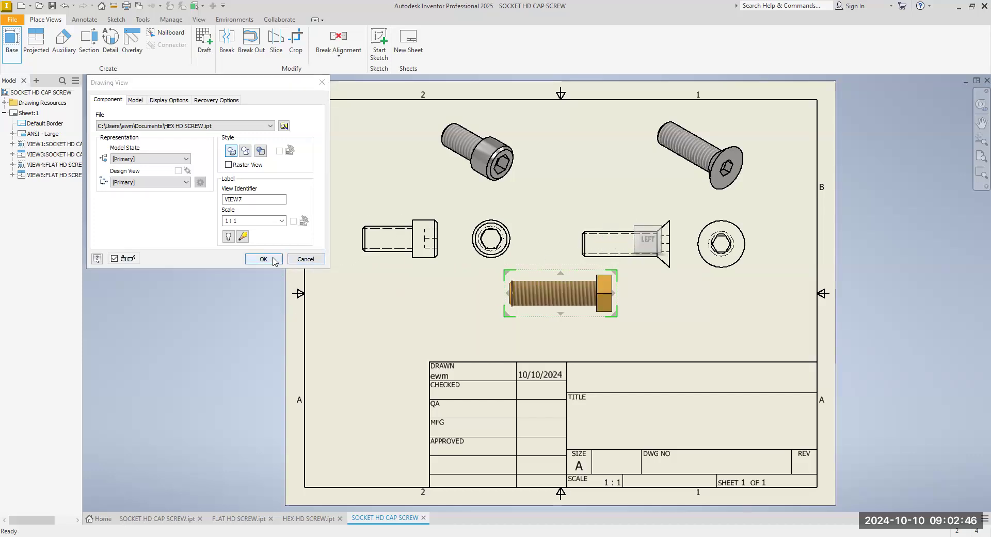
{"action": "middle_click_drag", "start_coordinate": [468, 263], "coordinate": [566, 398]}
- Shift the socket head cap screw's base view slightly up and move all three flat head screw views up and to the right
{"action": "left_click_drag", "start_coordinate": [454, 250], "coordinate": [452, 236]}
{"action": "left_click_drag", "start_coordinate": [716, 253], "coordinate": [718, 241]}
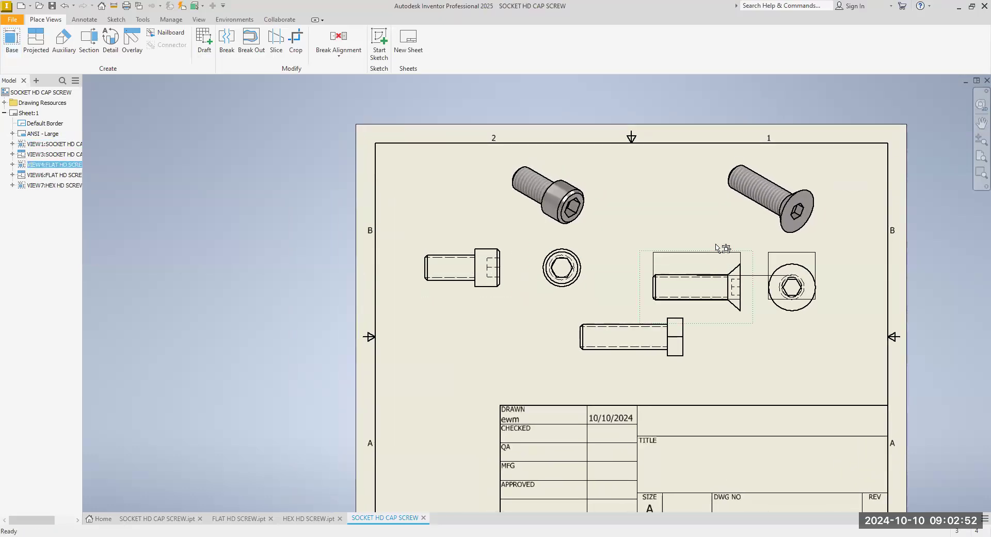
{"action": "left_click_drag", "start_coordinate": [822, 238], "coordinate": [869, 229]}
{"action": "left_click_drag", "start_coordinate": [820, 319], "coordinate": [863, 313]}
{"action": "left_click_drag", "start_coordinate": [714, 313], "coordinate": [768, 305]}
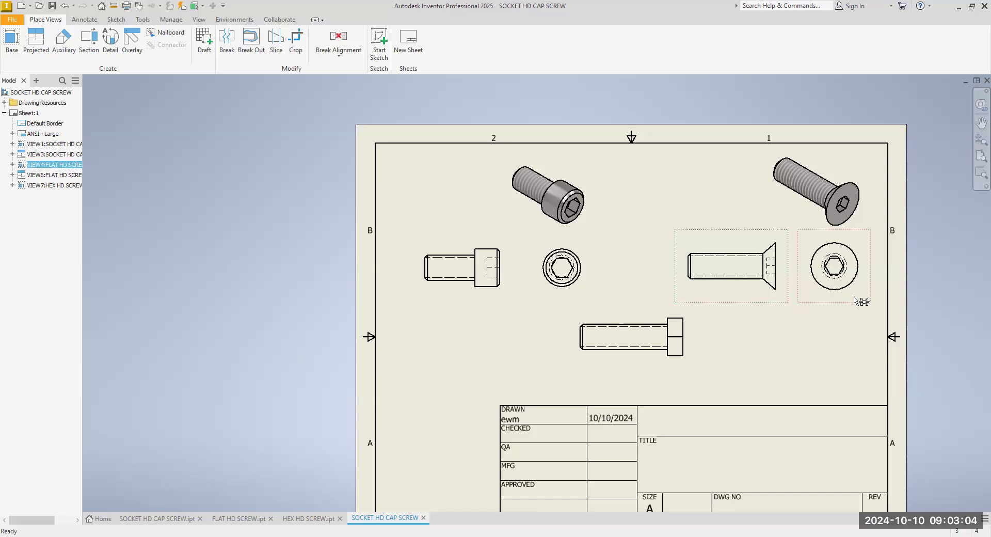
{"action": "left_click_drag", "start_coordinate": [867, 302], "coordinate": [871, 302]}
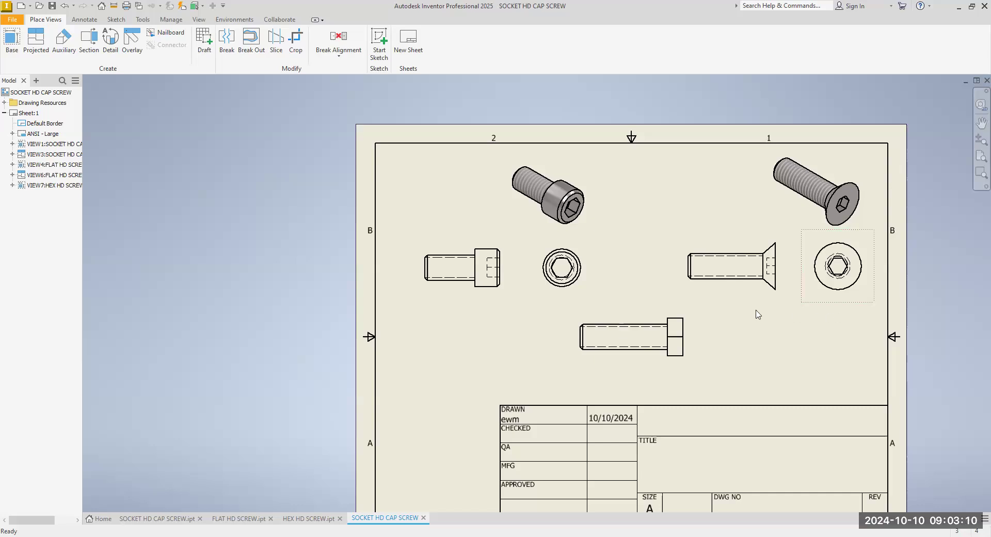
- Move the hex head screw's base view below the socket head cap screw's views and project an end view and an isometric view from it
{"action": "left_click_drag", "start_coordinate": [635, 316], "coordinate": [468, 338]}
{"action": "left_click_drag", "start_coordinate": [713, 347], "coordinate": [527, 325]}
{"action": "left_click", "coordinate": [34, 53]}
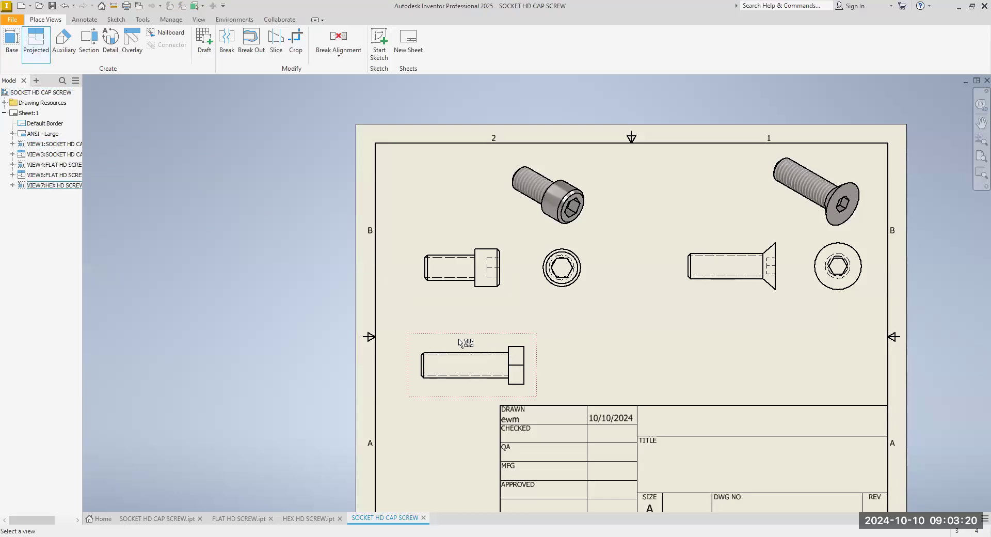
{"action": "left_click", "coordinate": [533, 367]}
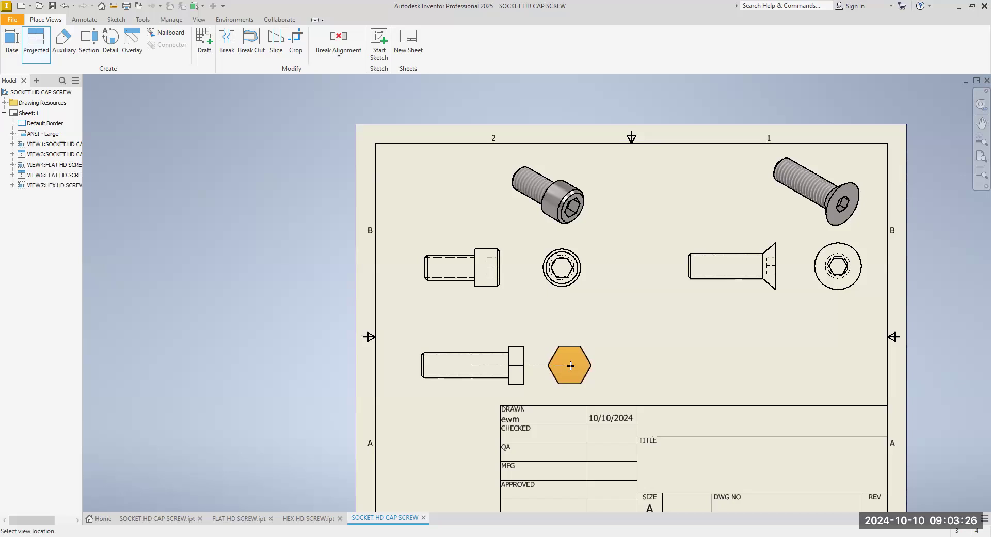
{"action": "left_click", "coordinate": [570, 366]}
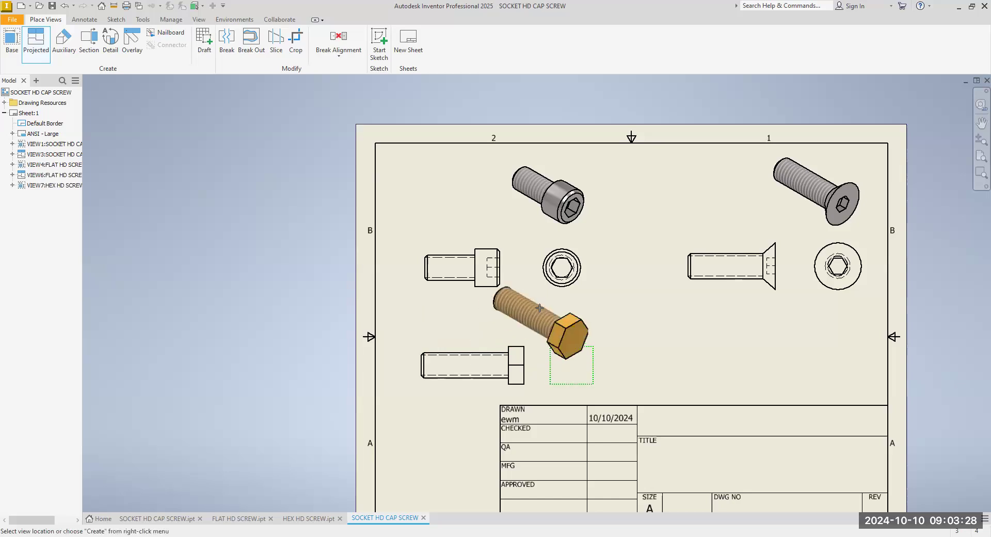
{"action": "left_click", "coordinate": [541, 308]}
{"action": "right_click", "coordinate": [543, 306]}
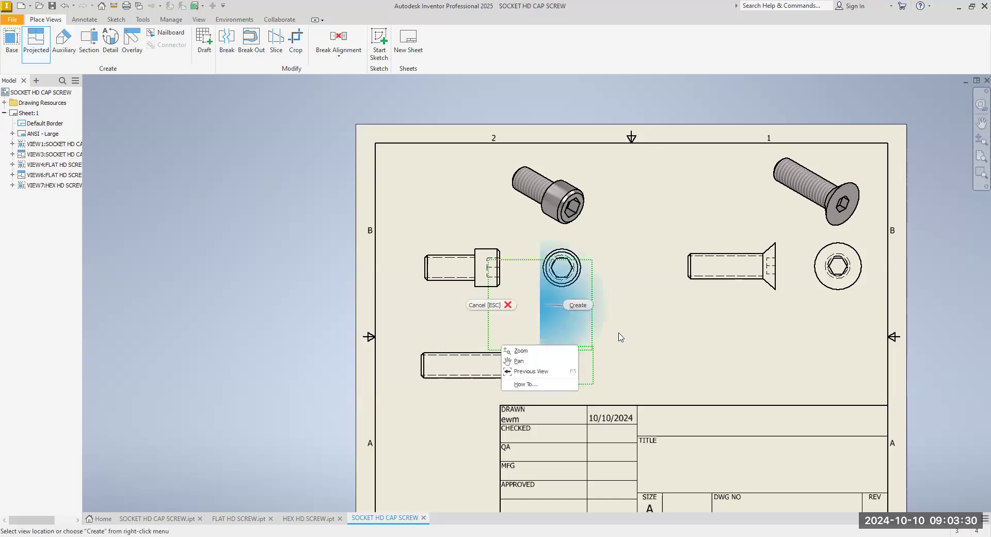
{"action": "left_click", "coordinate": [643, 280]}
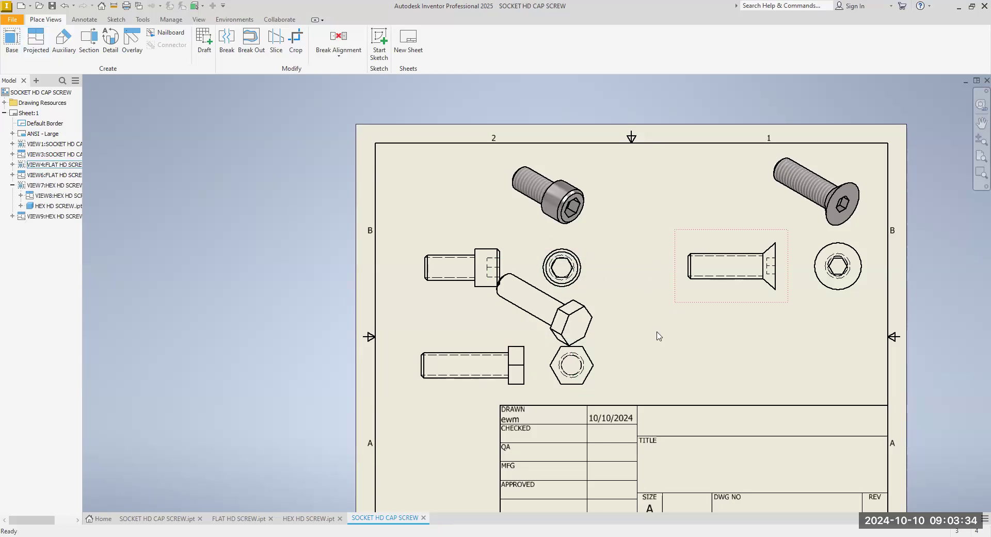
- Shift the flat head screw's isometric view slightly up and right, and its base view slightly up
{"action": "middle_click_drag", "start_coordinate": [624, 327], "coordinate": [567, 336]}
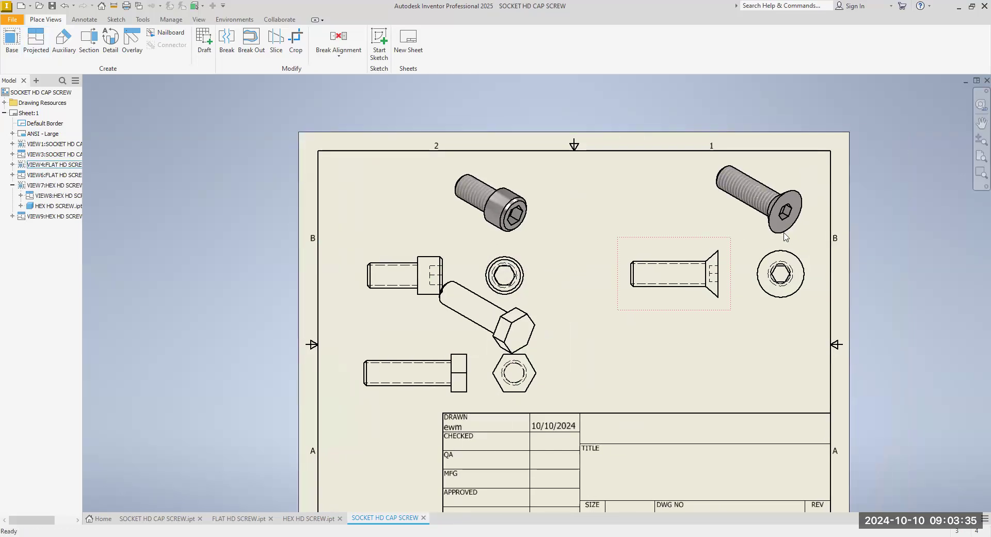
{"action": "left_click", "coordinate": [739, 242]}
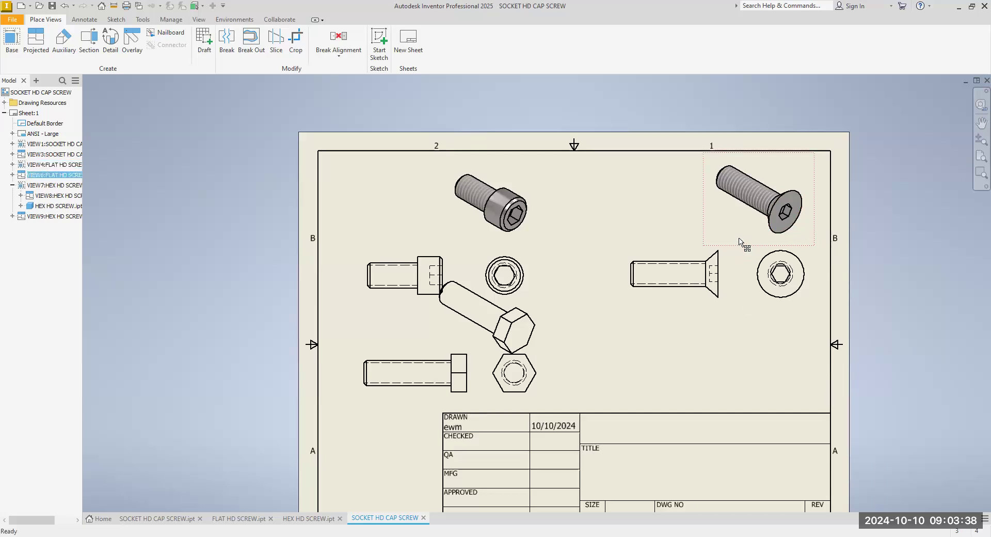
{"action": "left_click_drag", "start_coordinate": [741, 238], "coordinate": [742, 239]}
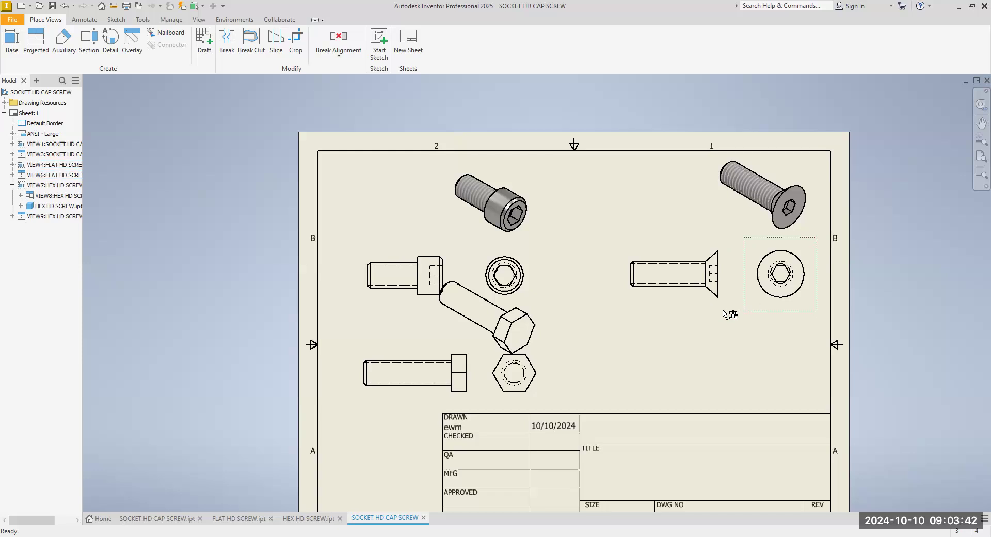
{"action": "left_click", "coordinate": [708, 310]}
{"action": "left_click_drag", "start_coordinate": [702, 302], "coordinate": [703, 302]}
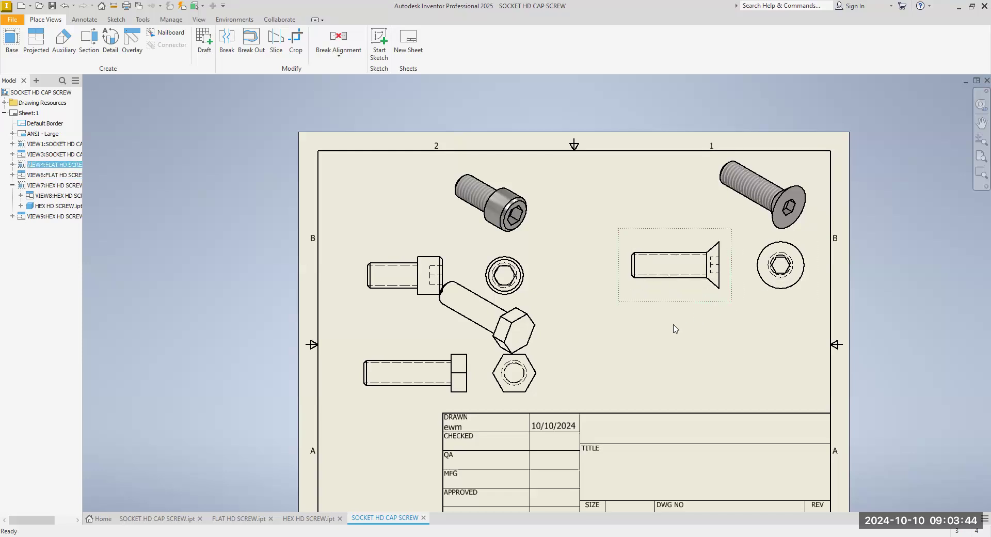
- Shift the socket head cap screw's base and isometric views slightly up, and nudge its end view slightly right
{"action": "left_click", "coordinate": [404, 249]}
{"action": "left_click_drag", "start_coordinate": [403, 248], "coordinate": [404, 242]}
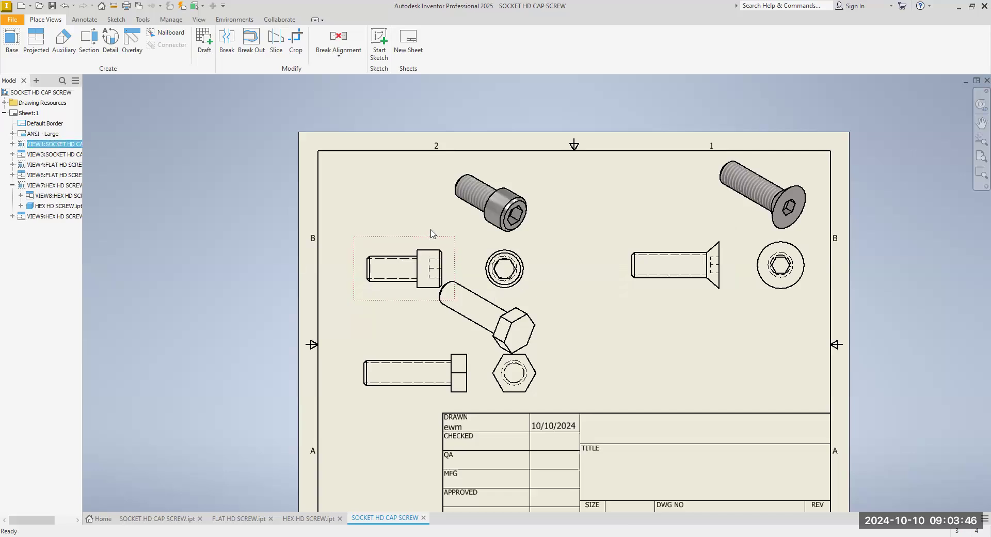
{"action": "left_click", "coordinate": [470, 233]}
{"action": "left_click_drag", "start_coordinate": [472, 240], "coordinate": [468, 240]}
{"action": "left_click", "coordinate": [449, 219]}
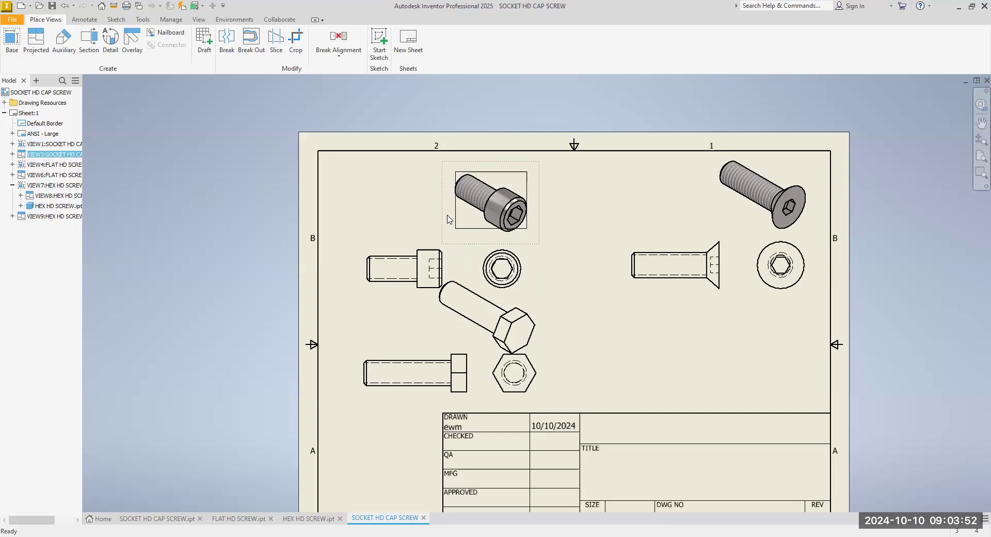
{"action": "left_click_drag", "start_coordinate": [449, 213], "coordinate": [449, 213]}
{"action": "left_click_drag", "start_coordinate": [532, 262], "coordinate": [537, 260]}
- Set the display style of the hex head screw's isometric view to shaded
{"action": "middle_click_drag", "start_coordinate": [594, 251], "coordinate": [575, 143]}
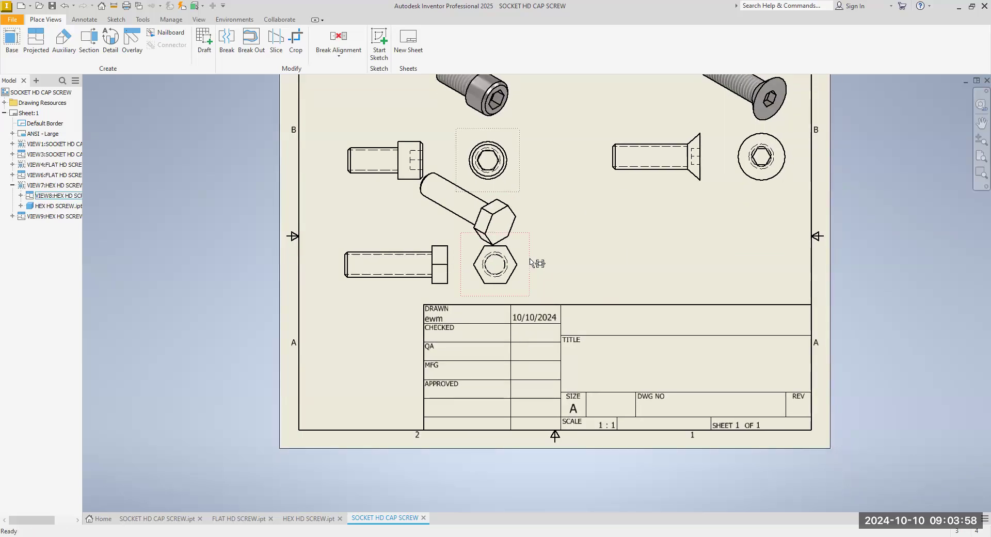
{"action": "right_click", "coordinate": [428, 223]}
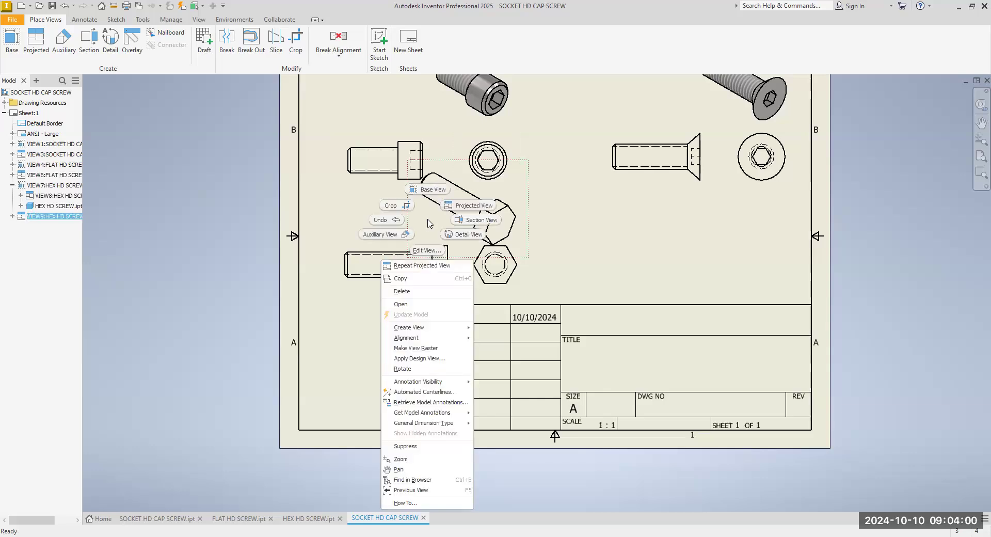
{"action": "left_click", "coordinate": [432, 251]}
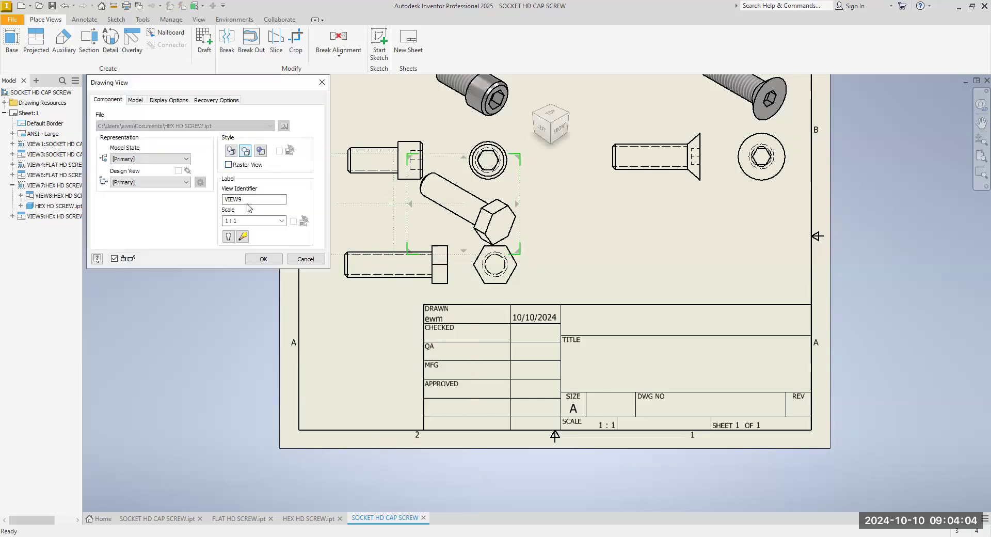
{"action": "left_click", "coordinate": [260, 151]}
{"action": "scroll", "coordinate": [566, 288], "scroll_direction": "down", "scroll_amount": 3}
{"action": "scroll", "coordinate": [566, 304], "scroll_direction": "up", "scroll_amount": 1}
{"action": "mouse_move", "coordinate": [568, 290]}
{"action": "middle_mouse_down"}
{"action": "mouse_move", "coordinate": [568, 305]}
{"action": "mouse_move", "coordinate": [545, 274]}
{"action": "mouse_move", "coordinate": [549, 261]}
{"action": "middle_mouse_up"}
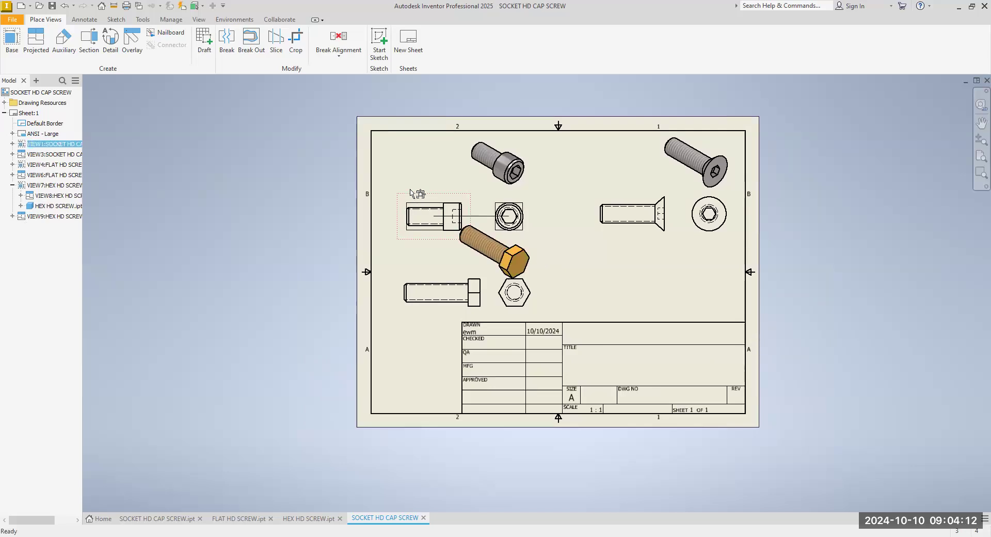
- Shift the socket head cap screw's base view up and left, the hex head screw's base view down, and its isometric view right
{"action": "left_click_drag", "start_coordinate": [412, 192], "coordinate": [407, 186]}
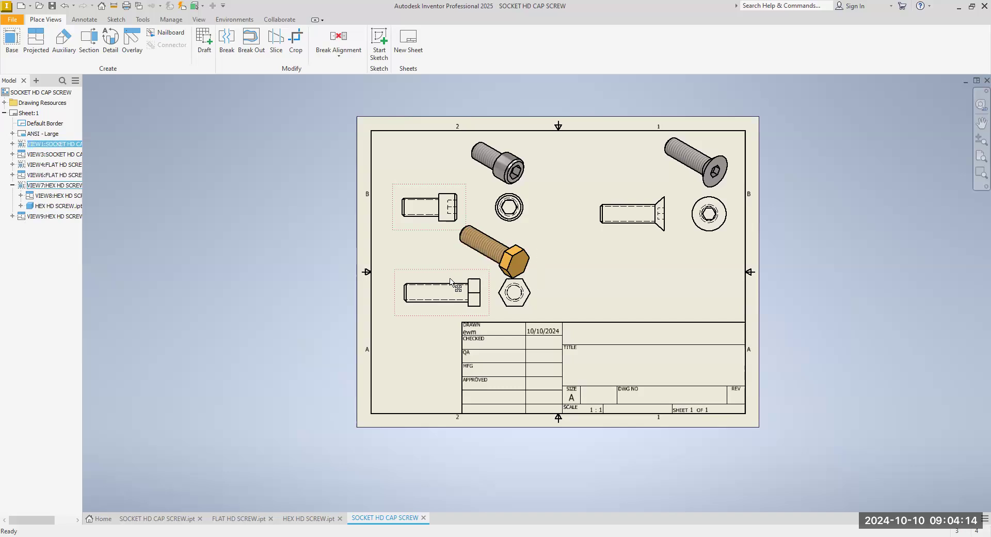
{"action": "left_click_drag", "start_coordinate": [445, 279], "coordinate": [448, 286]}
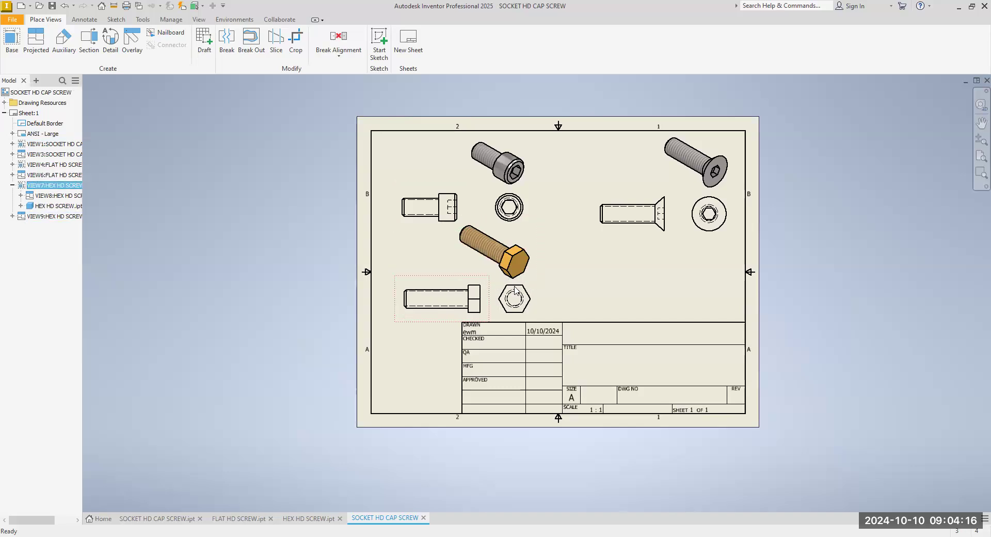
{"action": "left_click_drag", "start_coordinate": [538, 266], "coordinate": [550, 264]}
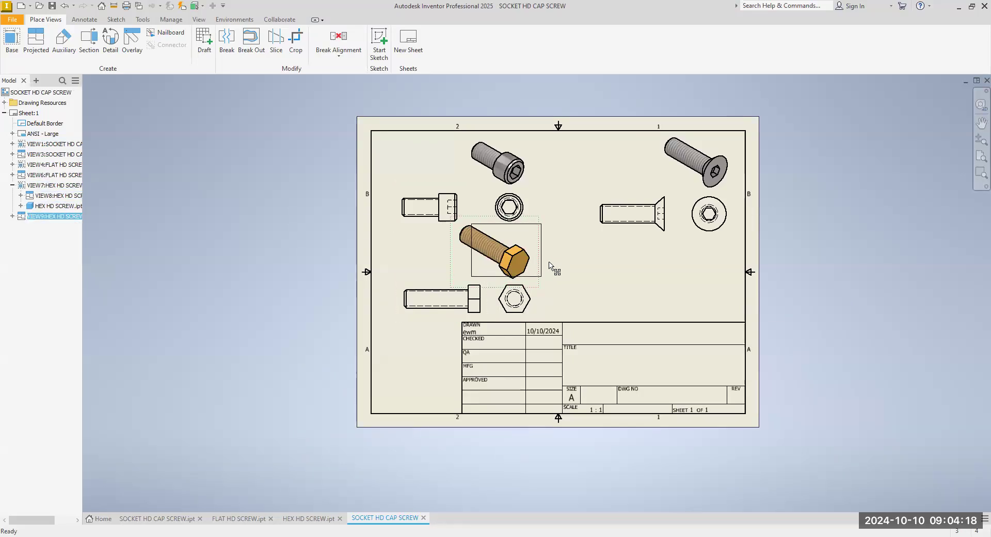
{"action": "left_click", "coordinate": [583, 278]}
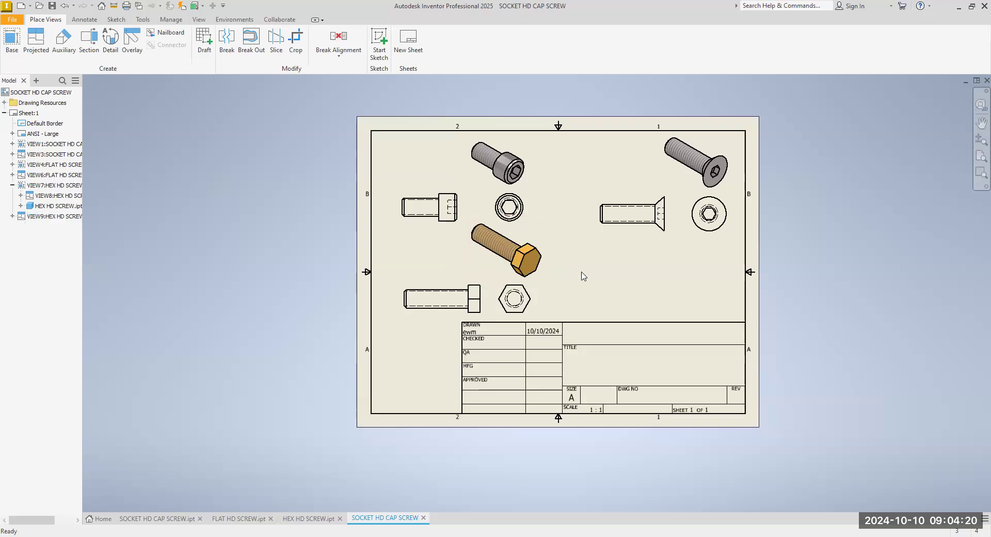
- Move the socket head cap screw's isometric and base views slightly up and right, and shift its end view slightly right
{"action": "left_click", "coordinate": [537, 164]}
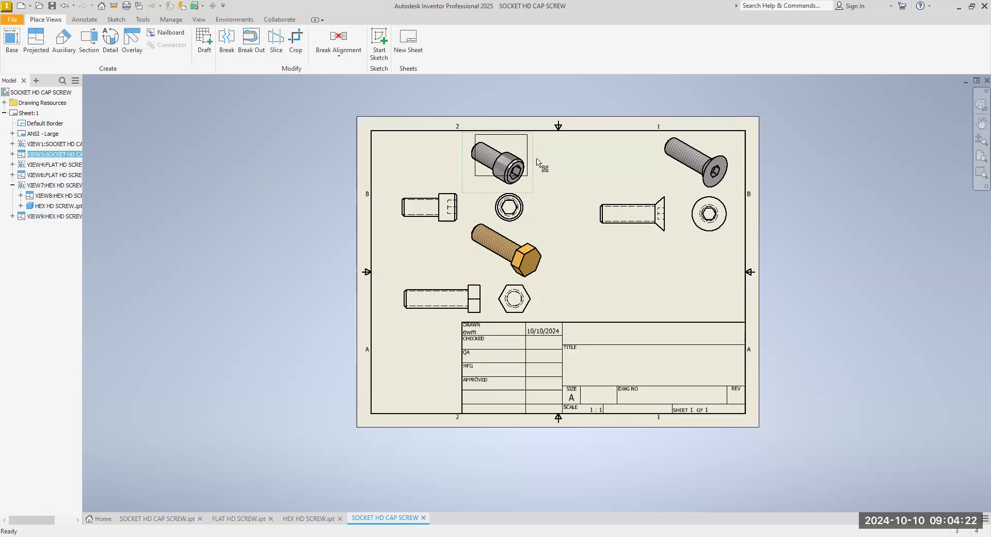
{"action": "left_click_drag", "start_coordinate": [537, 162], "coordinate": [541, 160]}
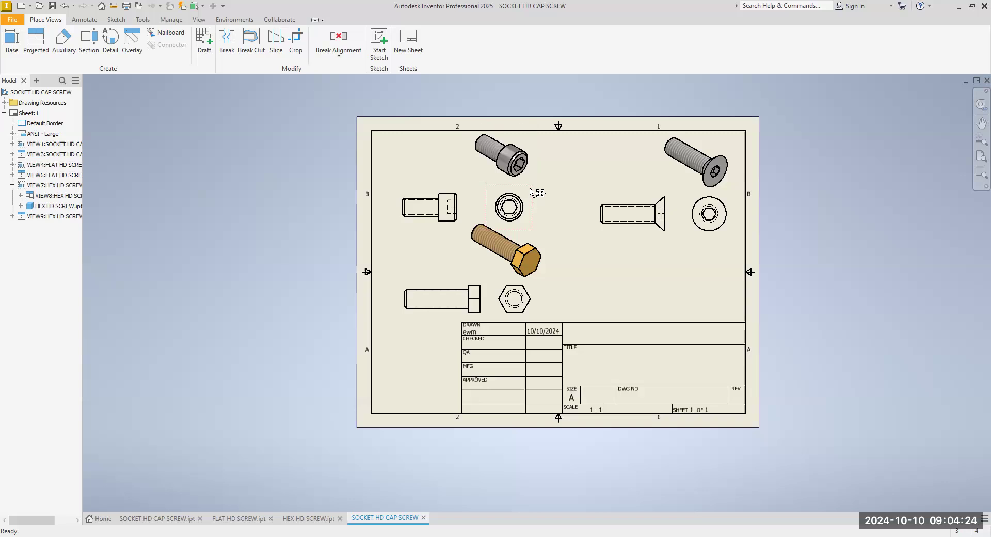
{"action": "left_click_drag", "start_coordinate": [462, 189], "coordinate": [457, 181]}
{"action": "left_click_drag", "start_coordinate": [528, 196], "coordinate": [536, 198]}
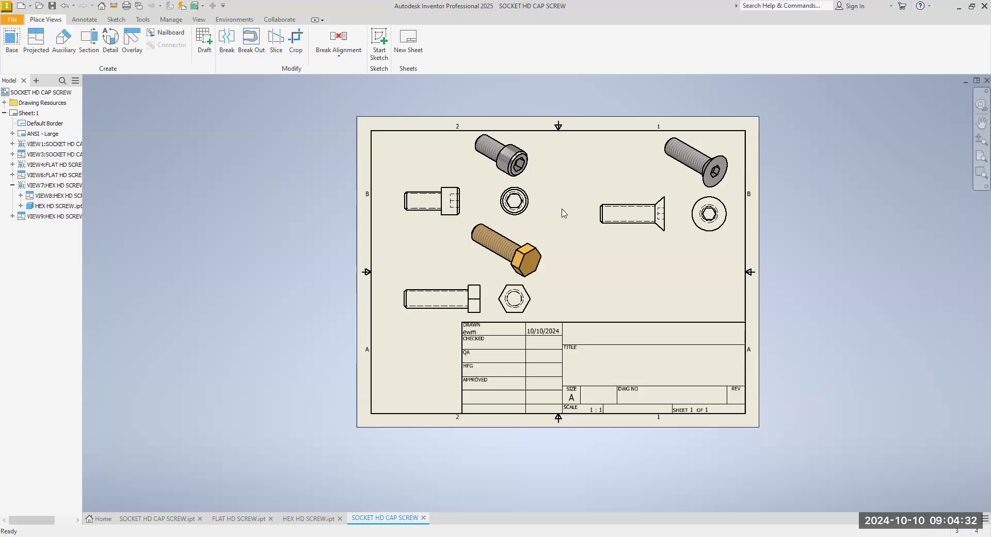
- Nudge the hex head screw's base view up and left, and the socket head cap screw's end and isometric views right
{"action": "left_click_drag", "start_coordinate": [453, 278], "coordinate": [452, 280]}
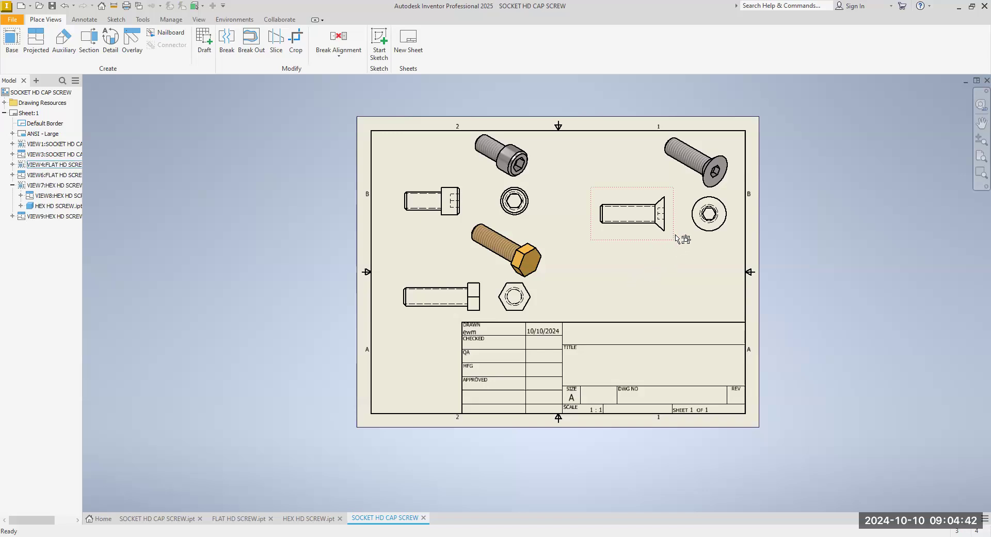
{"action": "left_click_drag", "start_coordinate": [423, 321], "coordinate": [418, 322]}
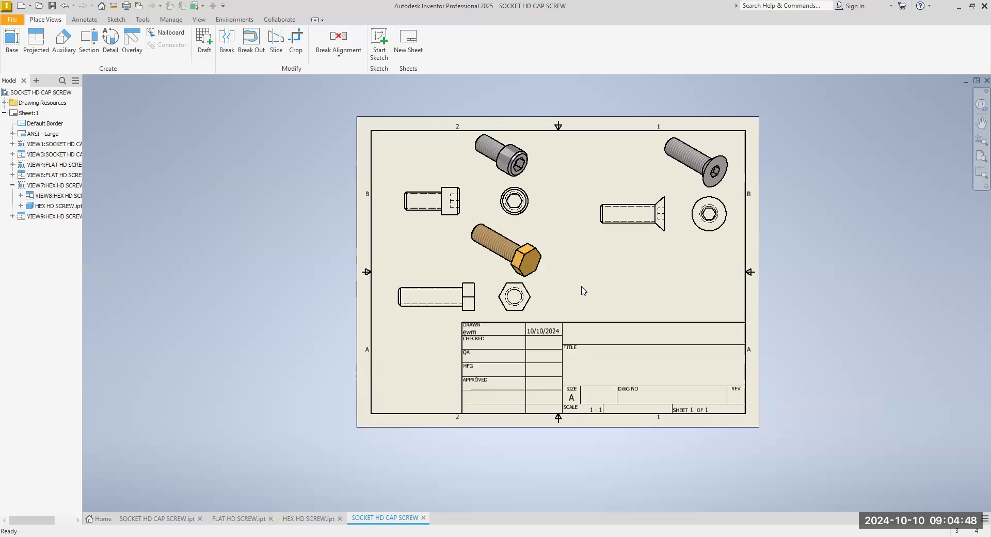
{"action": "scroll", "coordinate": [585, 283], "scroll_direction": "up", "scroll_amount": 4}
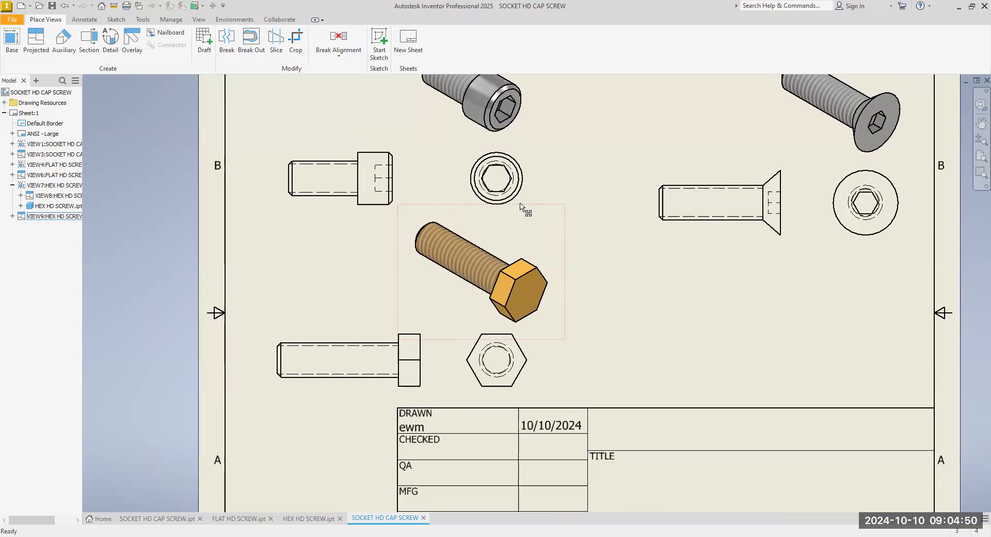
{"action": "left_click_drag", "start_coordinate": [537, 195], "coordinate": [540, 194]}
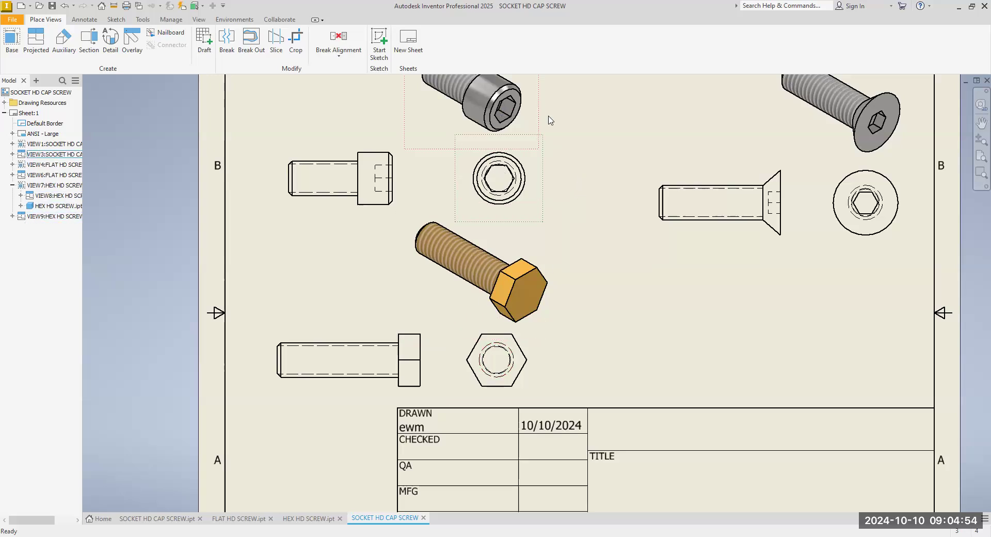
{"action": "left_click_drag", "start_coordinate": [551, 115], "coordinate": [553, 115]}
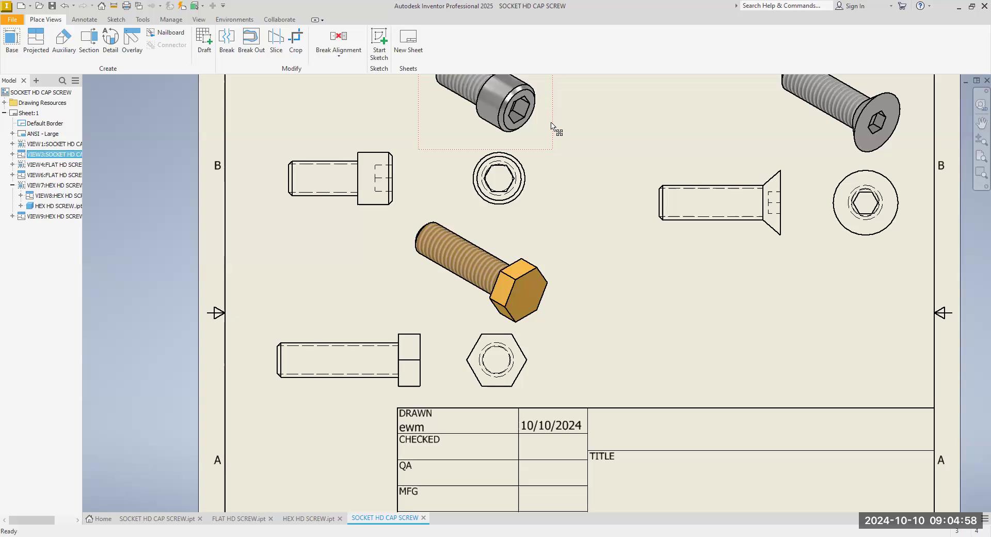
{"action": "left_click", "coordinate": [573, 200]}
{"action": "scroll", "coordinate": [620, 257], "scroll_direction": "down", "scroll_amount": 3}
{"action": "middle_click_drag", "start_coordinate": [620, 257], "coordinate": [518, 220]}
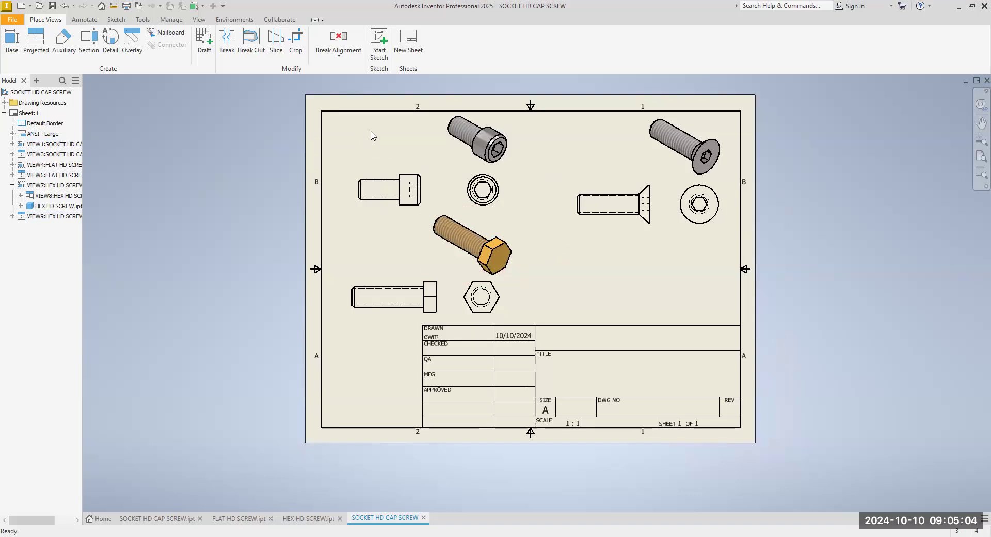
- Add center marks to the circular end views of the socket head cap screw and the flat head screw
{"action": "scroll", "coordinate": [429, 212], "scroll_direction": "up", "scroll_amount": 3}
{"action": "mouse_move", "coordinate": [325, 225]}
{"action": "middle_mouse_down"}
{"action": "mouse_move", "coordinate": [370, 225]}
{"action": "mouse_move", "coordinate": [222, 241]}
{"action": "middle_mouse_up"}
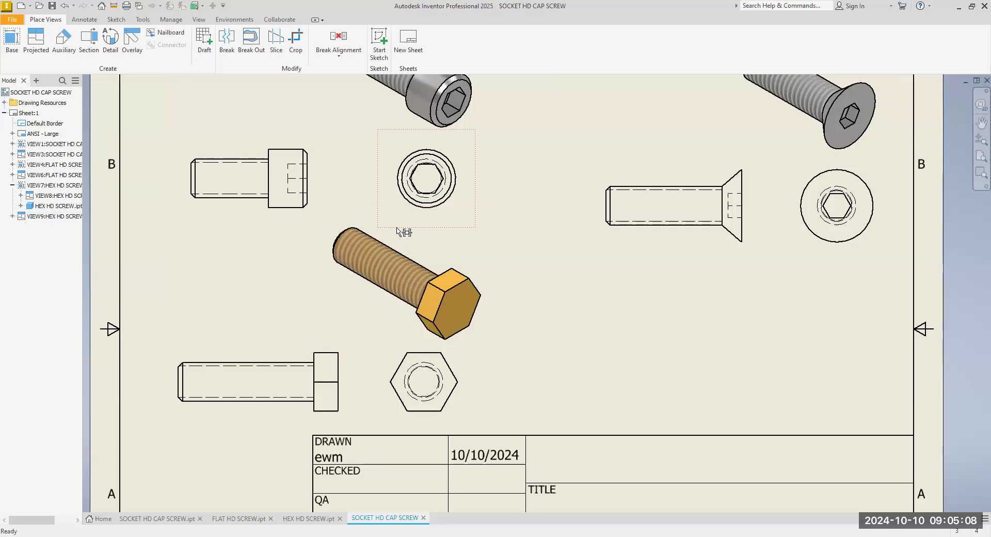
{"action": "middle_click_drag", "start_coordinate": [408, 241], "coordinate": [419, 257]}
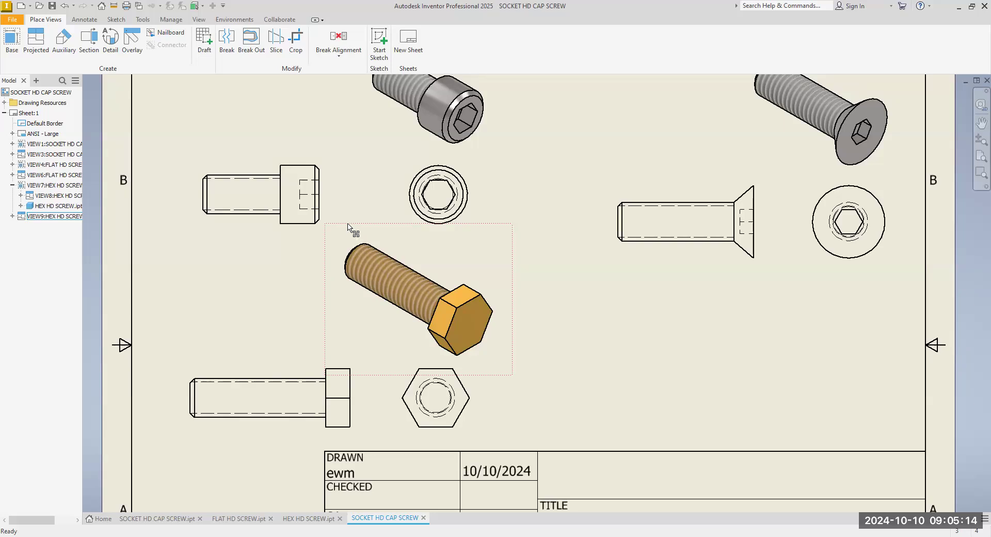
{"action": "left_click", "coordinate": [84, 19]}
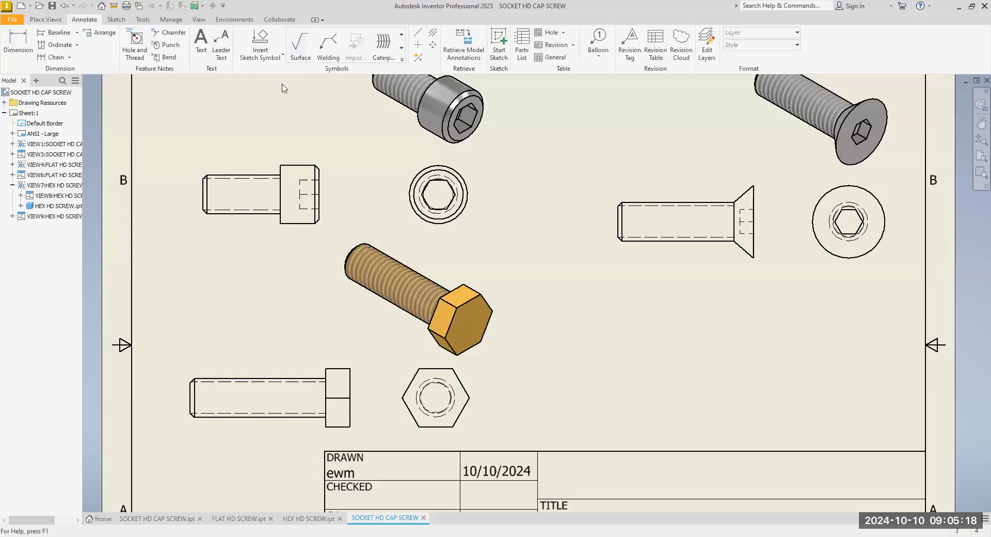
{"action": "left_click", "coordinate": [418, 45]}
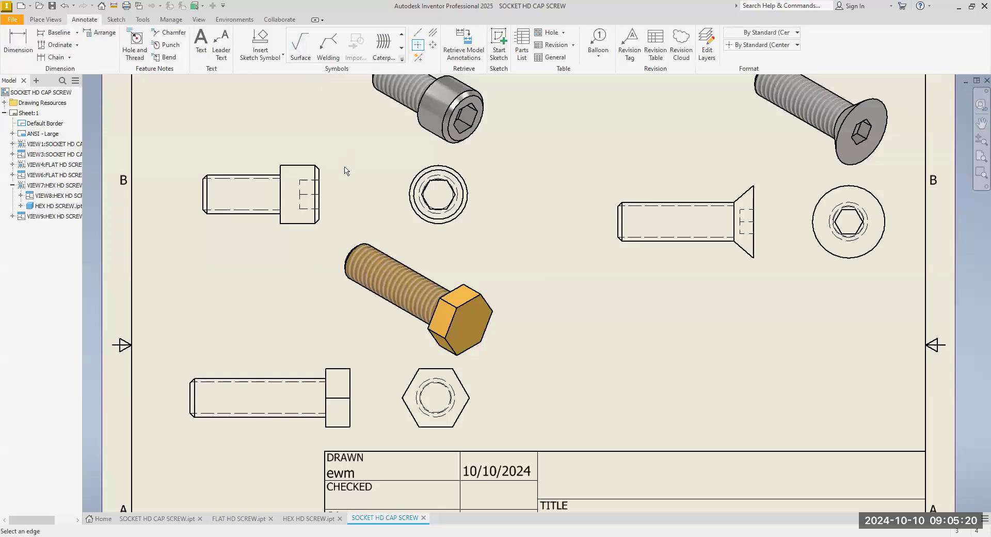
{"action": "left_click", "coordinate": [414, 178]}
{"action": "scroll", "coordinate": [504, 239], "scroll_direction": "up", "scroll_amount": 2}
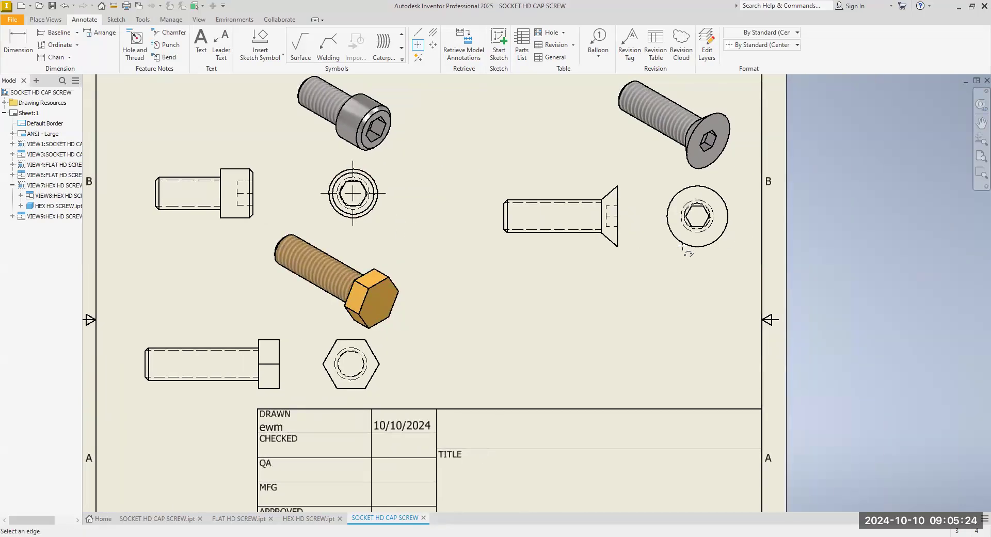
{"action": "left_click", "coordinate": [685, 248]}
- Try to add a center mark to the hex head screw's end view
{"action": "left_click", "coordinate": [367, 357]}
{"action": "scroll", "coordinate": [531, 352], "scroll_direction": "down", "scroll_amount": 1}
{"action": "middle_click_drag", "start_coordinate": [531, 352], "coordinate": [576, 325]}
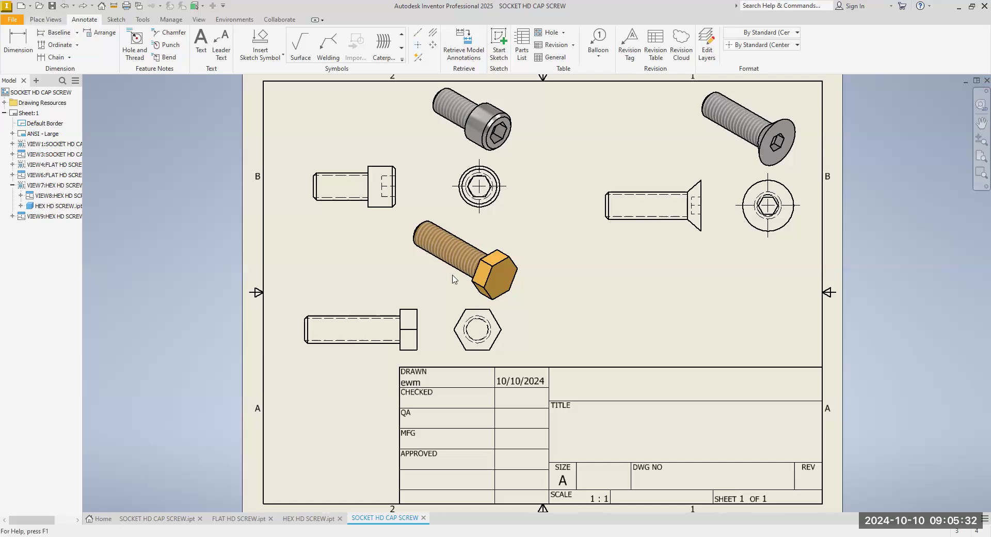
{"action": "scroll", "coordinate": [487, 329], "scroll_direction": "up", "scroll_amount": 2}
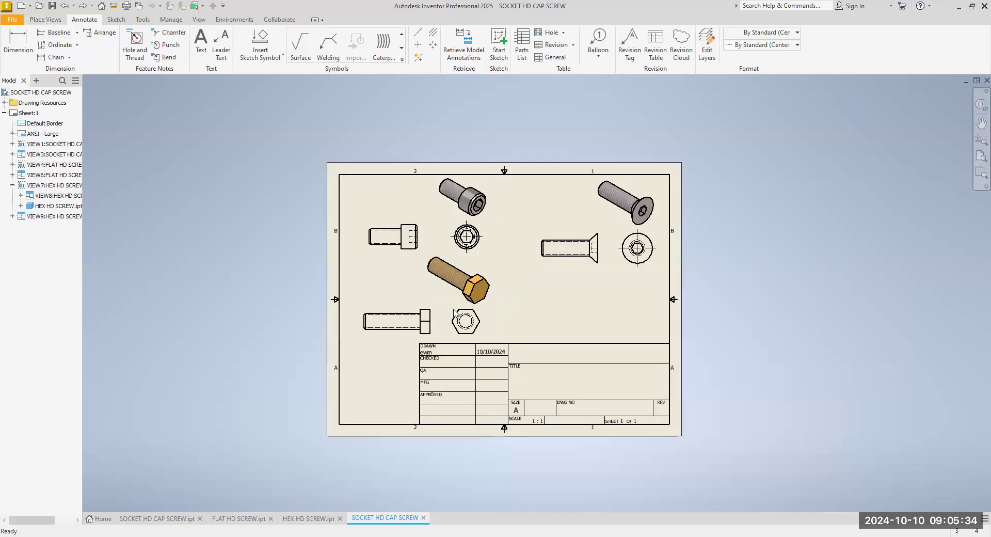
{"action": "scroll", "coordinate": [484, 328], "scroll_direction": "down", "scroll_amount": 6}
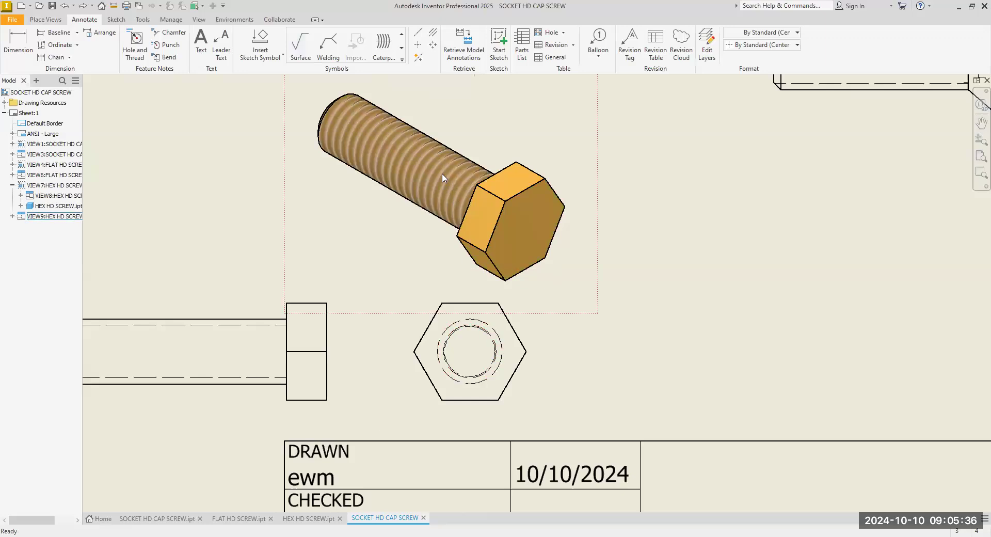
{"action": "scroll", "coordinate": [458, 303], "scroll_direction": "up", "scroll_amount": 3}
{"action": "middle_click_drag", "start_coordinate": [458, 303], "coordinate": [474, 287]}
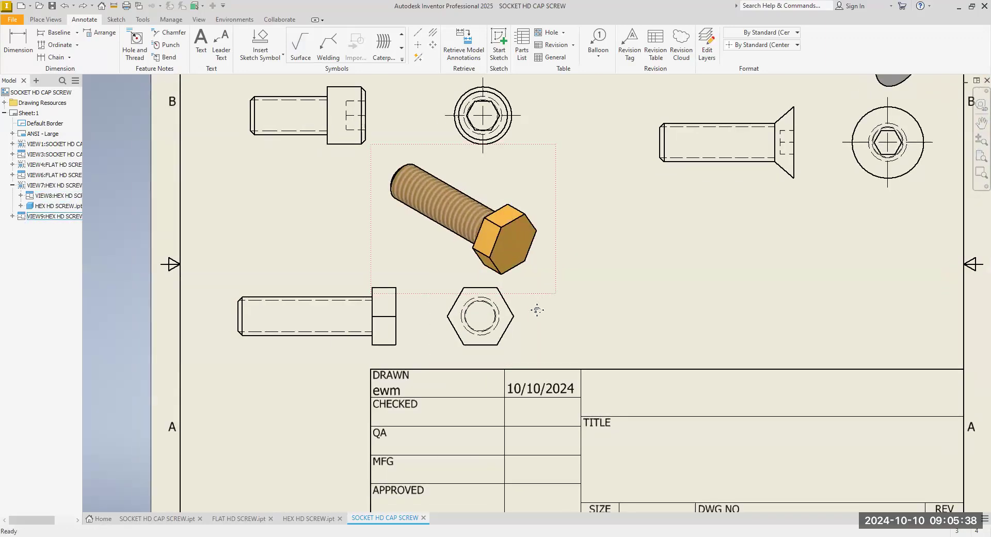
{"action": "scroll", "coordinate": [519, 354], "scroll_direction": "up", "scroll_amount": 3}
{"action": "scroll", "coordinate": [777, 229], "scroll_direction": "down", "scroll_amount": 4}
{"action": "scroll", "coordinate": [634, 289], "scroll_direction": "up", "scroll_amount": 3}
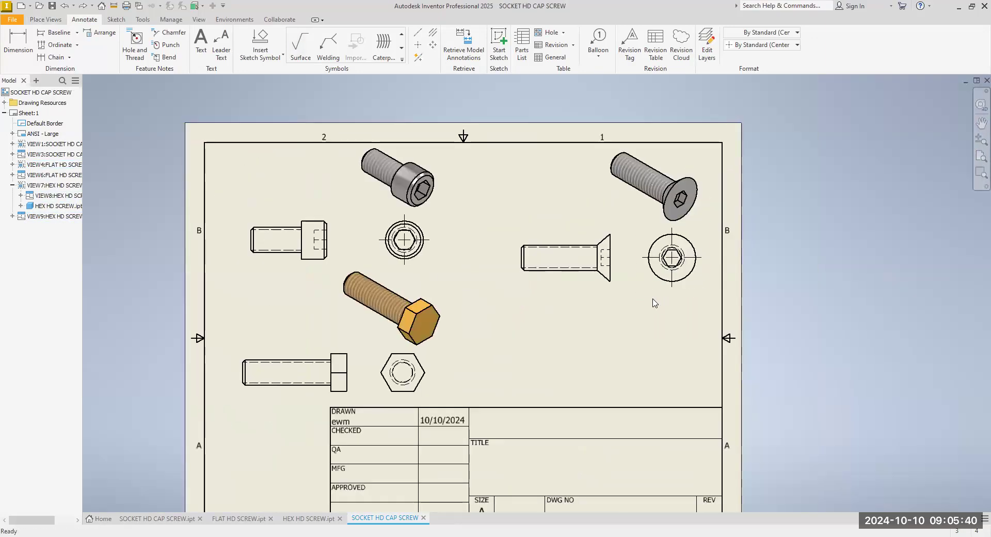
- Add centerline bisectors between the shank edges in the base views of the socket head cap screw and the hex head screw
{"action": "middle_click_drag", "start_coordinate": [653, 297], "coordinate": [696, 284]}
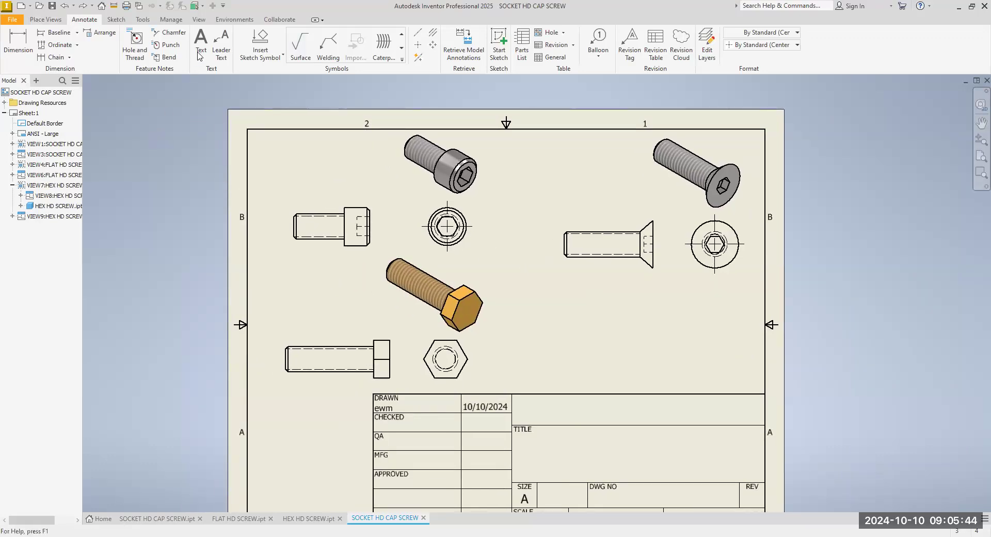
{"action": "left_click", "coordinate": [433, 35]}
{"action": "scroll", "coordinate": [334, 196], "scroll_direction": "up", "scroll_amount": 3}
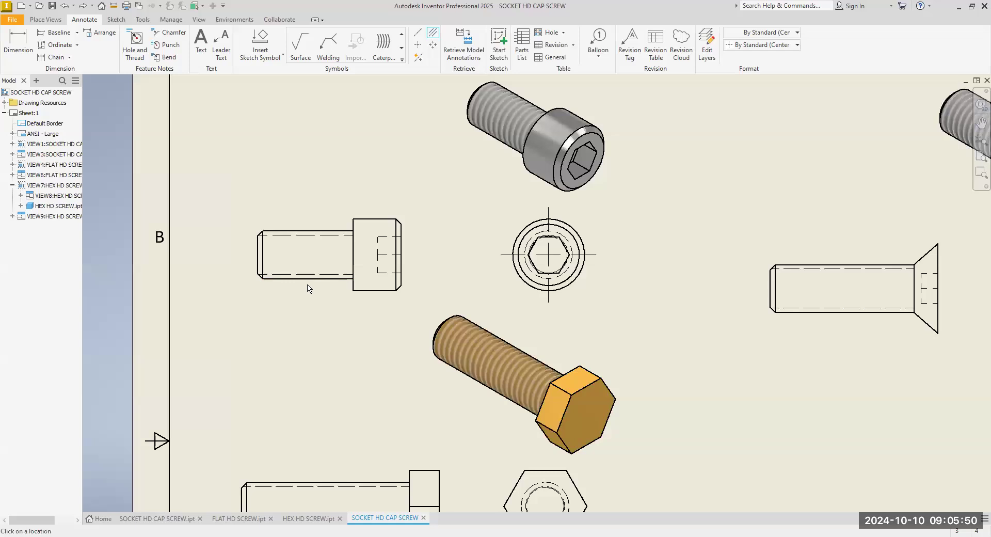
{"action": "left_click", "coordinate": [307, 278]}
{"action": "left_click", "coordinate": [304, 231]}
{"action": "middle_click_drag", "start_coordinate": [351, 354], "coordinate": [377, 201]}
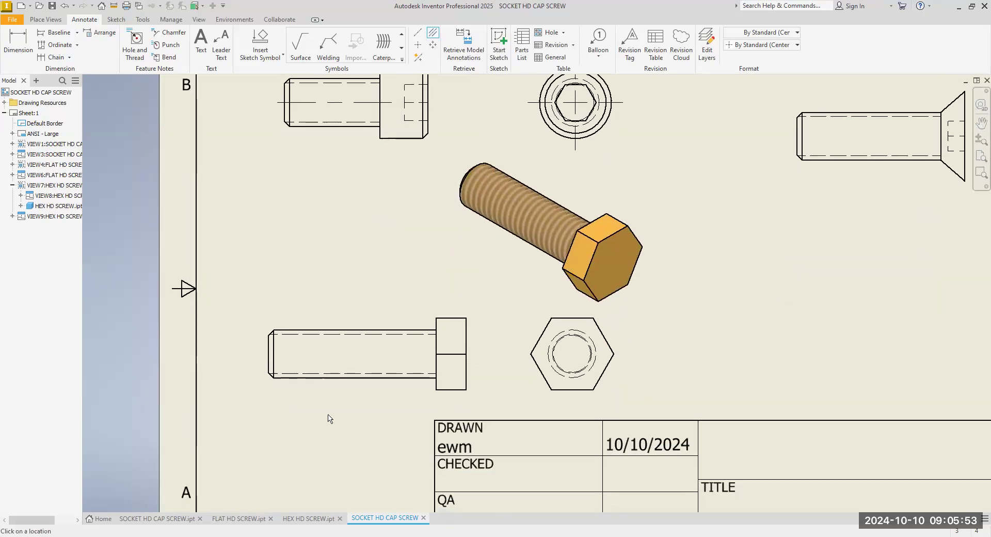
{"action": "left_click", "coordinate": [341, 378]}
{"action": "left_click", "coordinate": [351, 333]}
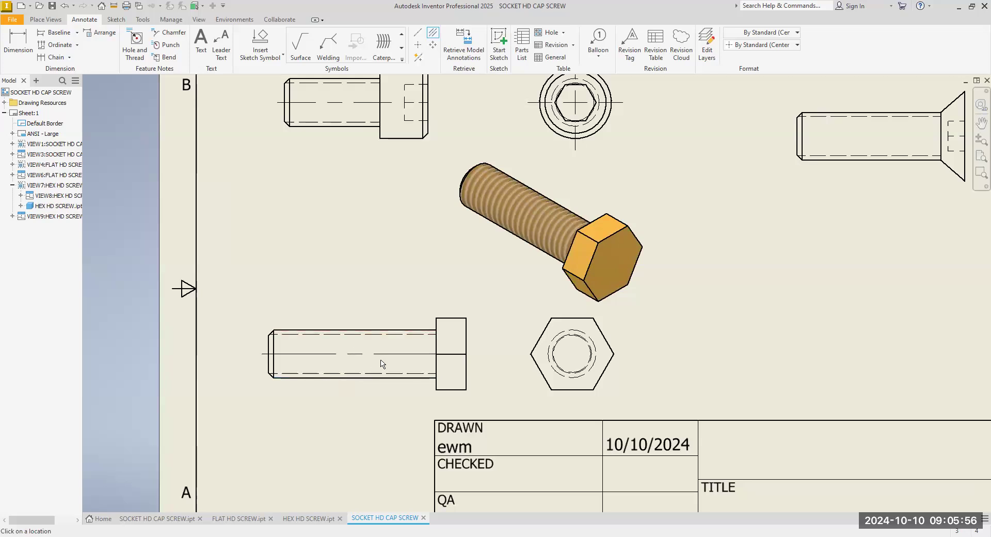
- Add a centerline bisector between the shank edges in the flat head screw's base view and end the command
{"action": "scroll", "coordinate": [381, 364], "scroll_direction": "down", "scroll_amount": 3}
{"action": "middle_click_drag", "start_coordinate": [652, 330], "coordinate": [534, 339]}
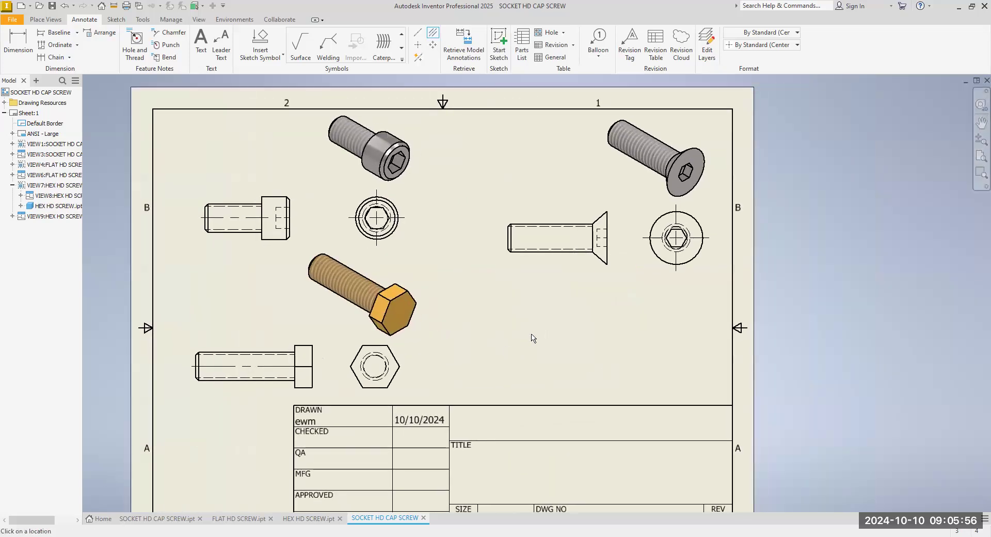
{"action": "left_click", "coordinate": [546, 253]}
{"action": "left_click", "coordinate": [548, 224]}
{"action": "right_click", "coordinate": [480, 313]}
{"action": "left_click", "coordinate": [445, 312]}
- Place a thread note on the upper shank edge of the socket head cap screw's base view and end the command
{"action": "middle_click_drag", "start_coordinate": [460, 312], "coordinate": [602, 252]}
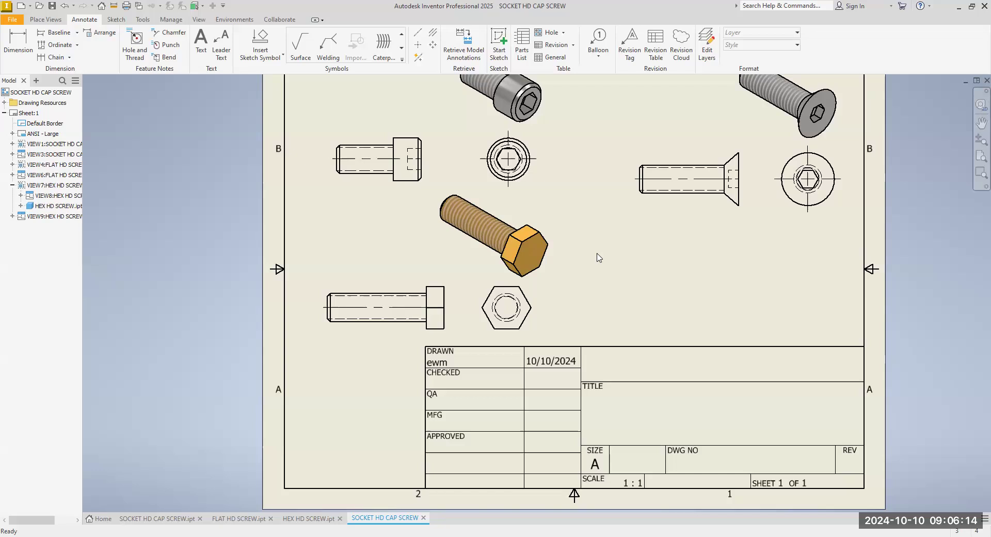
{"action": "middle_click_drag", "start_coordinate": [395, 234], "coordinate": [401, 321]}
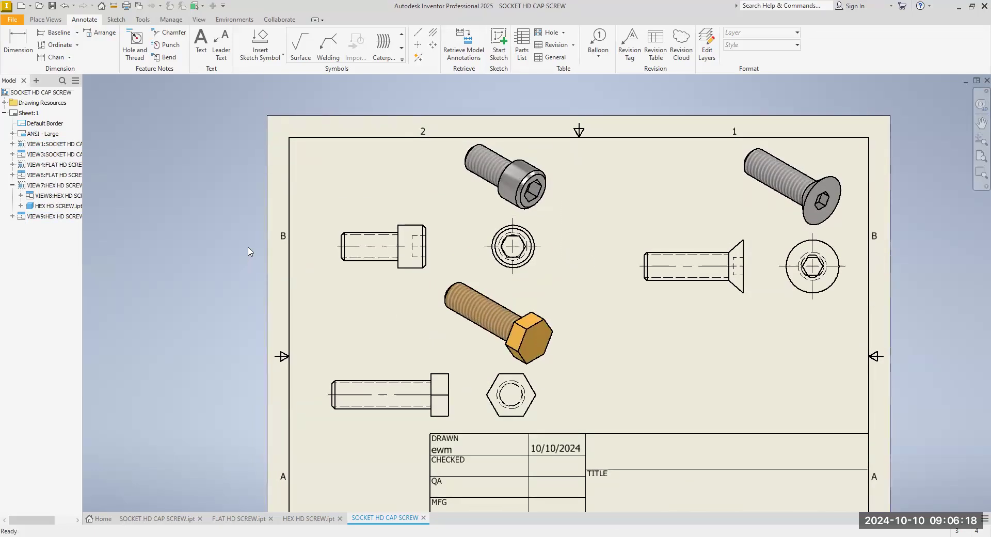
{"action": "left_click", "coordinate": [139, 51]}
{"action": "scroll", "coordinate": [298, 208], "scroll_direction": "up", "scroll_amount": 3}
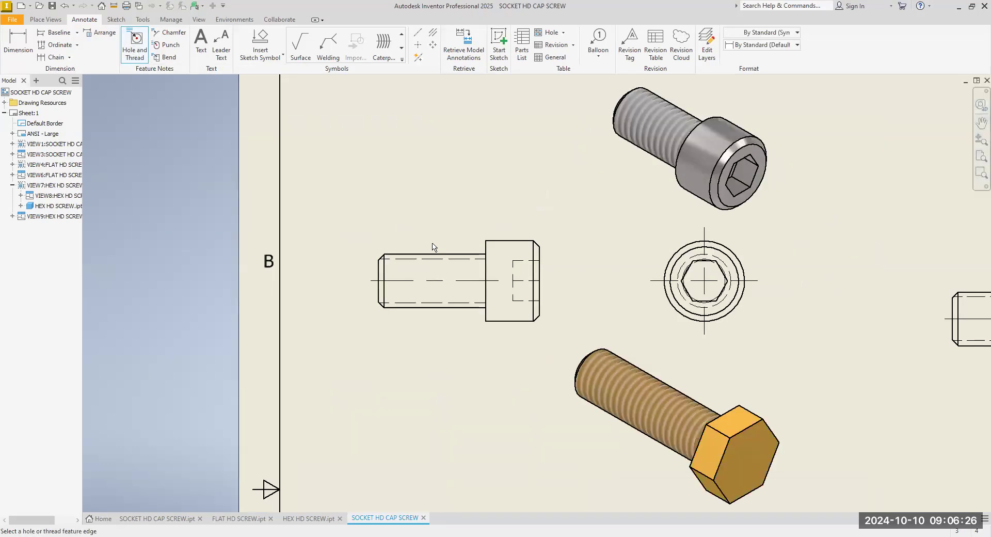
{"action": "left_click", "coordinate": [448, 255]}
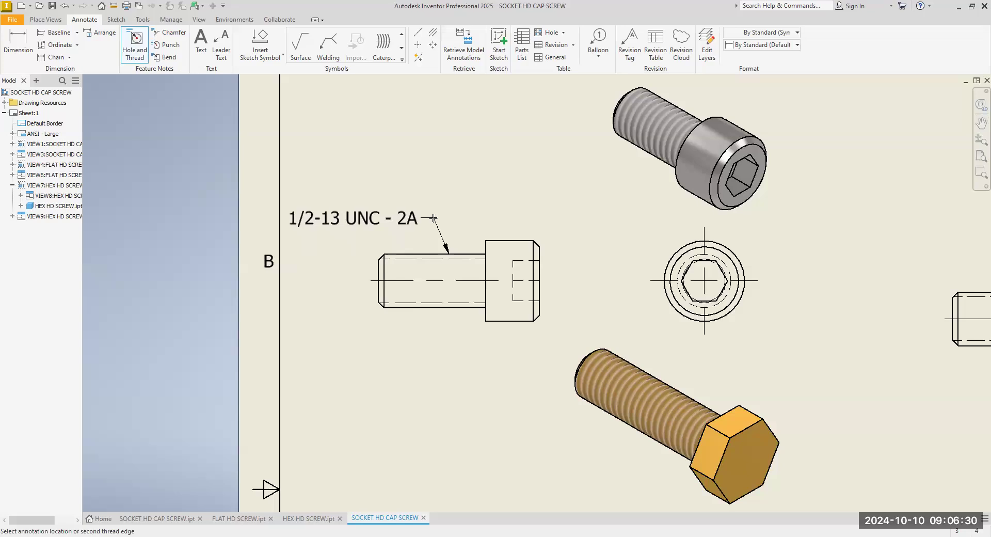
{"action": "left_click", "coordinate": [435, 222]}
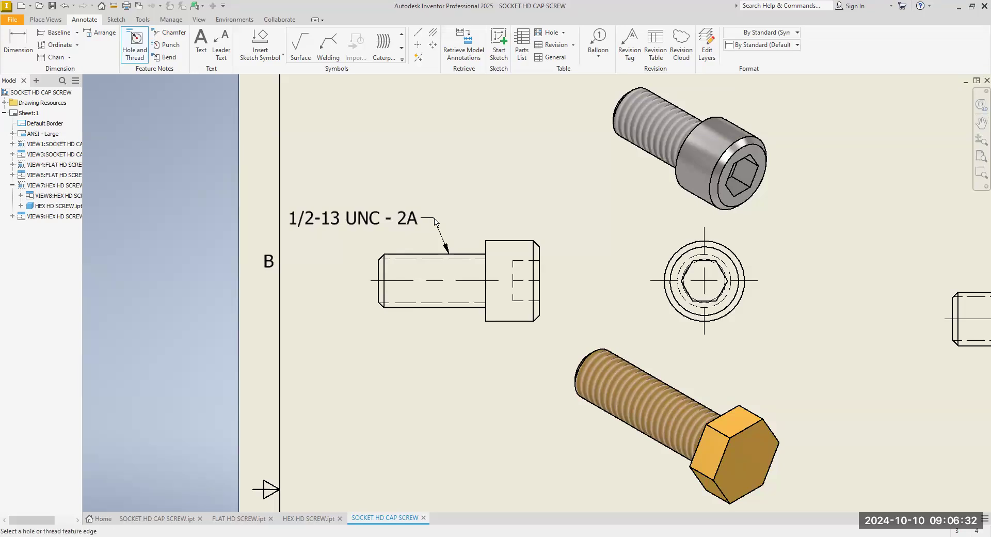
{"action": "right_click", "coordinate": [376, 165]}
{"action": "left_click", "coordinate": [412, 166]}
- Try shifting the thread note's leader anchor along the shank edge toward the head, and undo both that shift and the note
{"action": "mouse_move", "coordinate": [449, 253]}
{"action": "left_mouse_down"}
{"action": "mouse_move", "coordinate": [463, 253]}
{"action": "mouse_move", "coordinate": [398, 252]}
{"action": "mouse_move", "coordinate": [458, 253]}
{"action": "left_mouse_up"}
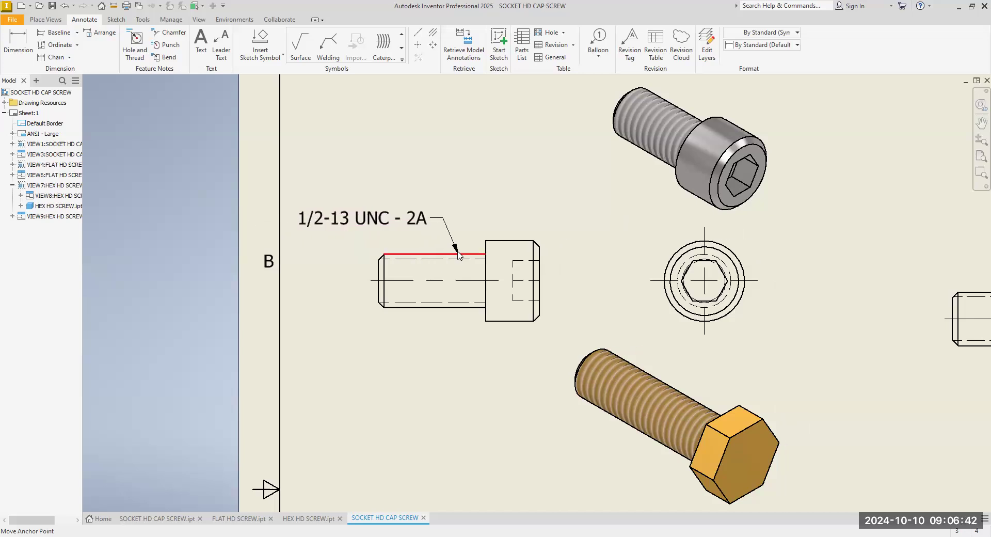
{"action": "left_click", "coordinate": [472, 178]}
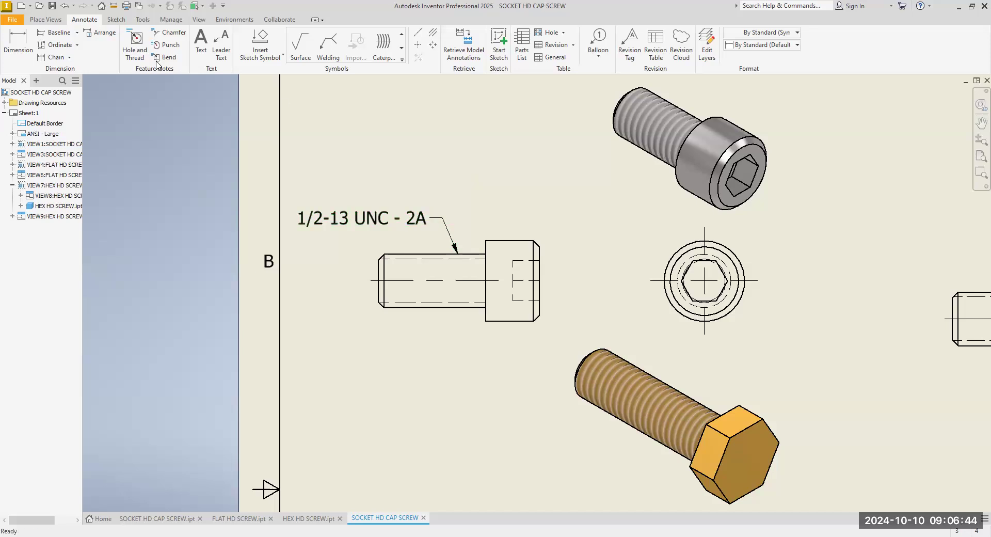
{"action": "left_click", "coordinate": [65, 6]}
{"action": "left_click", "coordinate": [65, 6]}
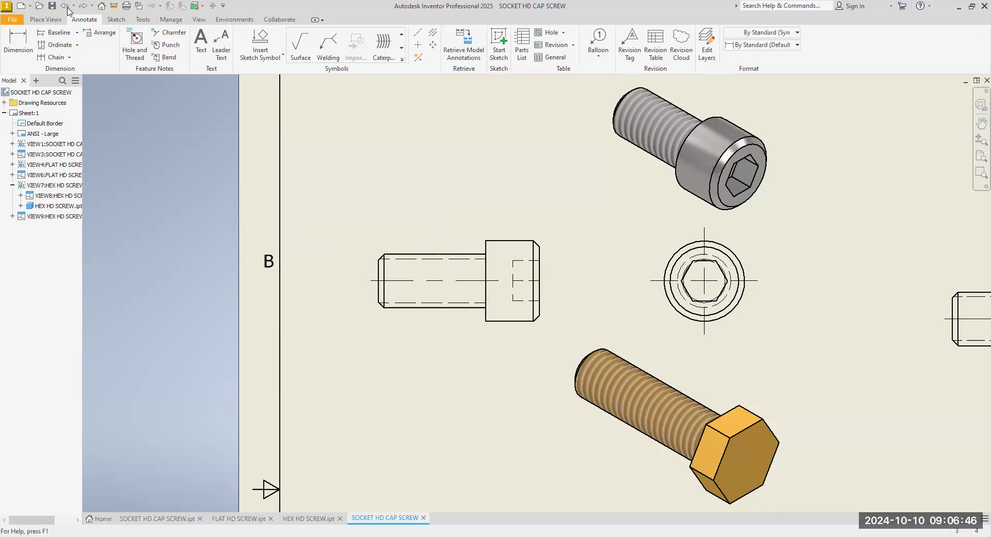
- Add a thread note above the socket head cap screw's base view, pointing to the shank's upper edge nearer the head
{"action": "left_click", "coordinate": [136, 53]}
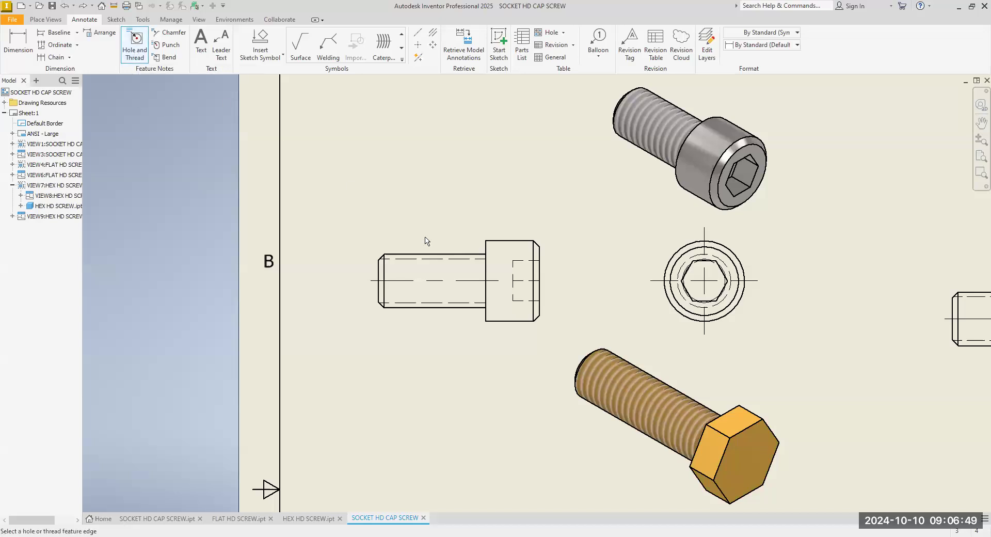
{"action": "left_click", "coordinate": [455, 252]}
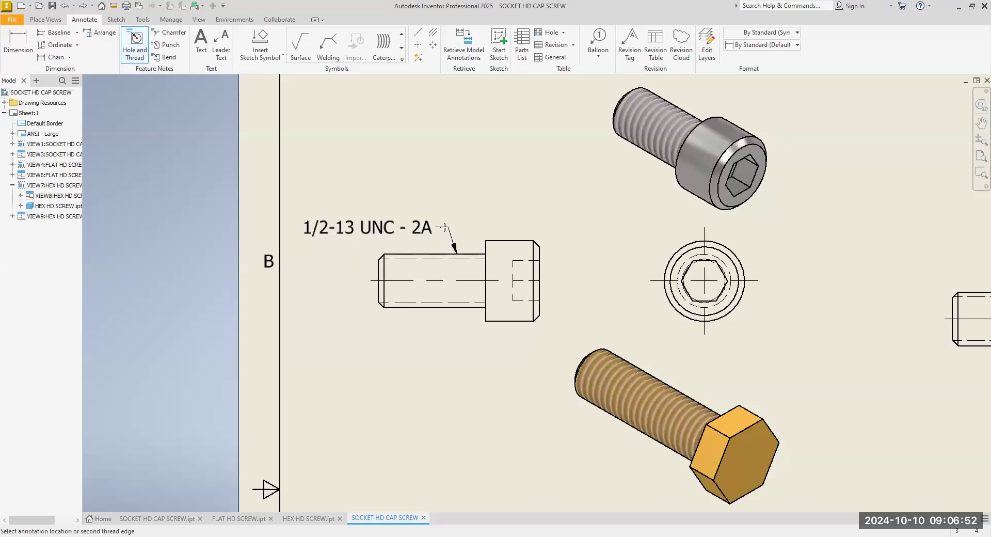
{"action": "left_click", "coordinate": [445, 229]}
{"action": "right_click", "coordinate": [360, 187]}
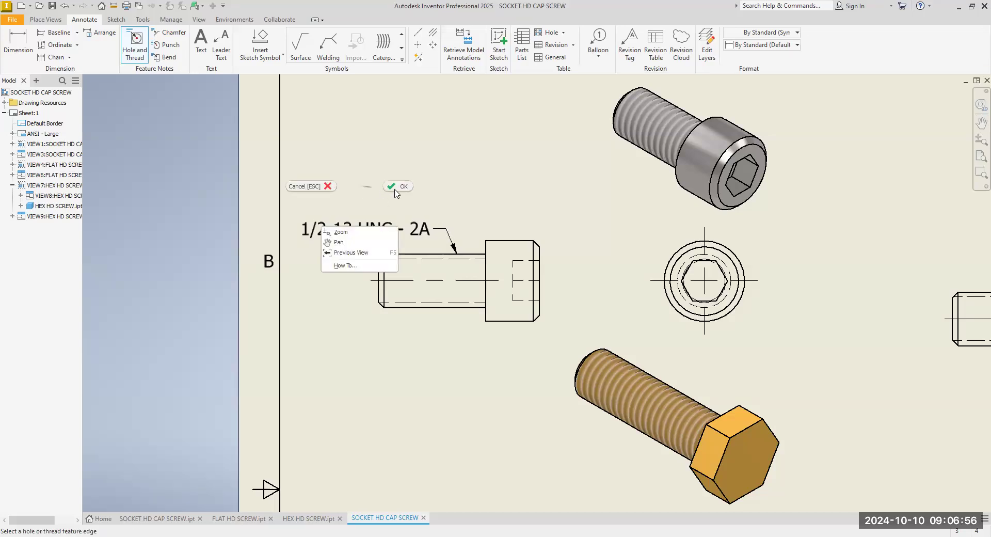
{"action": "left_click", "coordinate": [395, 189]}
- Add a thread note above the flat head screw's base view, attached to the shank's upper edge near the head
{"action": "scroll", "coordinate": [415, 338], "scroll_direction": "up", "scroll_amount": 3}
{"action": "middle_click_drag", "start_coordinate": [414, 330], "coordinate": [377, 290]}
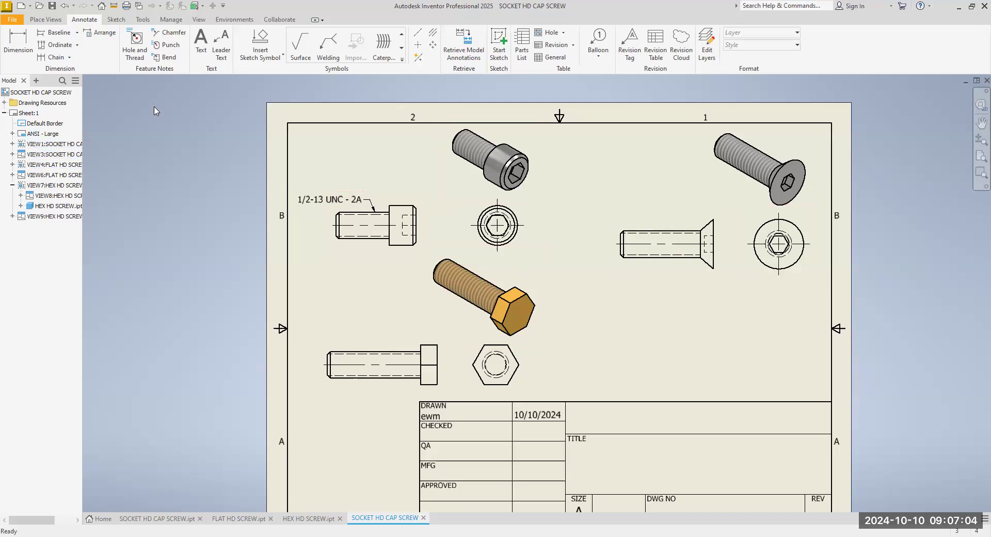
{"action": "left_click", "coordinate": [135, 48]}
{"action": "left_click", "coordinate": [683, 231]}
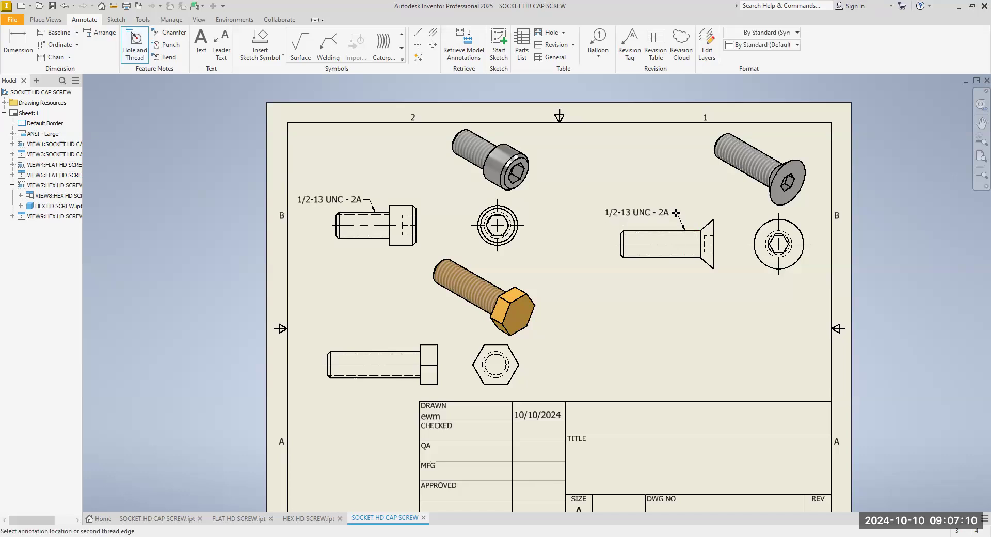
{"action": "left_click", "coordinate": [676, 213]}
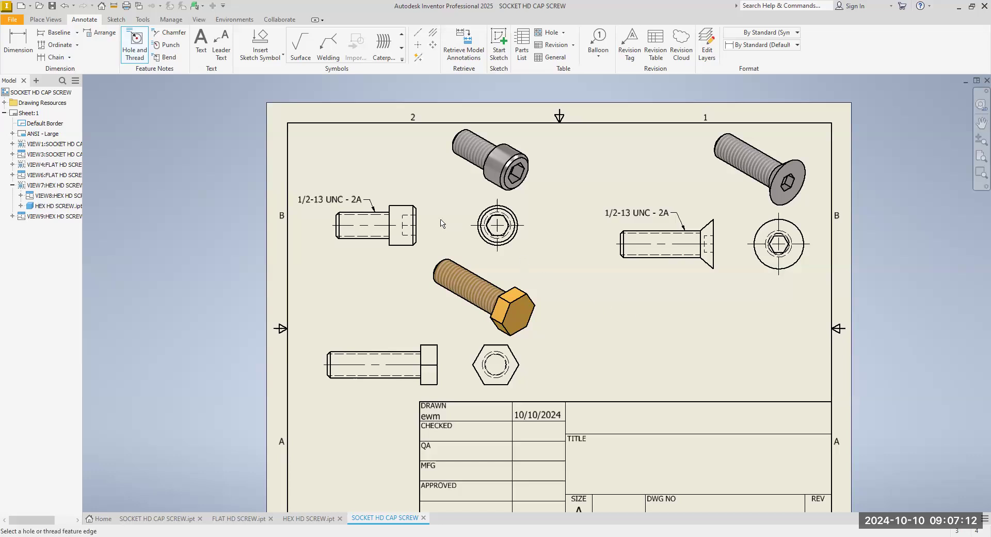
{"action": "right_click", "coordinate": [650, 341]}
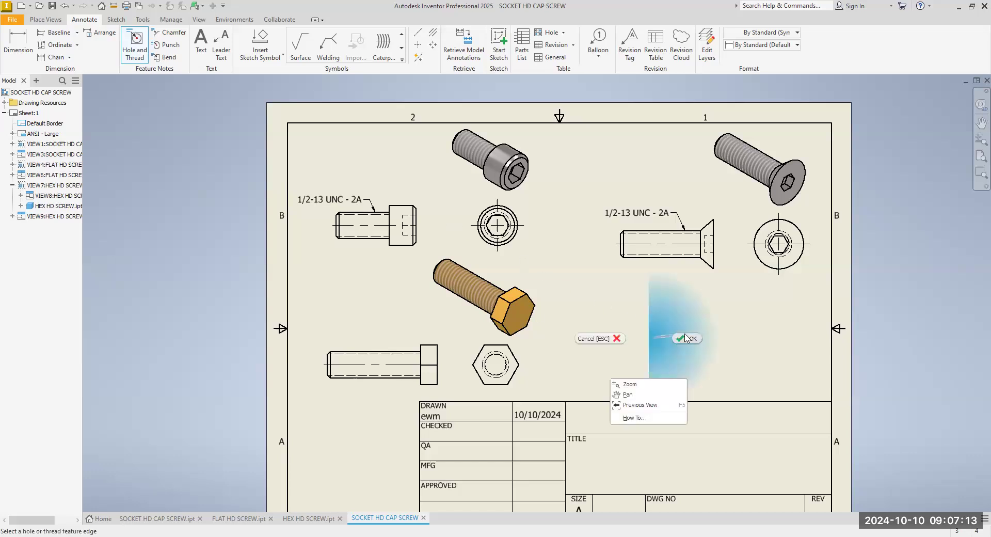
{"action": "left_click", "coordinate": [617, 321]}
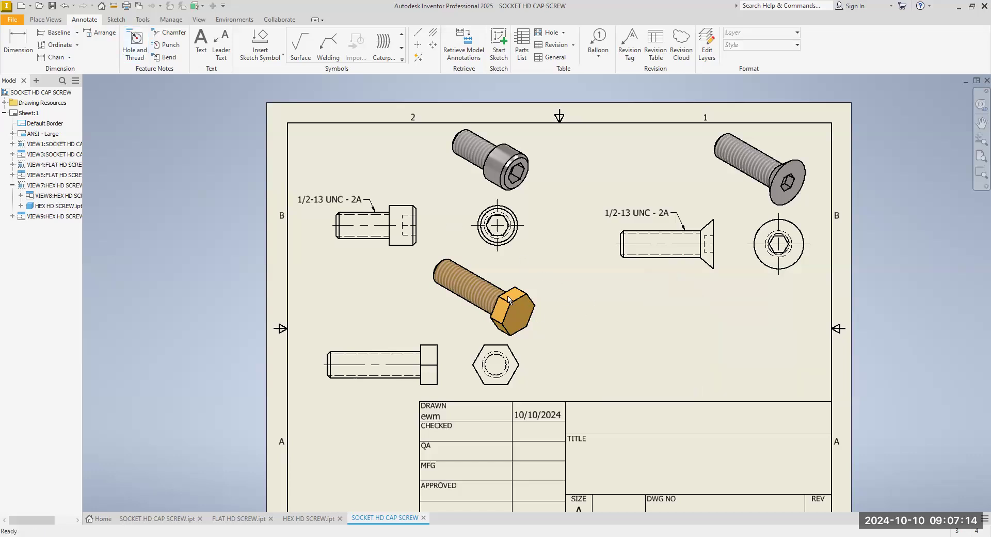
- Add a thread note above the hex head screw's base view, attached to the upper shank edge
{"action": "left_click", "coordinate": [135, 52]}
{"action": "left_click", "coordinate": [397, 352]}
{"action": "left_click", "coordinate": [382, 336]}
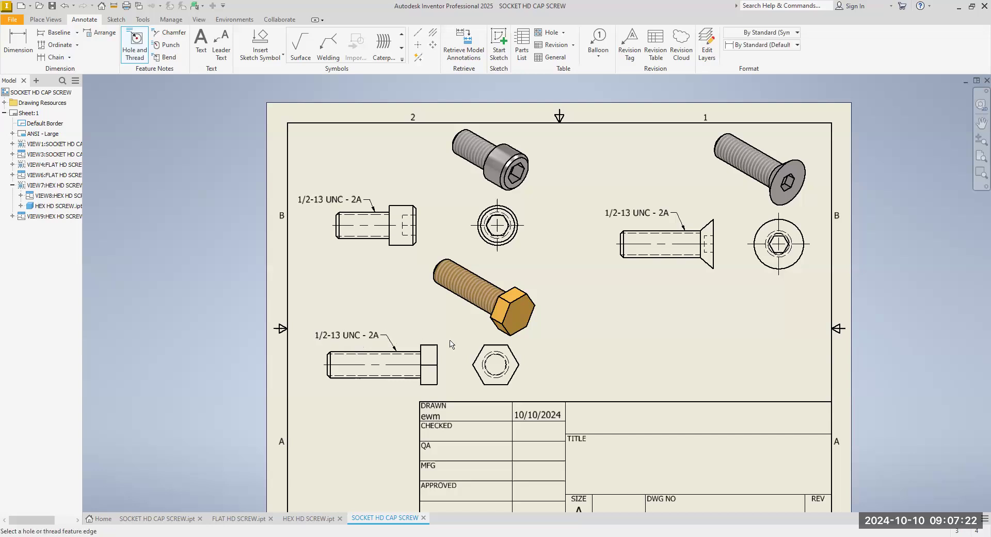
{"action": "right_click", "coordinate": [570, 353]}
{"action": "left_click", "coordinate": [602, 357]}
- Nudge the hex head screw's shaded isometric view slightly upward, away from its end view
{"action": "mouse_move", "coordinate": [563, 344]}
{"action": "middle_mouse_down"}
{"action": "mouse_move", "coordinate": [578, 290]}
{"action": "mouse_move", "coordinate": [587, 299]}
{"action": "middle_mouse_up"}
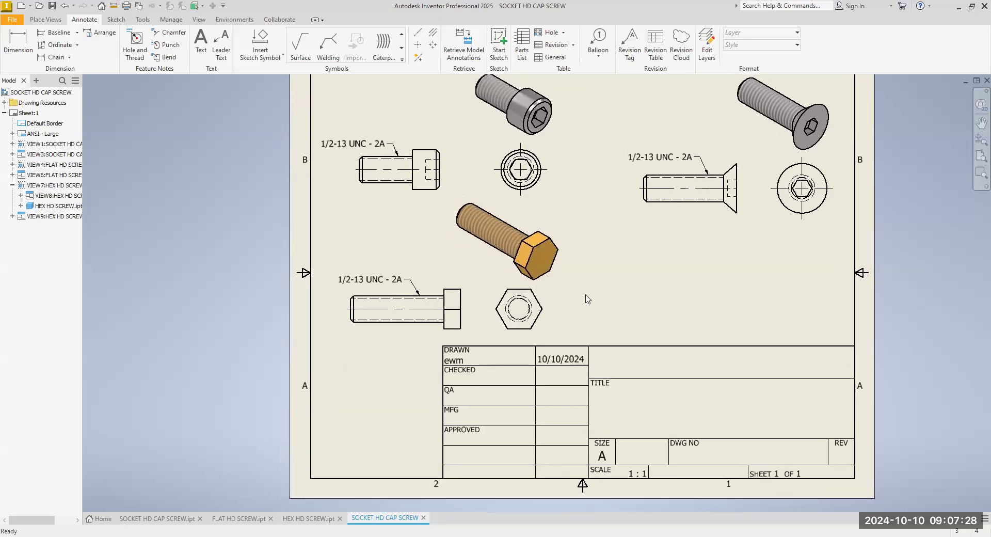
{"action": "left_click_drag", "start_coordinate": [569, 222], "coordinate": [571, 222]}
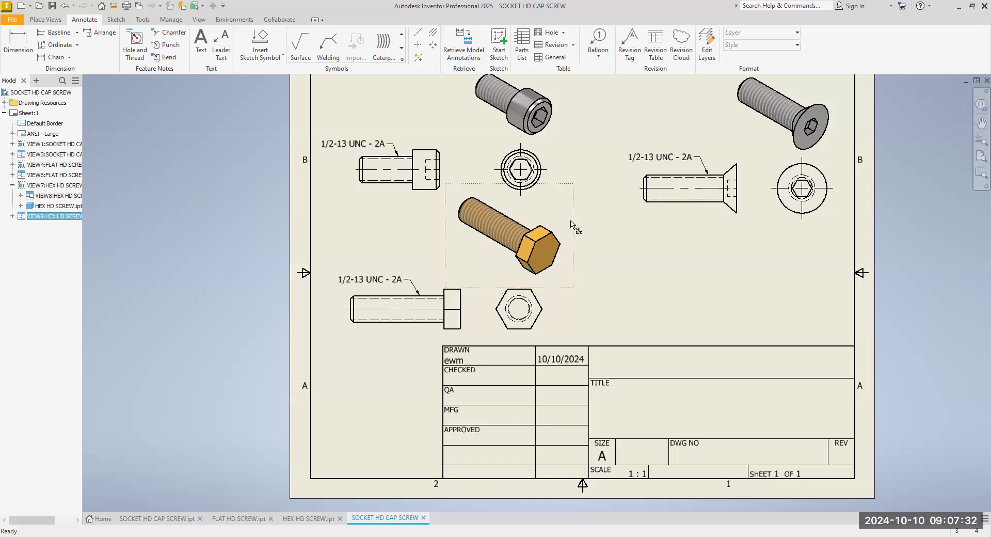
{"action": "scroll", "coordinate": [616, 303], "scroll_direction": "down", "scroll_amount": 3}
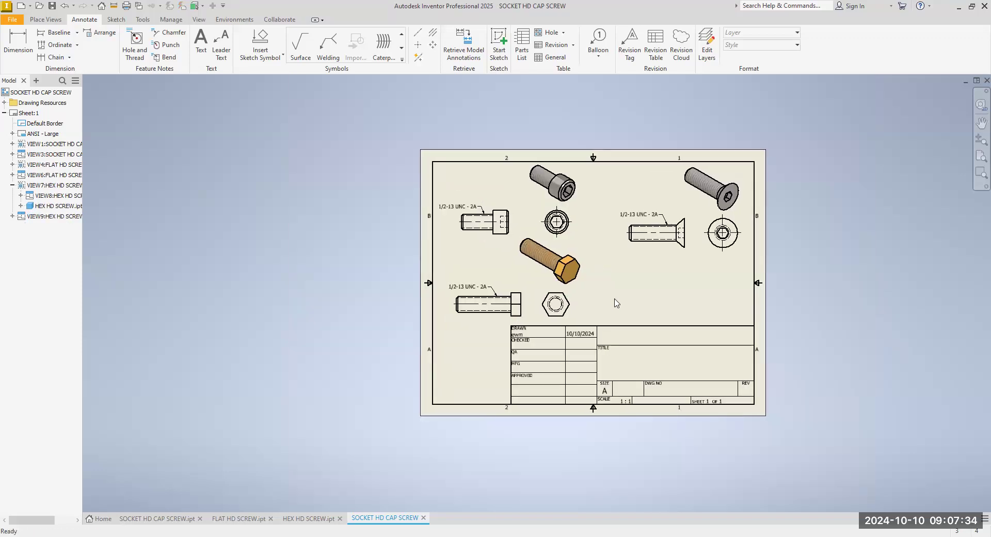
{"action": "scroll", "coordinate": [615, 303], "scroll_direction": "up", "scroll_amount": 3}
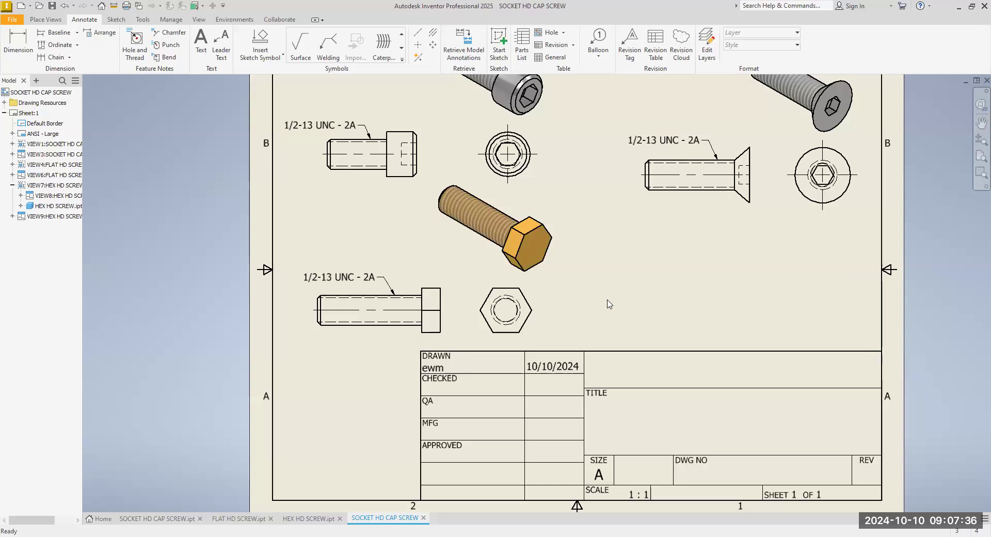
{"action": "scroll", "coordinate": [608, 303], "scroll_direction": "down", "scroll_amount": 3}
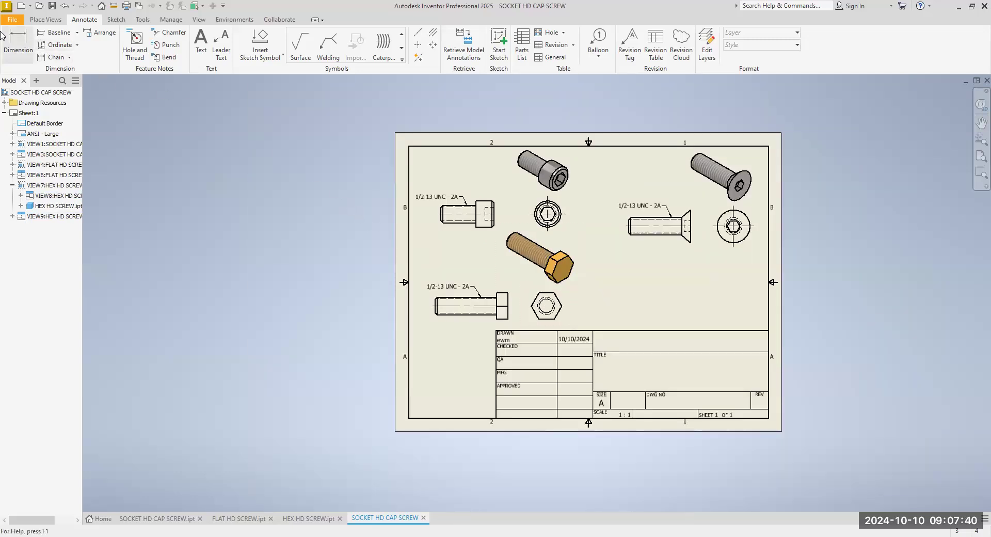
- Dimension the shank length below the socket head cap screw's base view, from the shank end to the underside of the head
{"action": "scroll", "coordinate": [440, 229], "scroll_direction": "up", "scroll_amount": 5}
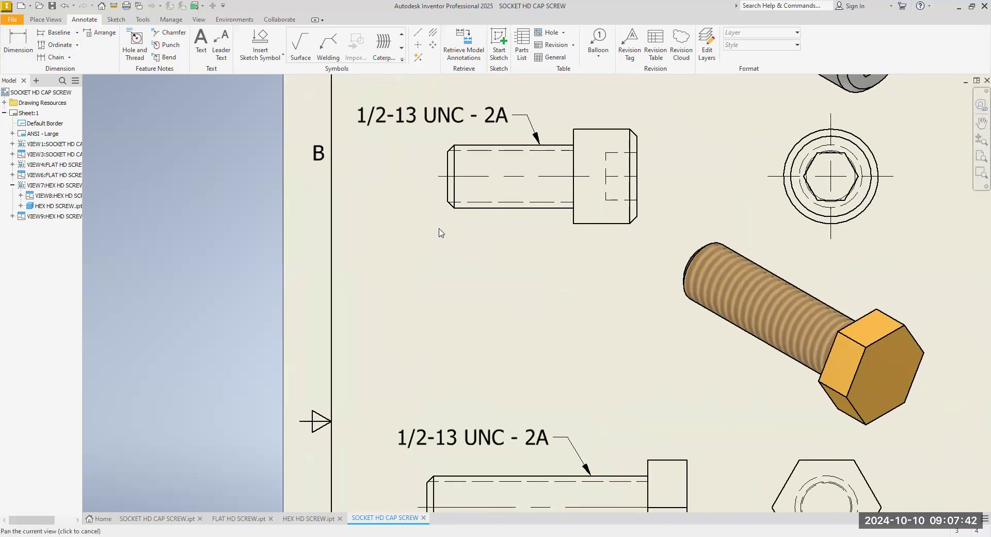
{"action": "left_click", "coordinate": [448, 202]}
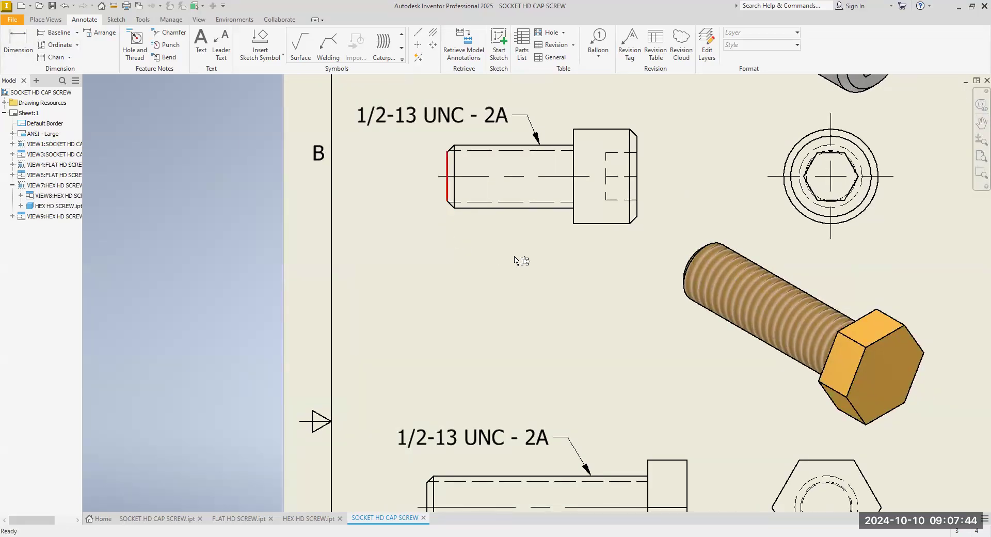
{"action": "left_click", "coordinate": [574, 220]}
{"action": "key", "text": "d"}
{"action": "scroll", "coordinate": [431, 192], "scroll_direction": "up", "scroll_amount": 3}
{"action": "left_click", "coordinate": [494, 184]}
{"action": "left_click", "coordinate": [732, 180]}
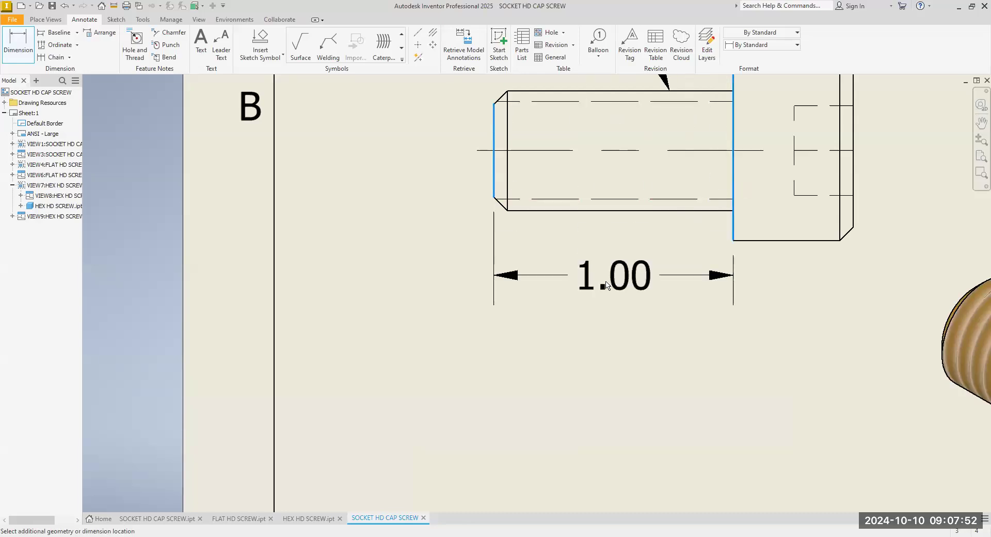
{"action": "scroll", "coordinate": [606, 280], "scroll_direction": "down", "scroll_amount": 5}
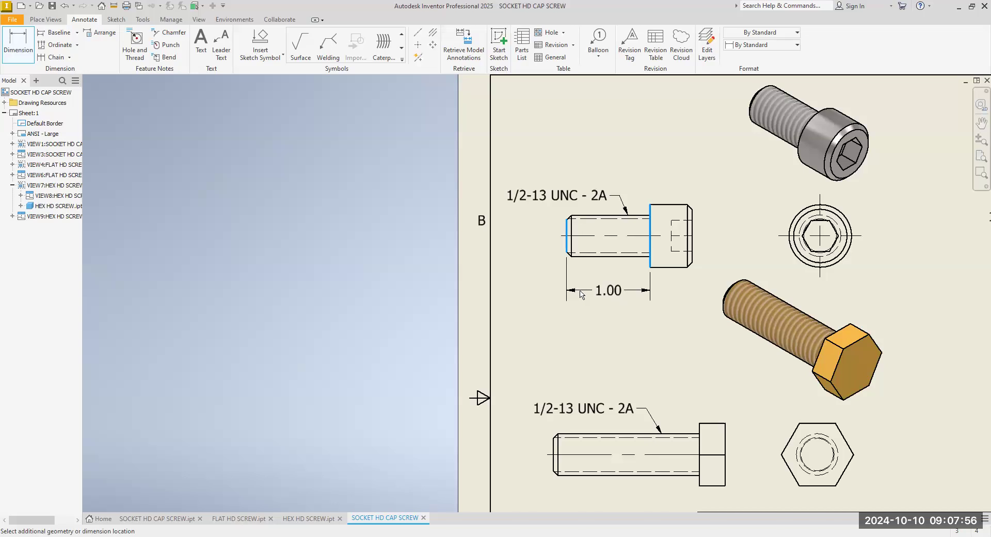
{"action": "left_click", "coordinate": [327, 261]}
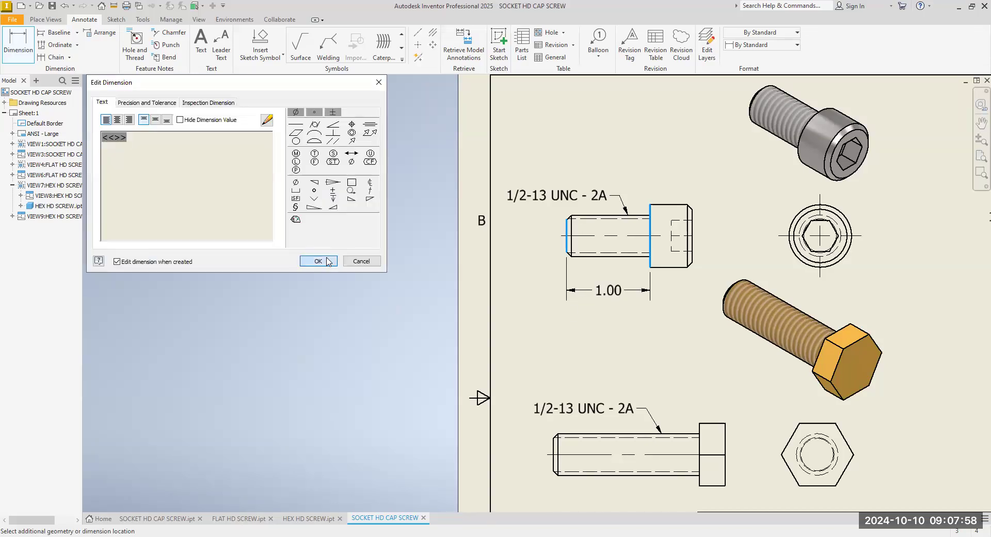
{"action": "left_click", "coordinate": [322, 261]}
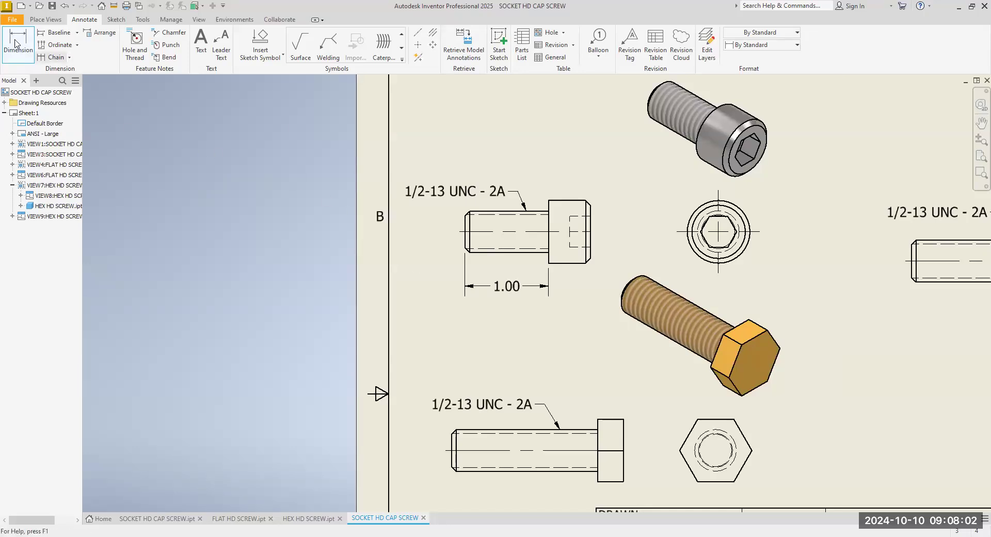
- Dimension the socket head cap screw's overall length below the shank length dimension, keeping the default dimension text
{"action": "left_click", "coordinate": [465, 241]}
{"action": "left_click", "coordinate": [591, 258]}
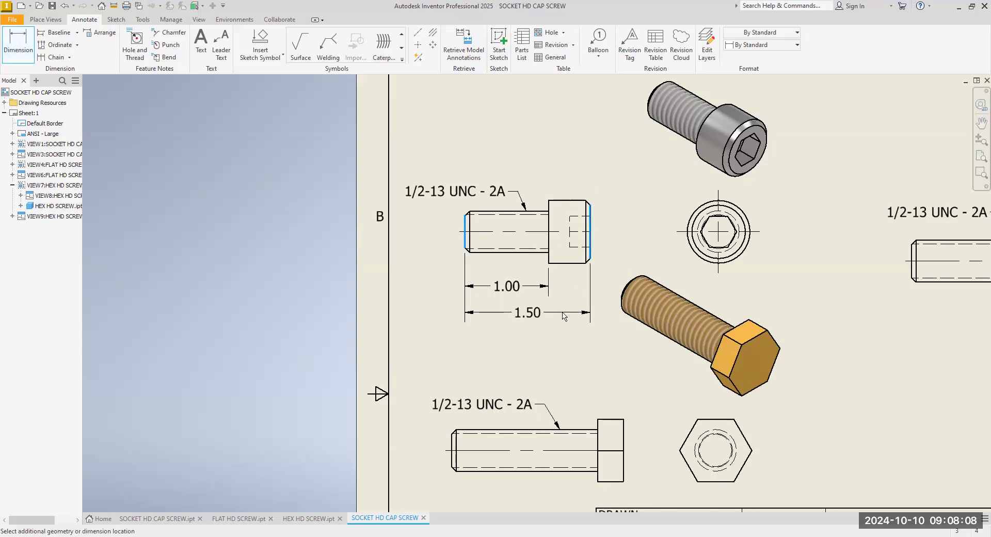
{"action": "left_click", "coordinate": [494, 314]}
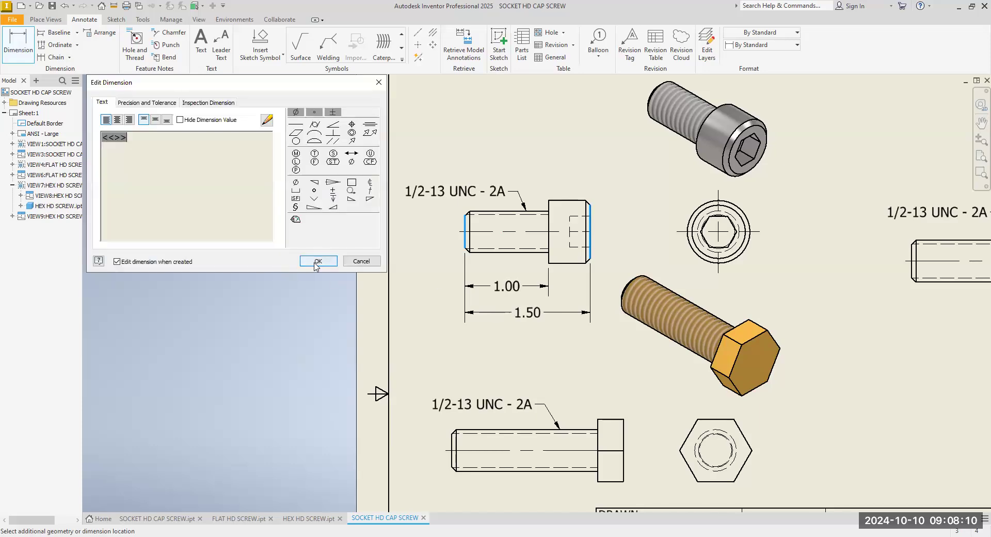
{"action": "key", "text": "Return"}
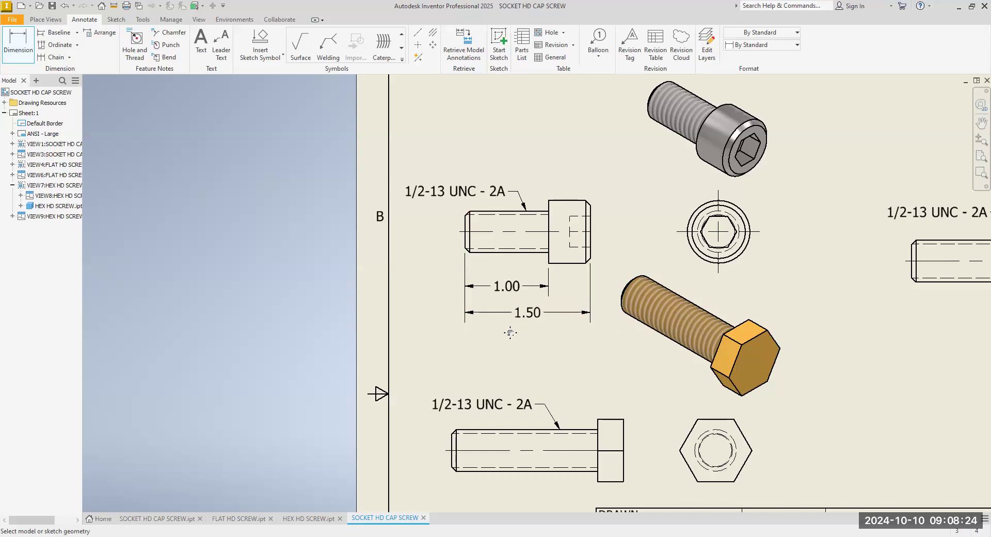
- Dimension the outer head diameter in the socket head cap screw's end view, keeping the default dimension text
{"action": "middle_click_drag", "start_coordinate": [509, 333], "coordinate": [489, 338]}
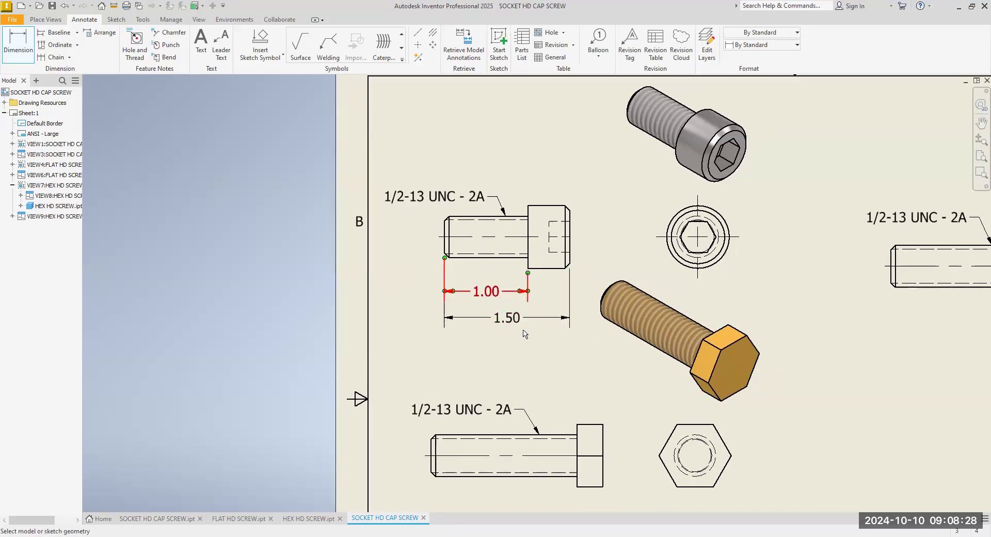
{"action": "middle_click_drag", "start_coordinate": [496, 336], "coordinate": [477, 338]}
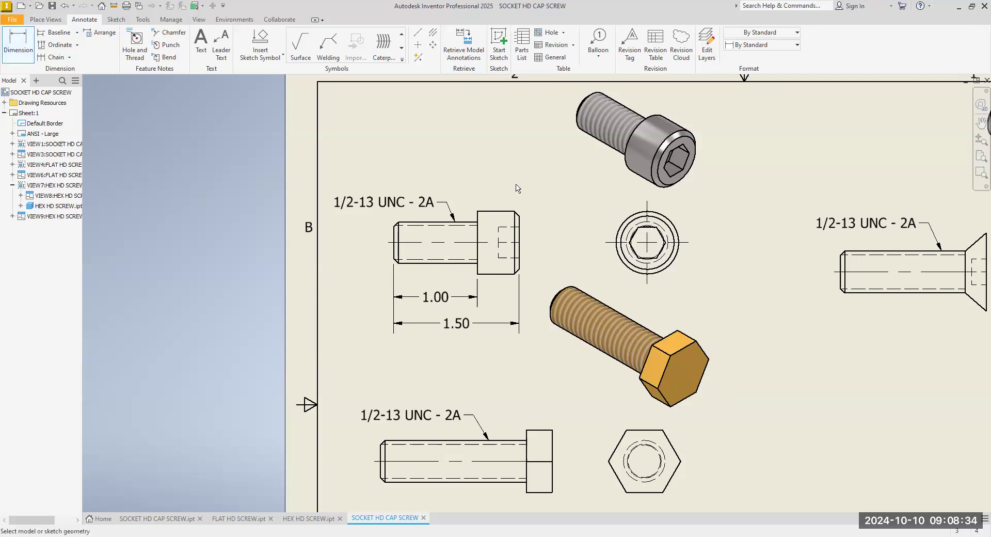
{"action": "left_click", "coordinate": [626, 220]}
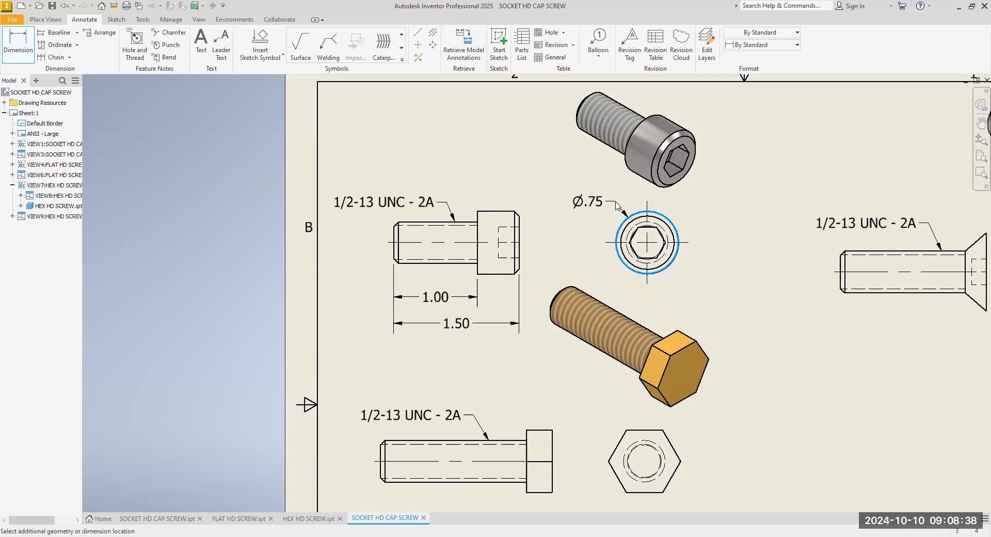
{"action": "left_click", "coordinate": [463, 258]}
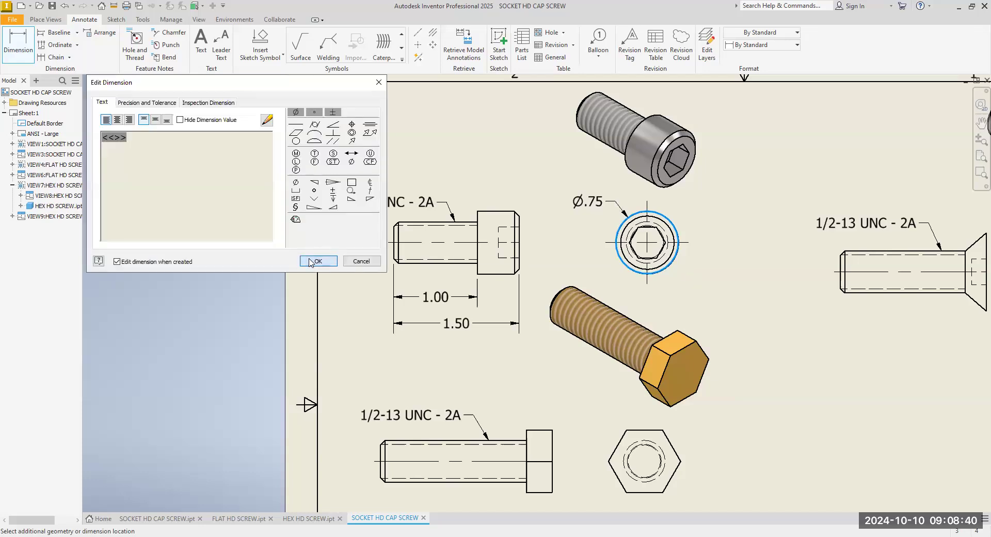
{"action": "key", "text": "Return"}
- Dimension the hex socket across two opposite slanted flats in the socket head cap screw's end view, keeping the default text
{"action": "scroll", "coordinate": [592, 247], "scroll_direction": "up", "scroll_amount": 3}
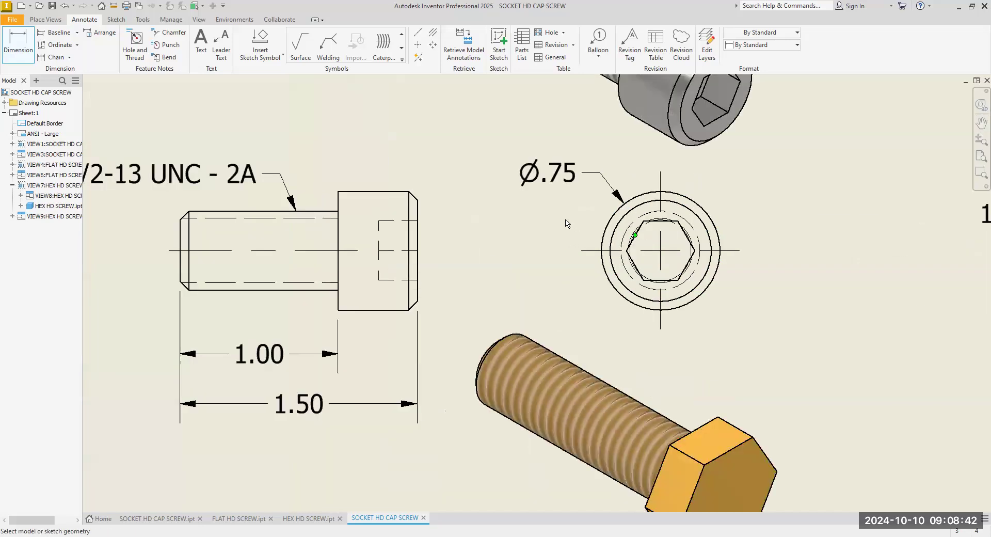
{"action": "scroll", "coordinate": [687, 243], "scroll_direction": "up", "scroll_amount": 3}
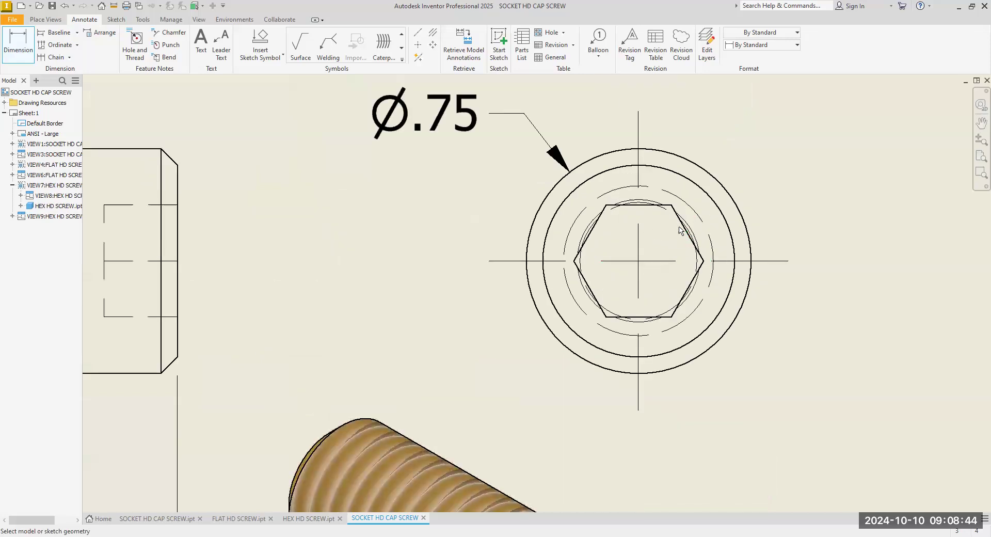
{"action": "scroll", "coordinate": [625, 254], "scroll_direction": "down", "scroll_amount": 2}
{"action": "scroll", "coordinate": [248, 128], "scroll_direction": "down", "scroll_amount": 5}
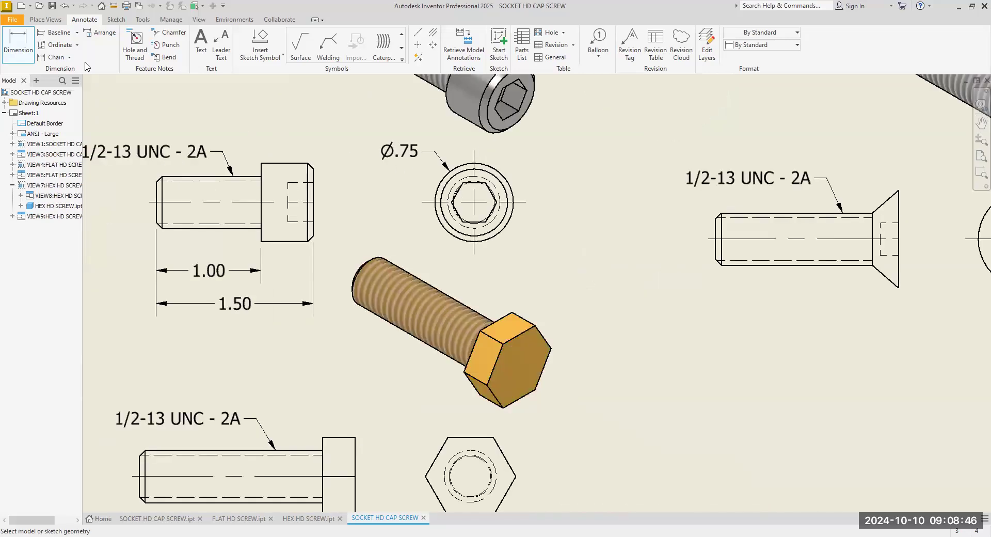
{"action": "scroll", "coordinate": [612, 276], "scroll_direction": "up", "scroll_amount": 4}
{"action": "middle_click_drag", "start_coordinate": [611, 277], "coordinate": [922, 339]}
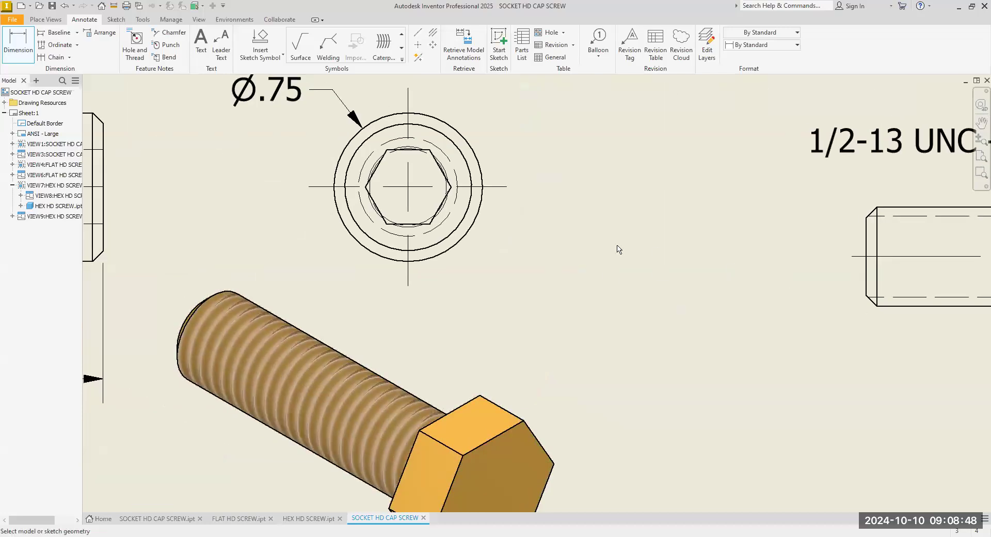
{"action": "left_click", "coordinate": [374, 219]}
{"action": "scroll", "coordinate": [496, 155], "scroll_direction": "up", "scroll_amount": 1}
{"action": "left_click", "coordinate": [495, 155]}
{"action": "scroll", "coordinate": [568, 268], "scroll_direction": "up", "scroll_amount": 2}
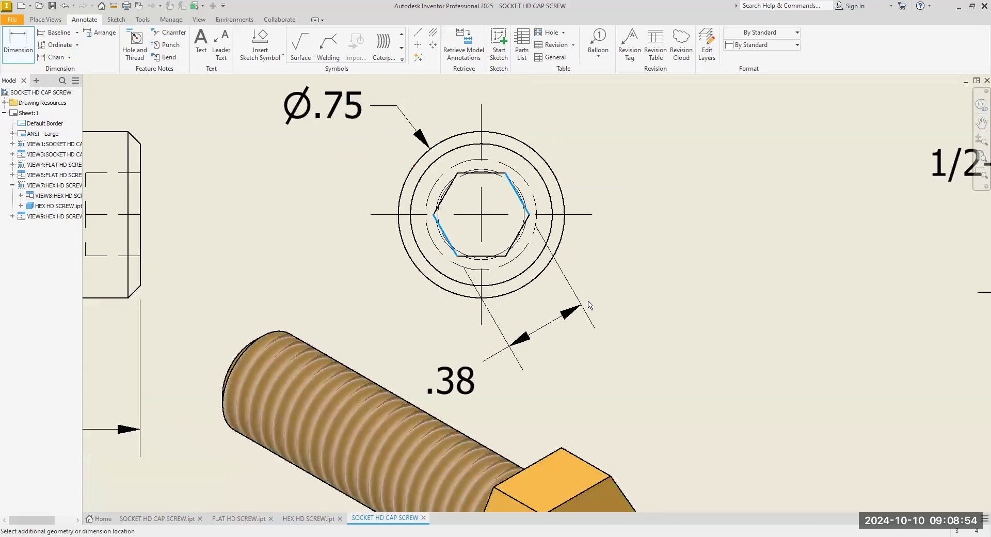
{"action": "left_click", "coordinate": [609, 283]}
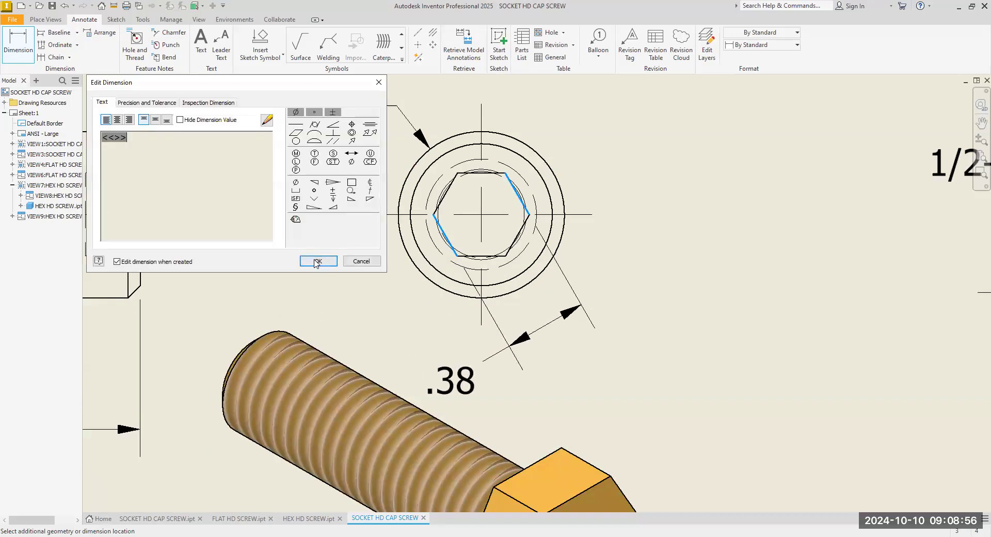
{"action": "right_click", "coordinate": [619, 248]}
{"action": "left_click", "coordinate": [668, 249]}
- Move the hex socket's across-flats dimension text to the upper-right end of its dimension line, clear of the shaded hex head screw
{"action": "scroll", "coordinate": [648, 289], "scroll_direction": "up", "scroll_amount": 4}
{"action": "middle_click_drag", "start_coordinate": [648, 297], "coordinate": [623, 234]}
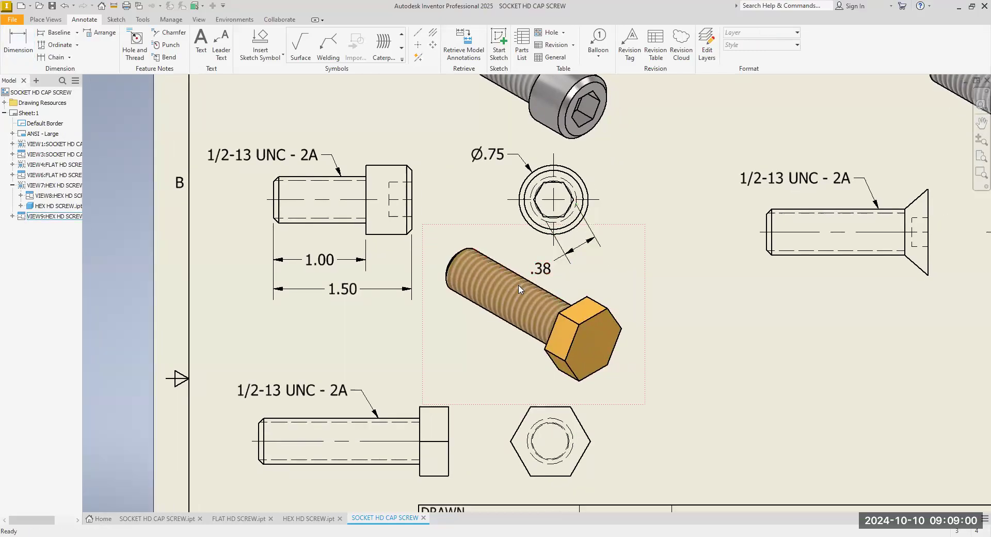
{"action": "left_click", "coordinate": [541, 271]}
{"action": "left_click_drag", "start_coordinate": [590, 249], "coordinate": [621, 231]}
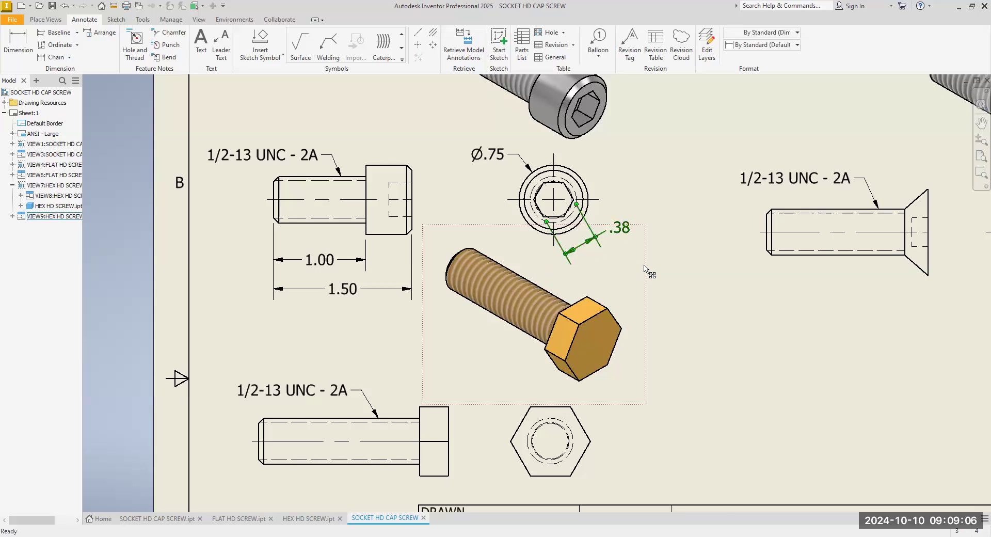
{"action": "left_click", "coordinate": [670, 260]}
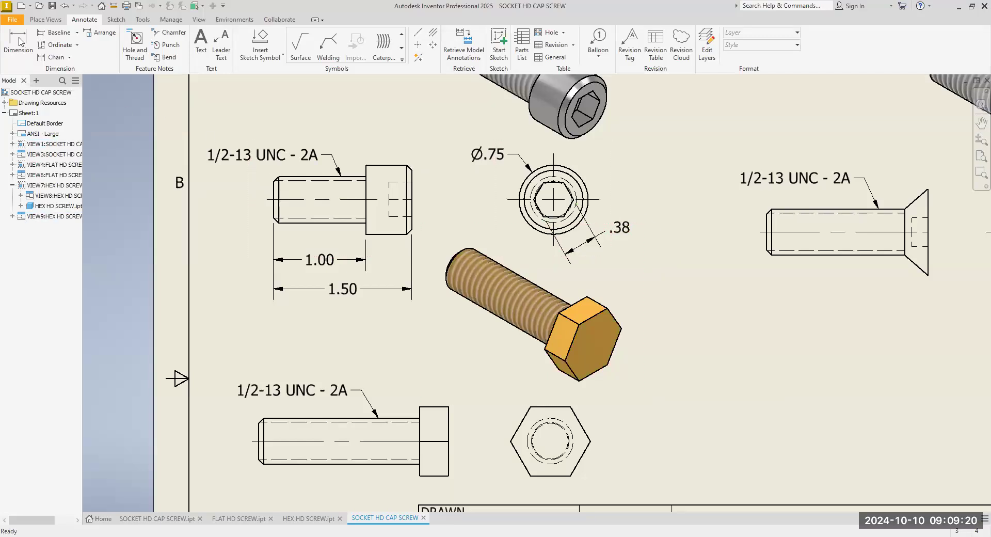
- Dimension the hex socket's depth above the socket head cap screw's base view, from the hidden socket bottom to the head's end
{"action": "key", "text": "d"}
{"action": "scroll", "coordinate": [360, 132], "scroll_direction": "down", "scroll_amount": 3}
{"action": "left_click", "coordinate": [458, 205]}
{"action": "left_click", "coordinate": [416, 239]}
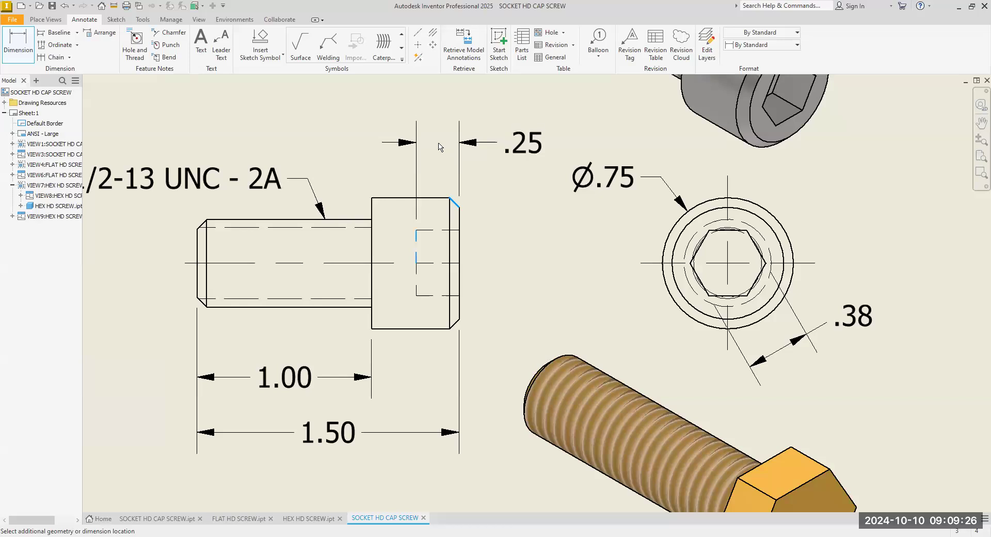
{"action": "left_click", "coordinate": [326, 263]}
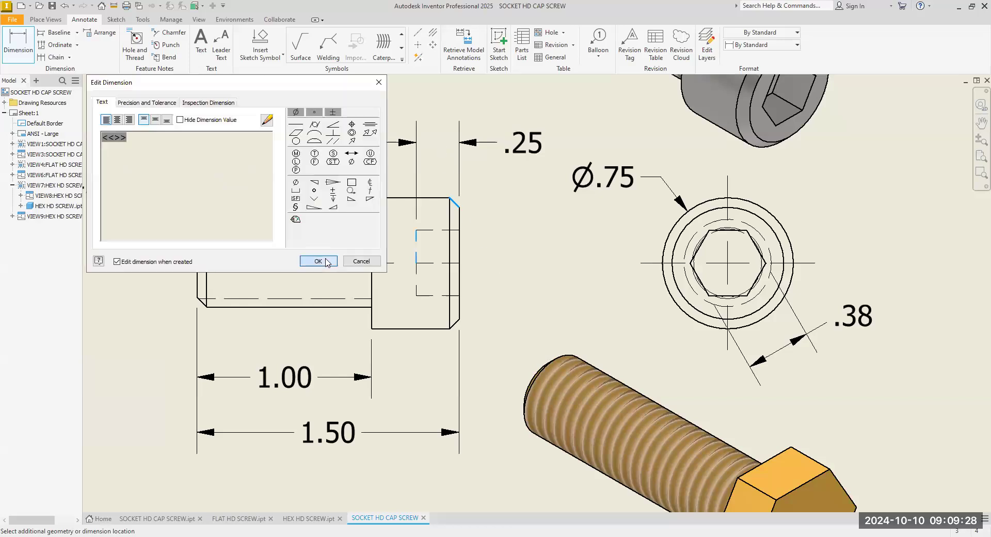
{"action": "left_click", "coordinate": [317, 260]}
{"action": "scroll", "coordinate": [489, 240], "scroll_direction": "up", "scroll_amount": 3}
{"action": "scroll", "coordinate": [497, 206], "scroll_direction": "up", "scroll_amount": 2}
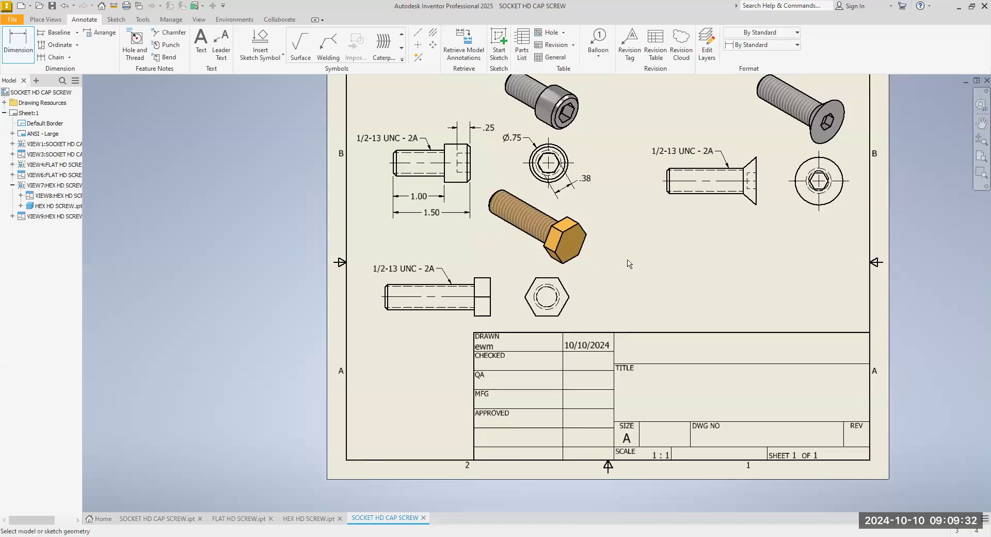
{"action": "right_click", "coordinate": [678, 286]}
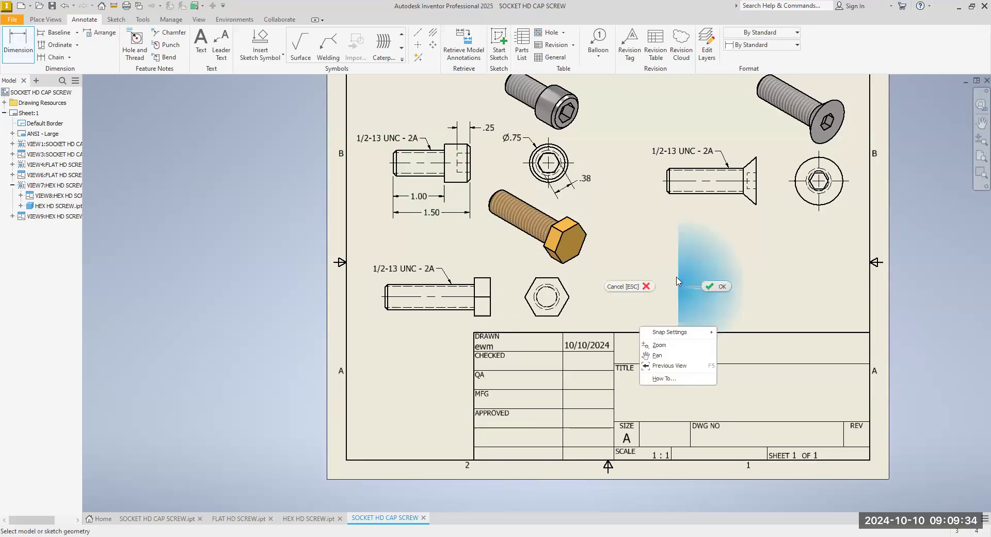
{"action": "left_click", "coordinate": [654, 268]}
- Nudge the hex head screw's base view slightly upward and shift its end view slightly to the right
{"action": "middle_click_drag", "start_coordinate": [687, 341], "coordinate": [722, 419]}
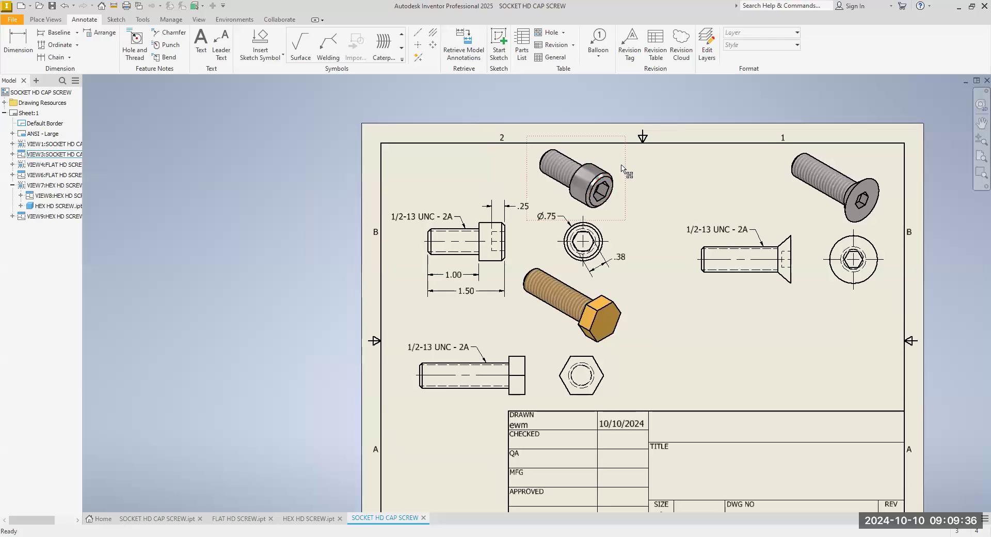
{"action": "left_click_drag", "start_coordinate": [625, 166], "coordinate": [627, 185]}
{"action": "middle_click_drag", "start_coordinate": [677, 353], "coordinate": [635, 264]}
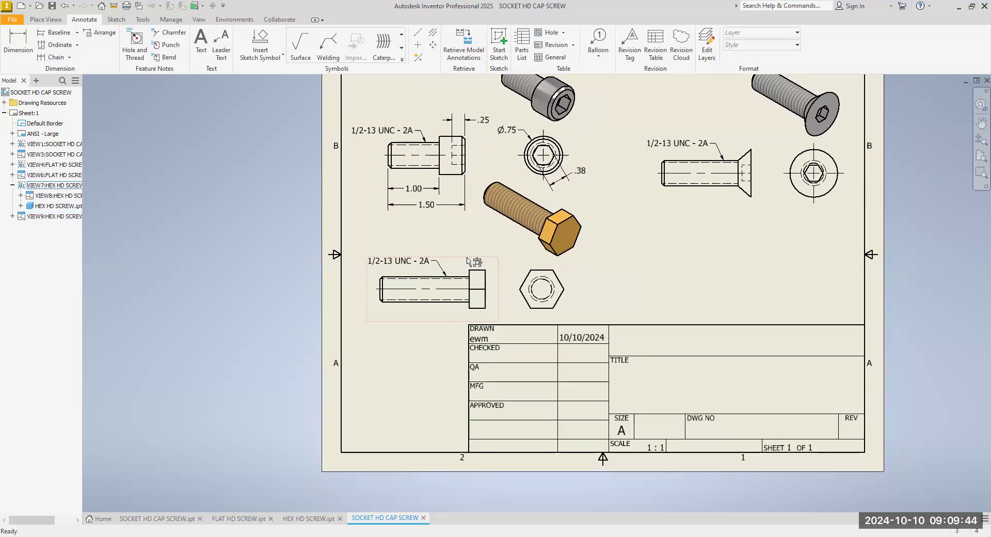
{"action": "left_click_drag", "start_coordinate": [466, 253], "coordinate": [468, 249]}
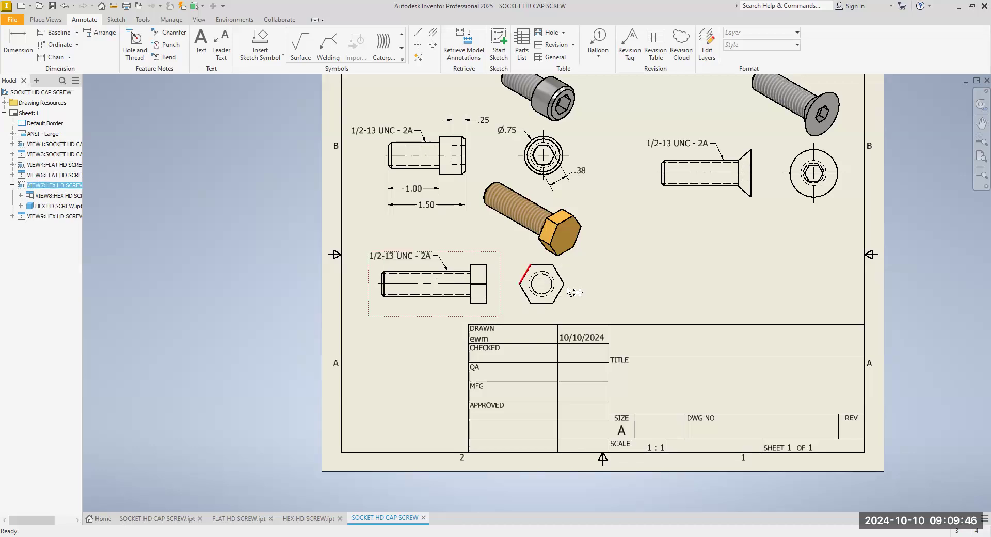
{"action": "left_click_drag", "start_coordinate": [578, 290], "coordinate": [584, 293]}
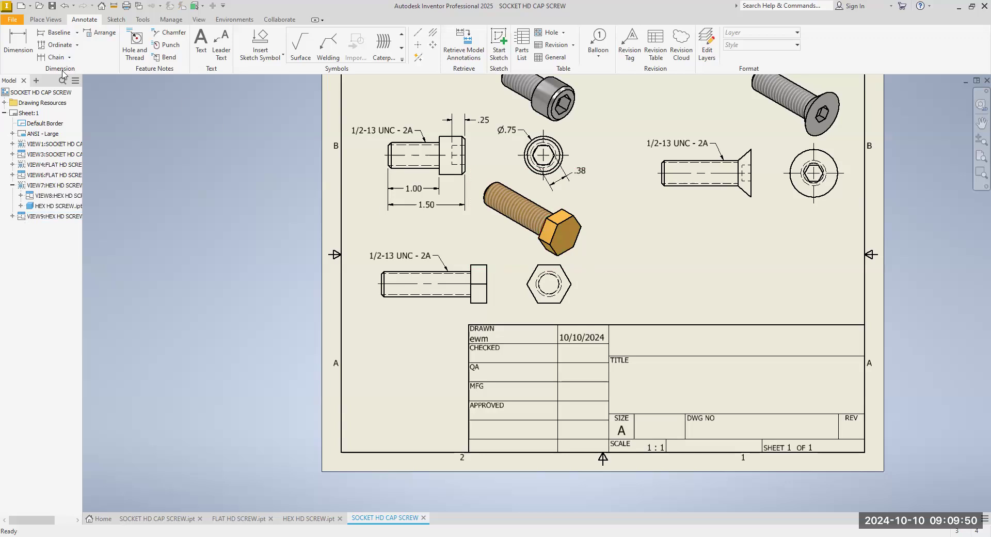
- Dimension the hex head screw's shank length below its base view, from the shank end to the underside of the head
{"action": "left_click", "coordinate": [16, 42]}
{"action": "scroll", "coordinate": [374, 323], "scroll_direction": "up", "scroll_amount": 3}
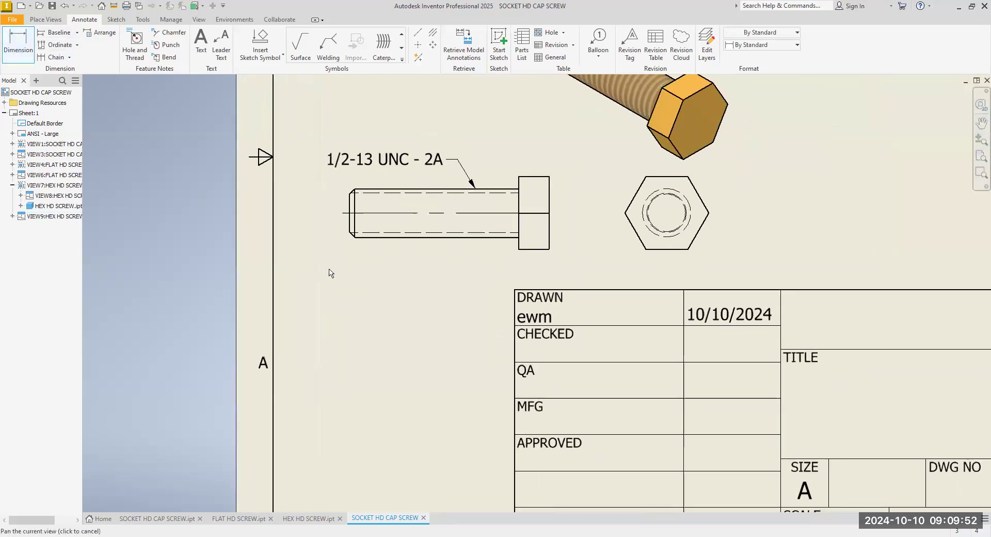
{"action": "left_click", "coordinate": [349, 230]}
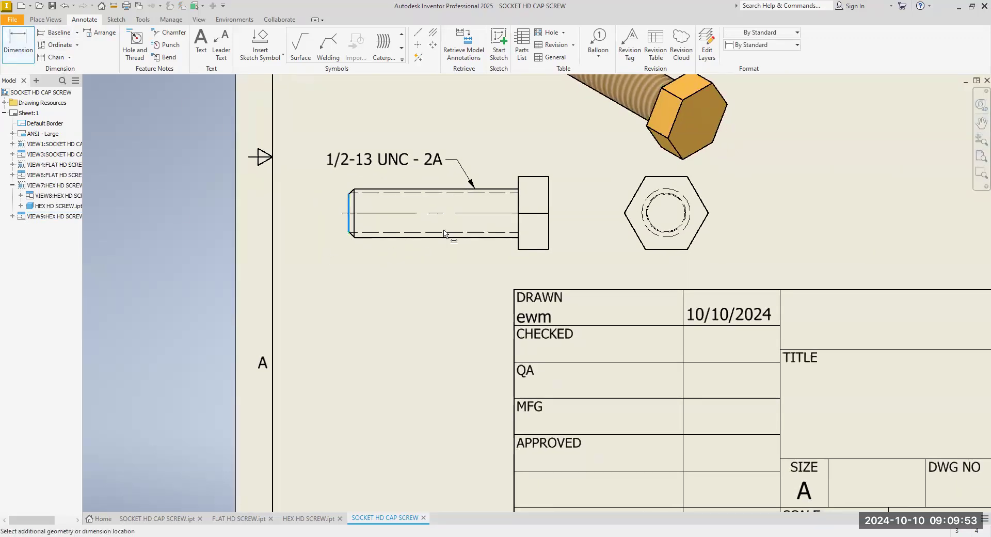
{"action": "left_click", "coordinate": [519, 228]}
{"action": "scroll", "coordinate": [372, 281], "scroll_direction": "down", "scroll_amount": 2}
{"action": "right_click", "coordinate": [386, 236]}
{"action": "left_click", "coordinate": [399, 237]}
{"action": "right_click", "coordinate": [383, 233]}
{"action": "left_click", "coordinate": [395, 238]}
- Reposition the hex head screw's views, nudging the base and shaded isometric views slightly upward and the end view slightly left
{"action": "left_click_drag", "start_coordinate": [386, 241], "coordinate": [387, 237]}
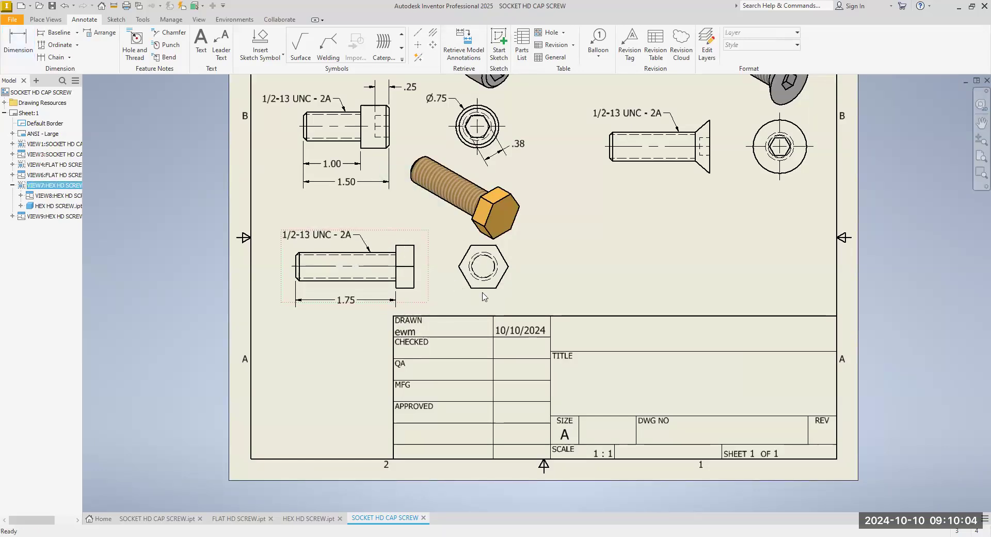
{"action": "left_click_drag", "start_coordinate": [511, 303], "coordinate": [506, 303]}
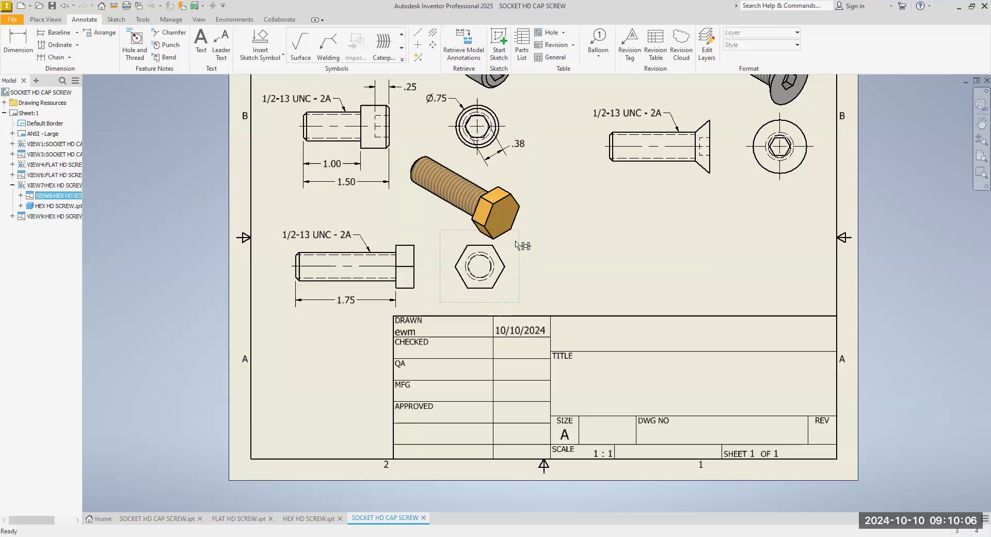
{"action": "left_click_drag", "start_coordinate": [534, 226], "coordinate": [535, 223]}
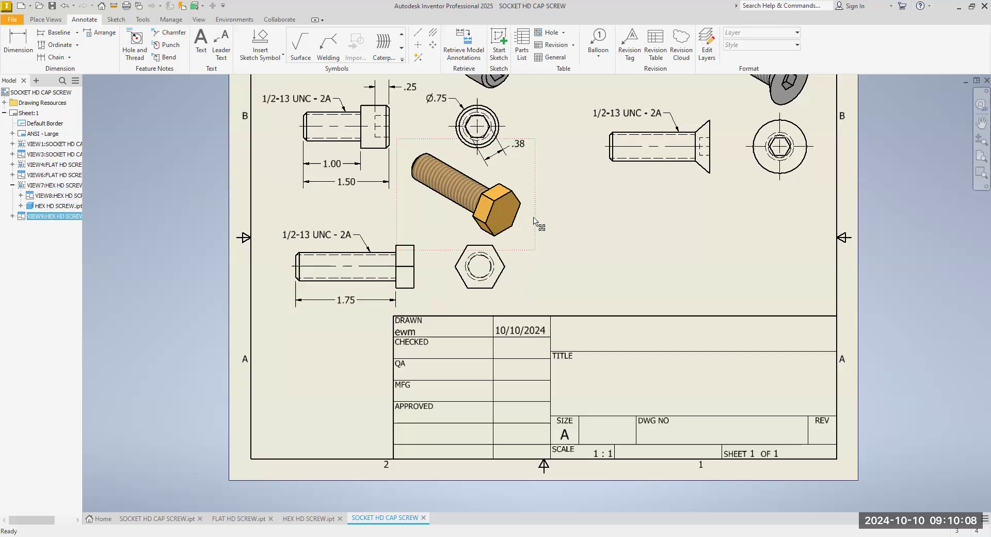
- Dimension the hex head's thickness above the hex head screw's base view, keeping the default dimension text
{"action": "left_click", "coordinate": [15, 47]}
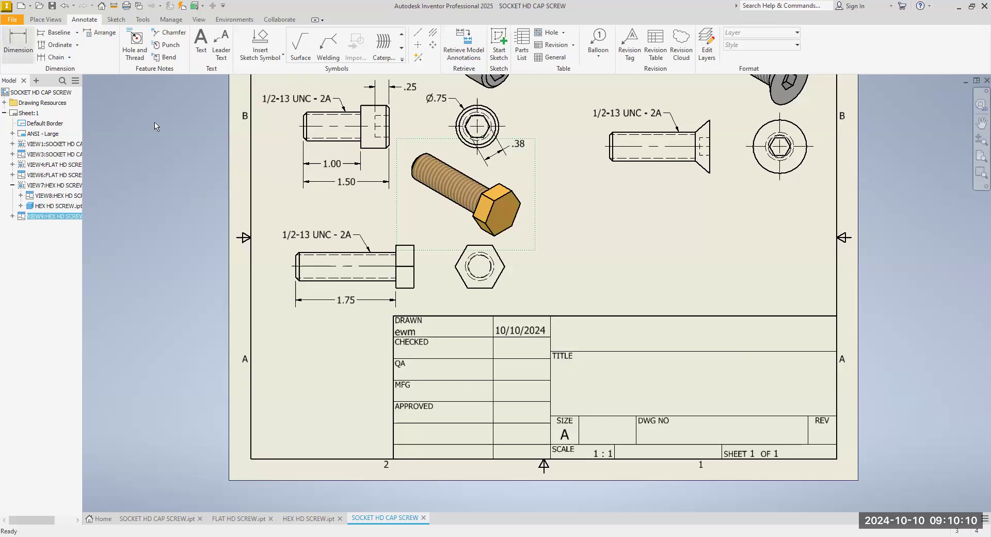
{"action": "scroll", "coordinate": [283, 192], "scroll_direction": "up", "scroll_amount": 3}
{"action": "left_click", "coordinate": [502, 299]}
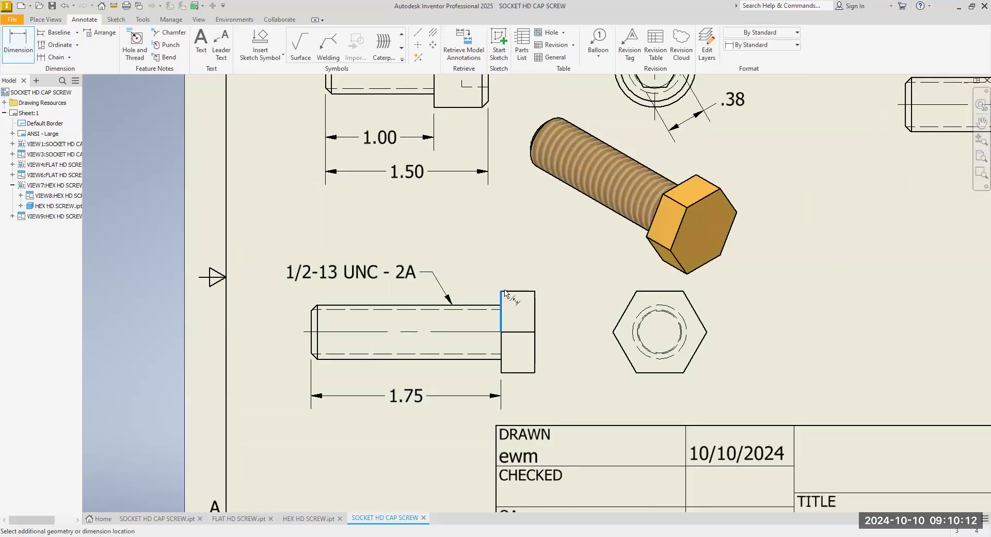
{"action": "left_click", "coordinate": [535, 305]}
{"action": "left_click", "coordinate": [515, 269]}
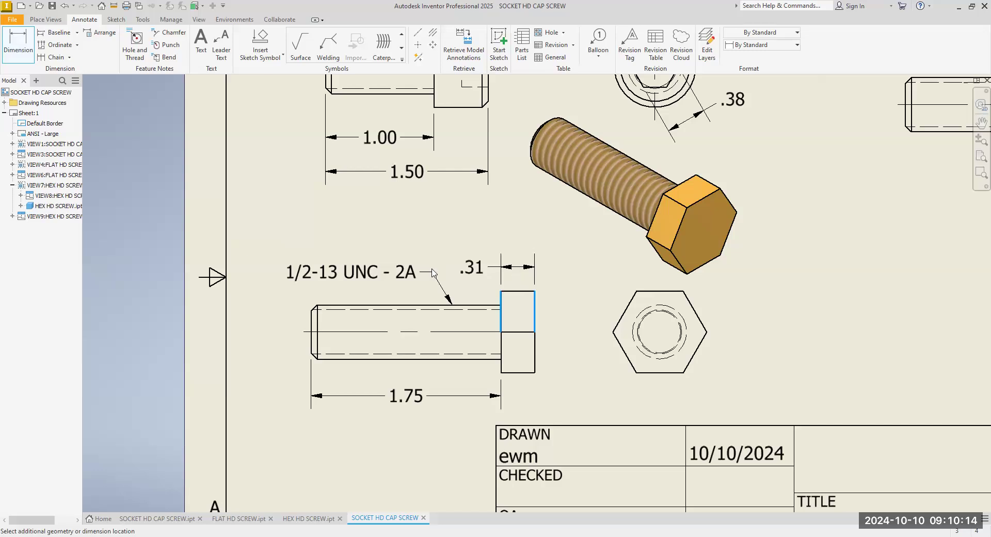
{"action": "left_click", "coordinate": [317, 261]}
{"action": "scroll", "coordinate": [387, 337], "scroll_direction": "down", "scroll_amount": 3}
{"action": "middle_click_drag", "start_coordinate": [387, 337], "coordinate": [275, 266]}
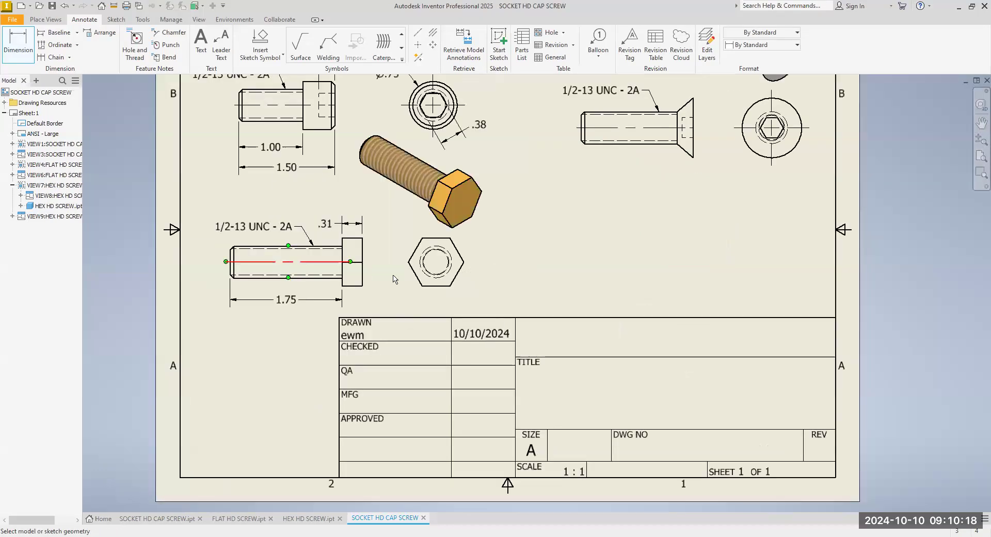
{"action": "middle_click_drag", "start_coordinate": [498, 289], "coordinate": [505, 316]}
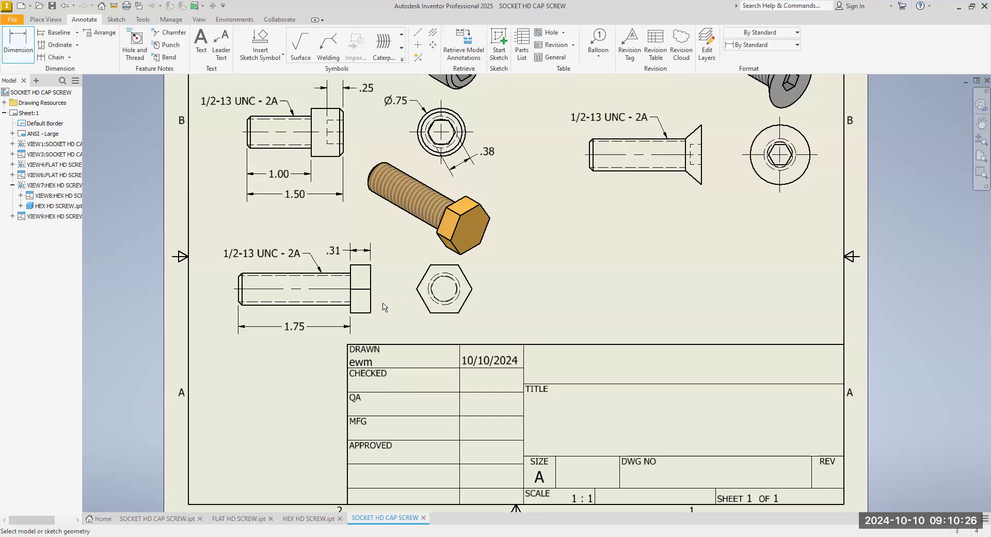
{"action": "left_click", "coordinate": [418, 290]}
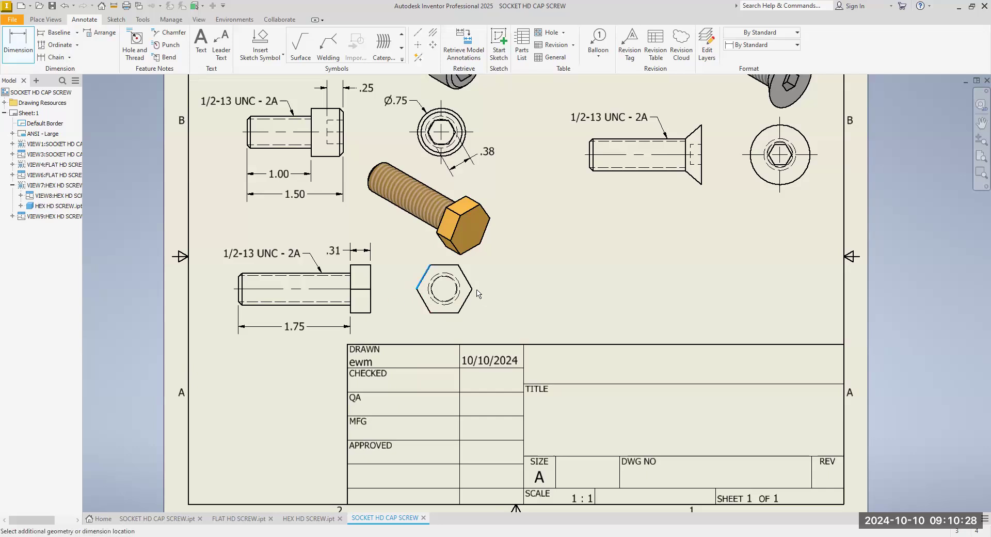
{"action": "left_click", "coordinate": [465, 301]}
{"action": "key", "text": "Escape"}
- Dimension the hex head's width across flats at the lower edge of its end view, keeping the default dimension text
{"action": "left_click", "coordinate": [13, 41]}
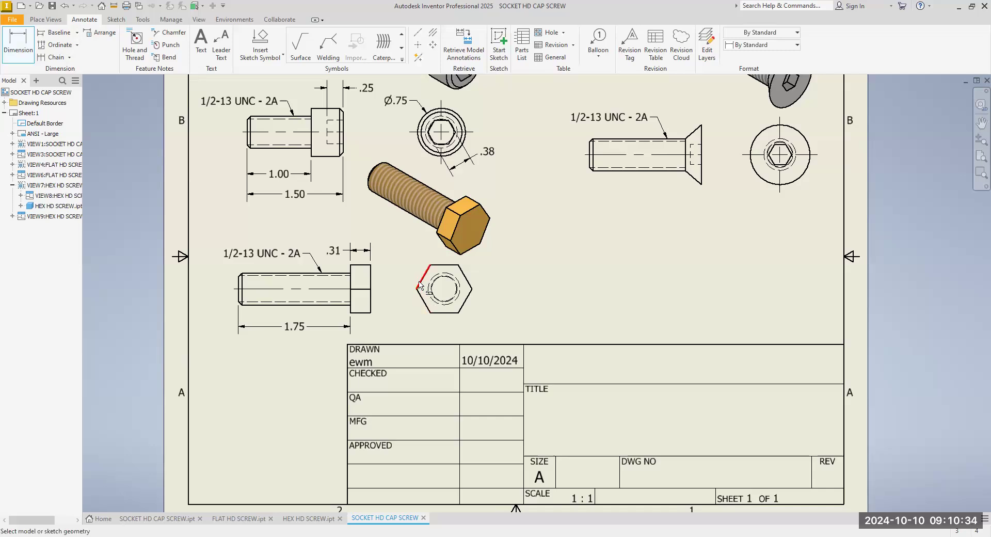
{"action": "left_click", "coordinate": [420, 302]}
{"action": "left_click", "coordinate": [465, 277]}
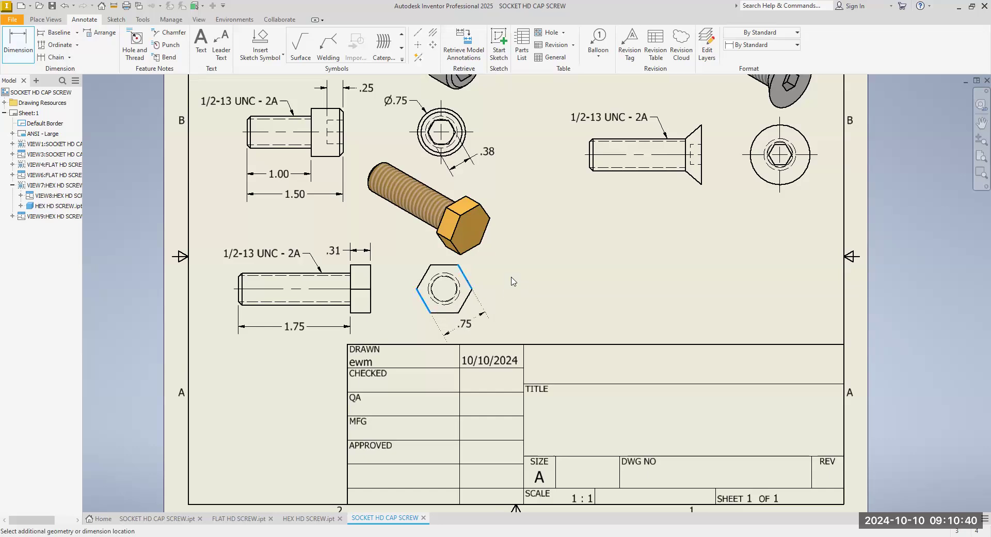
{"action": "left_click", "coordinate": [368, 269]}
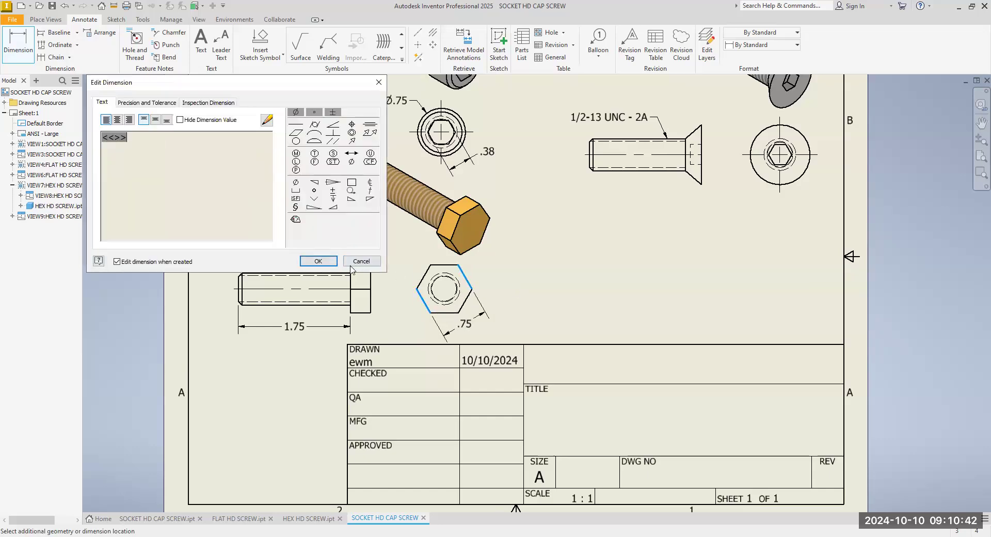
{"action": "middle_click_drag", "start_coordinate": [546, 286], "coordinate": [617, 274]}
{"action": "key", "text": "Escape"}
- Nudge the hex head screw's base and end views and its shaded isometric view slightly upward, away from the title block
{"action": "left_click", "coordinate": [479, 250]}
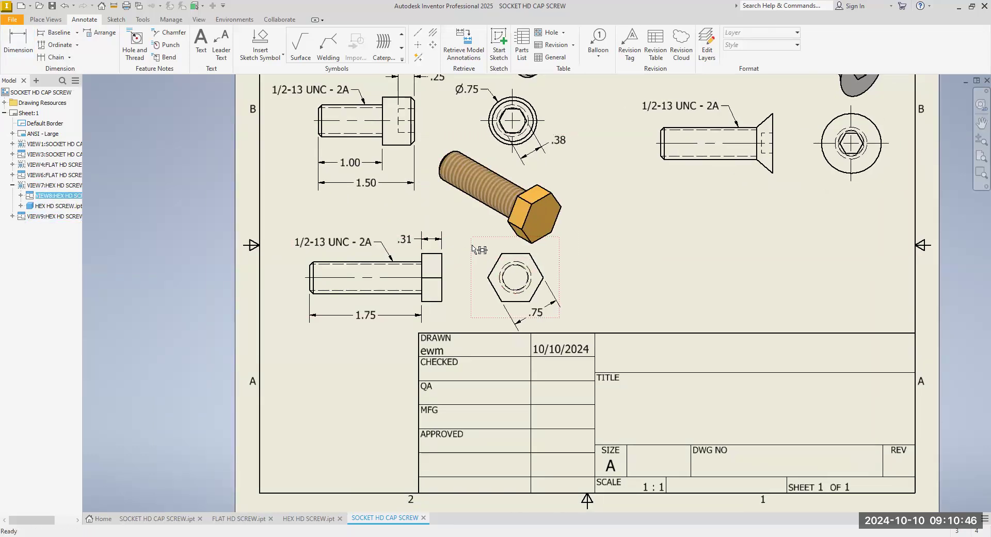
{"action": "left_click", "coordinate": [391, 240]}
{"action": "left_click_drag", "start_coordinate": [390, 236], "coordinate": [390, 236]}
{"action": "left_click", "coordinate": [596, 271]}
{"action": "middle_click_drag", "start_coordinate": [604, 277], "coordinate": [610, 307]}
{"action": "left_click_drag", "start_coordinate": [581, 255], "coordinate": [581, 249]}
{"action": "left_click", "coordinate": [643, 289]}
- Dimension the flat head screw's shank length below its base view, from the shank end to the start of the head
{"action": "scroll", "coordinate": [644, 292], "scroll_direction": "down", "scroll_amount": 3}
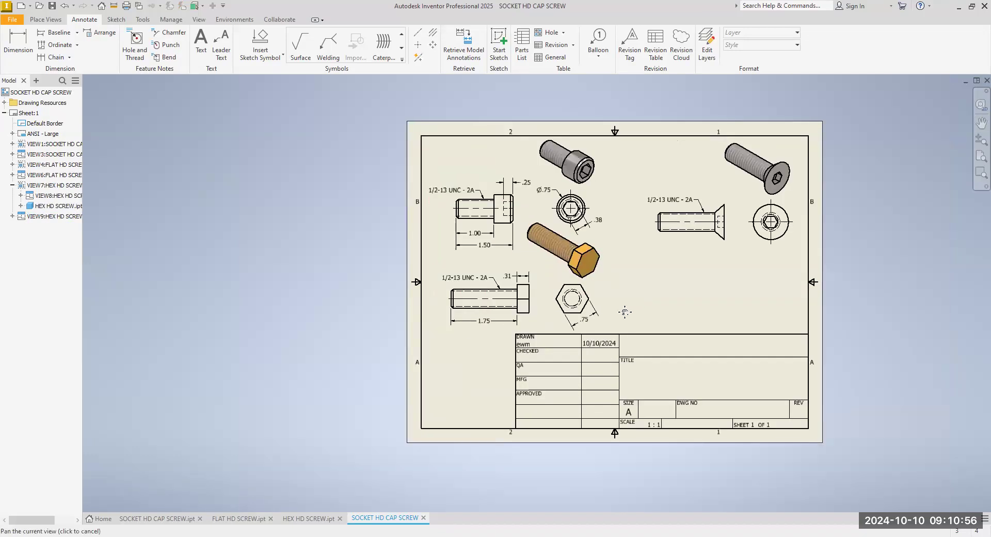
{"action": "scroll", "coordinate": [582, 308], "scroll_direction": "up", "scroll_amount": 3}
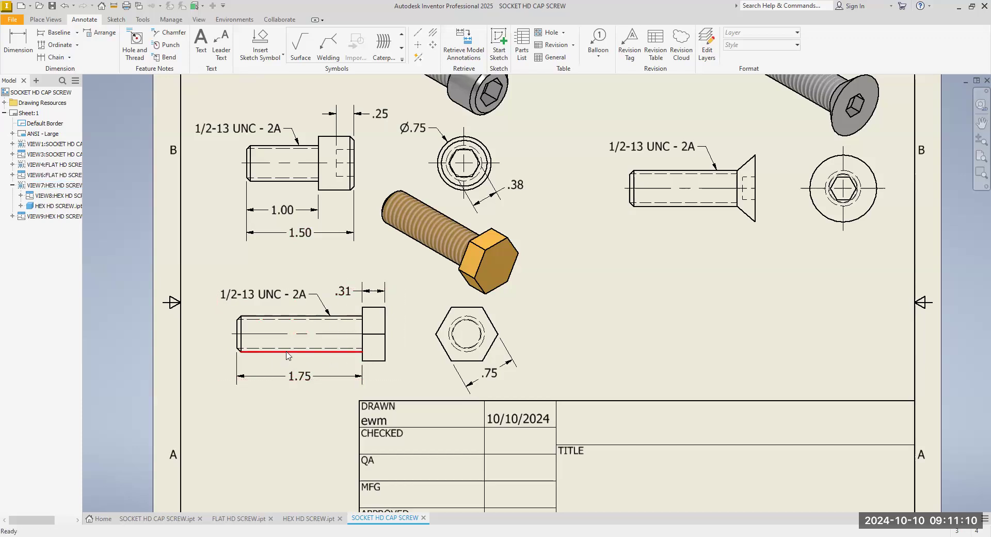
{"action": "mouse_move", "coordinate": [522, 323]}
{"action": "middle_mouse_down"}
{"action": "mouse_move", "coordinate": [465, 339]}
{"action": "mouse_move", "coordinate": [457, 328]}
{"action": "middle_mouse_up"}
{"action": "key", "text": "Home"}
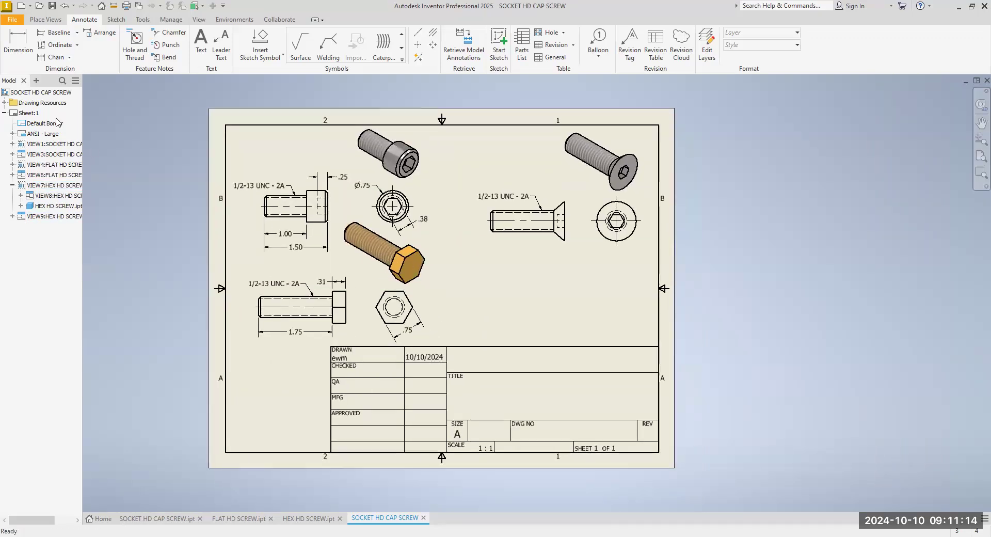
{"action": "left_click", "coordinate": [20, 41]}
{"action": "scroll", "coordinate": [435, 234], "scroll_direction": "up", "scroll_amount": 3}
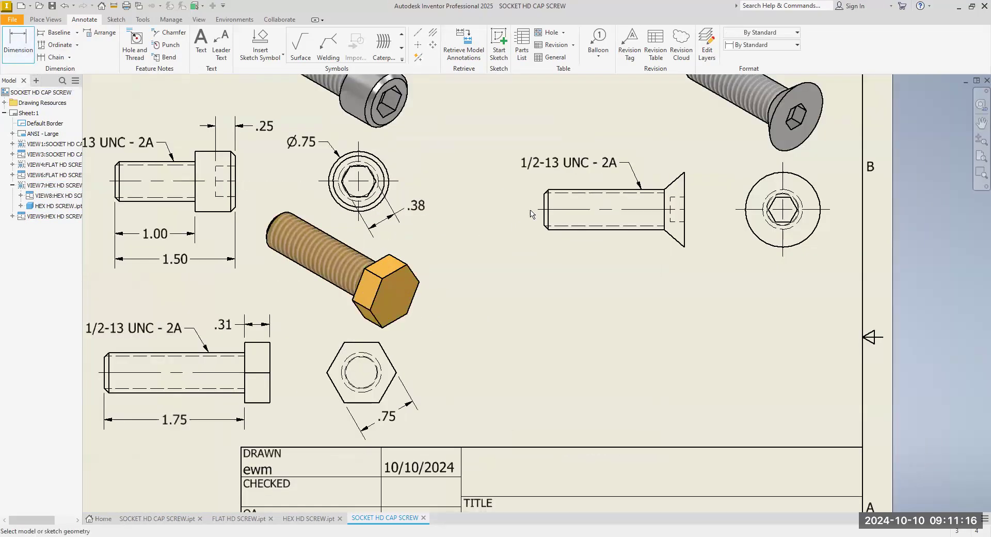
{"action": "left_click", "coordinate": [544, 220]}
{"action": "left_click", "coordinate": [665, 220]}
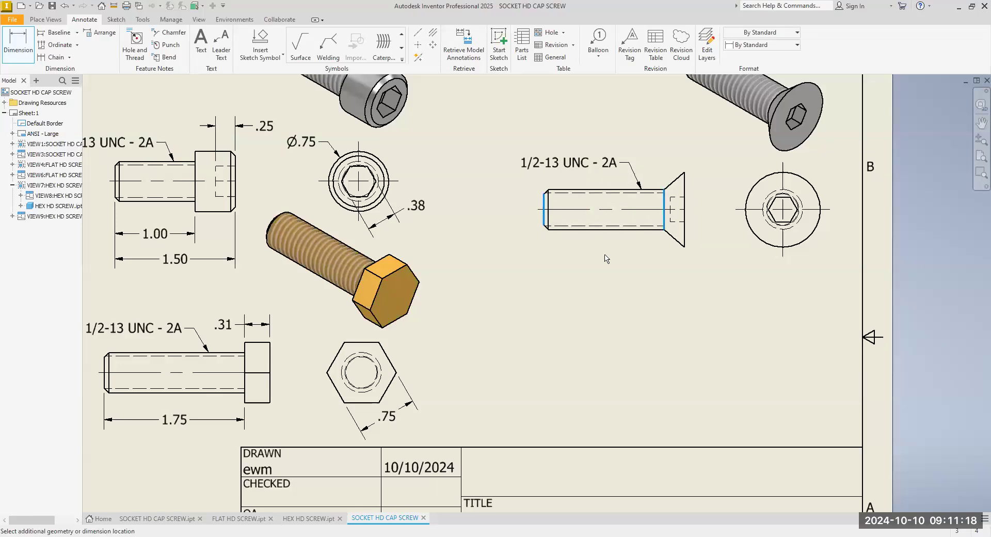
{"action": "left_click", "coordinate": [278, 184]}
{"action": "key", "text": "Return"}
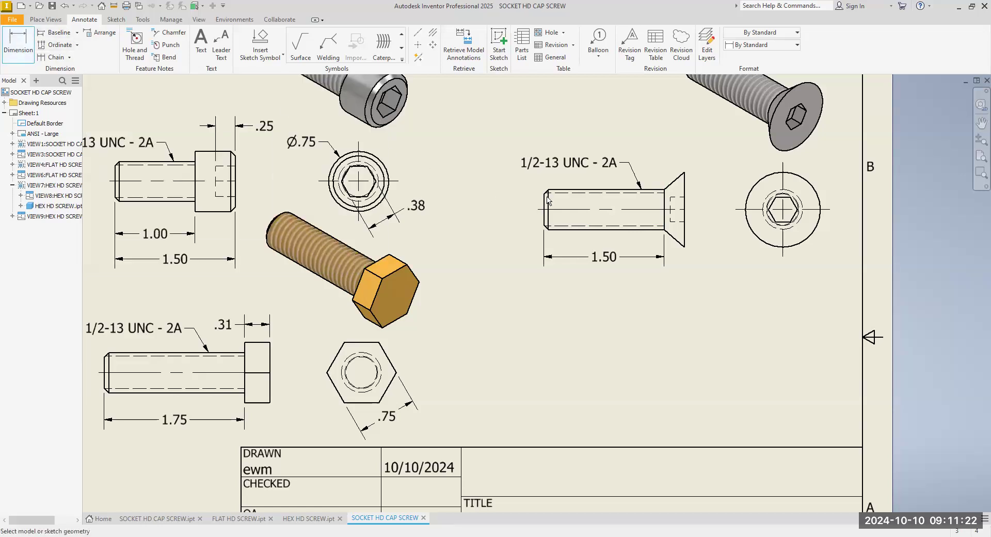
- Dimension the flat head screw's overall length below the shank length dimension, keeping the default dimension text
{"action": "left_click", "coordinate": [544, 218]}
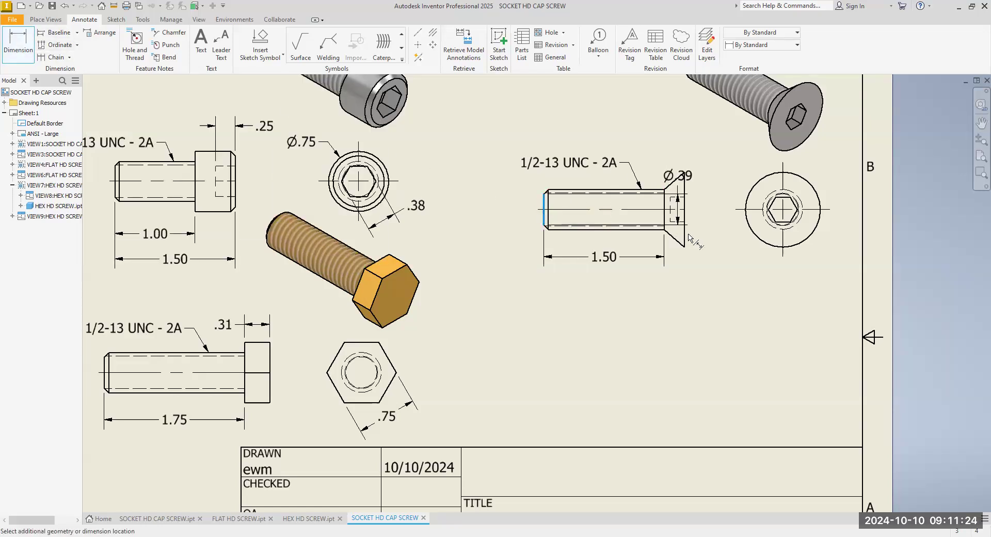
{"action": "left_click", "coordinate": [683, 238]}
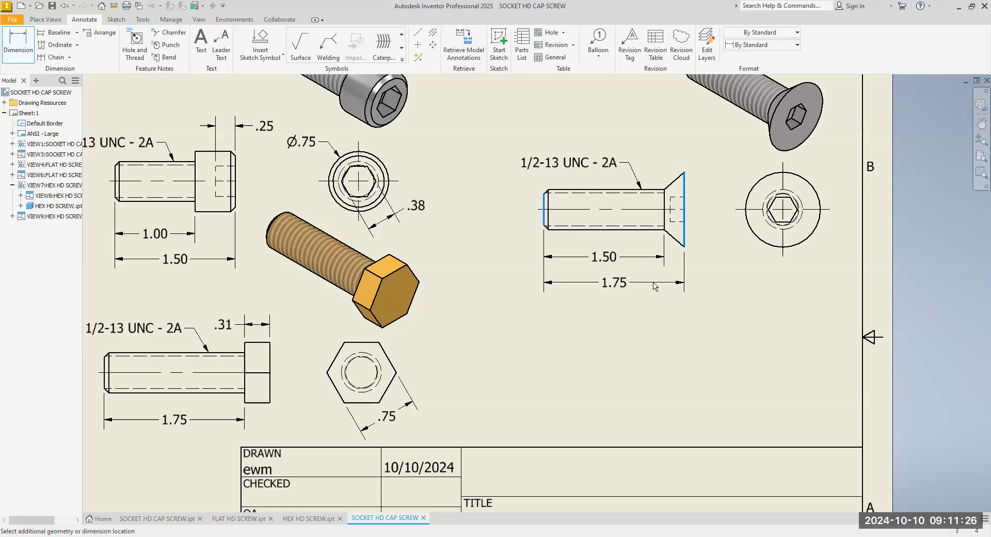
{"action": "left_click", "coordinate": [500, 312]}
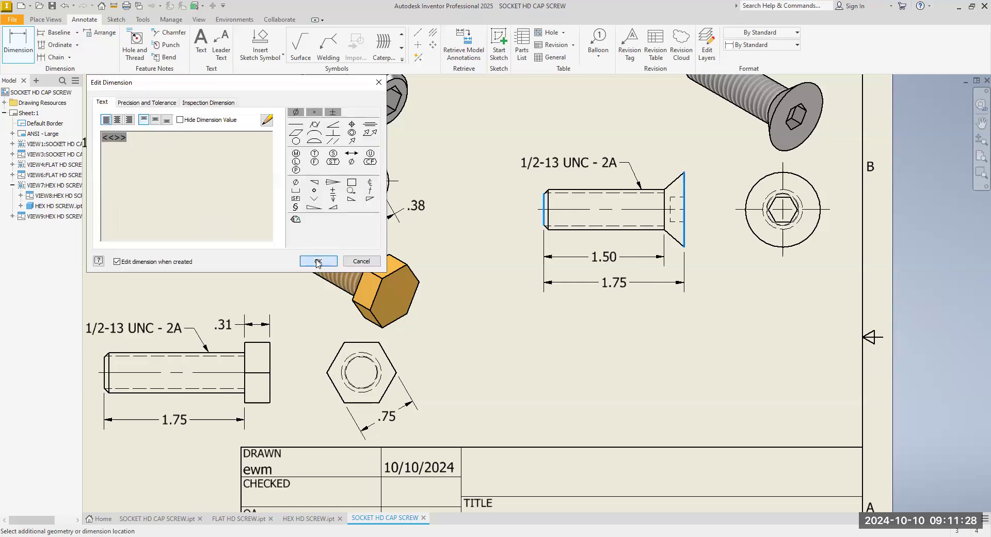
{"action": "key", "text": "Return"}
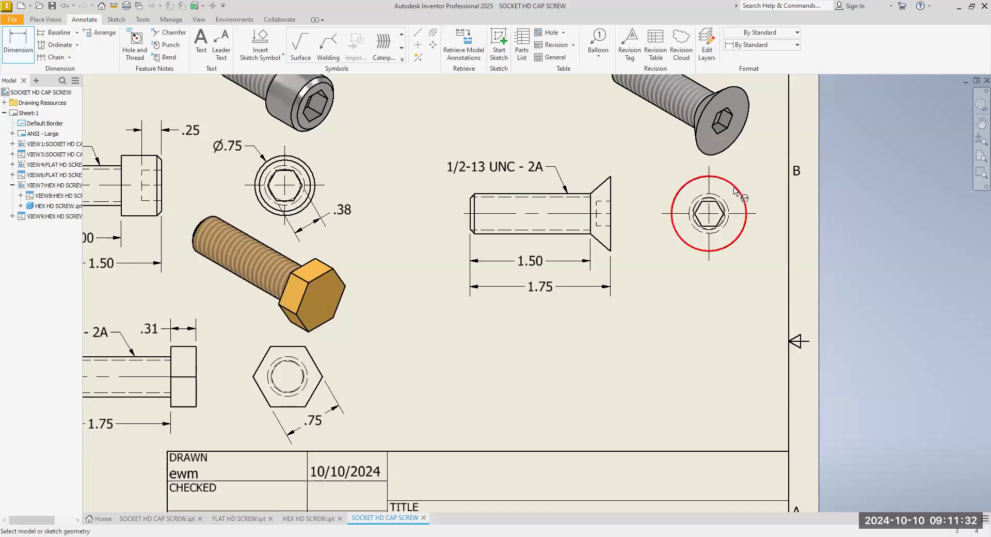
- Dimension the included angle between the flat head's tapered edges in the base view and the head diameter on the end view
{"action": "left_click", "coordinate": [686, 184]}
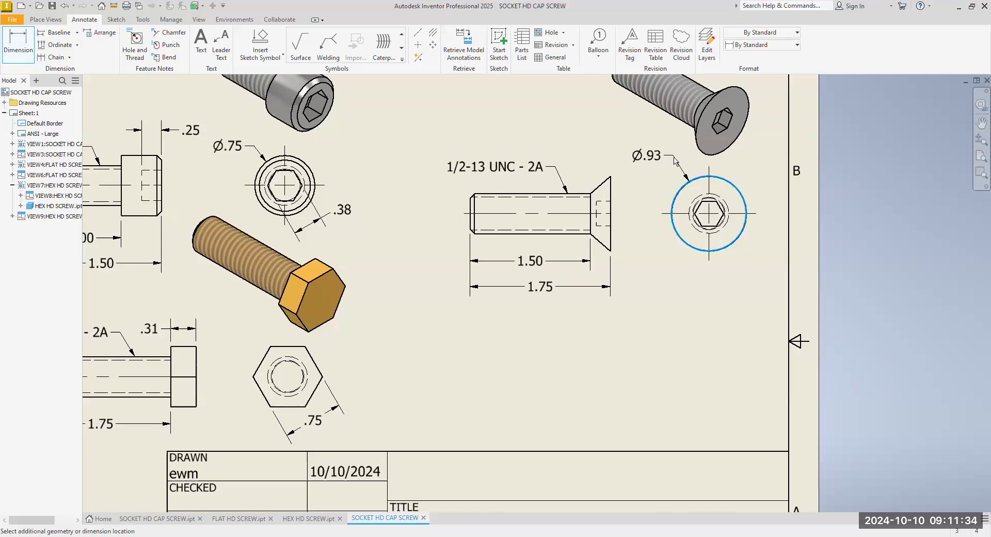
{"action": "key", "text": "Escape"}
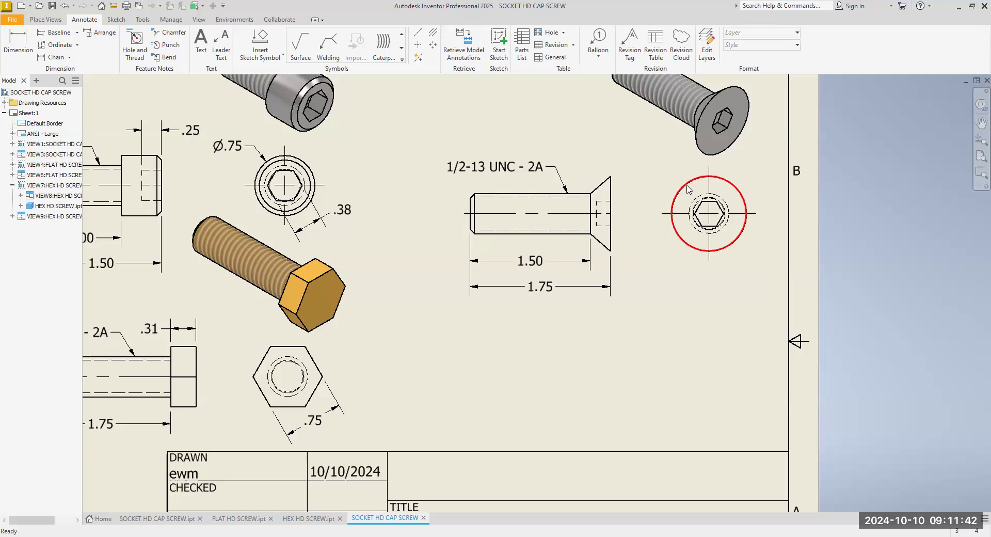
{"action": "left_click", "coordinate": [23, 36]}
{"action": "scroll", "coordinate": [507, 155], "scroll_direction": "up", "scroll_amount": 3}
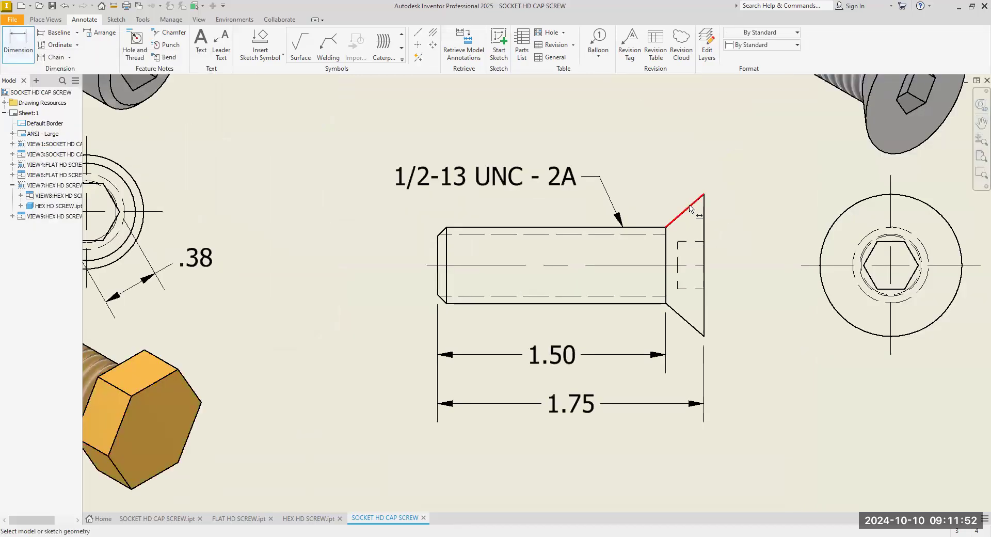
{"action": "left_click", "coordinate": [689, 206]}
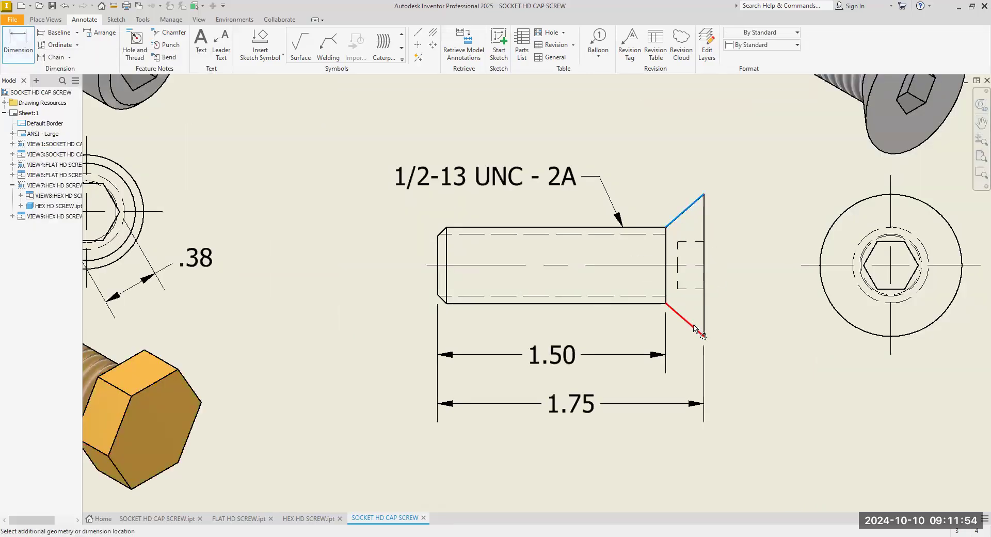
{"action": "left_click", "coordinate": [692, 325]}
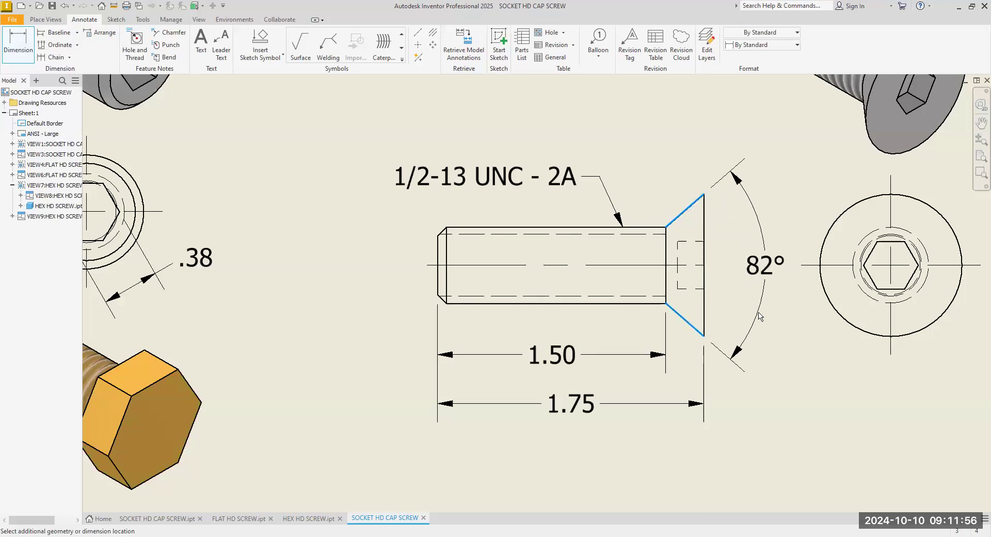
{"action": "left_click", "coordinate": [738, 336]}
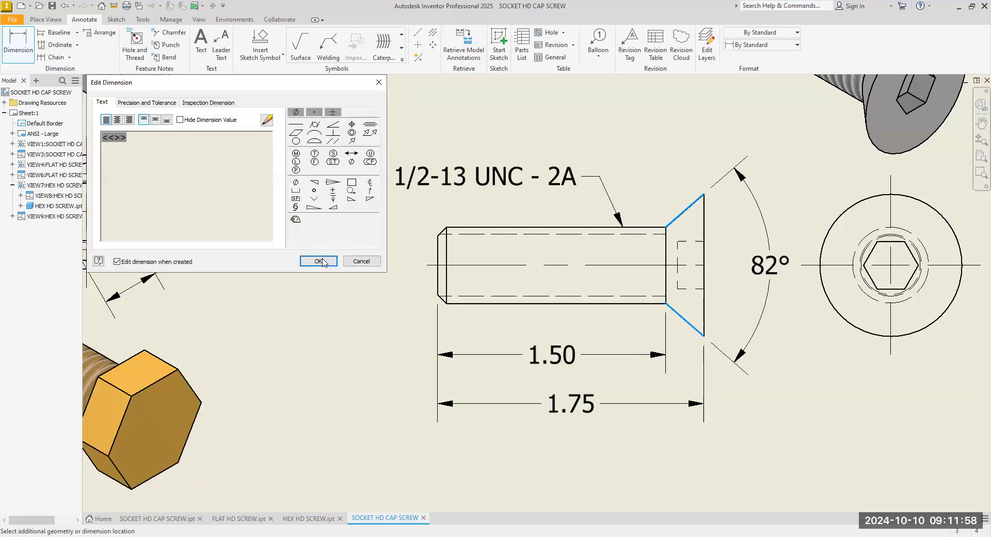
{"action": "left_click", "coordinate": [321, 261]}
{"action": "scroll", "coordinate": [307, 220], "scroll_direction": "down", "scroll_amount": 2}
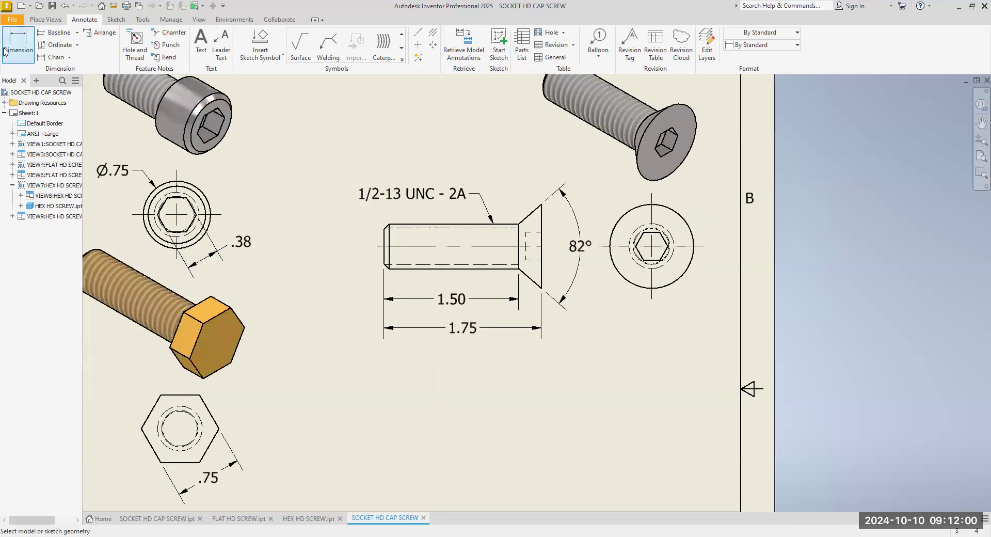
{"action": "left_click", "coordinate": [681, 286]}
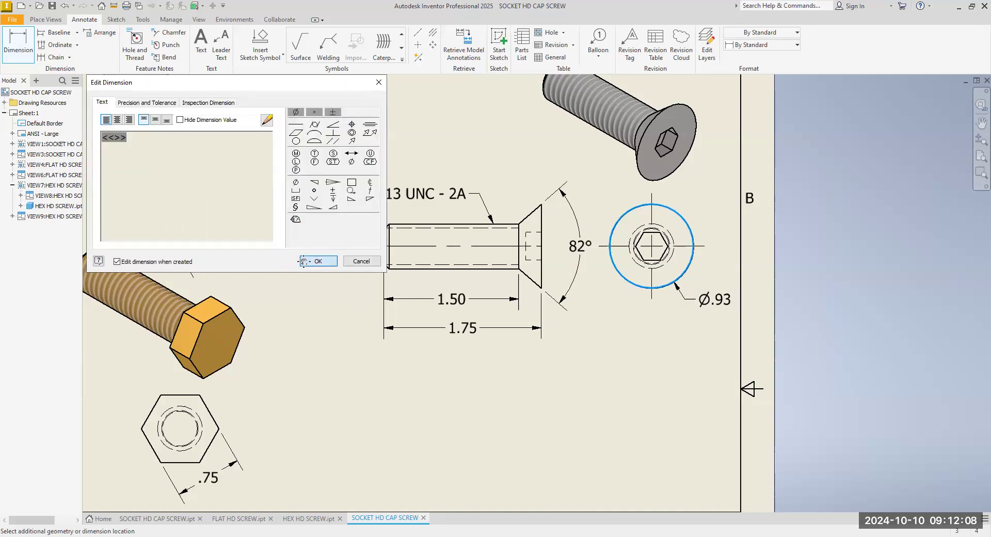
- Dimension the flat head screw's hex socket across flats above and left of its end view, keeping the default dimension text
{"action": "scroll", "coordinate": [483, 308], "scroll_direction": "down", "scroll_amount": 1}
{"action": "middle_click_drag", "start_coordinate": [636, 276], "coordinate": [676, 258]}
{"action": "scroll", "coordinate": [650, 301], "scroll_direction": "down", "scroll_amount": 3}
{"action": "middle_click_drag", "start_coordinate": [650, 301], "coordinate": [637, 270]}
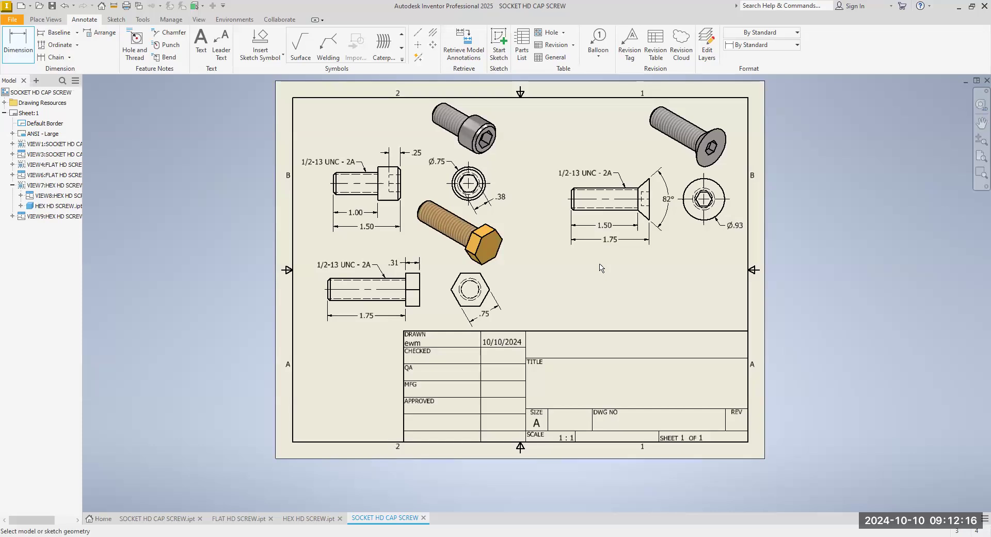
{"action": "middle_click_drag", "start_coordinate": [600, 267], "coordinate": [590, 308]}
{"action": "middle_click_drag", "start_coordinate": [634, 231], "coordinate": [611, 268]}
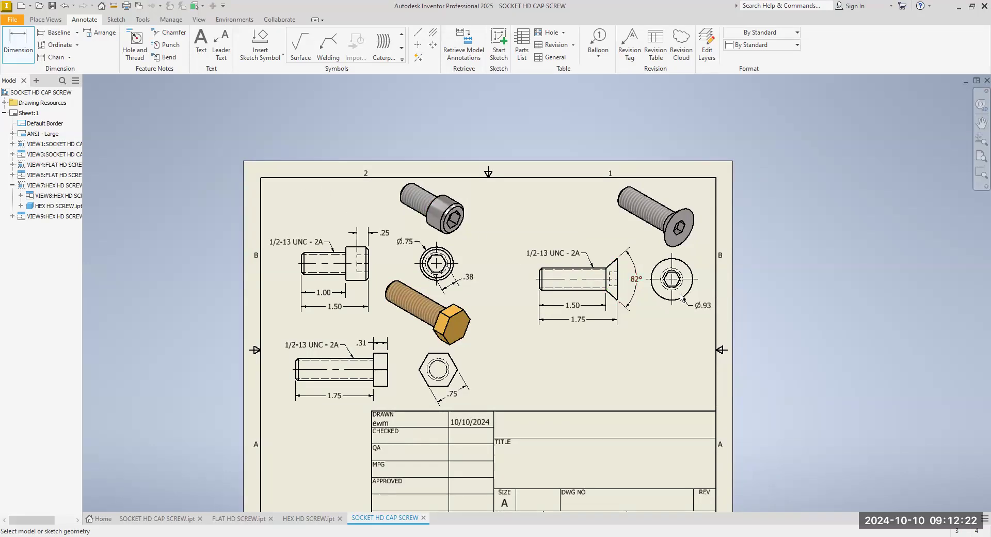
{"action": "scroll", "coordinate": [666, 283], "scroll_direction": "down", "scroll_amount": 5}
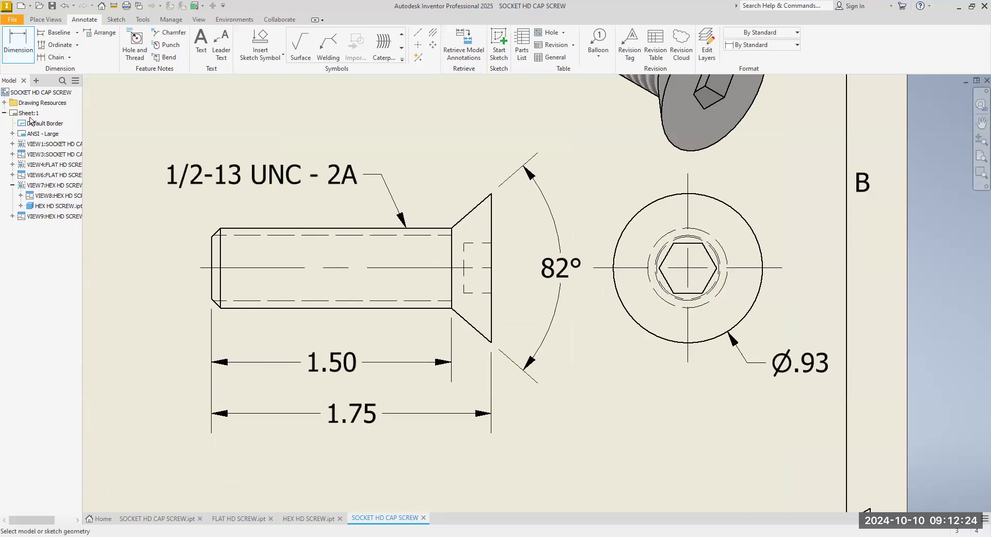
{"action": "left_click", "coordinate": [663, 282]}
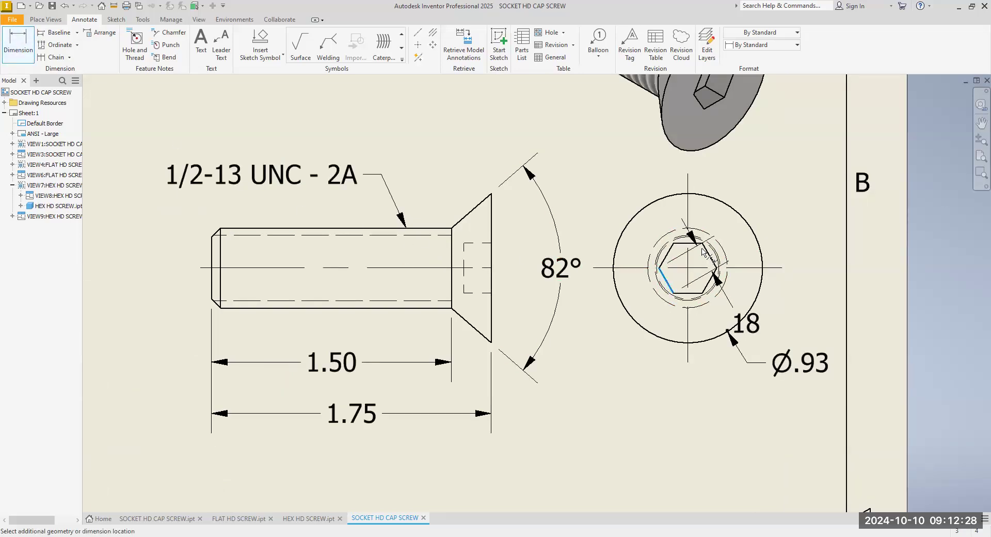
{"action": "left_click", "coordinate": [709, 256]}
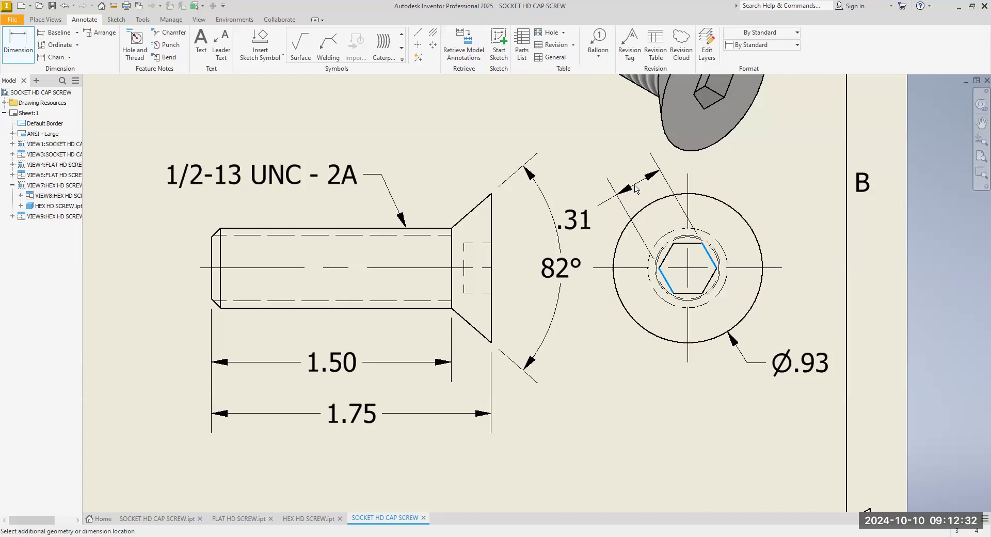
{"action": "left_click", "coordinate": [629, 195]}
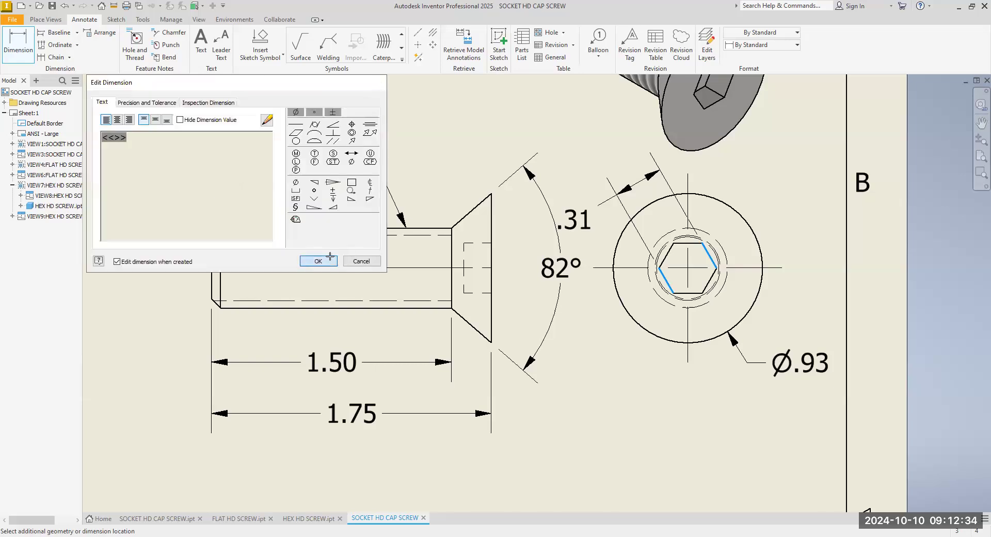
{"action": "left_click", "coordinate": [317, 259]}
- Move the head angle dimension closer to the flat head and nudge the flat head screw's base and end views slightly downward
{"action": "right_click", "coordinate": [682, 388]}
{"action": "left_click_drag", "start_coordinate": [556, 276], "coordinate": [536, 275]}
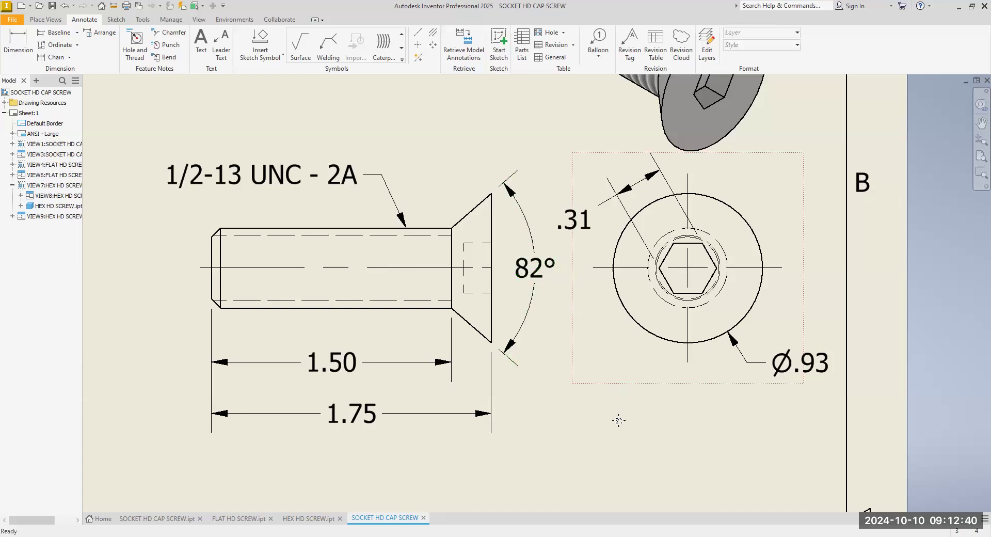
{"action": "scroll", "coordinate": [610, 413], "scroll_direction": "down", "scroll_amount": 2}
{"action": "left_click_drag", "start_coordinate": [592, 363], "coordinate": [591, 363]}
{"action": "right_click", "coordinate": [538, 417]}
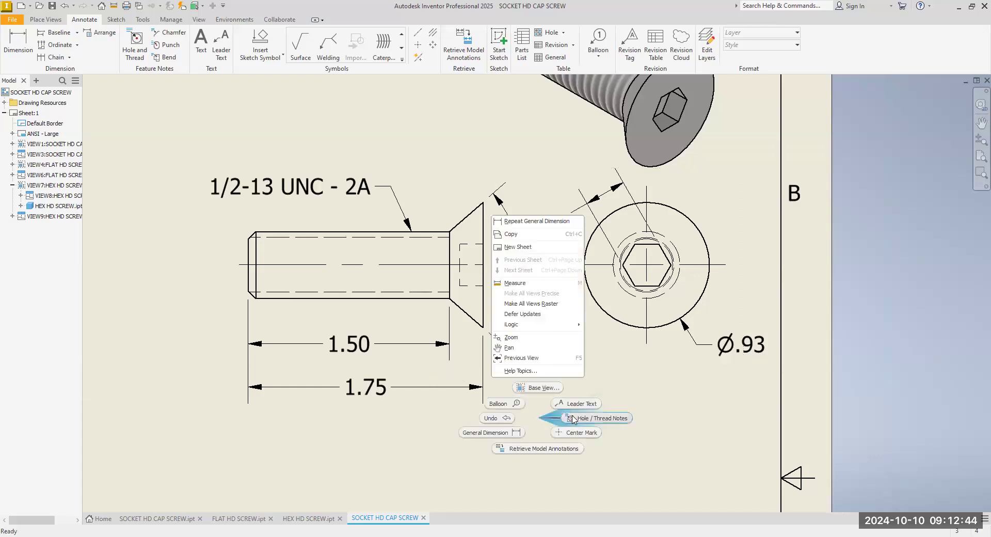
{"action": "left_click", "coordinate": [614, 373]}
{"action": "right_click", "coordinate": [598, 391]}
{"action": "left_click", "coordinate": [598, 391]}
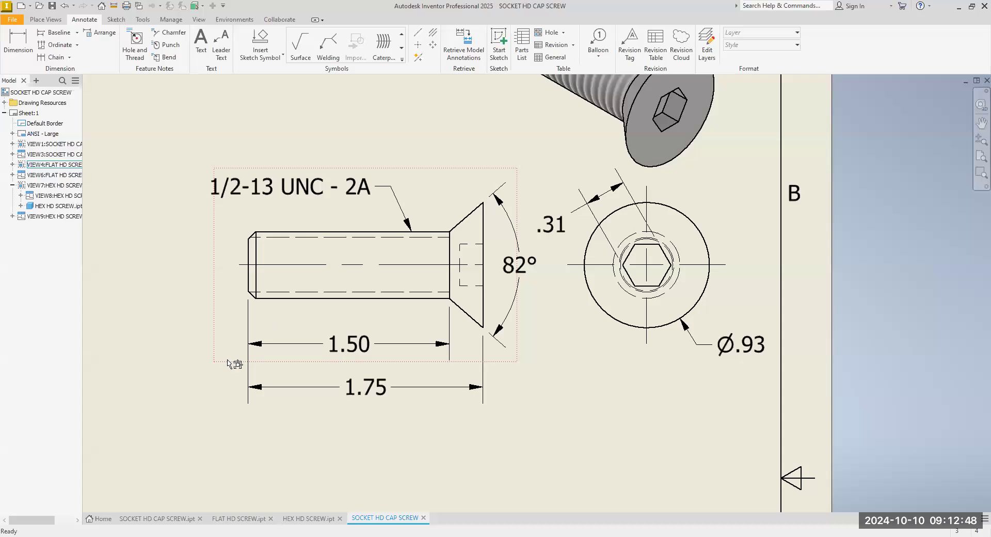
{"action": "left_click_drag", "start_coordinate": [227, 366], "coordinate": [226, 374]}
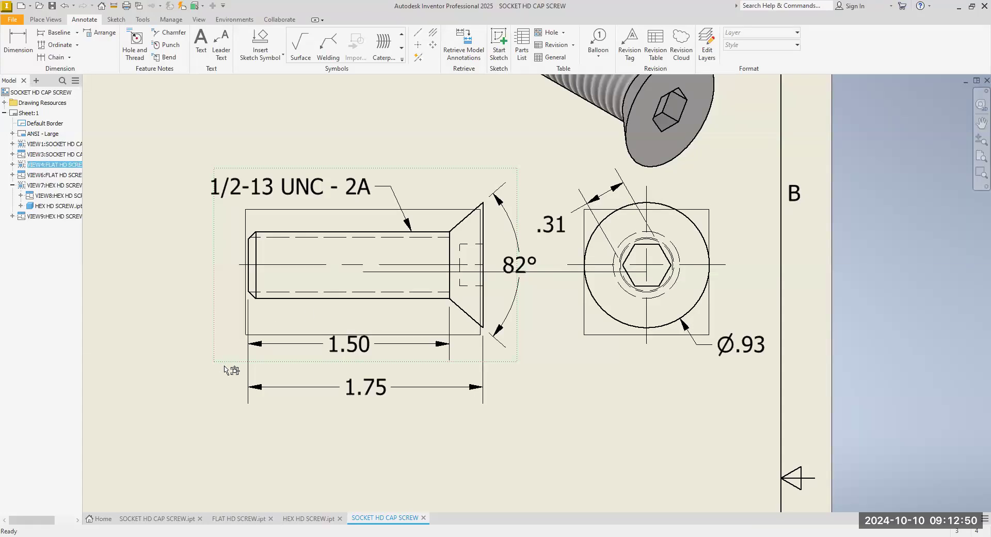
- Dimension the depth of the flat head screw's hex socket above its base view, keeping the default dimension text
{"action": "scroll", "coordinate": [558, 430], "scroll_direction": "down", "scroll_amount": 3}
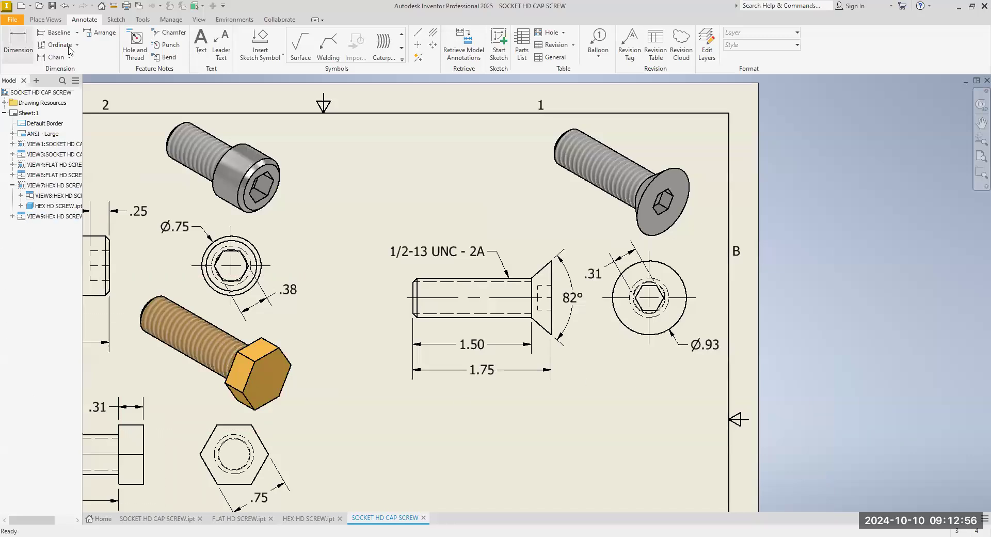
{"action": "scroll", "coordinate": [531, 288], "scroll_direction": "up", "scroll_amount": 3}
{"action": "left_click", "coordinate": [571, 278]}
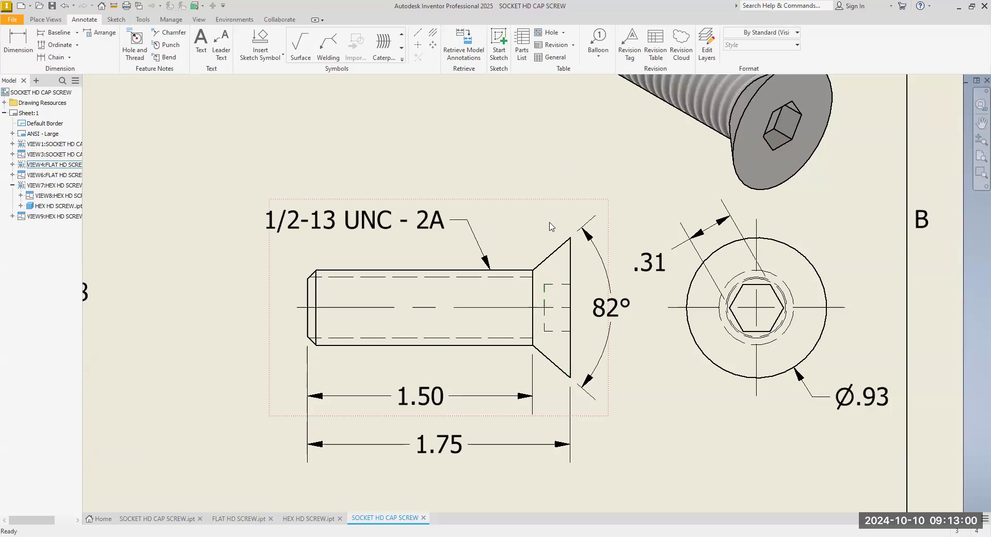
{"action": "key", "text": "d"}
{"action": "left_click", "coordinate": [571, 293]}
{"action": "left_click", "coordinate": [545, 290]}
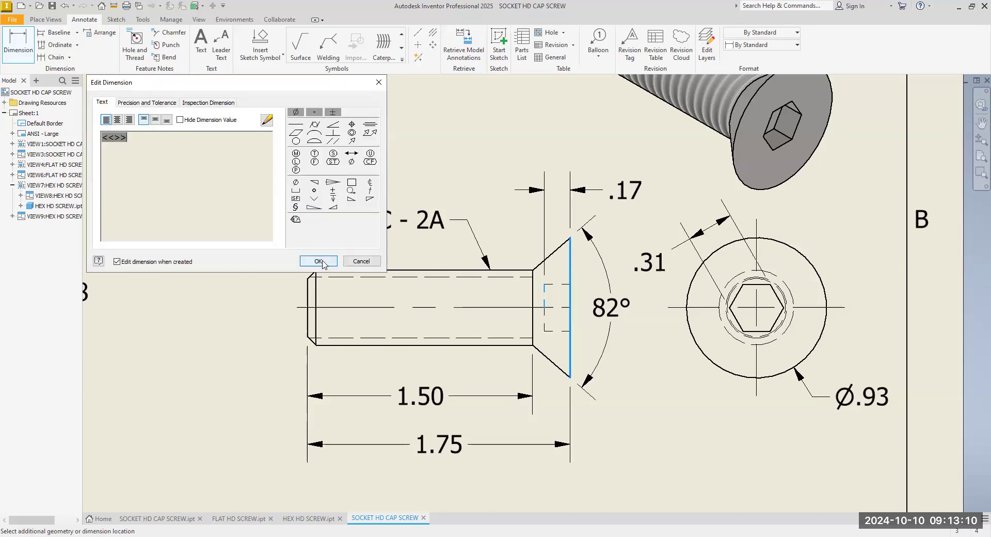
{"action": "left_click", "coordinate": [324, 262]}
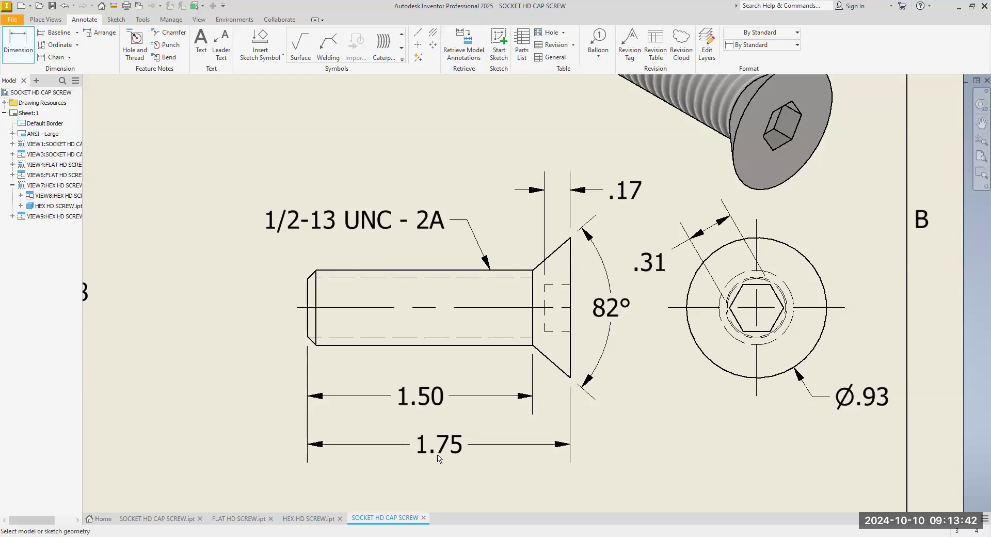
{"action": "scroll", "coordinate": [439, 460], "scroll_direction": "down", "scroll_amount": 3}
{"action": "scroll", "coordinate": [445, 472], "scroll_direction": "up", "scroll_amount": 4}
{"action": "scroll", "coordinate": [445, 408], "scroll_direction": "up", "scroll_amount": 5}
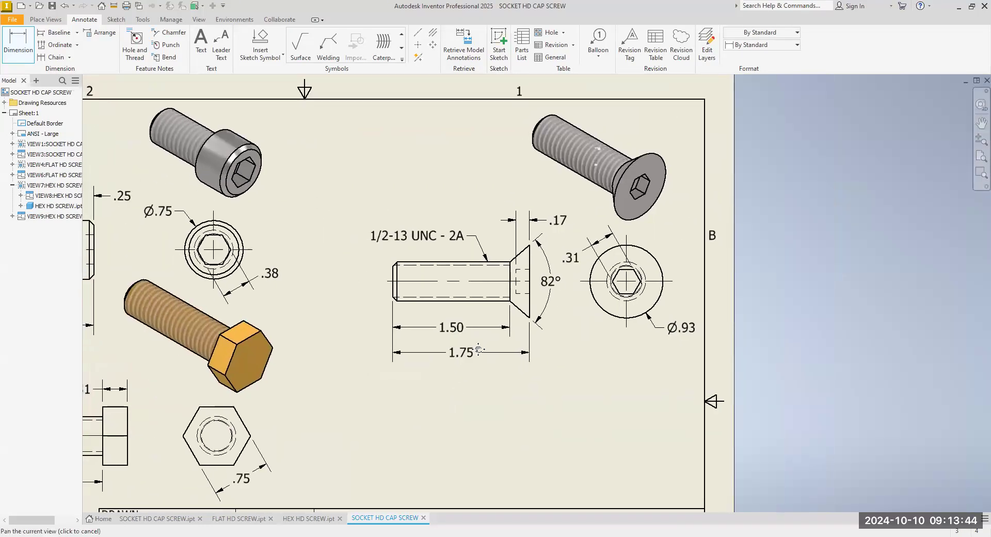
{"action": "mouse_move", "coordinate": [506, 417]}
{"action": "middle_mouse_down"}
{"action": "mouse_move", "coordinate": [537, 324]}
{"action": "mouse_move", "coordinate": [548, 323]}
{"action": "middle_mouse_up"}
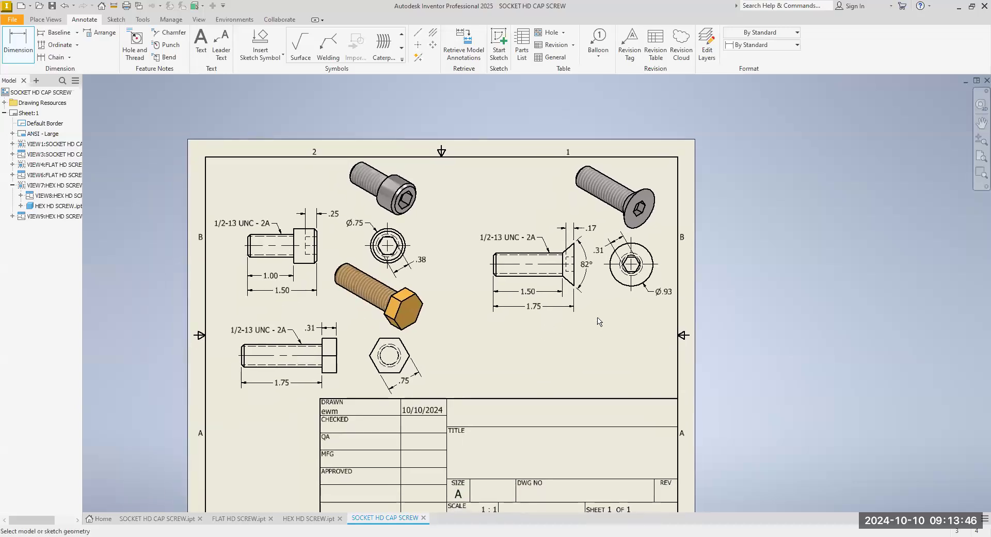
{"action": "scroll", "coordinate": [602, 328], "scroll_direction": "up", "scroll_amount": 3}
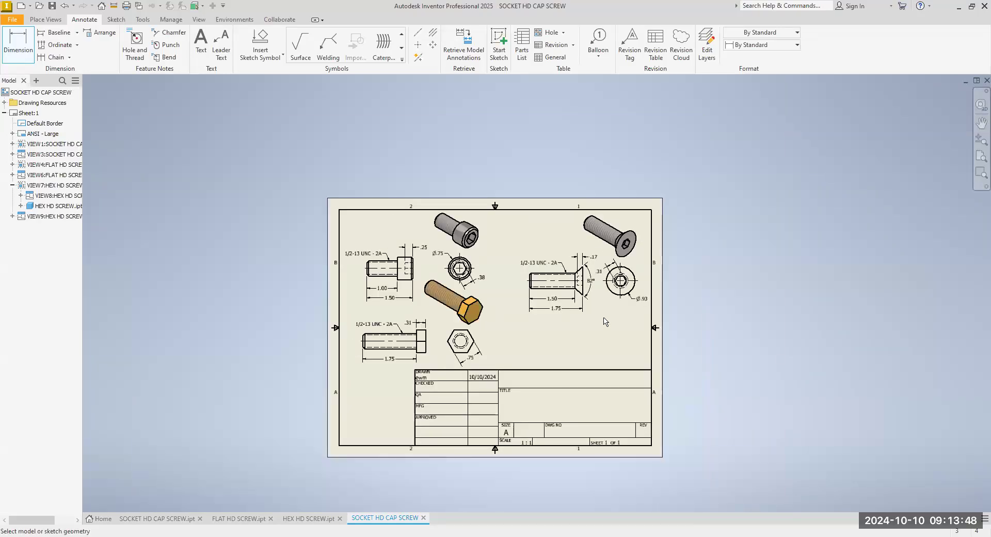
{"action": "middle_click_drag", "start_coordinate": [563, 299], "coordinate": [563, 298]}
{"action": "scroll", "coordinate": [563, 298], "scroll_direction": "down", "scroll_amount": 3}
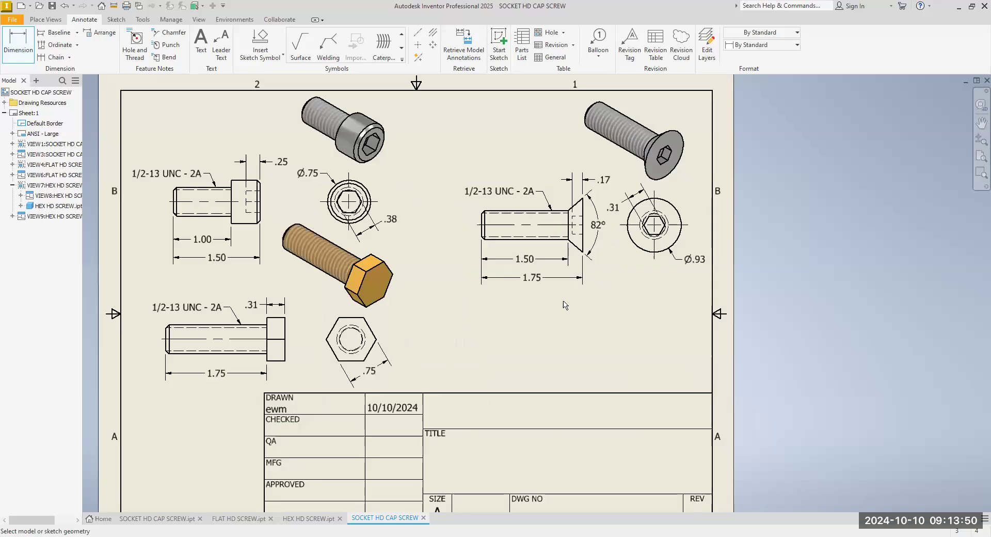
{"action": "right_click", "coordinate": [650, 322]}
{"action": "left_click", "coordinate": [668, 325]}
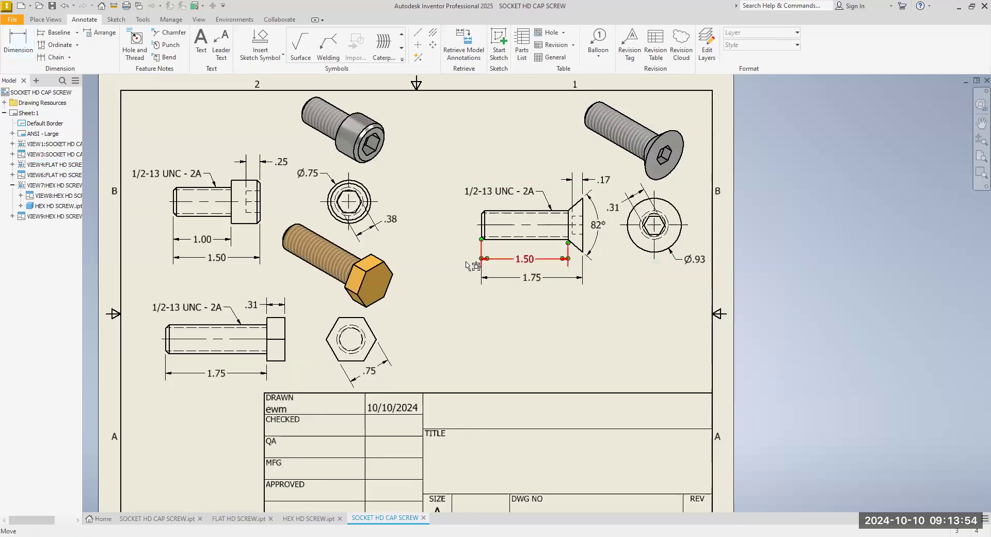
- Move the flat head screw's base, end and shaded isometric views down and to the left, bringing the end view closer to the base view
{"action": "left_click_drag", "start_coordinate": [468, 266], "coordinate": [444, 310]}
{"action": "left_click_drag", "start_coordinate": [650, 311], "coordinate": [644, 312]}
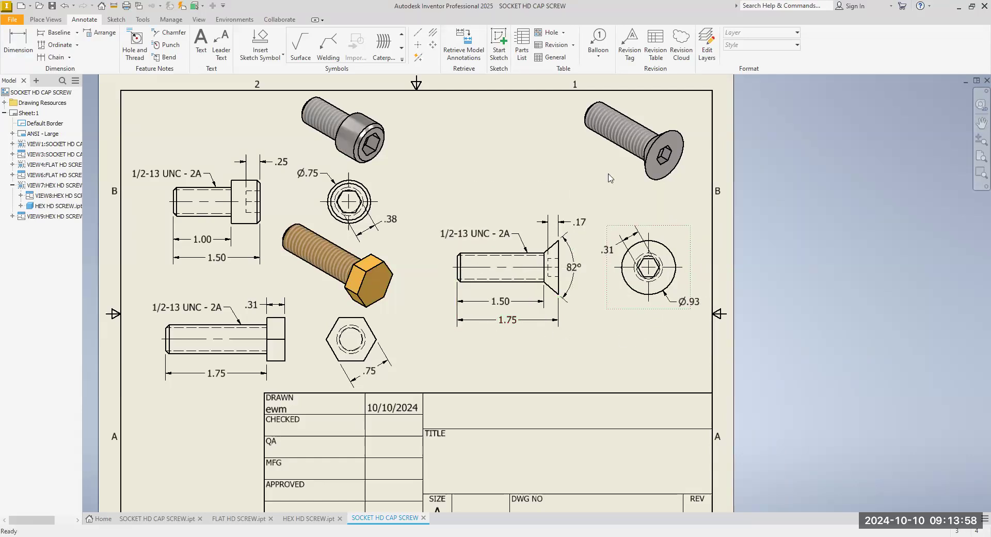
{"action": "left_click_drag", "start_coordinate": [612, 192], "coordinate": [592, 220]}
{"action": "left_click_drag", "start_coordinate": [628, 310], "coordinate": [619, 311]}
{"action": "left_click_drag", "start_coordinate": [459, 311], "coordinate": [457, 316]}
- Add a text note reading SOCKET HEAD CAP SCREW above the socket head screw's base view
{"action": "middle_click_drag", "start_coordinate": [620, 365], "coordinate": [702, 363]}
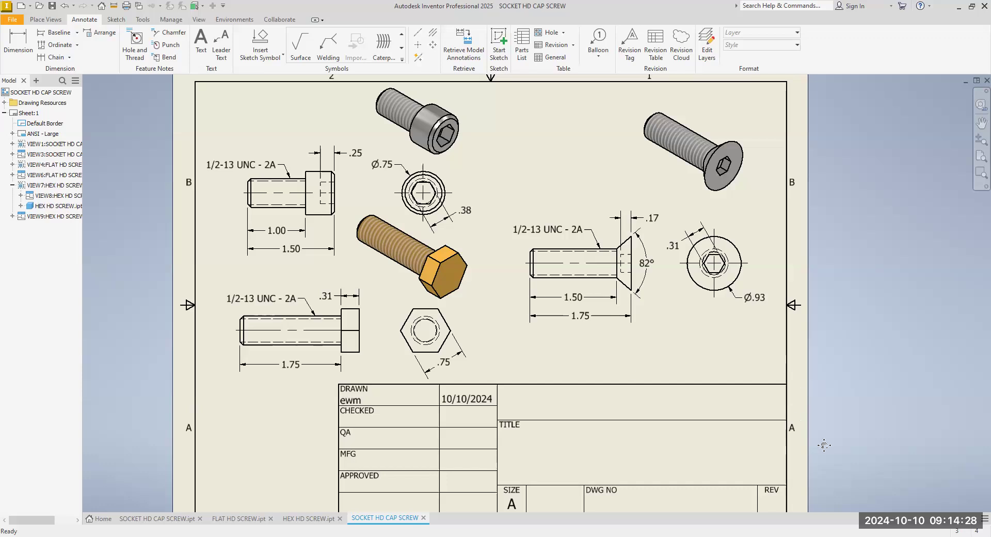
{"action": "scroll", "coordinate": [823, 445], "scroll_direction": "down", "scroll_amount": 2}
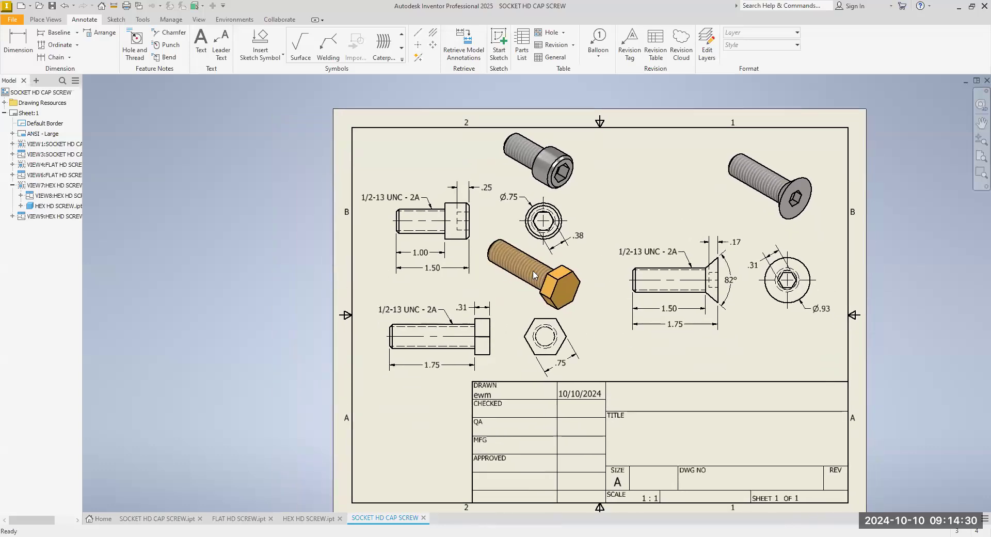
{"action": "left_click", "coordinate": [201, 45]}
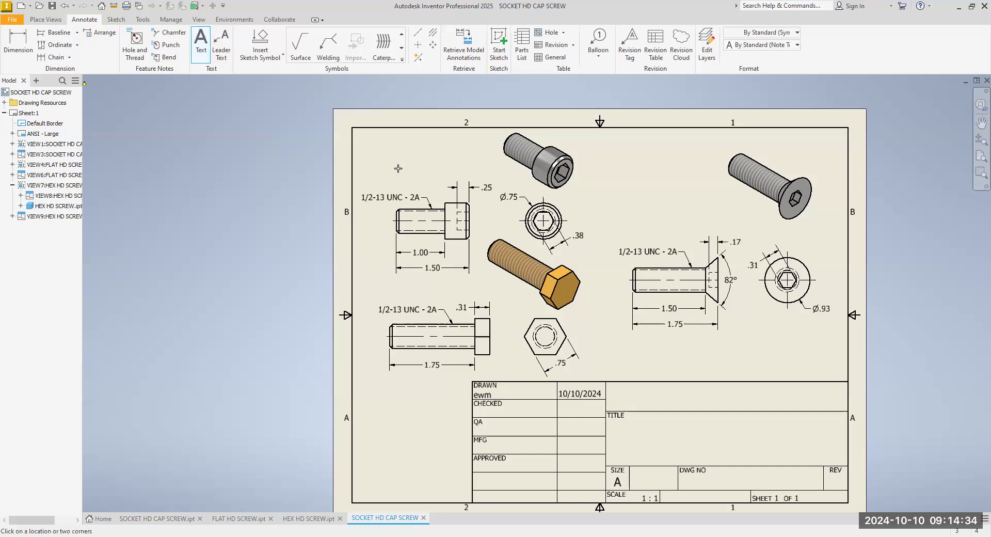
{"action": "left_click", "coordinate": [414, 187]}
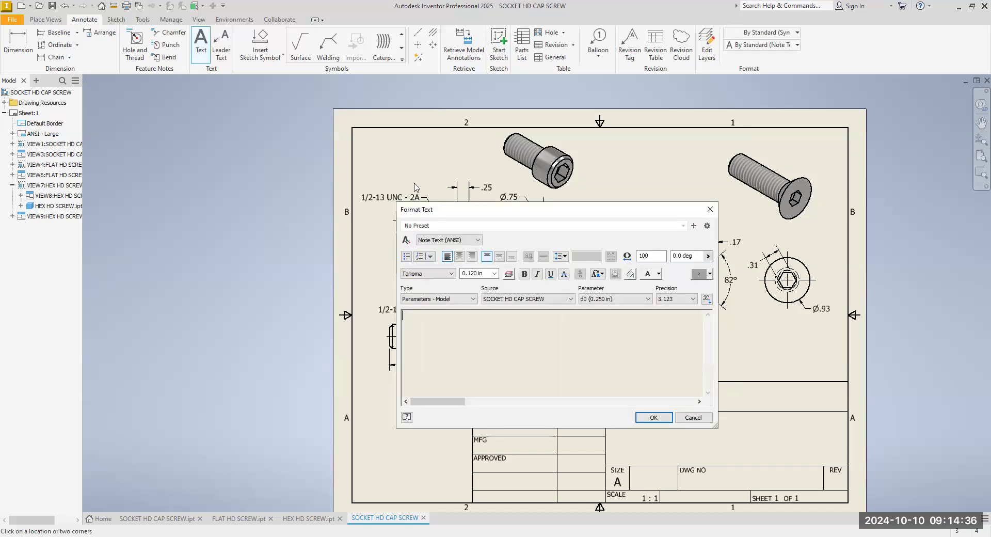
{"action": "type", "text": "SOCKET "}
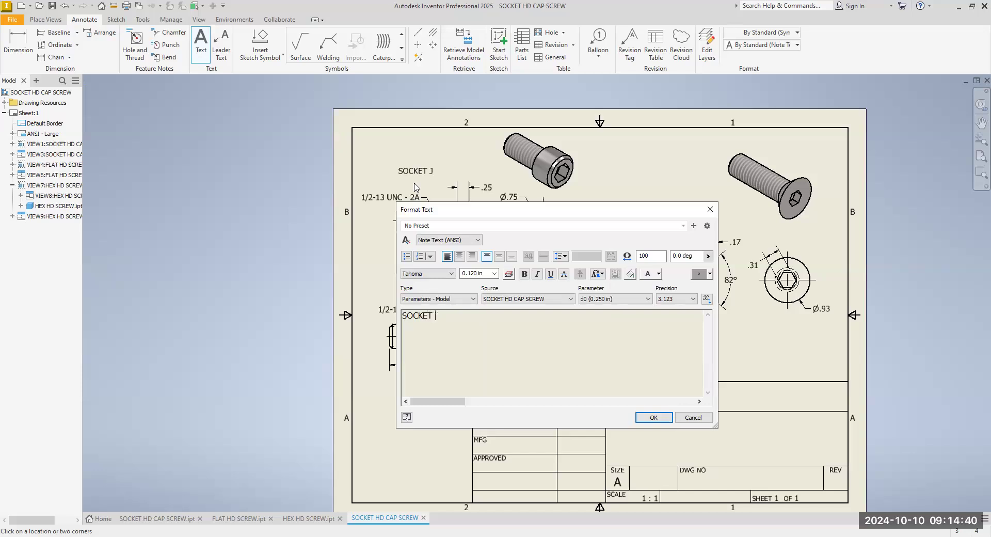
{"action": "type", "text": "JHEAD CAP SCREW"}
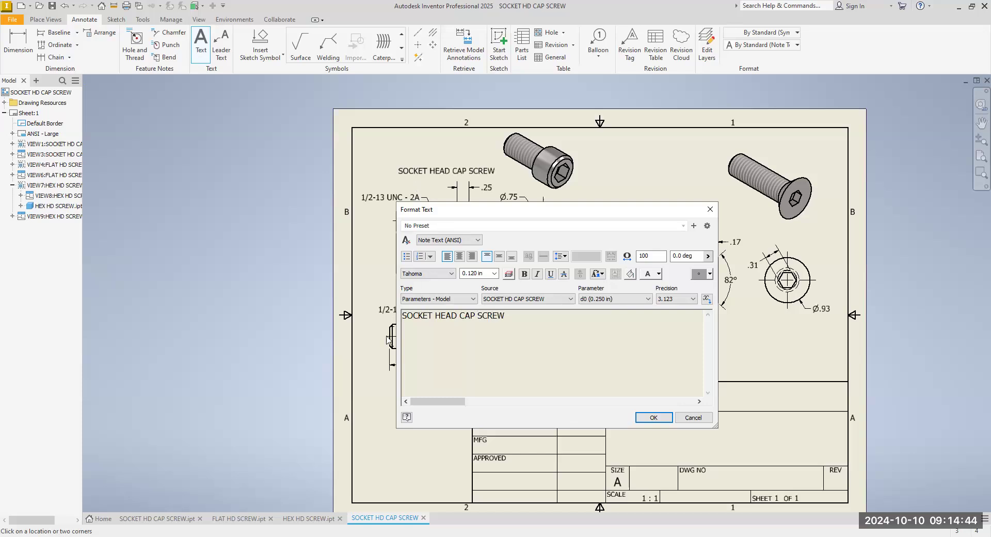
- Make the SOCKET HEAD CAP SCREW title bold and underlined and move it into the upper left corner of the sheet border
{"action": "left_click_drag", "start_coordinate": [508, 315], "coordinate": [403, 316]}
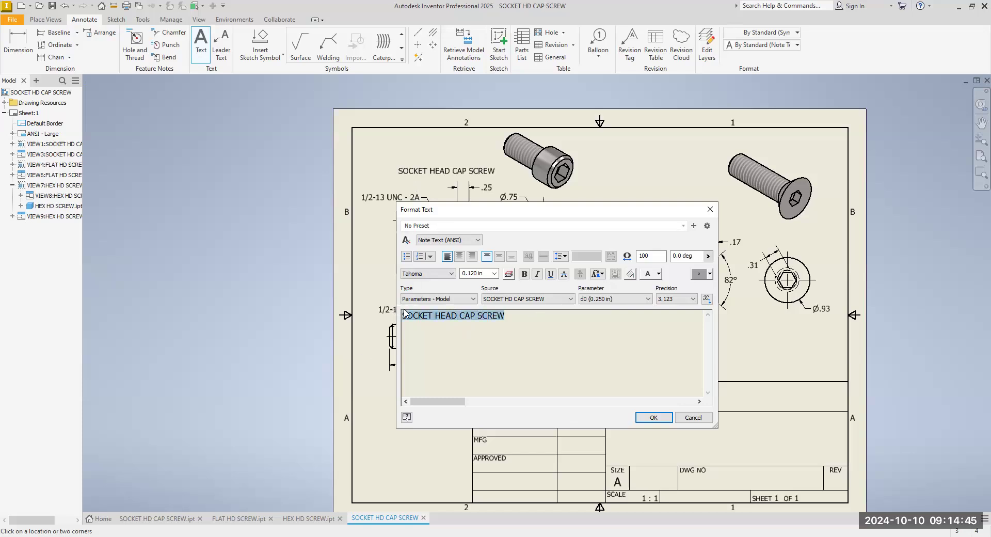
{"action": "left_click", "coordinate": [524, 274]}
{"action": "left_click", "coordinate": [550, 274]}
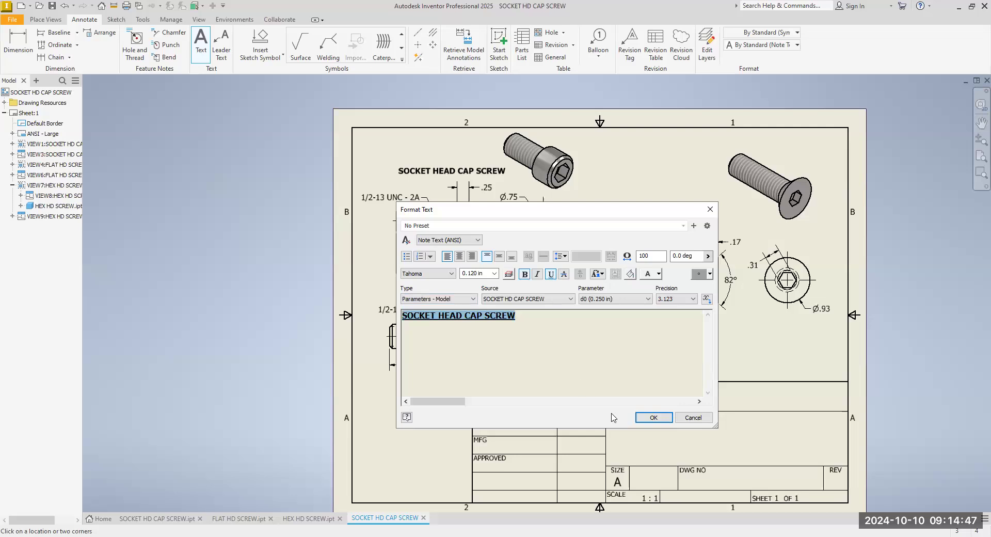
{"action": "left_click", "coordinate": [652, 414]}
{"action": "right_click", "coordinate": [721, 404]}
{"action": "left_click", "coordinate": [749, 403]}
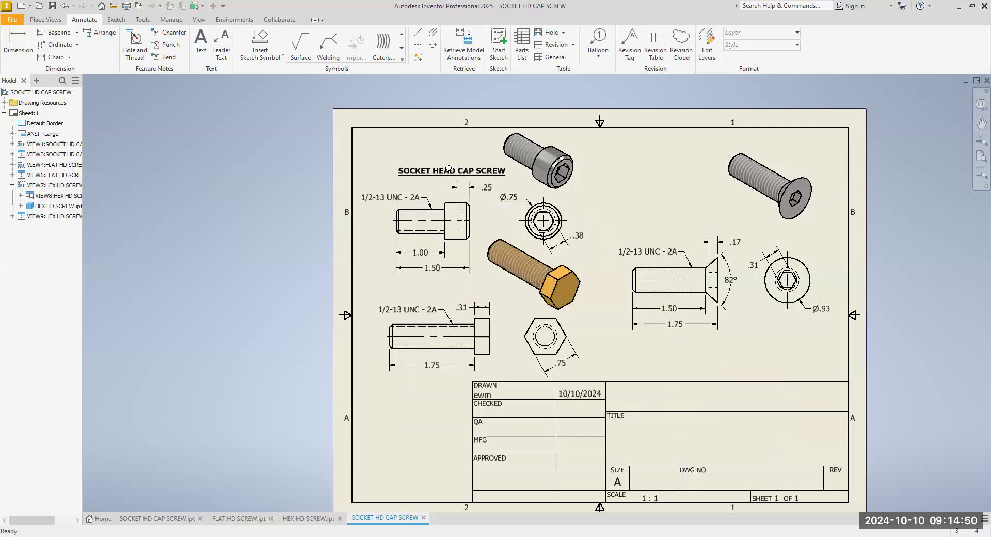
{"action": "left_click_drag", "start_coordinate": [430, 169], "coordinate": [393, 144]}
{"action": "left_click", "coordinate": [727, 376]}
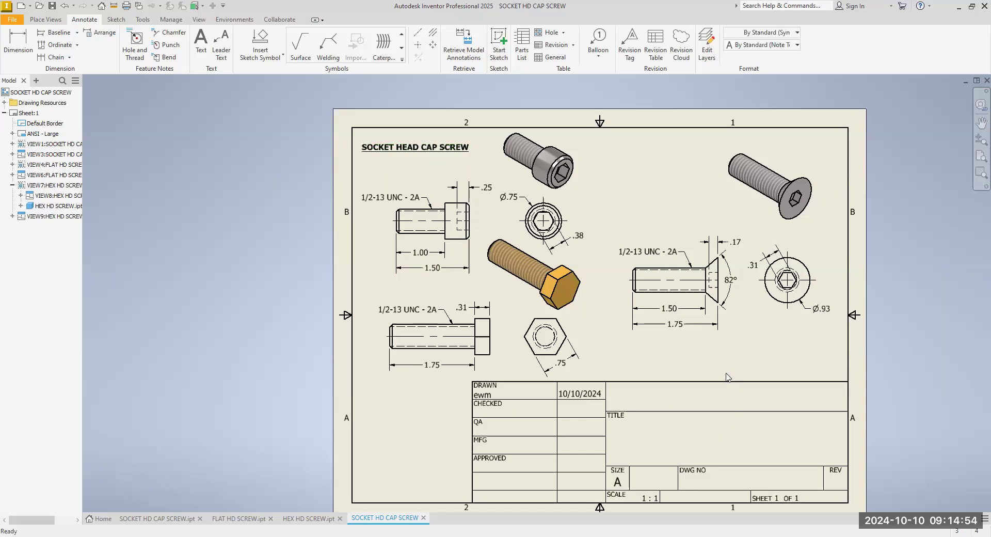
- Copy the SOCKET HEAD CAP SCREW title and paste the copy above the hex head screw's base view
{"action": "middle_click_drag", "start_coordinate": [615, 341], "coordinate": [627, 295]}
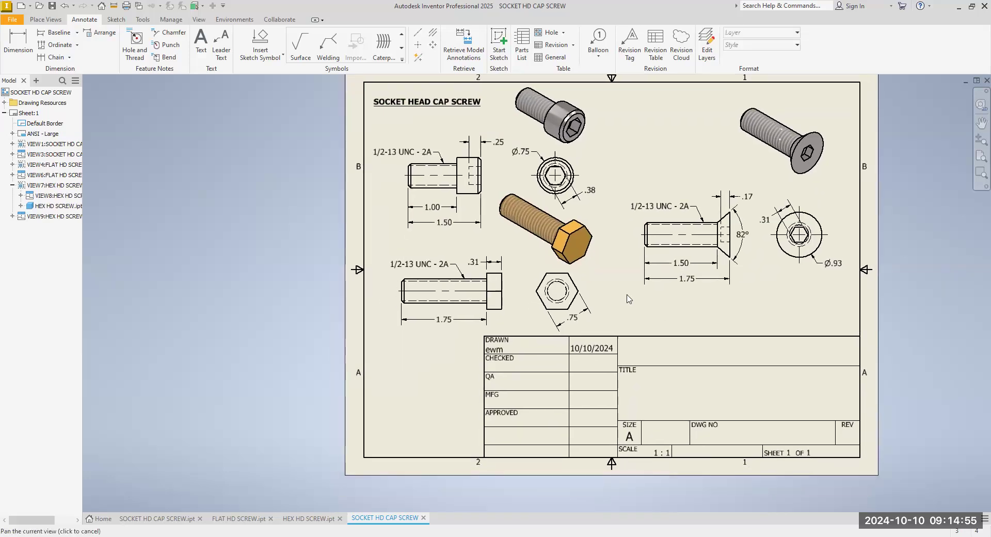
{"action": "left_click", "coordinate": [392, 100]}
{"action": "right_click", "coordinate": [393, 100]}
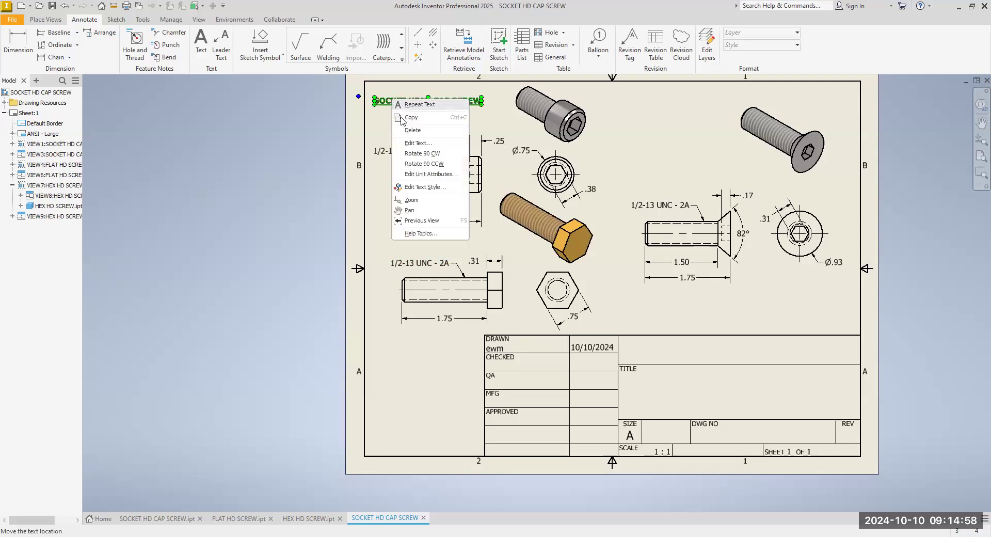
{"action": "left_click", "coordinate": [408, 119]}
{"action": "right_click", "coordinate": [387, 245]}
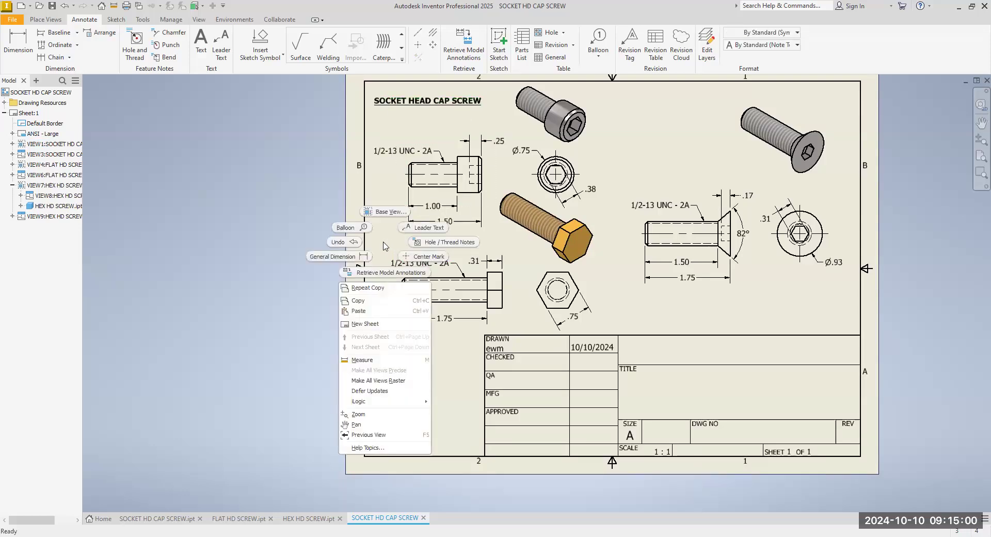
{"action": "left_click", "coordinate": [369, 310]}
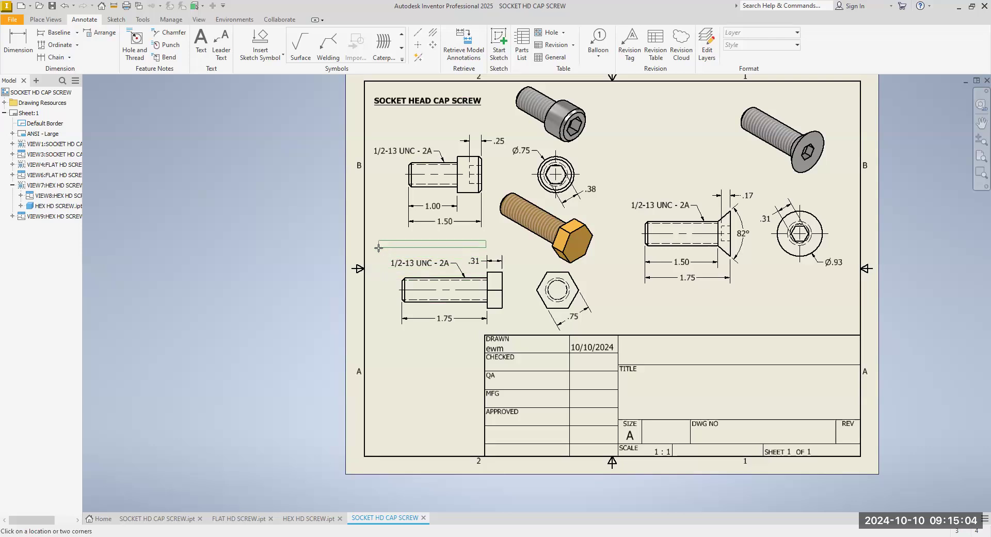
{"action": "left_click", "coordinate": [379, 248]}
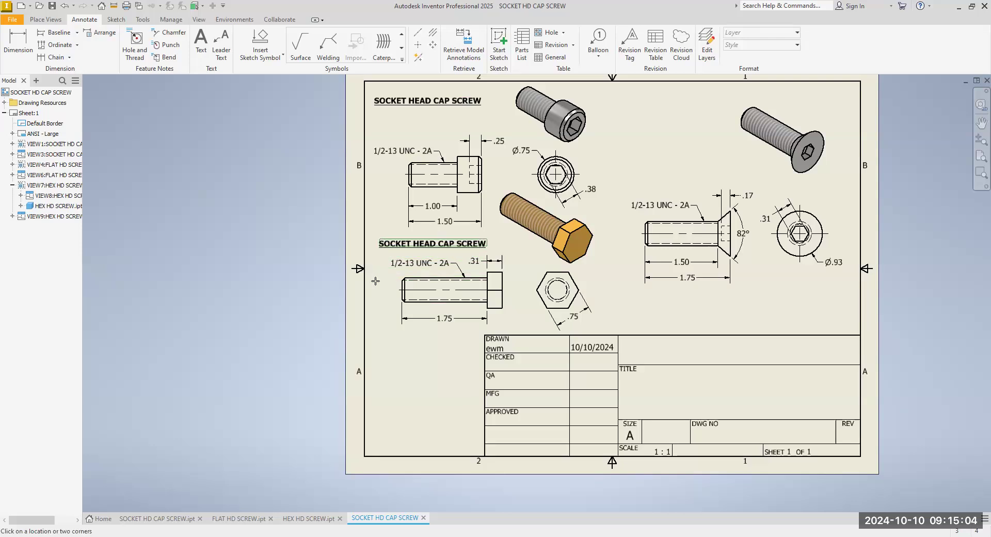
- Replace the text of the copied title above the hex head screw with HEX HEAD CAP SCREW
{"action": "left_click", "coordinate": [423, 243]}
{"action": "double_click", "coordinate": [424, 257]}
{"action": "left_click_drag", "start_coordinate": [516, 315], "coordinate": [393, 306]}
{"action": "key", "text": "Delete"}
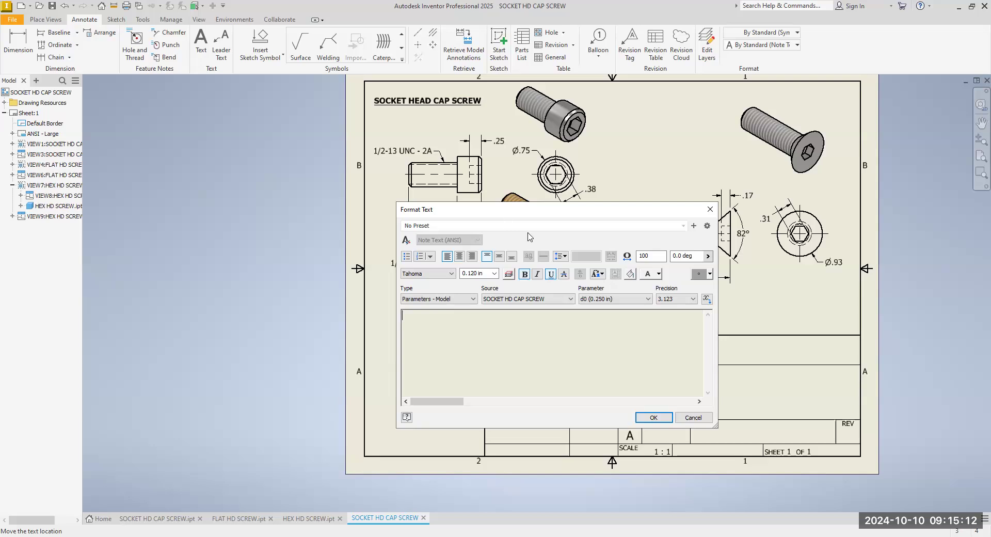
{"action": "type", "text": "HEA"}
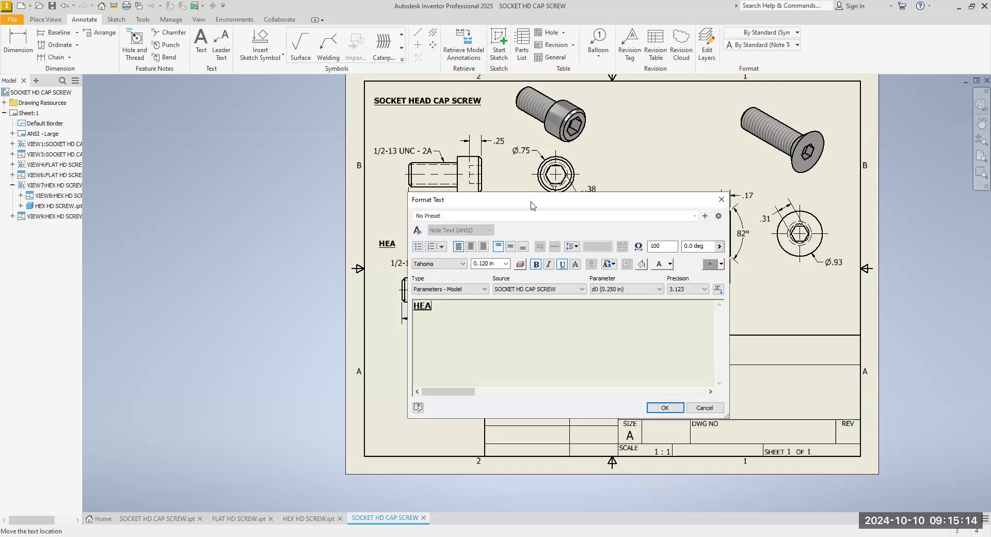
{"action": "key", "text": "BackSpace"}
{"action": "type", "text": "X HEAD CAP SCREW"}
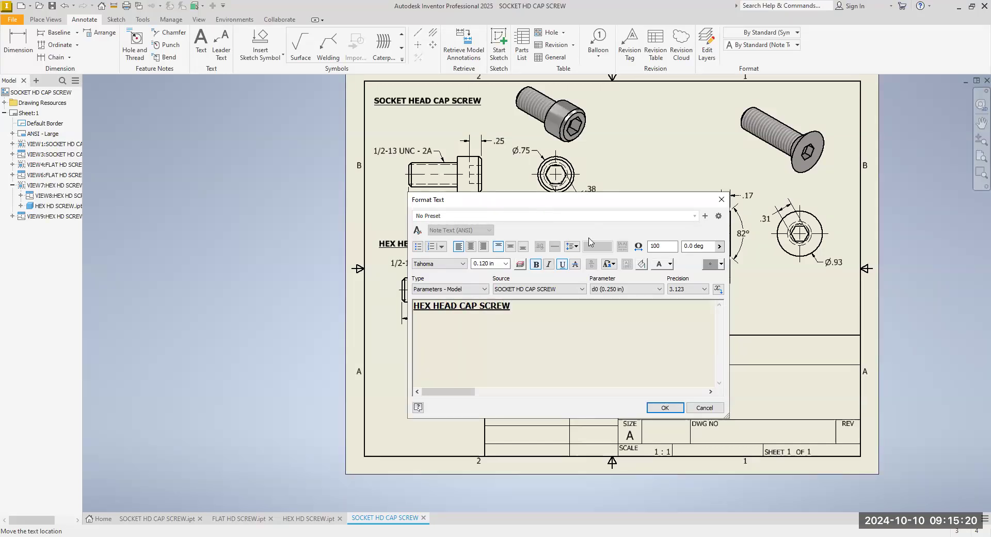
{"action": "left_click", "coordinate": [666, 408]}
{"action": "right_click", "coordinate": [667, 314]}
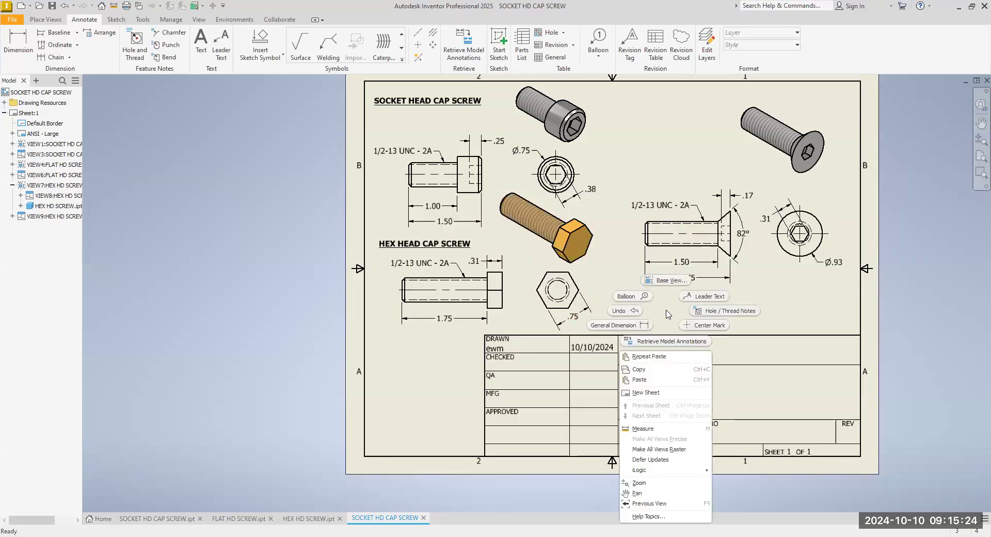
{"action": "left_click", "coordinate": [666, 310]}
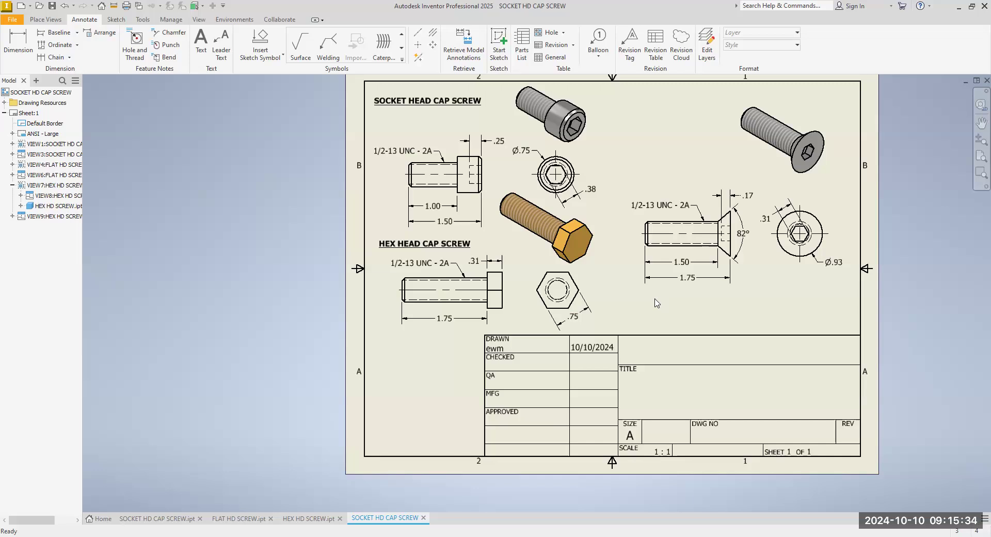
- Nudge the HEX HEAD CAP SCREW title slightly to the right above its base view
{"action": "left_click", "coordinate": [424, 244]}
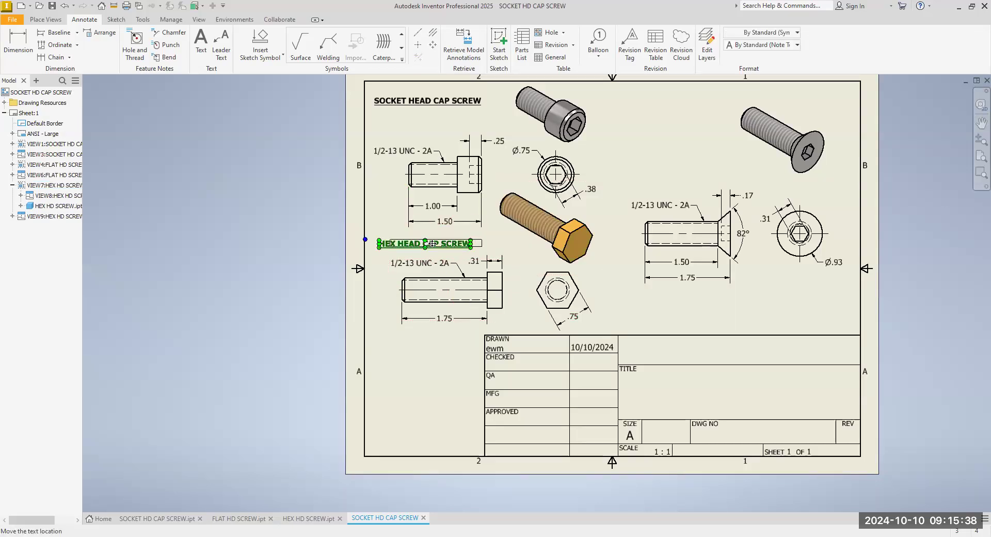
{"action": "left_click_drag", "start_coordinate": [429, 243], "coordinate": [435, 242]}
{"action": "left_click", "coordinate": [614, 295]}
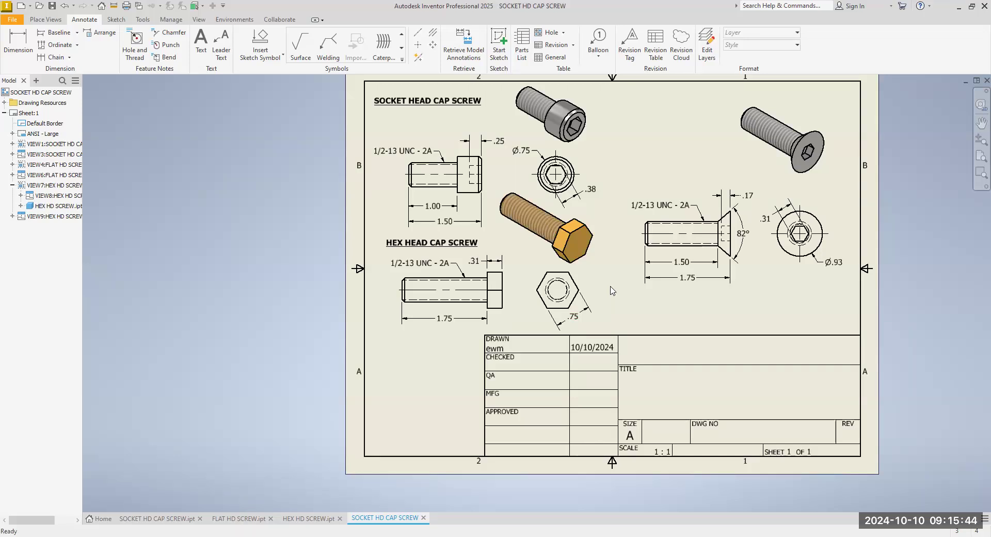
- Nudge the flat head screw's base view slightly to the right toward its end view
{"action": "middle_click_drag", "start_coordinate": [618, 306], "coordinate": [569, 303]}
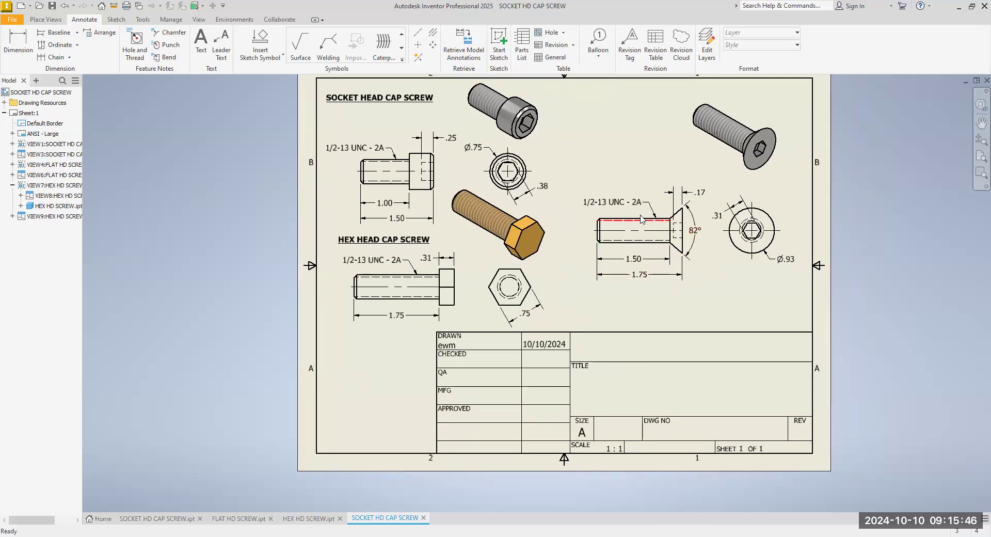
{"action": "left_click_drag", "start_coordinate": [631, 198], "coordinate": [636, 198]}
{"action": "left_click", "coordinate": [772, 201]}
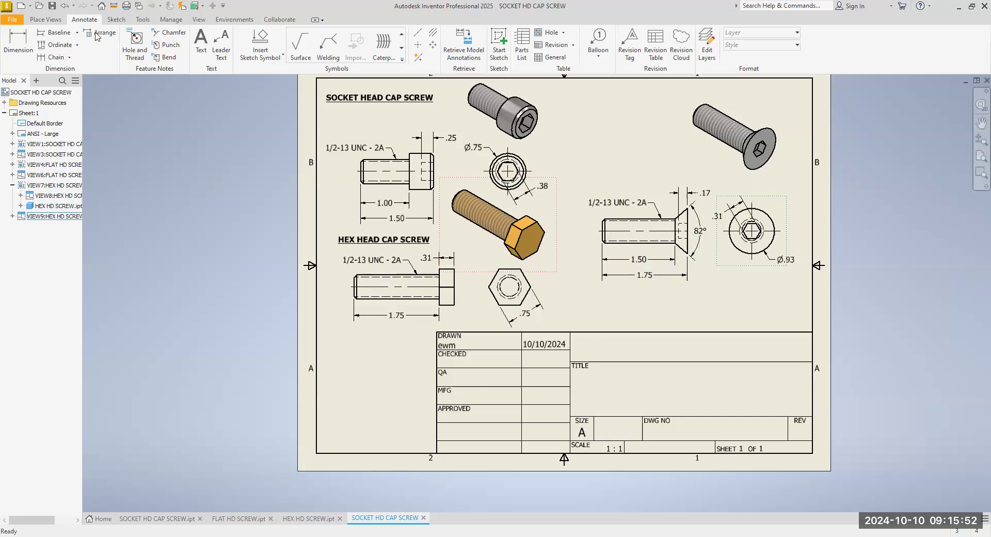
- Add a bold, underlined FLAT HEAD CAP SCREW text title above the flat head screw's base view
{"action": "left_click", "coordinate": [201, 42]}
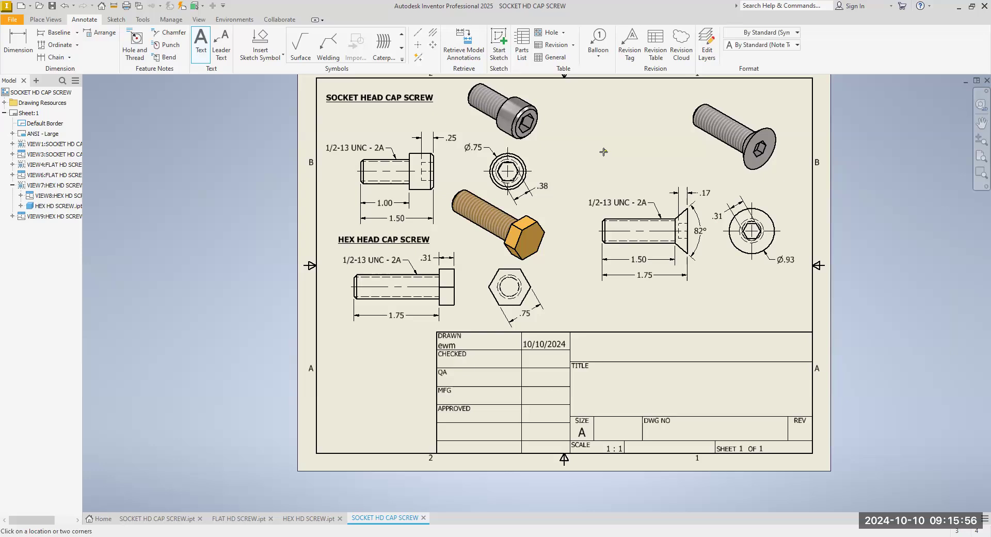
{"action": "left_click", "coordinate": [607, 155]}
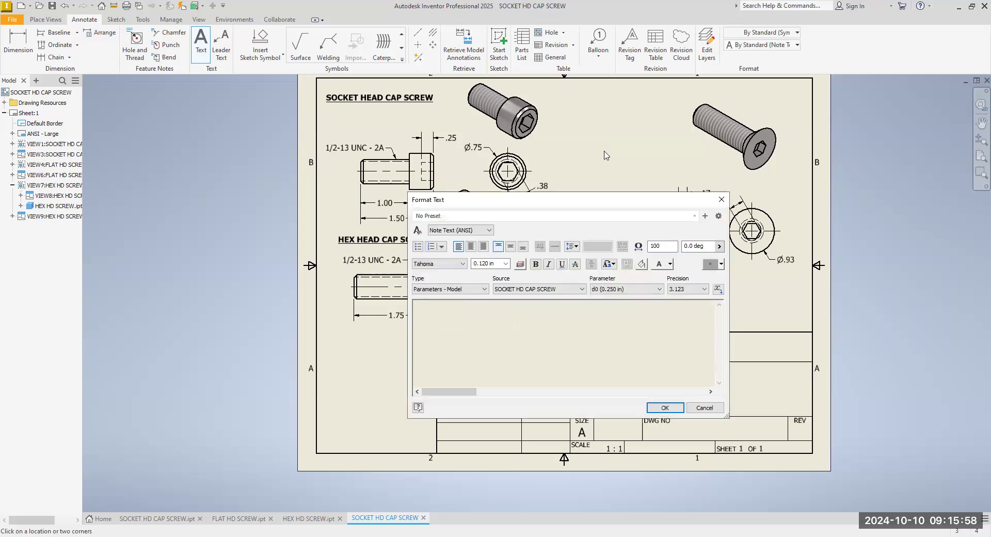
{"action": "type", "text": "FLAT HEAD "}
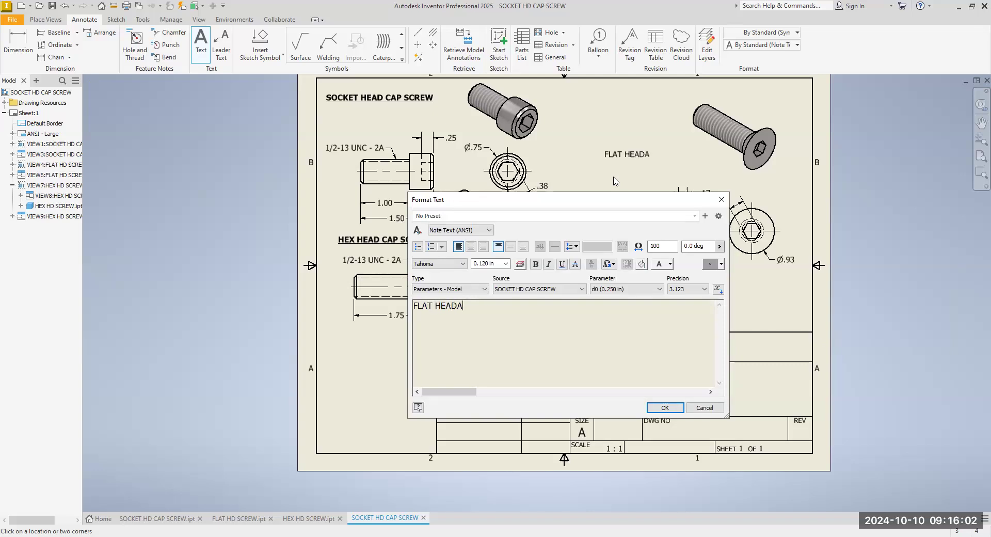
{"action": "type", "text": "CAS"}
{"action": "key", "text": "BackSpace"}
{"action": "type", "text": "P SCREW"}
{"action": "left_click_drag", "start_coordinate": [519, 305], "coordinate": [349, 313]}
{"action": "left_click", "coordinate": [535, 263]}
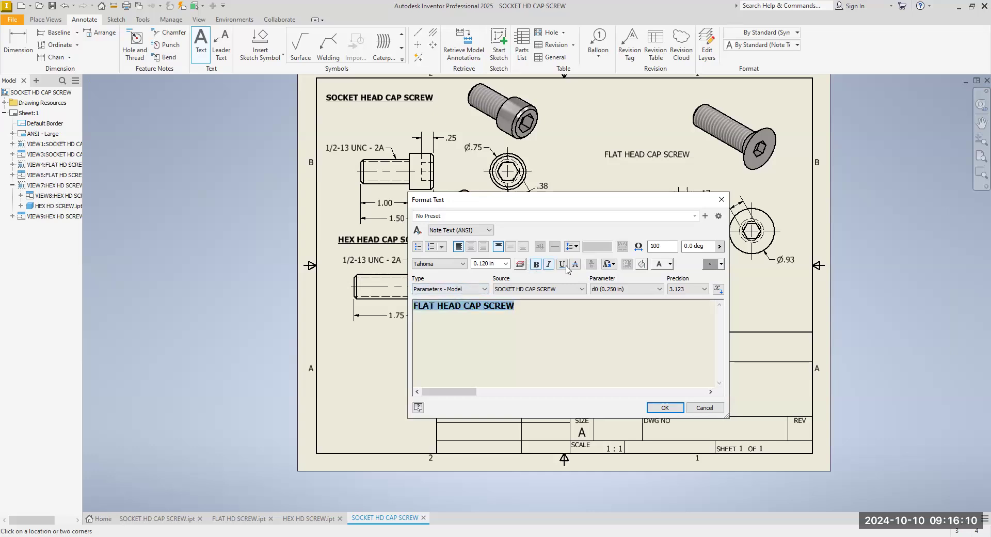
{"action": "left_click", "coordinate": [665, 408]}
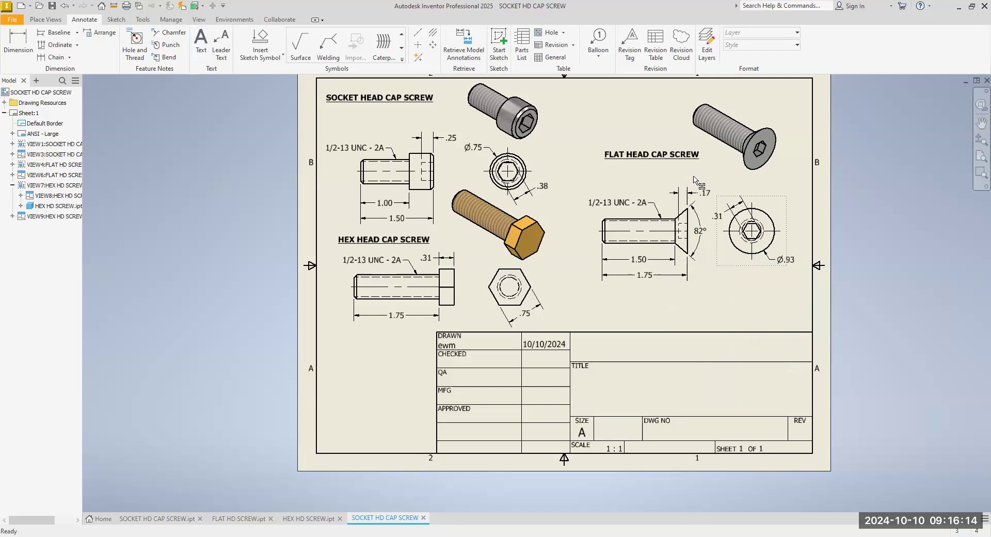
- Move the FLAT HEAD CAP SCREW title slightly left above its base view
{"action": "left_click", "coordinate": [652, 154]}
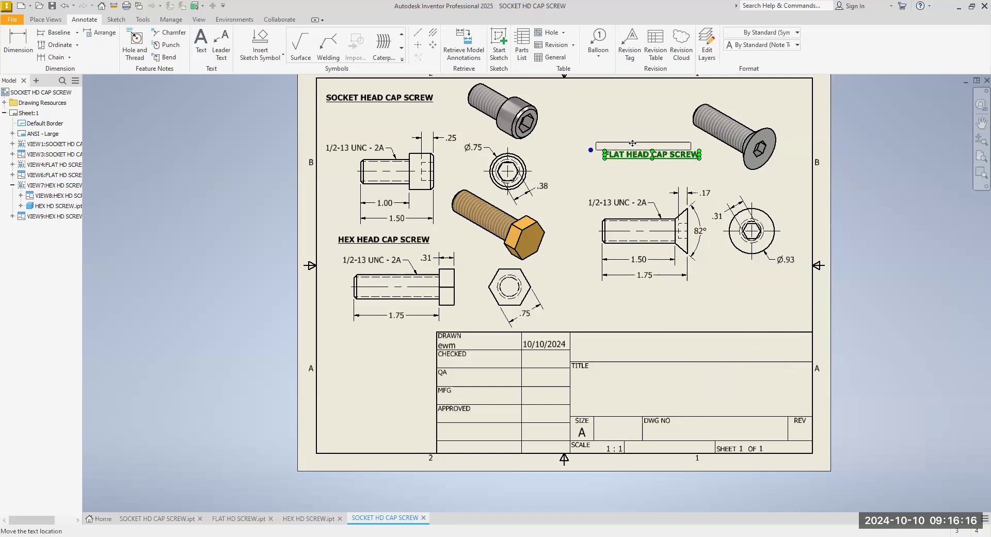
{"action": "mouse_move", "coordinate": [632, 145]}
{"action": "left_mouse_down"}
{"action": "mouse_move", "coordinate": [618, 137]}
{"action": "mouse_move", "coordinate": [615, 152]}
{"action": "left_mouse_up"}
{"action": "left_click", "coordinate": [739, 309]}
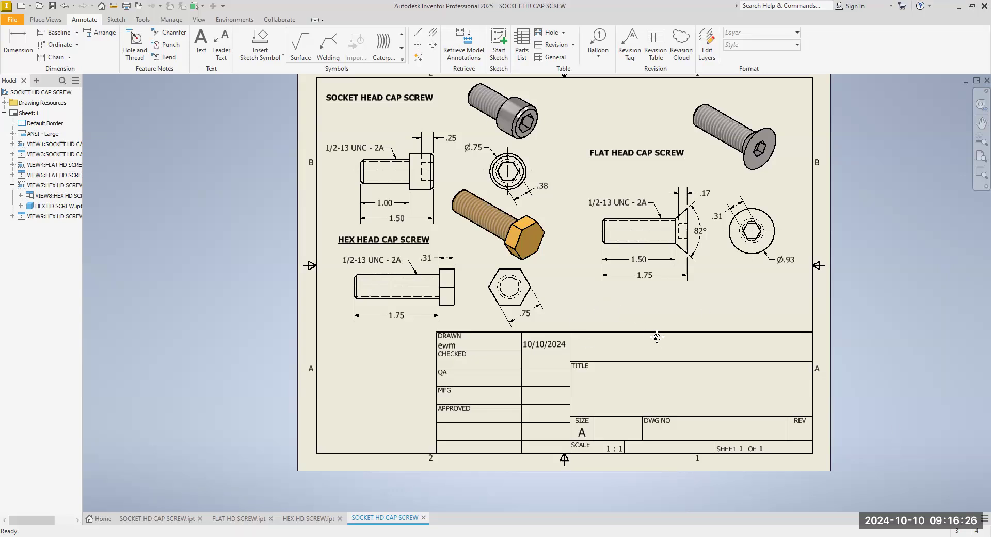
- In the drawing's iProperties, enter VARIETY OF CAP SCREW as the title and CAD 140 as the subject
{"action": "middle_click_drag", "start_coordinate": [657, 336], "coordinate": [626, 266]}
{"action": "right_click", "coordinate": [45, 94]}
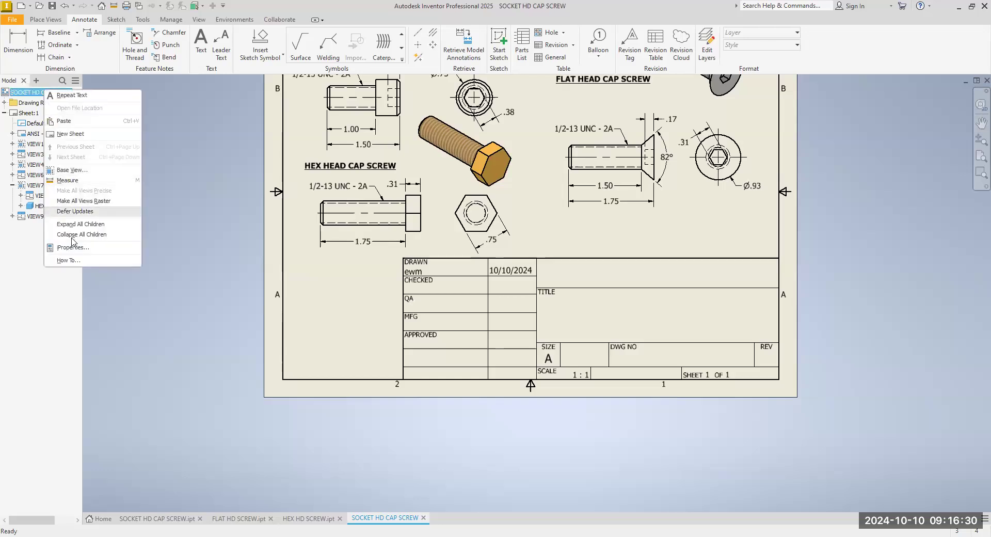
{"action": "left_click", "coordinate": [73, 247]}
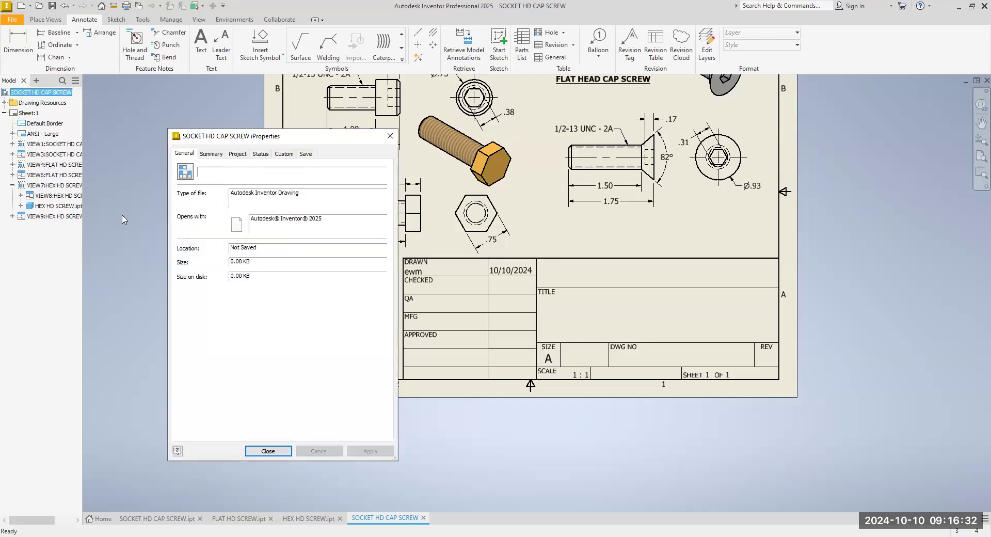
{"action": "left_click", "coordinate": [212, 154]}
{"action": "left_click", "coordinate": [255, 168]}
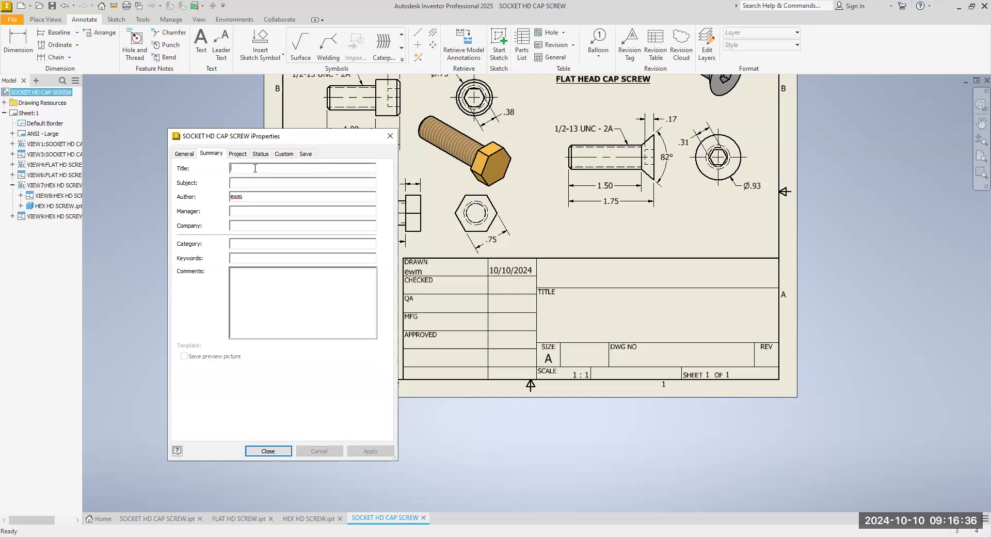
{"action": "type", "text": "CA"}
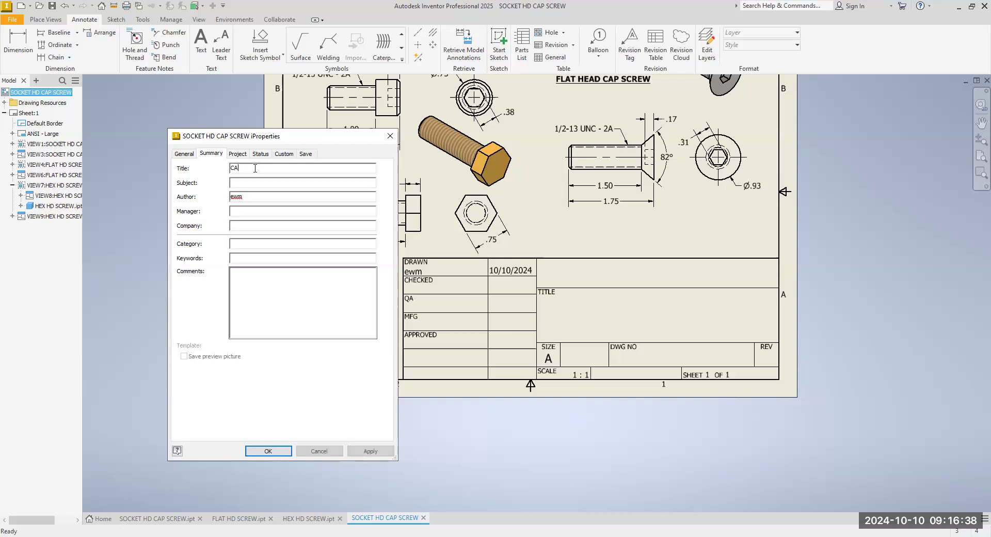
{"action": "key", "text": "BackSpace"}
{"action": "key", "text": "BackSpace"}
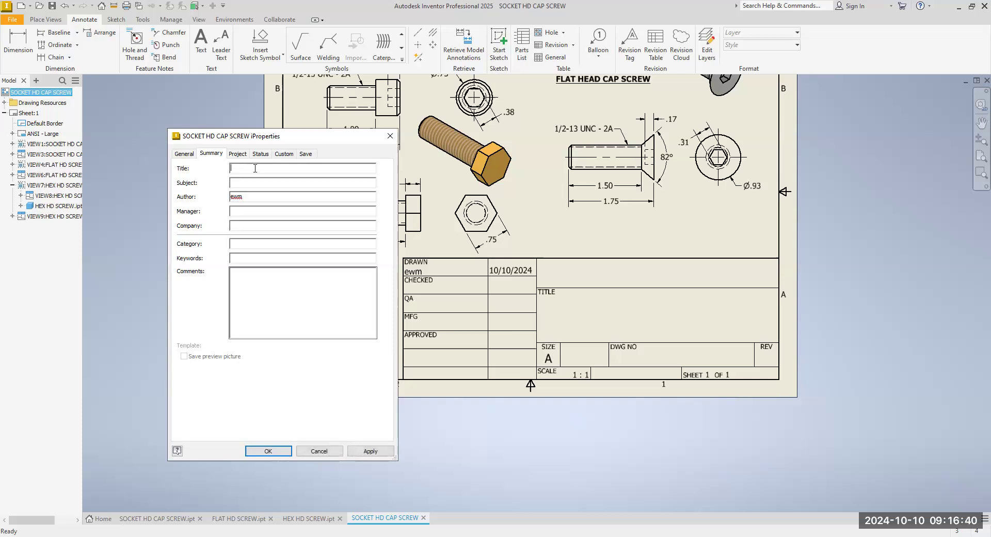
{"action": "type", "text": "VARIETY OF CAP SCREW"}
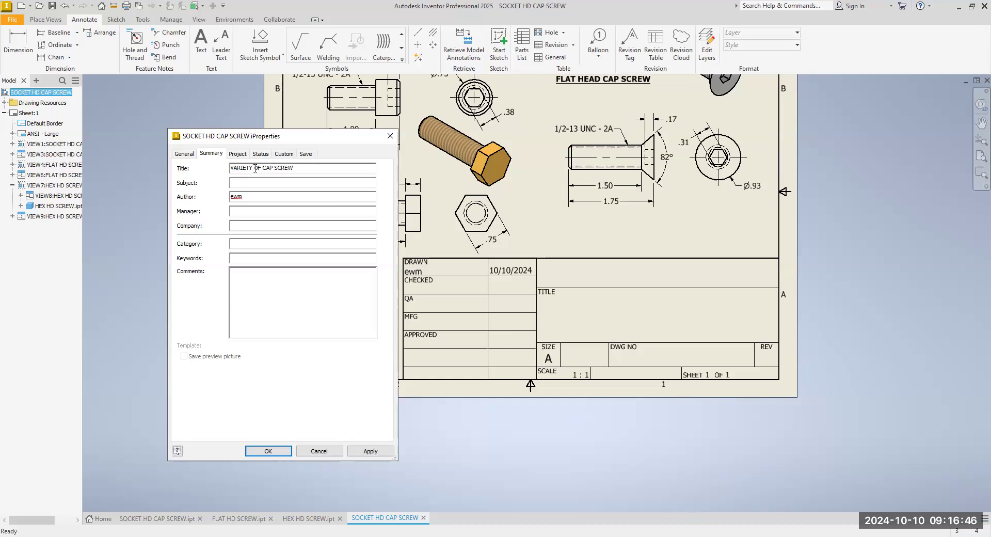
{"action": "left_click", "coordinate": [269, 180]}
{"action": "type", "text": "CAD 140"}
- Enter the author's and manager's surnames and set the company to VIRGINIA PENINSULA COMMUNITY COLLEGE in the iProperties
{"action": "left_click_drag", "start_coordinate": [248, 199], "coordinate": [230, 200]}
{"action": "key", "text": "BackSpace"}
{"action": "type", "text": "MORRIS"}
{"action": "left_click", "coordinate": [234, 212]}
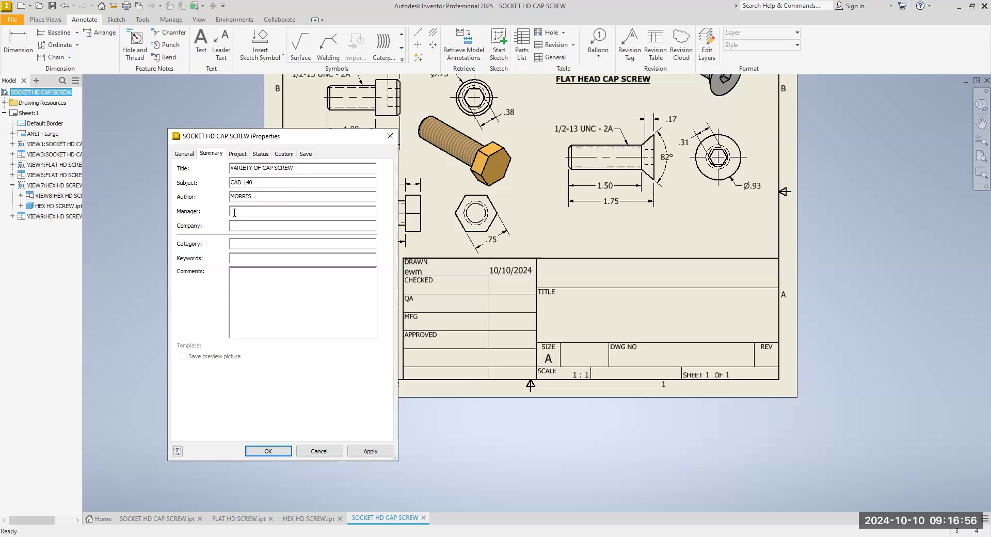
{"action": "type", "text": "MORRIS"}
{"action": "type", "text": "VIRGI"}
{"action": "type", "text": "NIA PEN"}
{"action": "type", "text": "INSUI"}
{"action": "type", "text": "A CO"}
{"action": "type", "text": "MMUNI"}
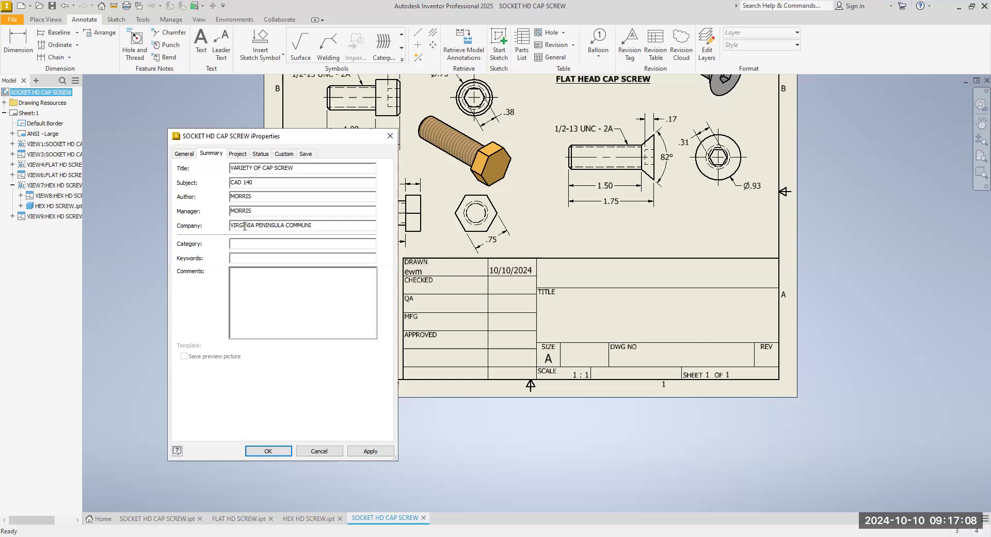
{"action": "type", "text": "TYTY C"}
{"action": "key", "text": "BackSpace"}
{"action": "key", "text": "BackSpace"}
{"action": "type", "text": "COLLEGE"}
- Fill in the designer, engineer and authority surnames in the project properties
{"action": "left_click", "coordinate": [238, 154]}
{"action": "left_click_drag", "start_coordinate": [283, 269], "coordinate": [181, 260]}
{"action": "key", "text": "Delete"}
{"action": "type", "text": "MORRIS"}
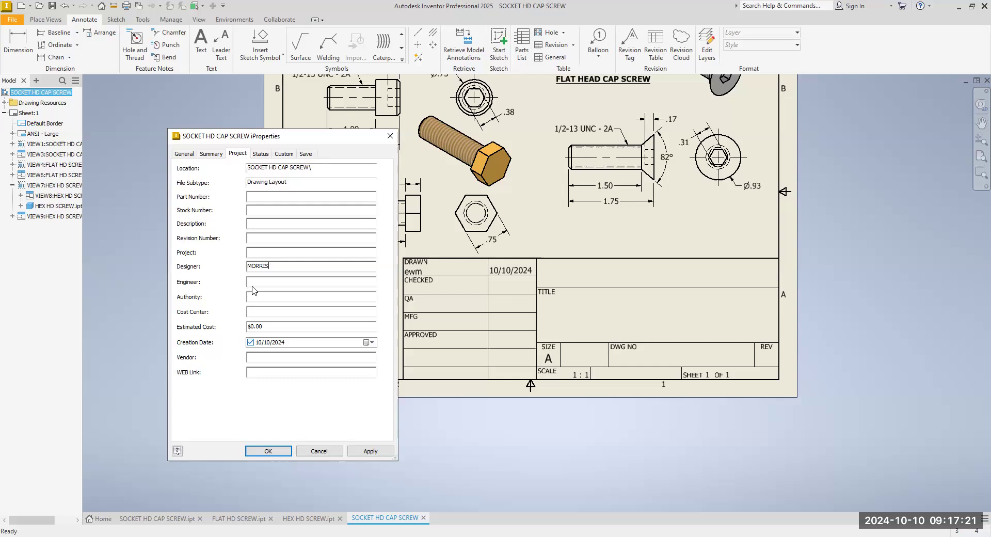
{"action": "left_click", "coordinate": [254, 283]}
{"action": "type", "text": "MORRIS"}
{"action": "left_click", "coordinate": [291, 297]}
{"action": "type", "text": "MORRIS"}
- Enter the checker's and engineering approver's surnames in the status properties and enable both dates as 10/10/2024
{"action": "left_click", "coordinate": [261, 154]}
{"action": "left_click", "coordinate": [297, 224]}
{"action": "type", "text": "MORRIS"}
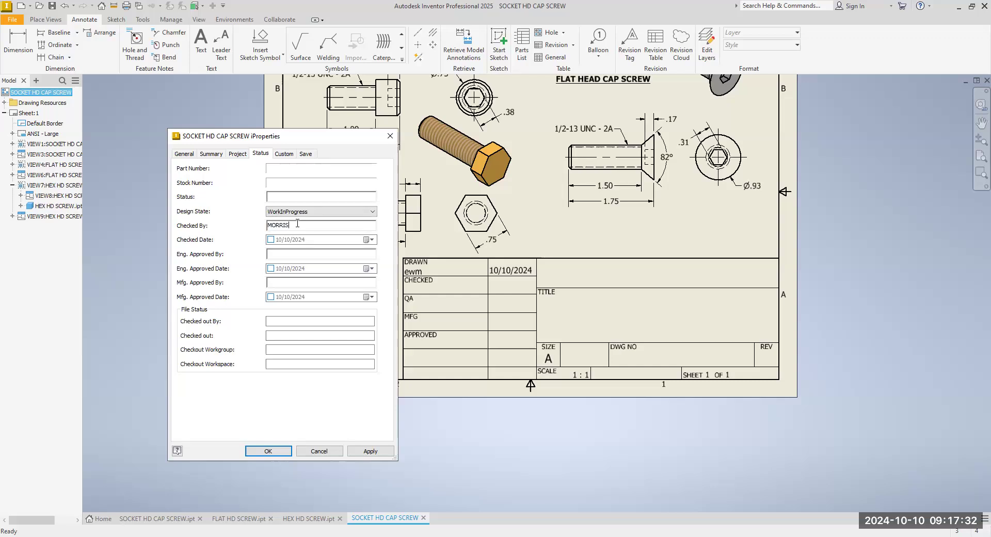
{"action": "left_click", "coordinate": [271, 240]}
{"action": "left_click", "coordinate": [285, 255]}
{"action": "type", "text": "MORRIS"}
{"action": "left_click", "coordinate": [272, 268]}
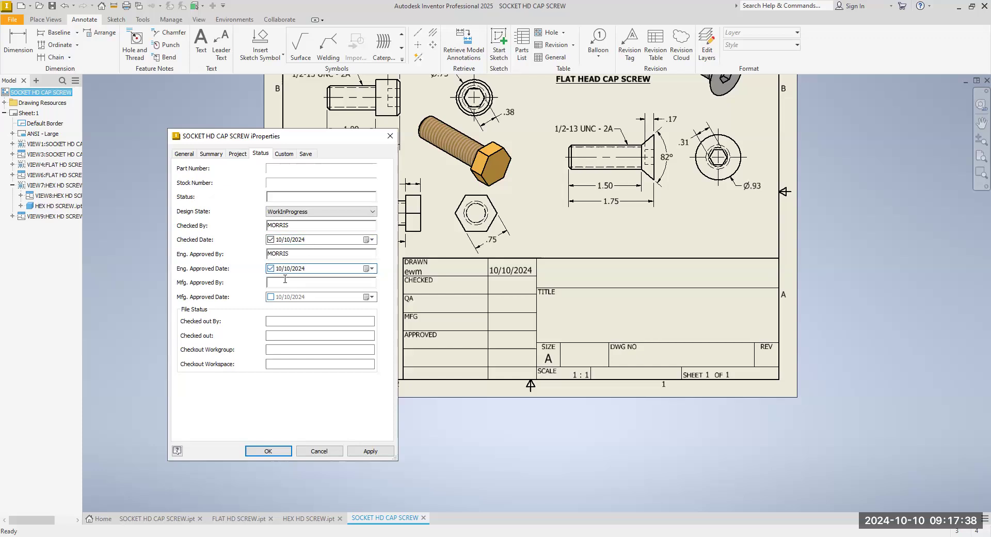
- Enter the manufacturing approver's surname, enable its 10/10/2024 approval date, and apply the iProperties to the title block
{"action": "left_click", "coordinate": [284, 280]}
{"action": "type", "text": "MORRIS"}
{"action": "key", "text": "BackSpace"}
{"action": "key", "text": "BackSpace"}
{"action": "key", "text": "BackSpace"}
{"action": "type", "text": "ORRIS"}
{"action": "left_click", "coordinate": [271, 297]}
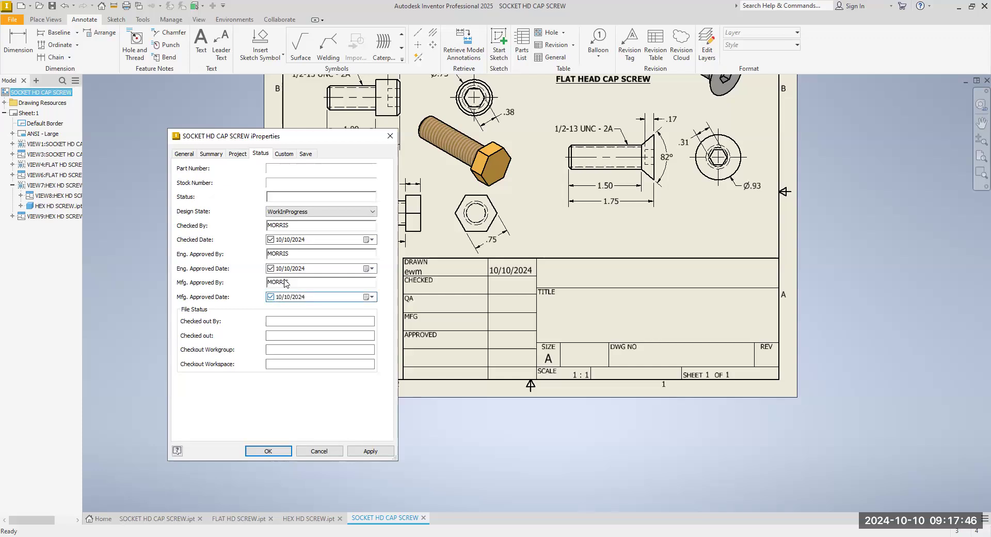
{"action": "left_click", "coordinate": [370, 451]}
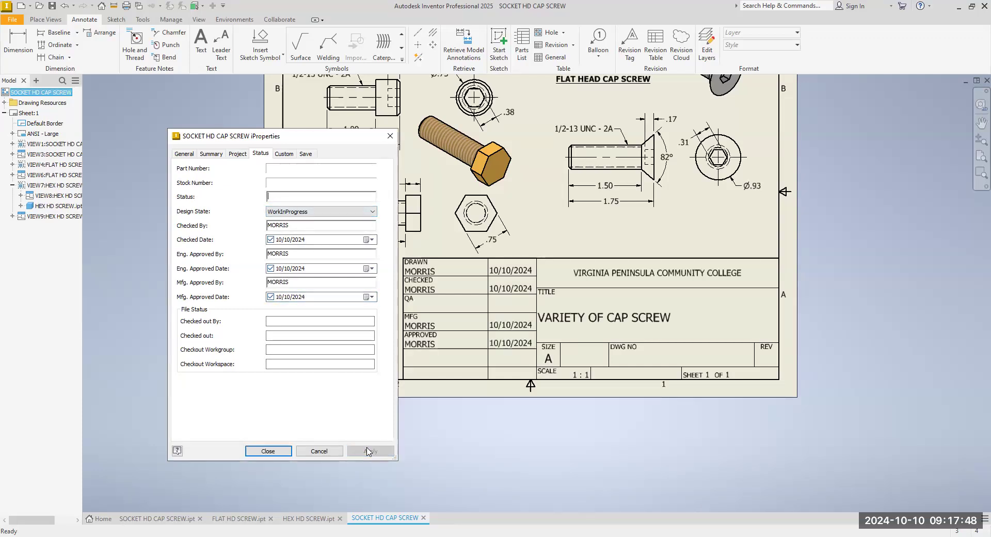
{"action": "left_click", "coordinate": [278, 454]}
- Save the drawing in Documents as an Inventor drawing file (.idw) named VARIETY OF CAP SCREWS
{"action": "mouse_move", "coordinate": [372, 368]}
{"action": "middle_mouse_down"}
{"action": "mouse_move", "coordinate": [344, 459]}
{"action": "mouse_move", "coordinate": [304, 503]}
{"action": "mouse_move", "coordinate": [316, 470]}
{"action": "middle_mouse_up"}
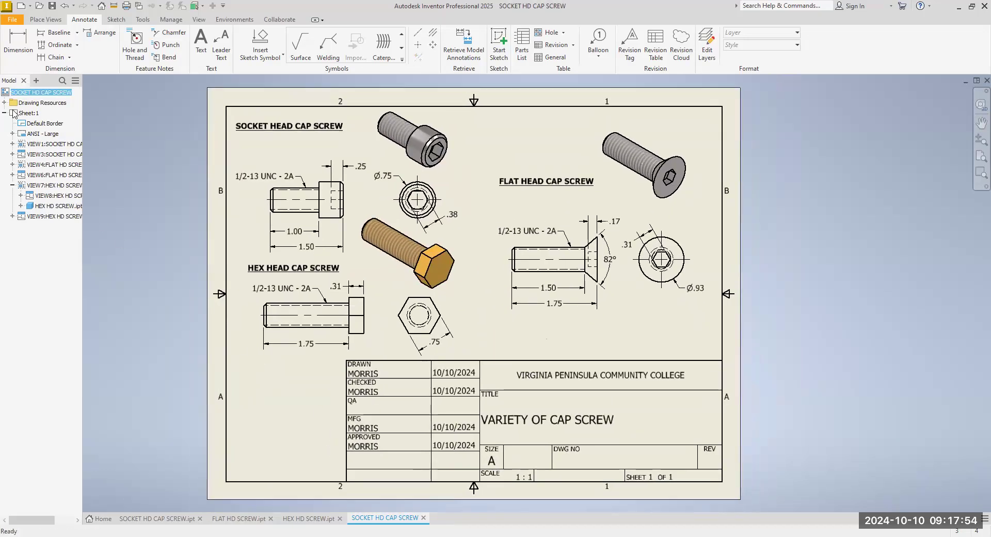
{"action": "left_click", "coordinate": [8, 21]}
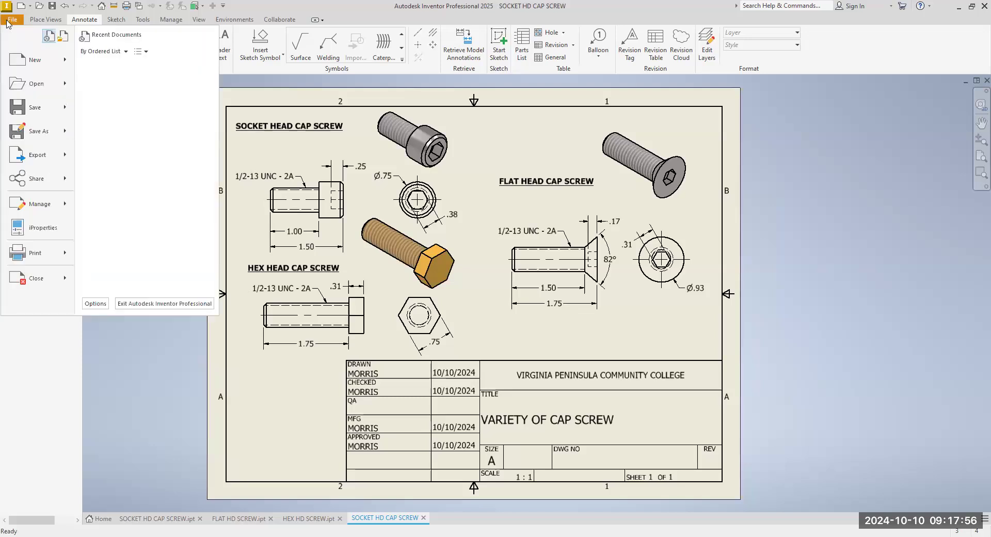
{"action": "left_click", "coordinate": [53, 146]}
{"action": "left_click", "coordinate": [466, 390]}
{"action": "left_click_drag", "start_coordinate": [466, 391], "coordinate": [439, 391]}
{"action": "type", "text": "VA"}
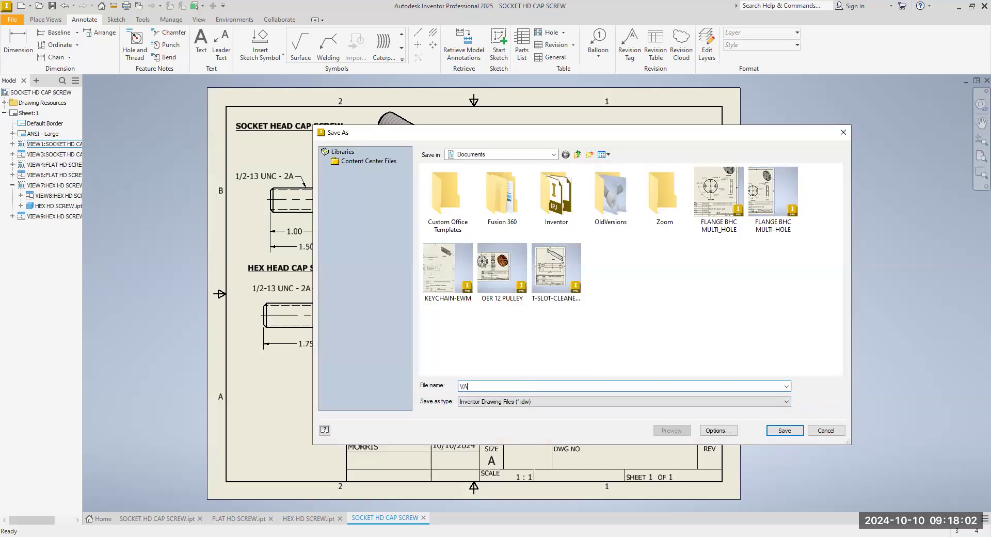
{"action": "type", "text": "E"}
{"action": "key", "text": "BackSpace"}
{"action": "type", "text": "RIETY OF CAP SCREWS"}
{"action": "left_click", "coordinate": [785, 432]}
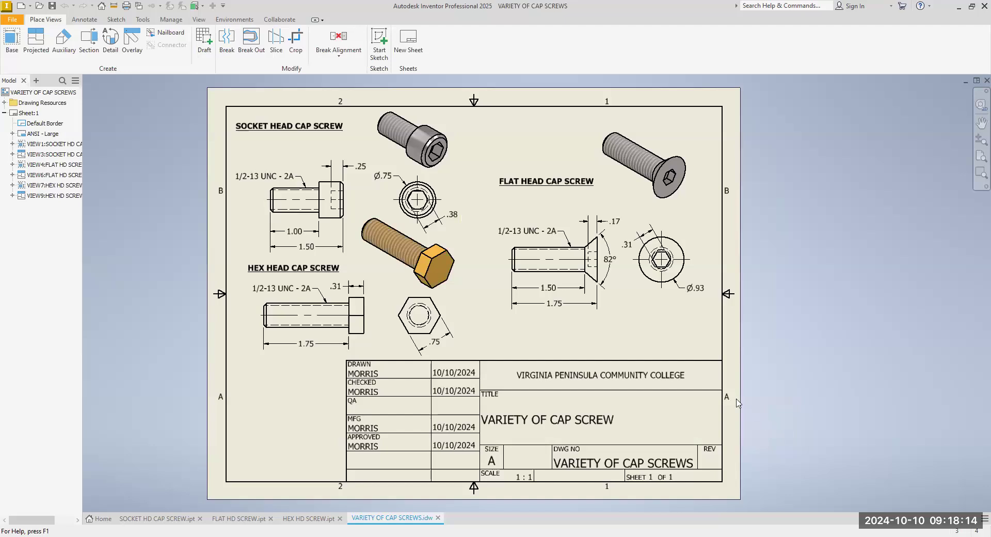
{"action": "scroll", "coordinate": [725, 367], "scroll_direction": "up", "scroll_amount": 3}
{"action": "mouse_move", "coordinate": [714, 386]}
{"action": "middle_mouse_down"}
{"action": "mouse_move", "coordinate": [701, 341]}
{"action": "mouse_move", "coordinate": [655, 356]}
{"action": "middle_mouse_up"}
{"action": "scroll", "coordinate": [698, 340], "scroll_direction": "down", "scroll_amount": 1}
{"action": "scroll", "coordinate": [655, 357], "scroll_direction": "down", "scroll_amount": 2}
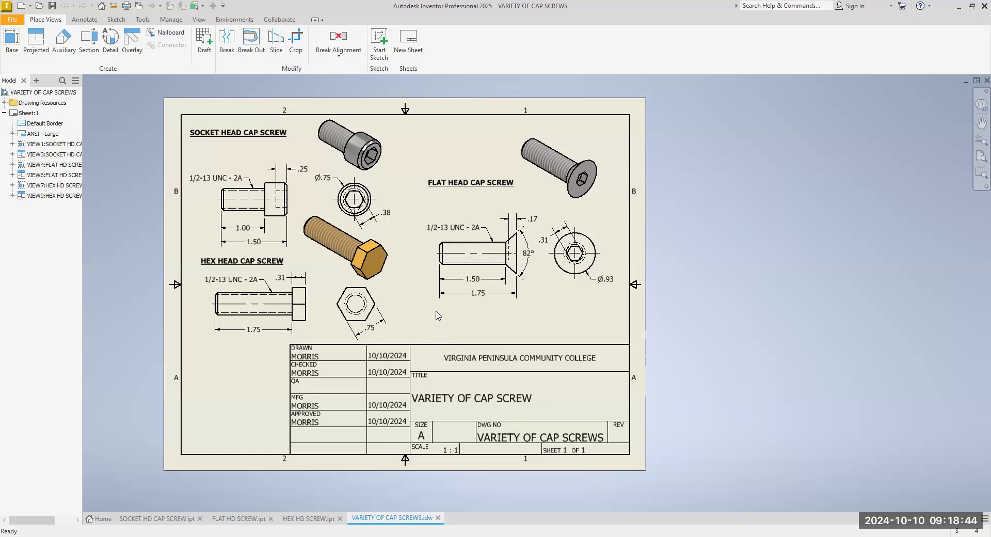
- Export the drawing to the Documents folder as a PDF named VARIETY OF CAP SCREWS
{"action": "left_click", "coordinate": [17, 20]}
{"action": "mouse_move", "coordinate": [47, 164]}
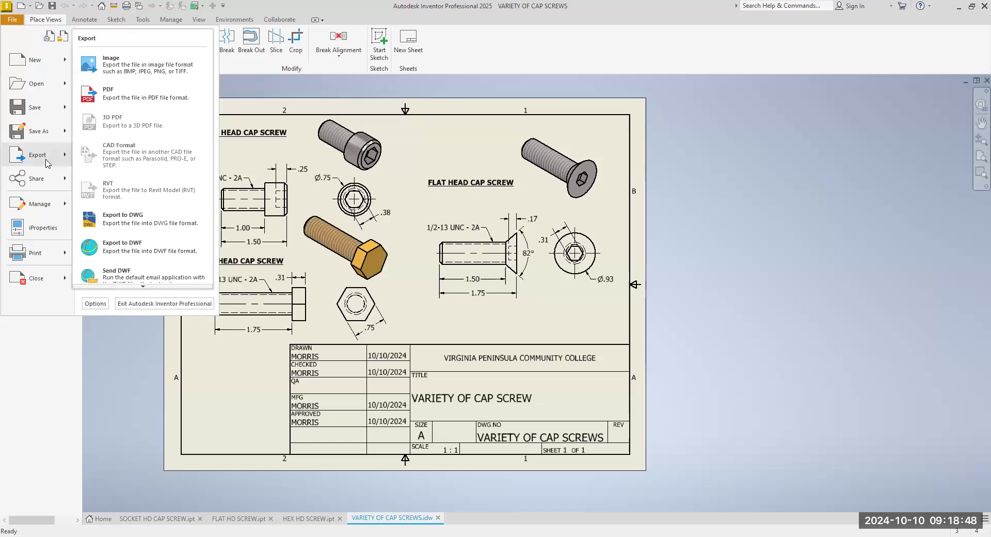
{"action": "left_click", "coordinate": [119, 99]}
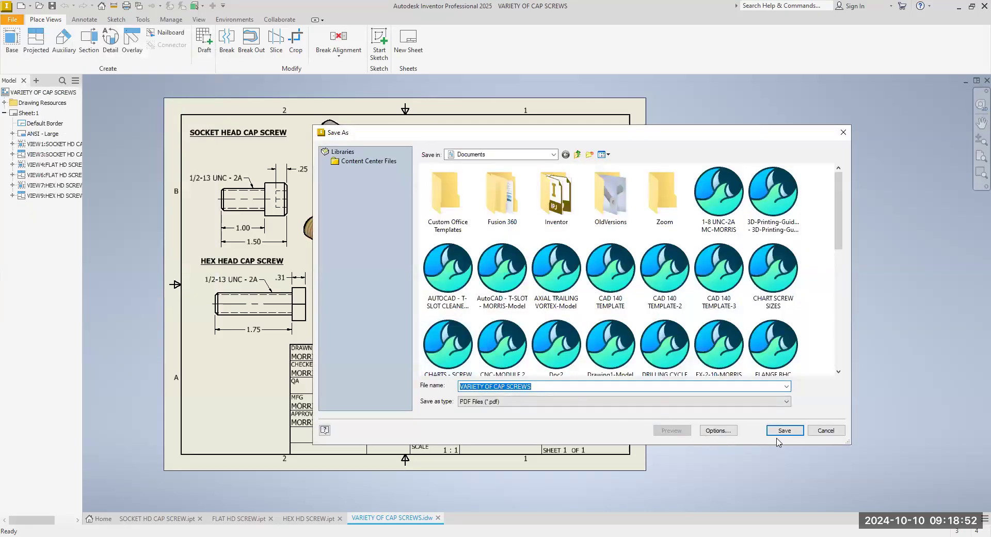
{"action": "left_click", "coordinate": [784, 431]}
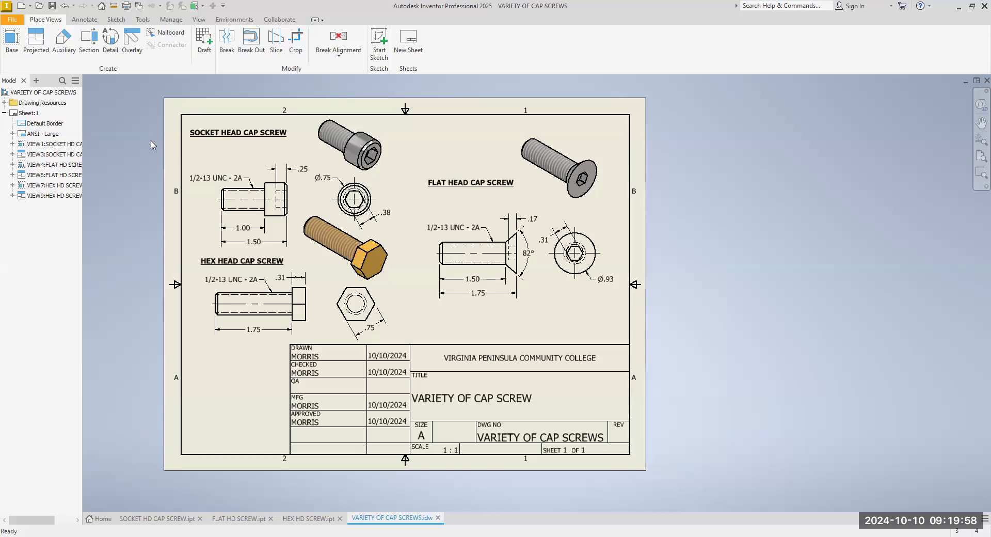
- Export the drawing as a PDF again, replacing the existing VARIETY OF CAP SCREWS.pdf
{"action": "left_click", "coordinate": [12, 23]}
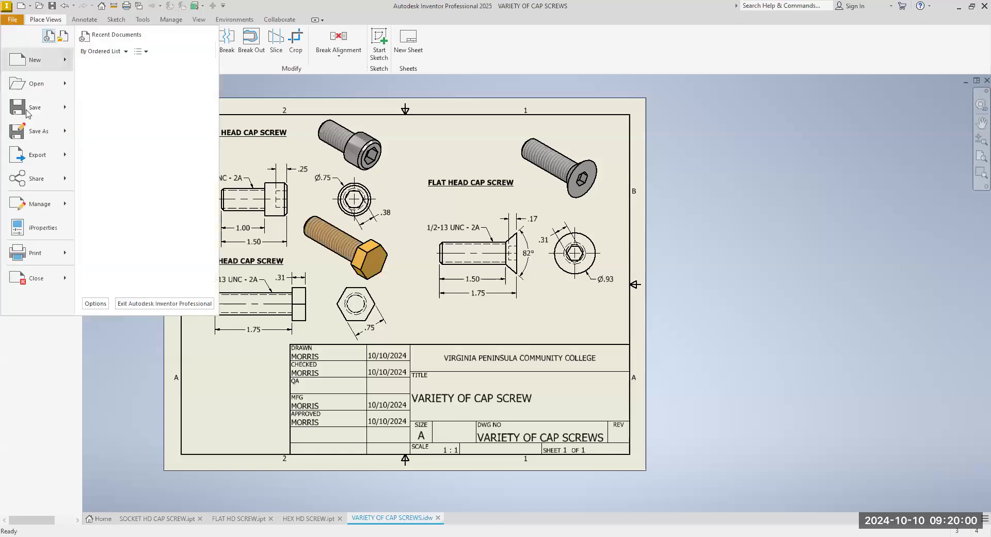
{"action": "mouse_move", "coordinate": [45, 156]}
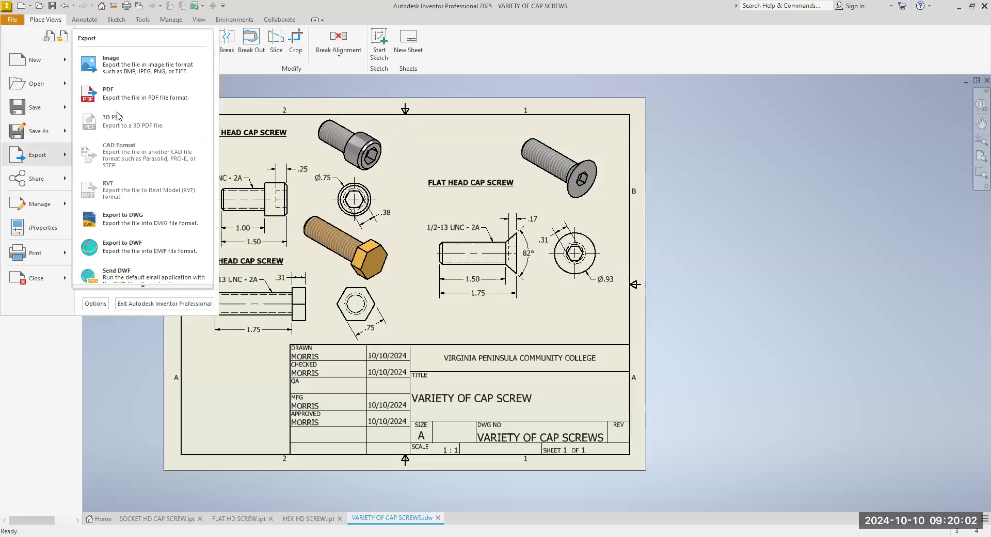
{"action": "left_click", "coordinate": [146, 91]}
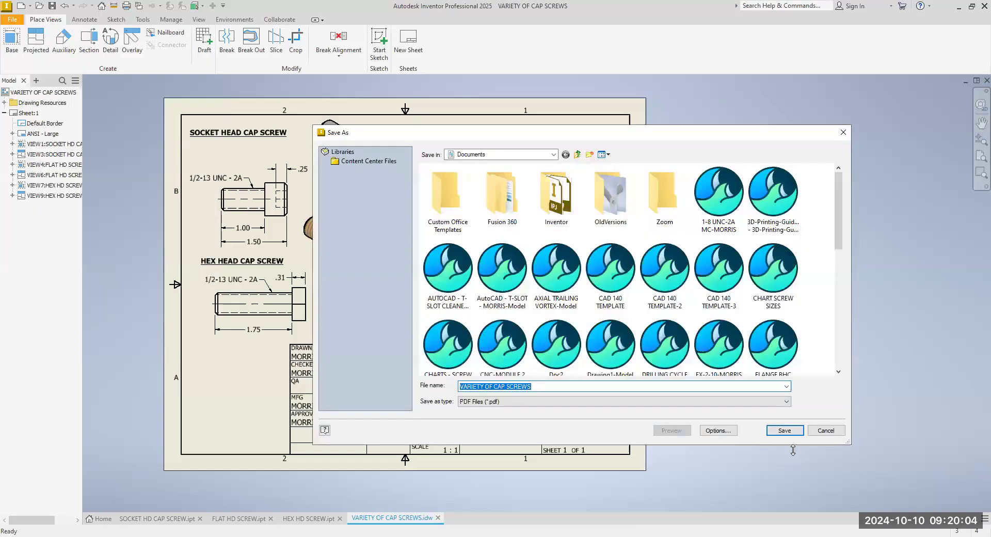
{"action": "key", "text": "Return"}
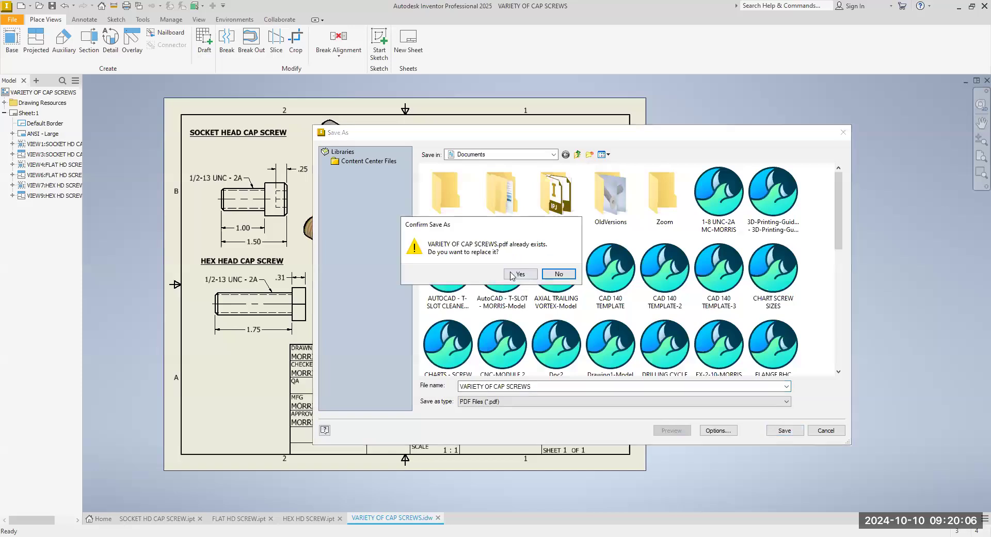
{"action": "left_click", "coordinate": [519, 274]}
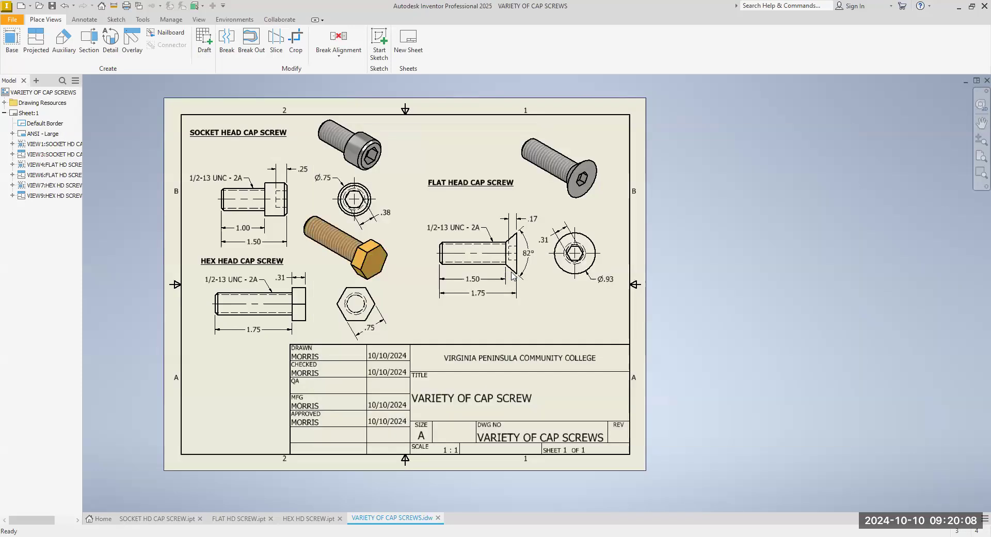